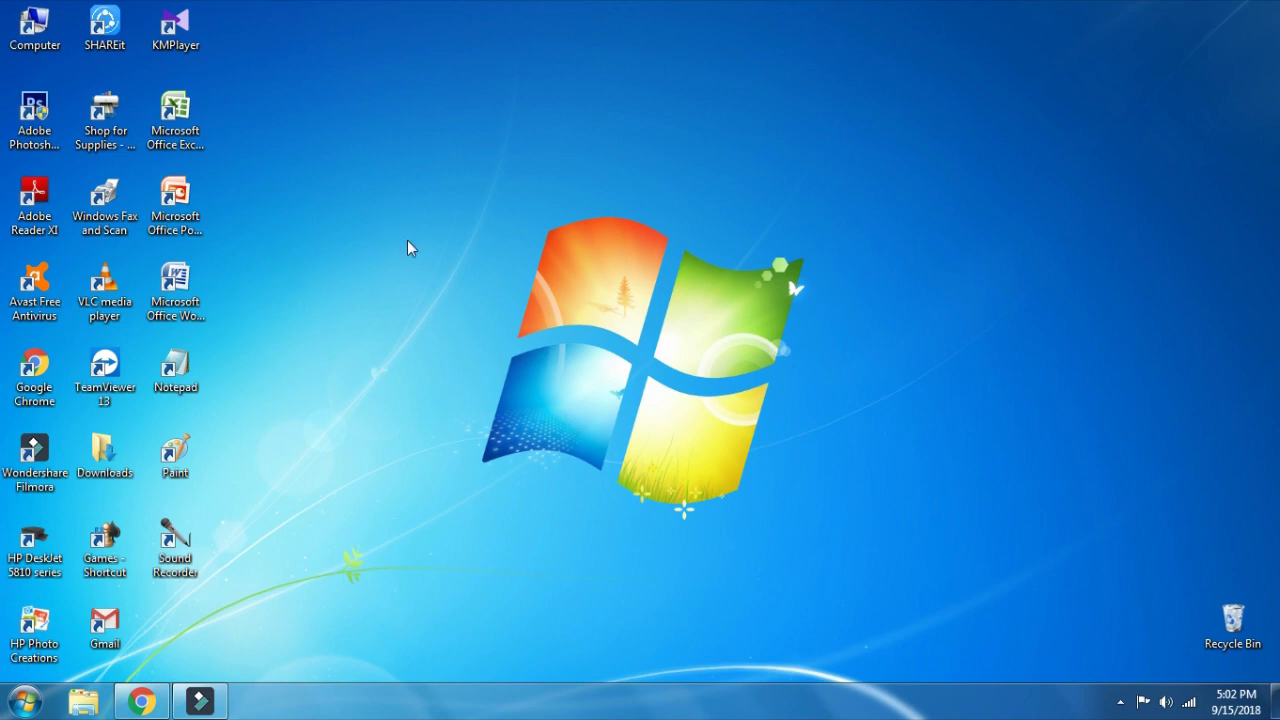
# Step: Subscribe to the scitech tamil YouTube channel in Chrome with its notification bell turned on, and close the browser
pyautogui.click(162, 704)
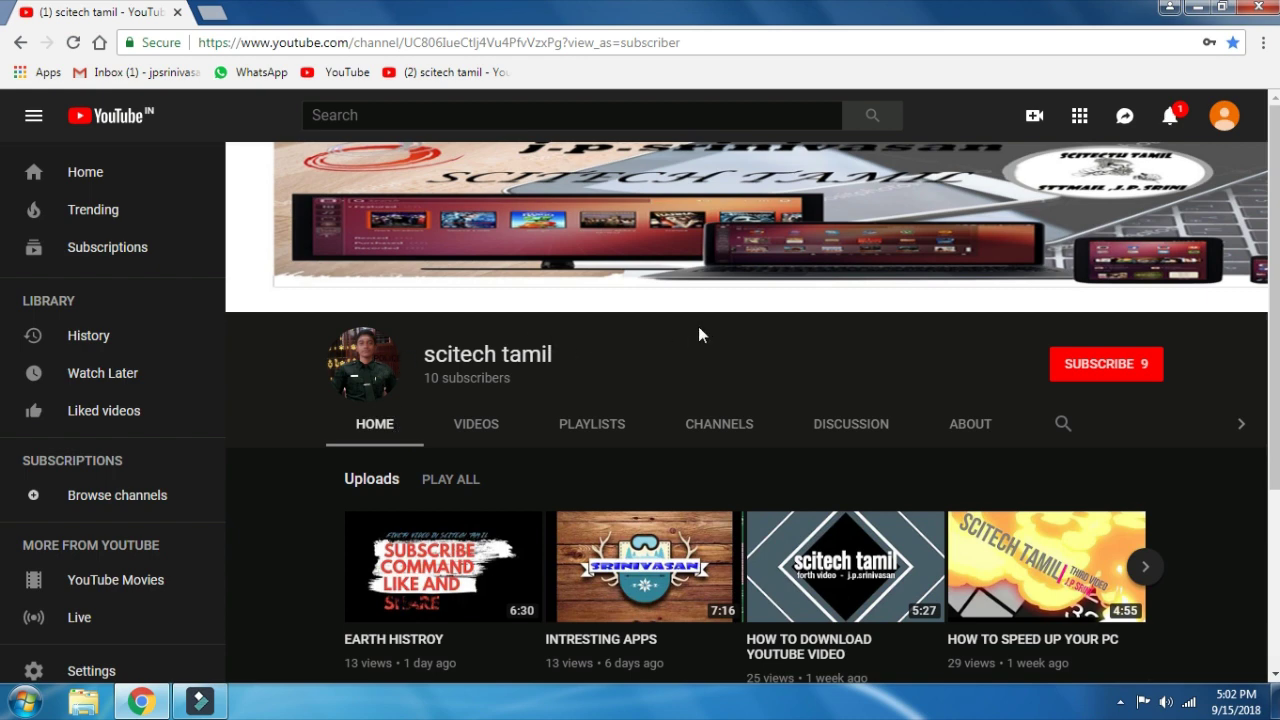
pyautogui.click(1078, 364)
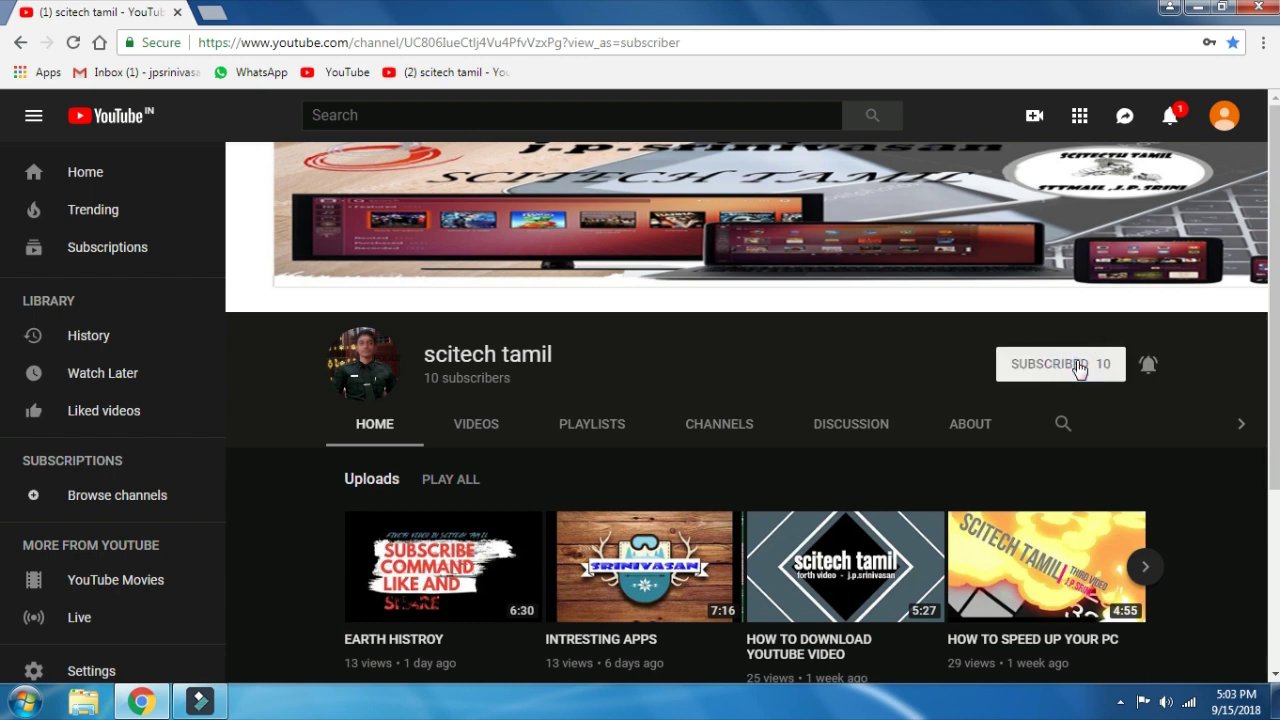
pyautogui.click(1150, 368)
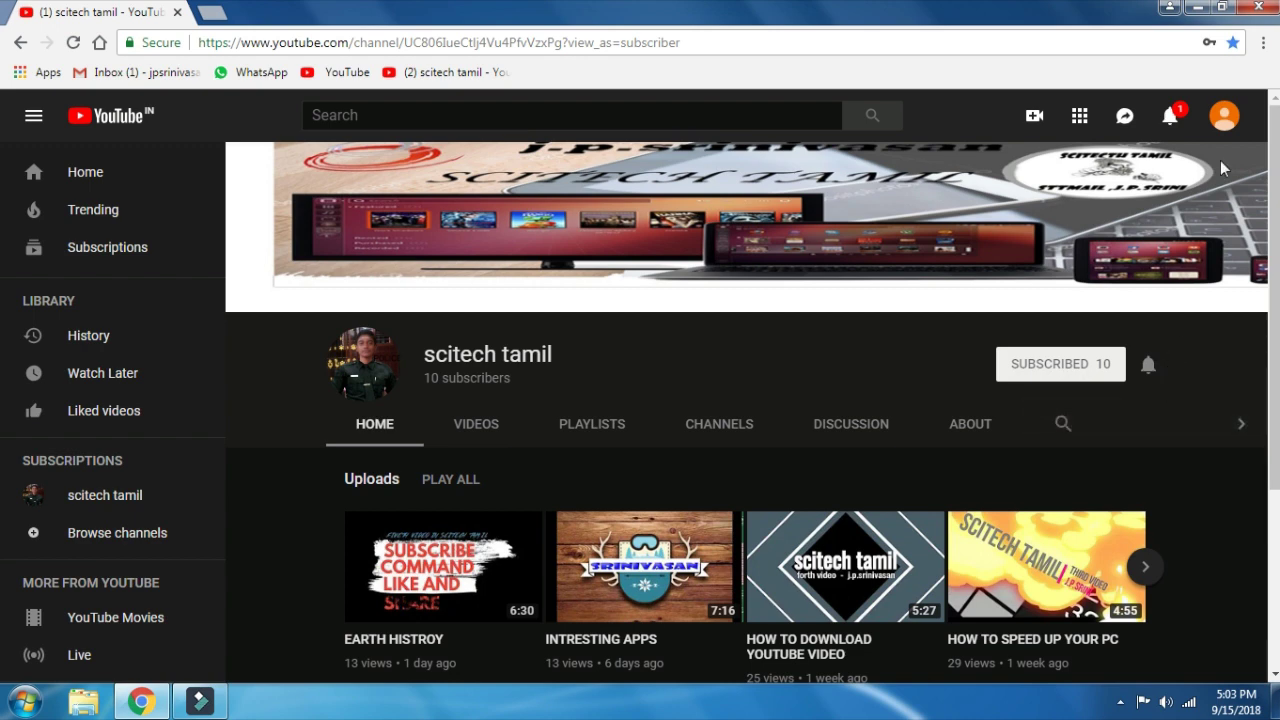
pyautogui.click(1258, 8)
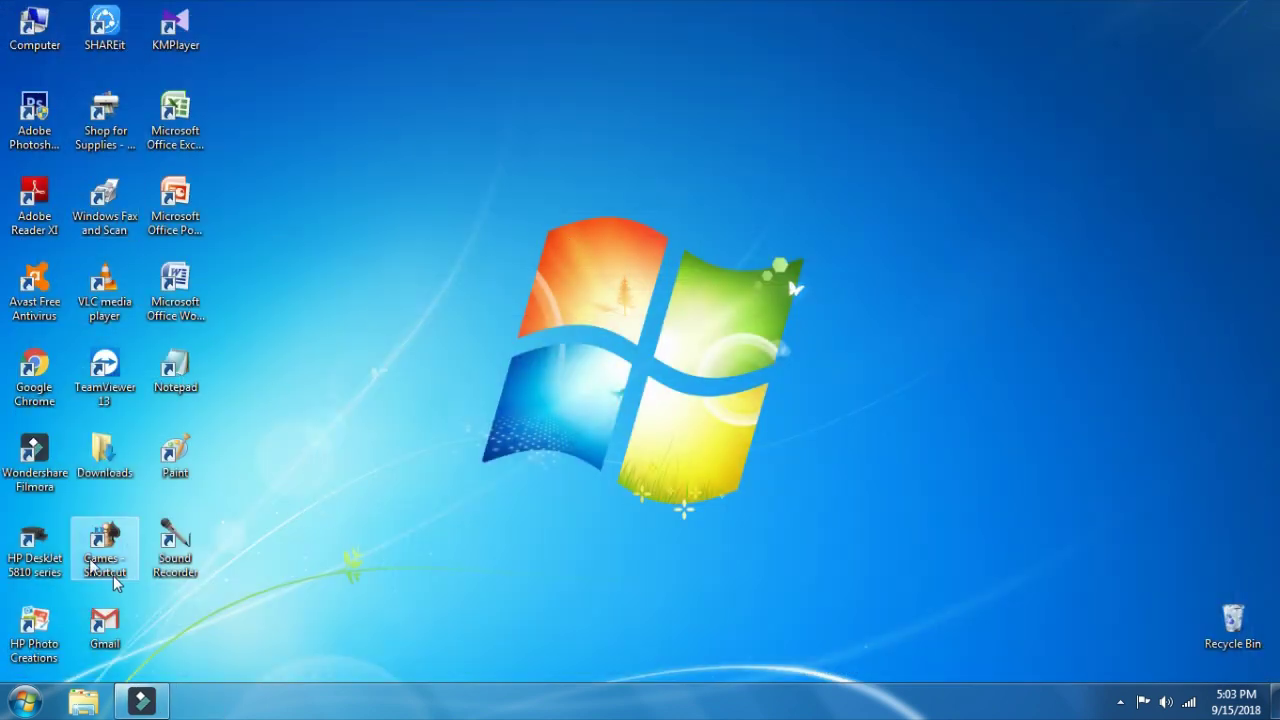
# Step: Switch to Wondershare Filmora and import both clips from the toturol folder on drive E: into the toturoyal album
pyautogui.doubleClick(42, 486)
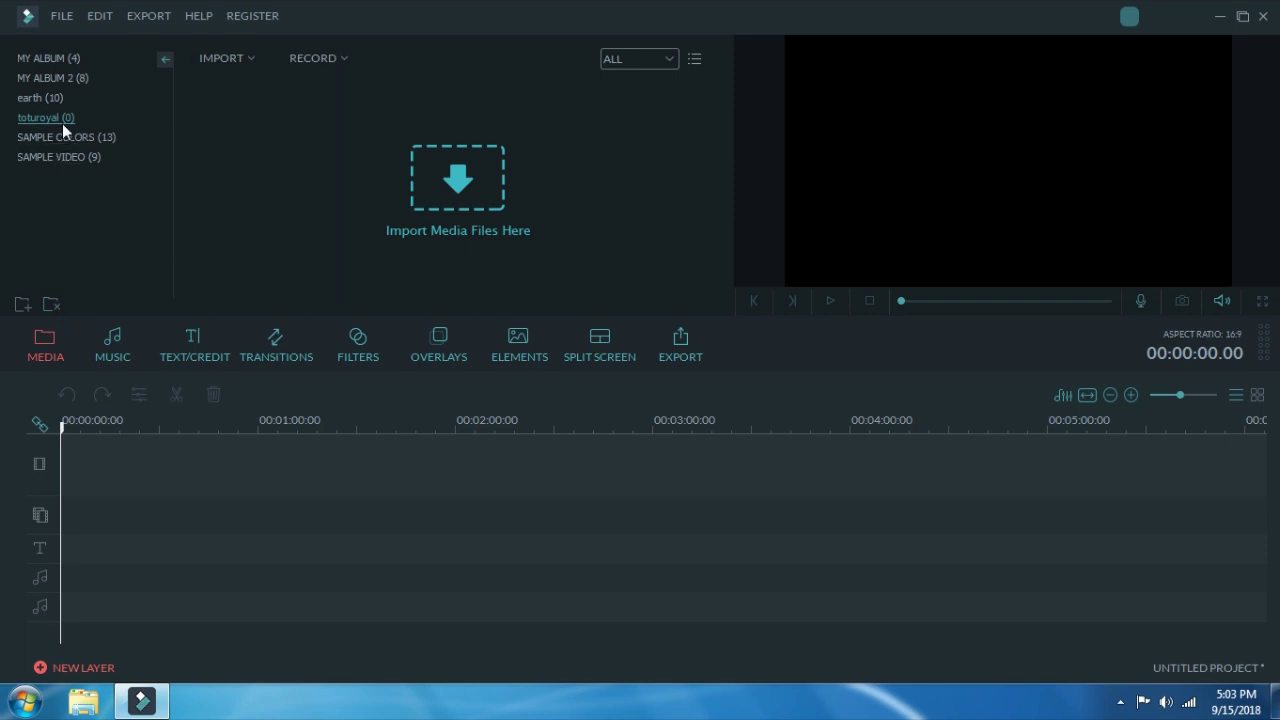
pyautogui.doubleClick(376, 156)
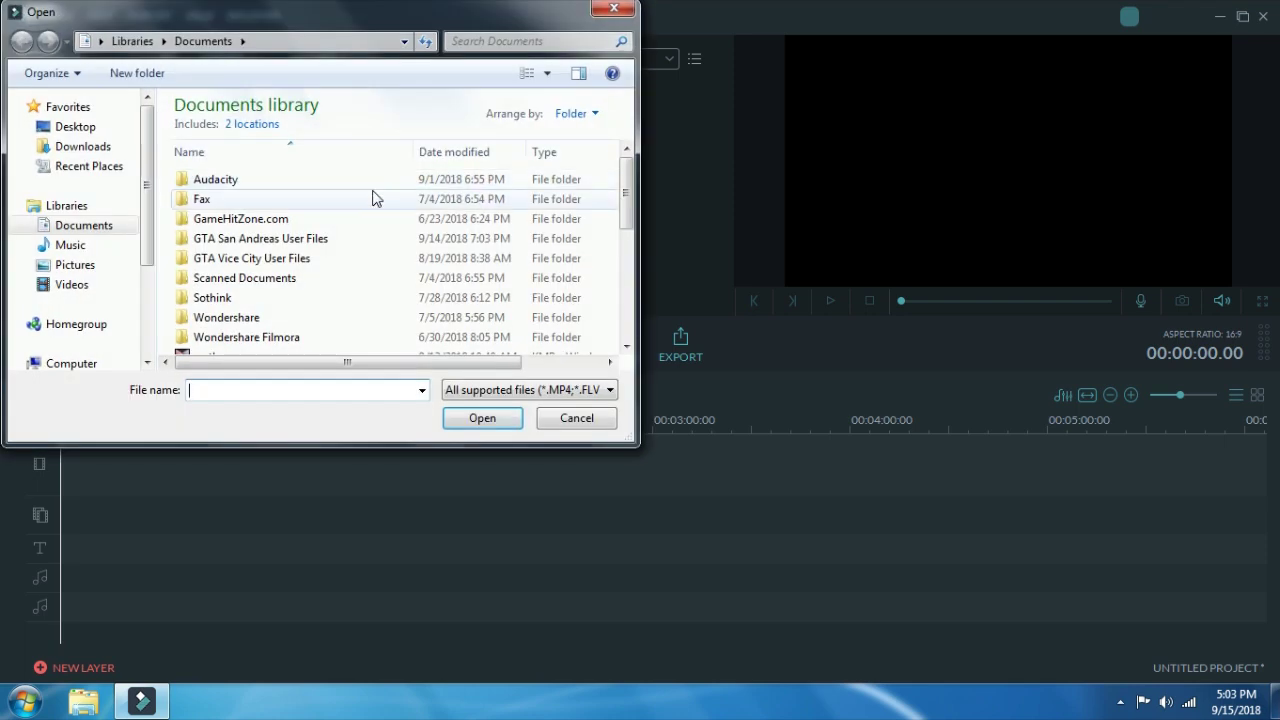
pyautogui.scroll(-5, 376, 195)
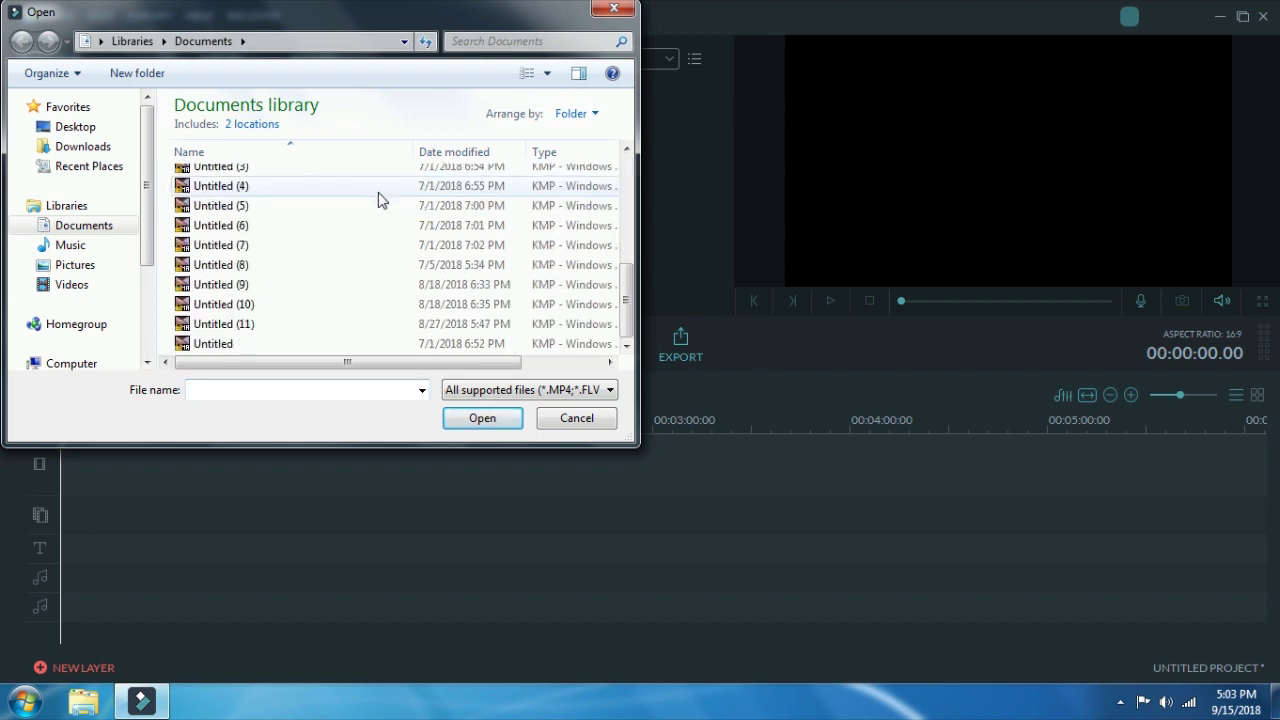
pyautogui.scroll(-3, 114, 298)
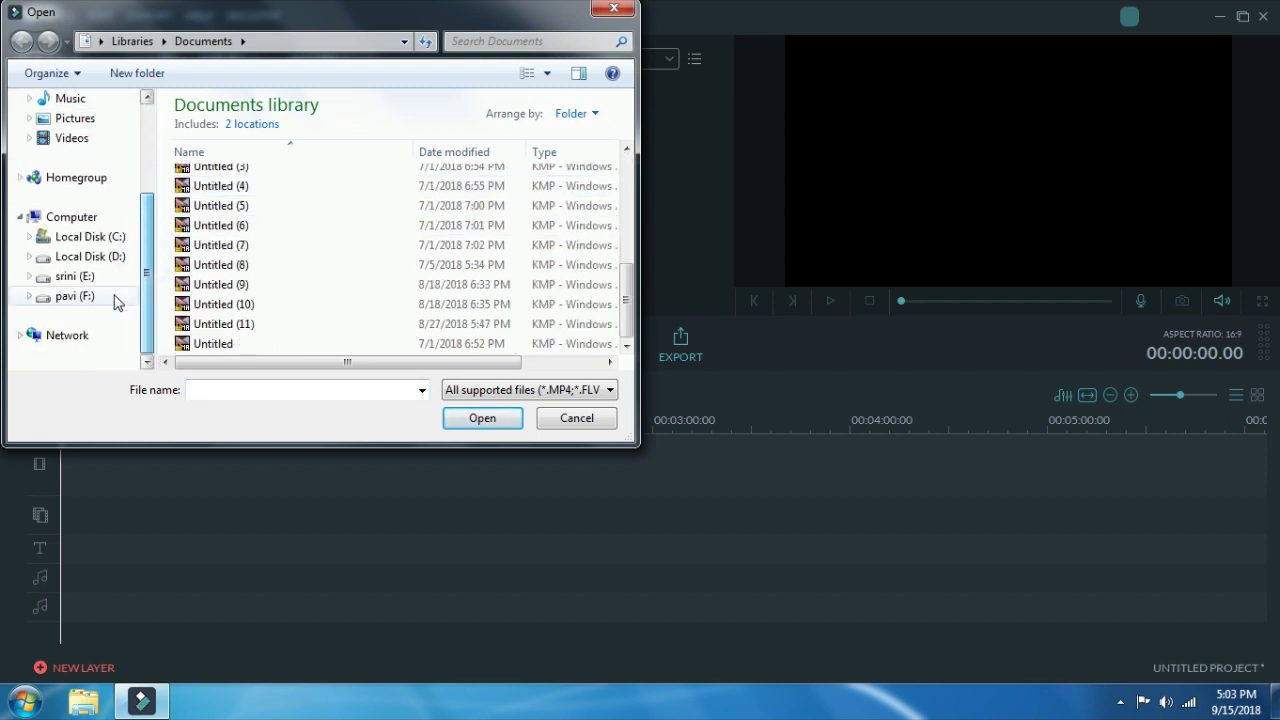
pyautogui.click(100, 276)
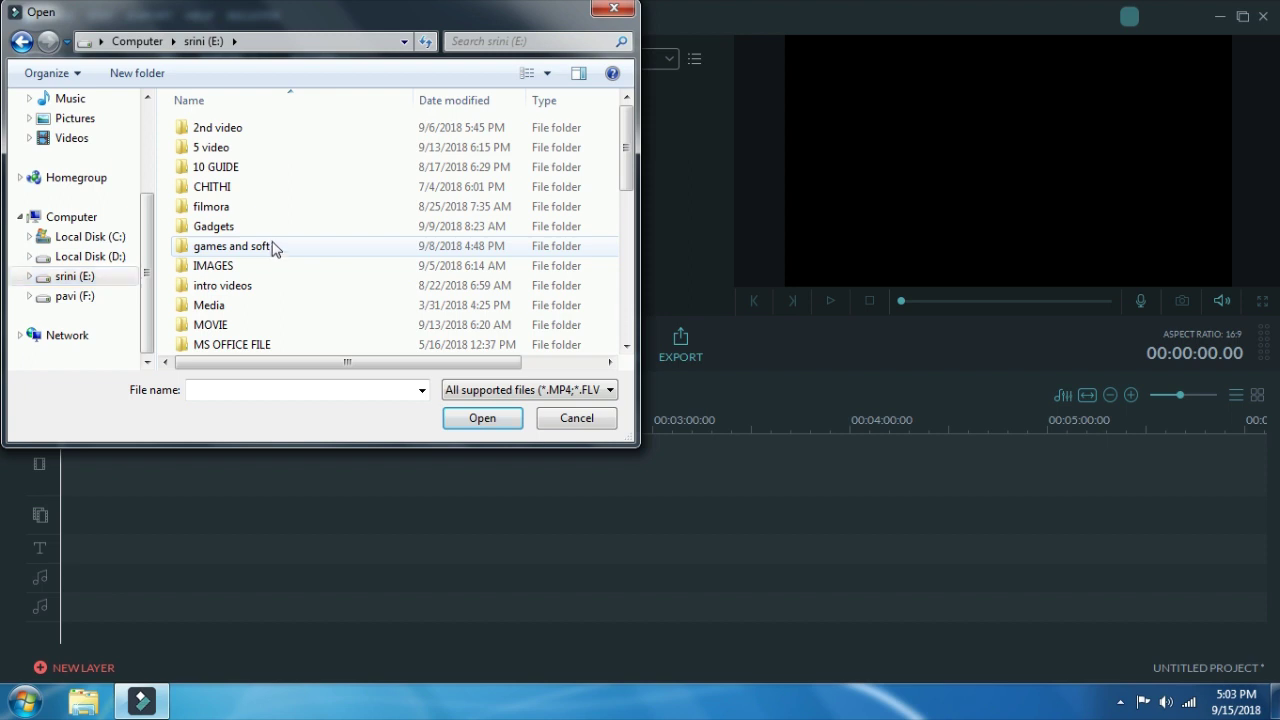
pyautogui.scroll(-5, 276, 250)
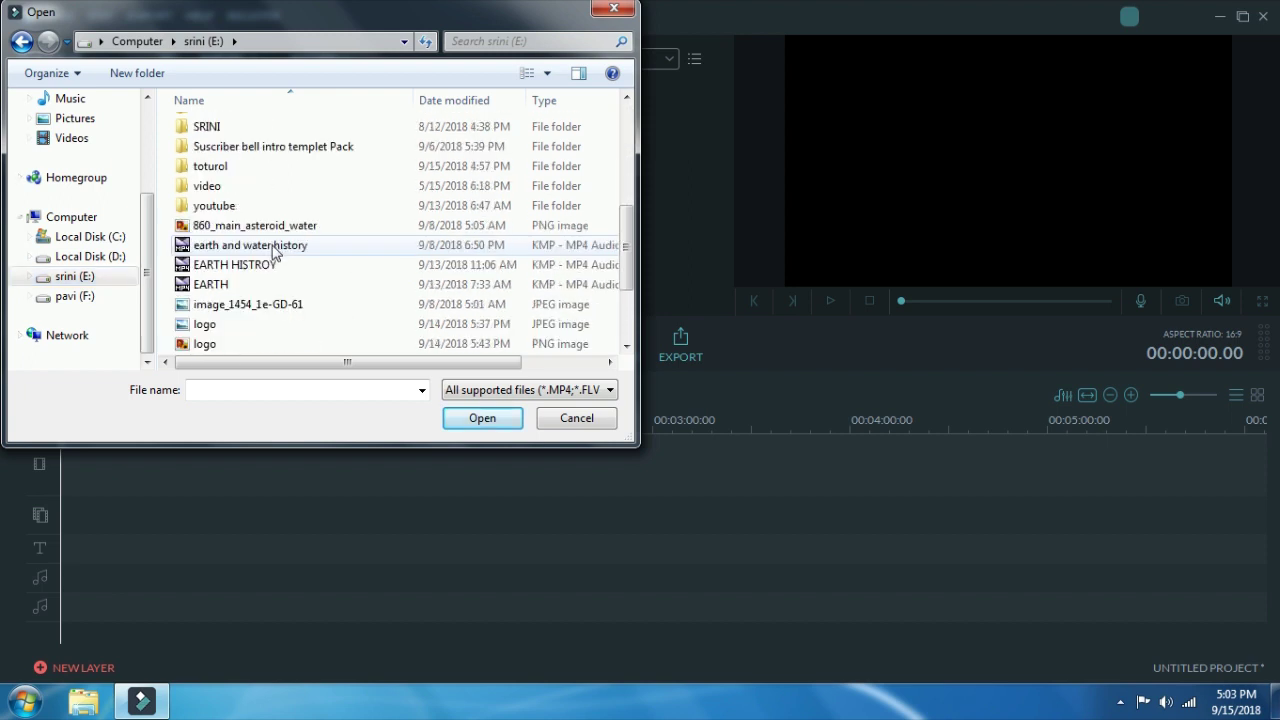
pyautogui.click(251, 167)
pyautogui.click(482, 418)
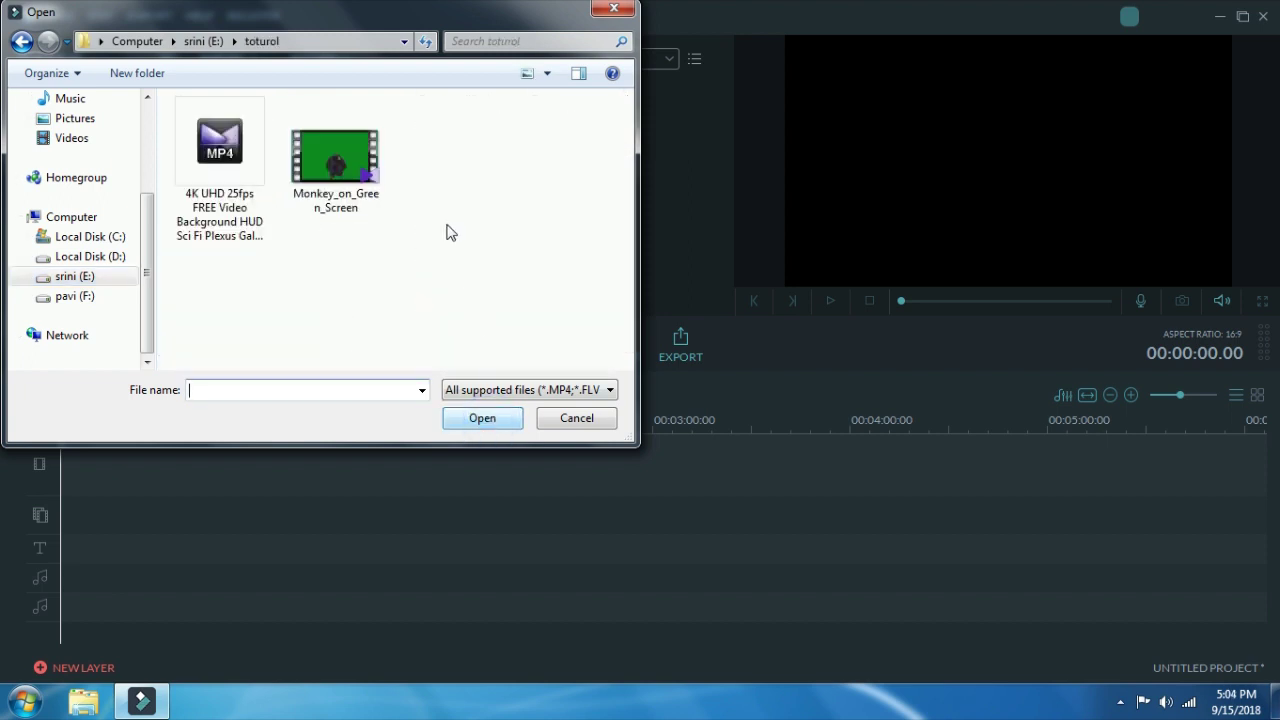
pyautogui.moveTo(449, 228); pyautogui.dragTo(209, 181)
pyautogui.rightClick(210, 184)
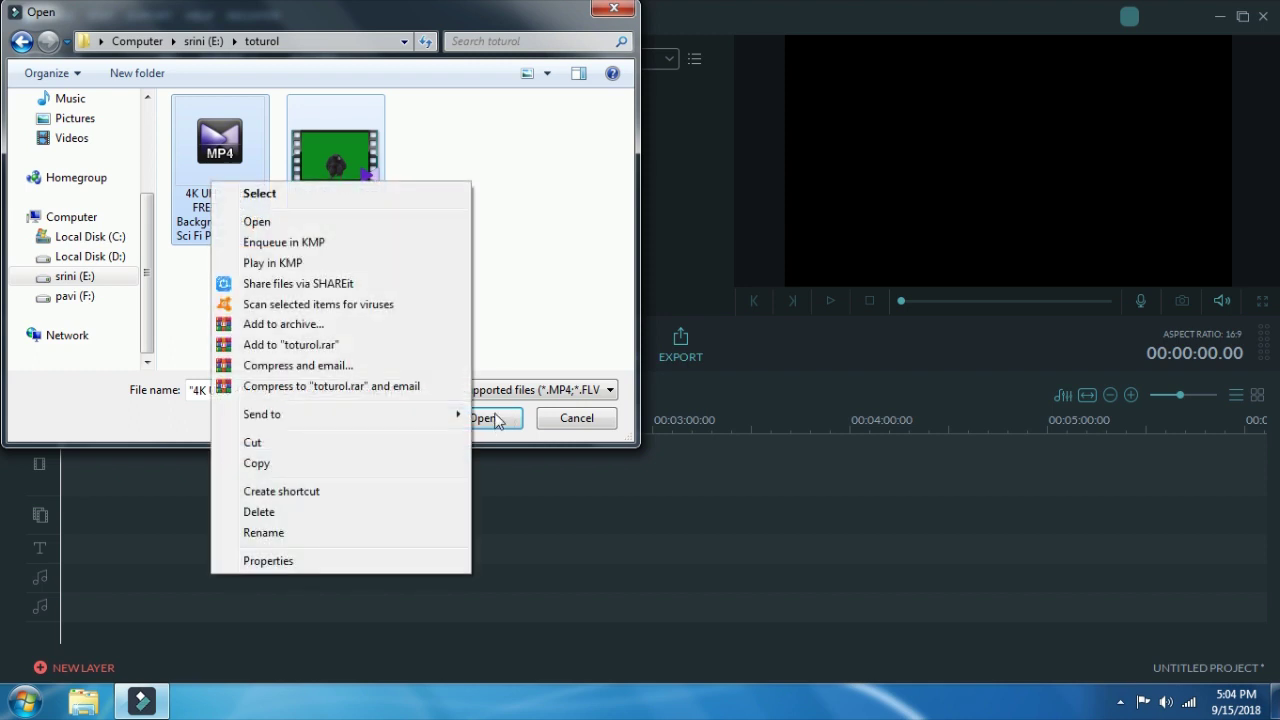
pyautogui.click(496, 418)
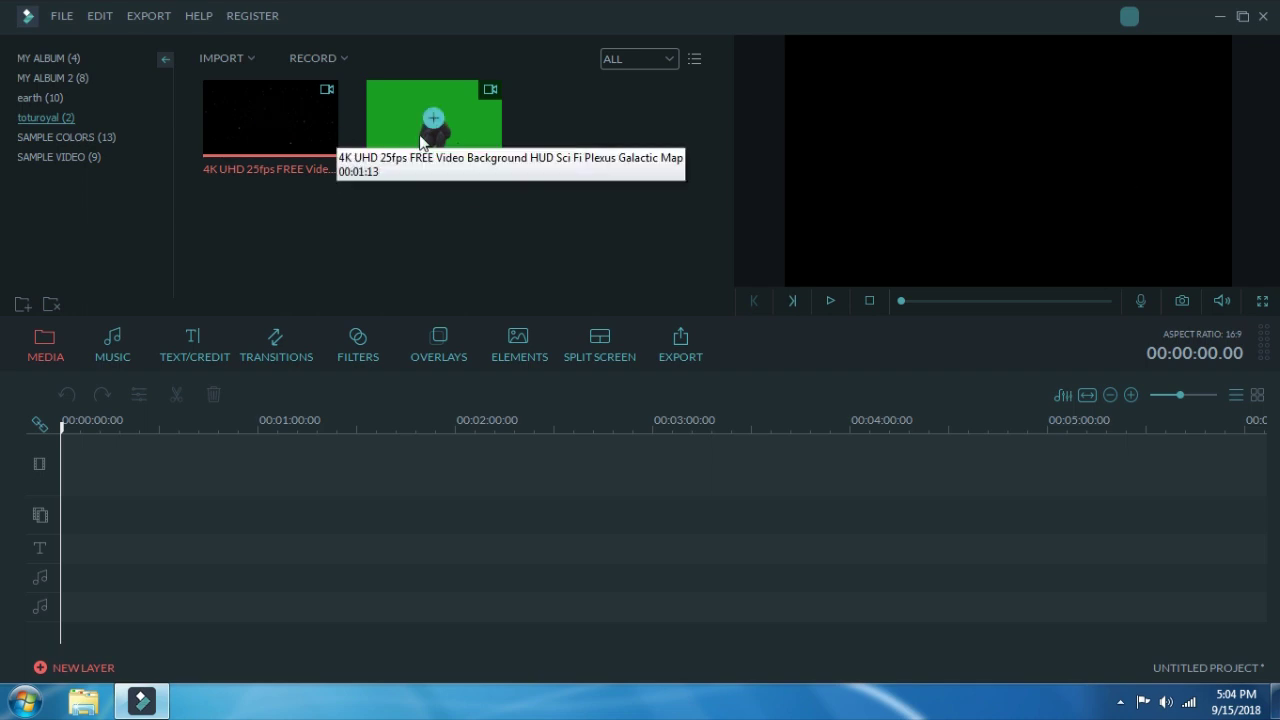
# Step: Try placing both clips end to end on the main video track and clear them from the timeline
pyautogui.moveTo(420, 136); pyautogui.dragTo(289, 463)
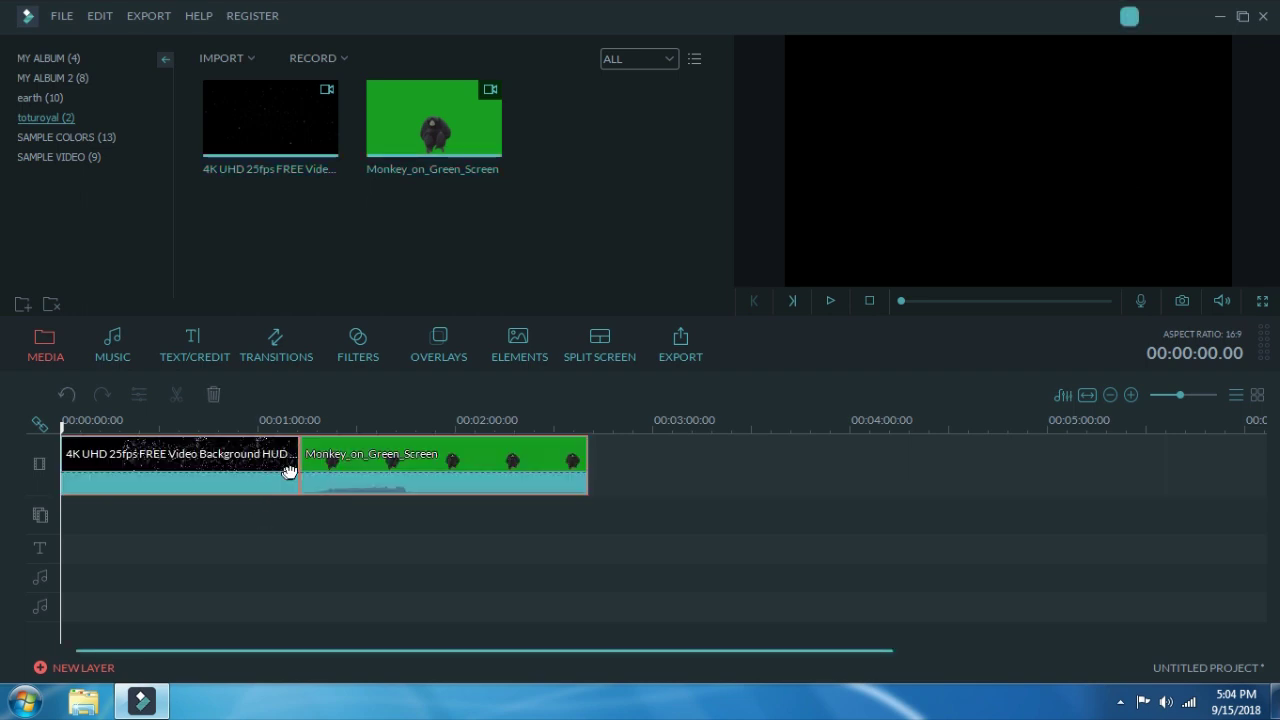
pyautogui.click(824, 300)
pyautogui.click(828, 302)
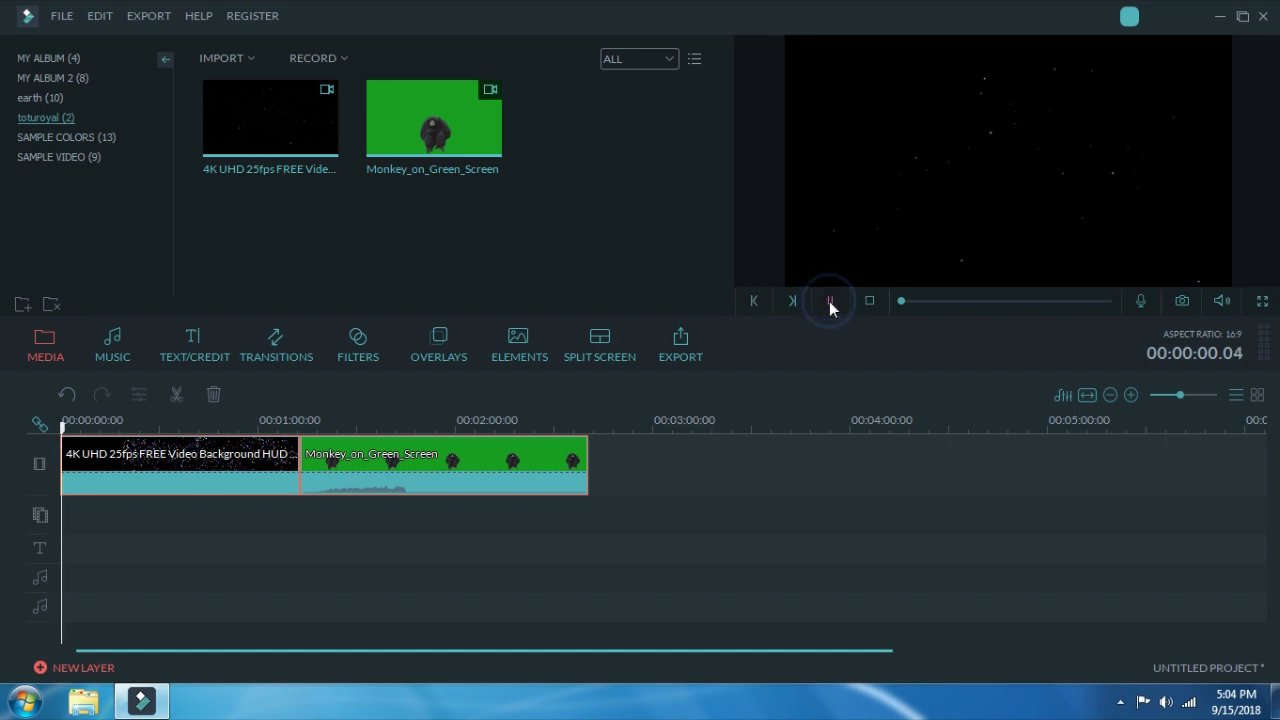
pyautogui.moveTo(434, 463); pyautogui.dragTo(280, 497)
pyautogui.click(830, 300)
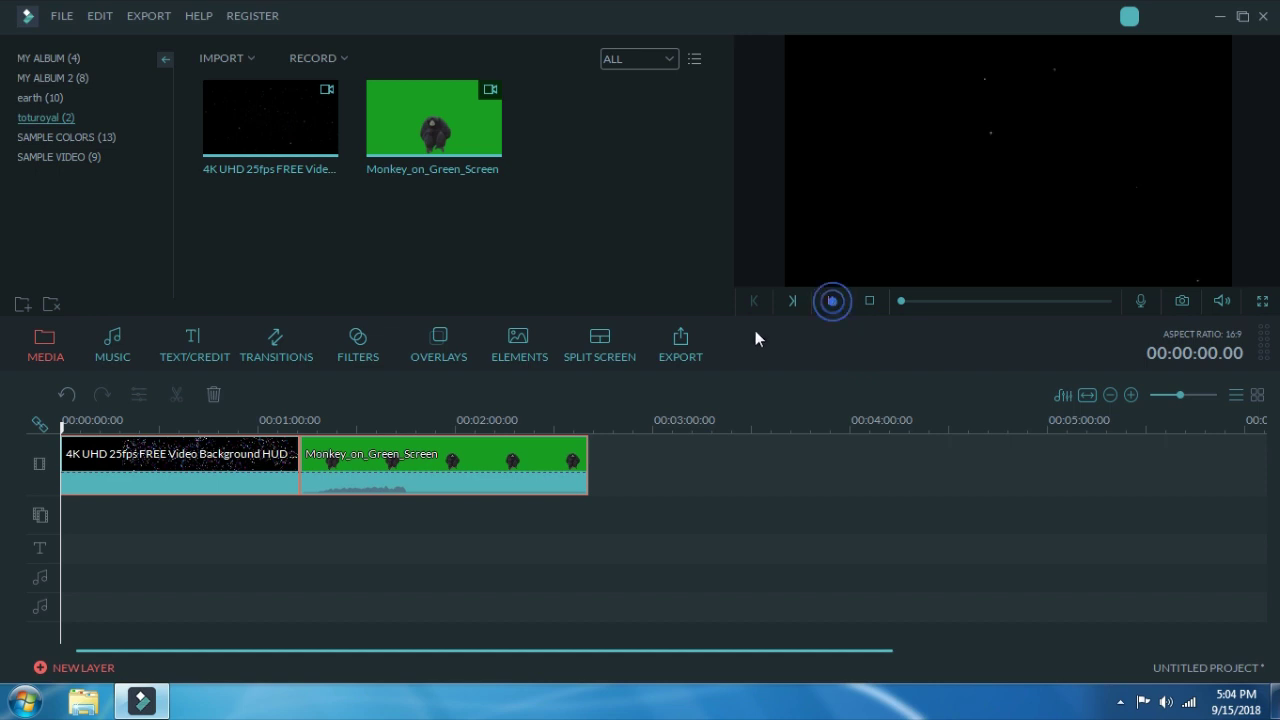
pyautogui.rightClick(334, 449)
pyautogui.click(379, 626)
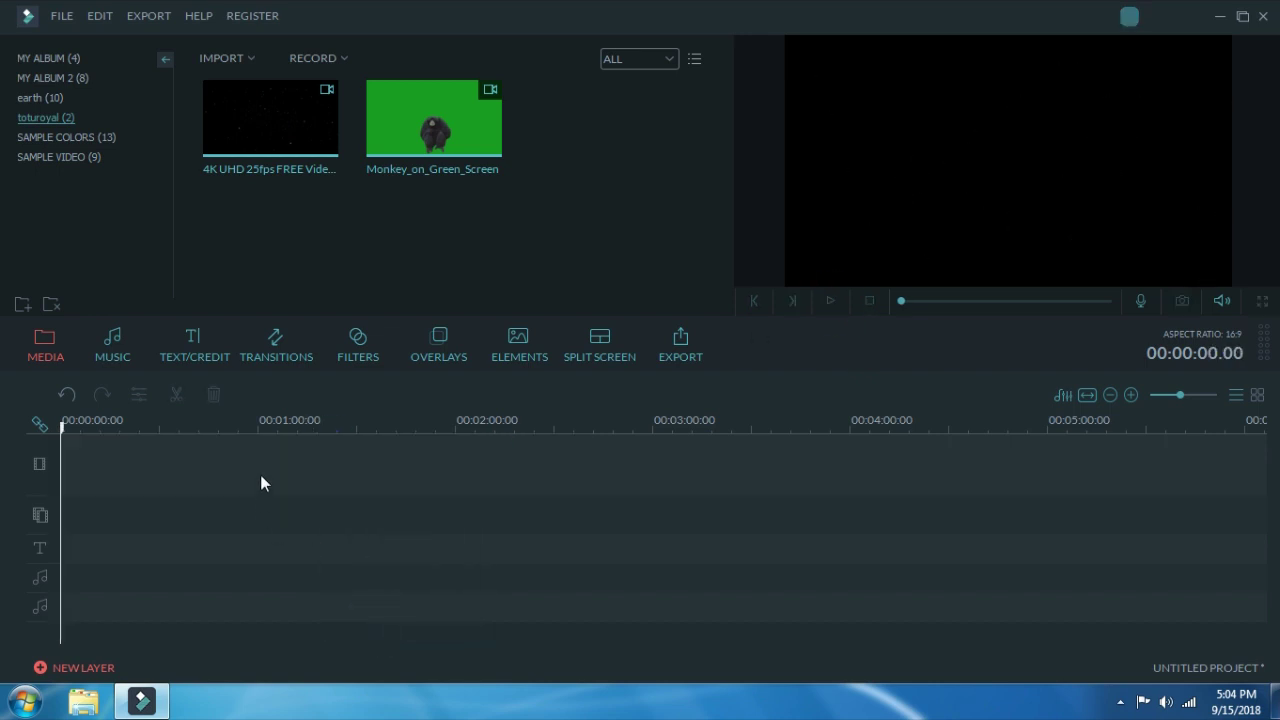
# Step: Try Monkey_on_Green_Screen on the main video track with the galactic map background on the overlay track below, and preview the result
pyautogui.click(433, 120)
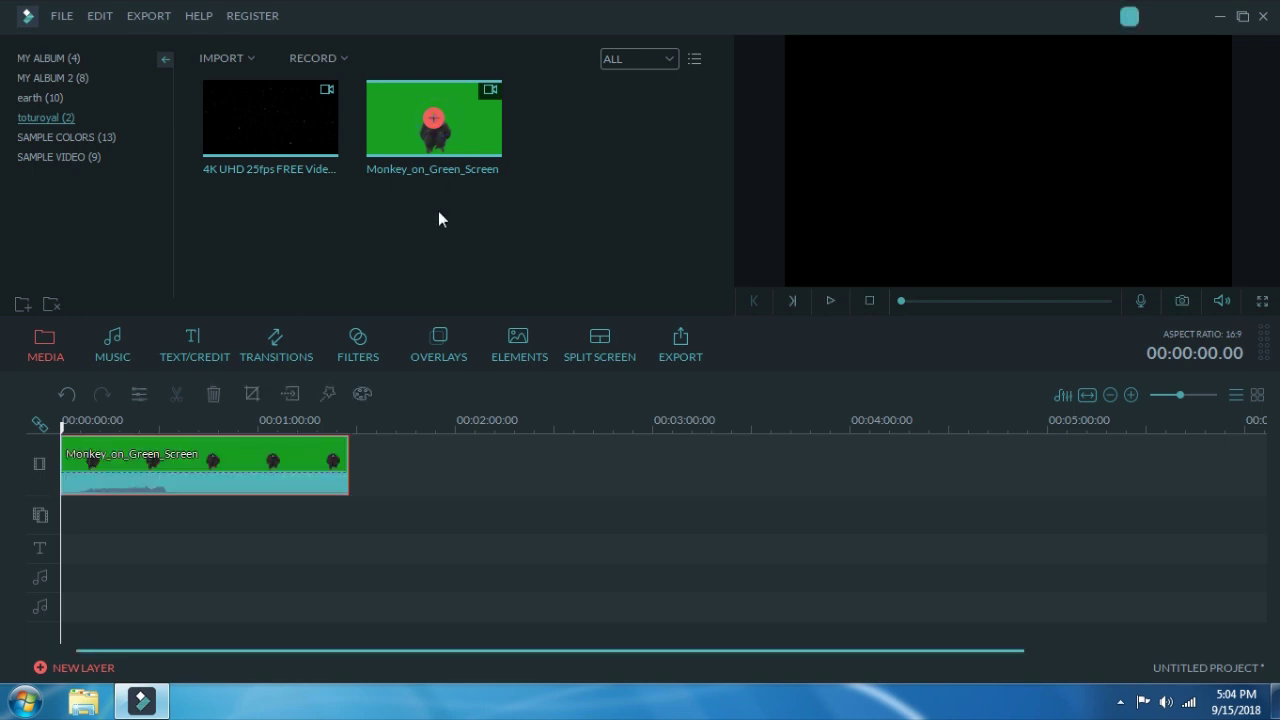
pyautogui.click(218, 128)
pyautogui.moveTo(286, 310); pyautogui.dragTo(300, 514)
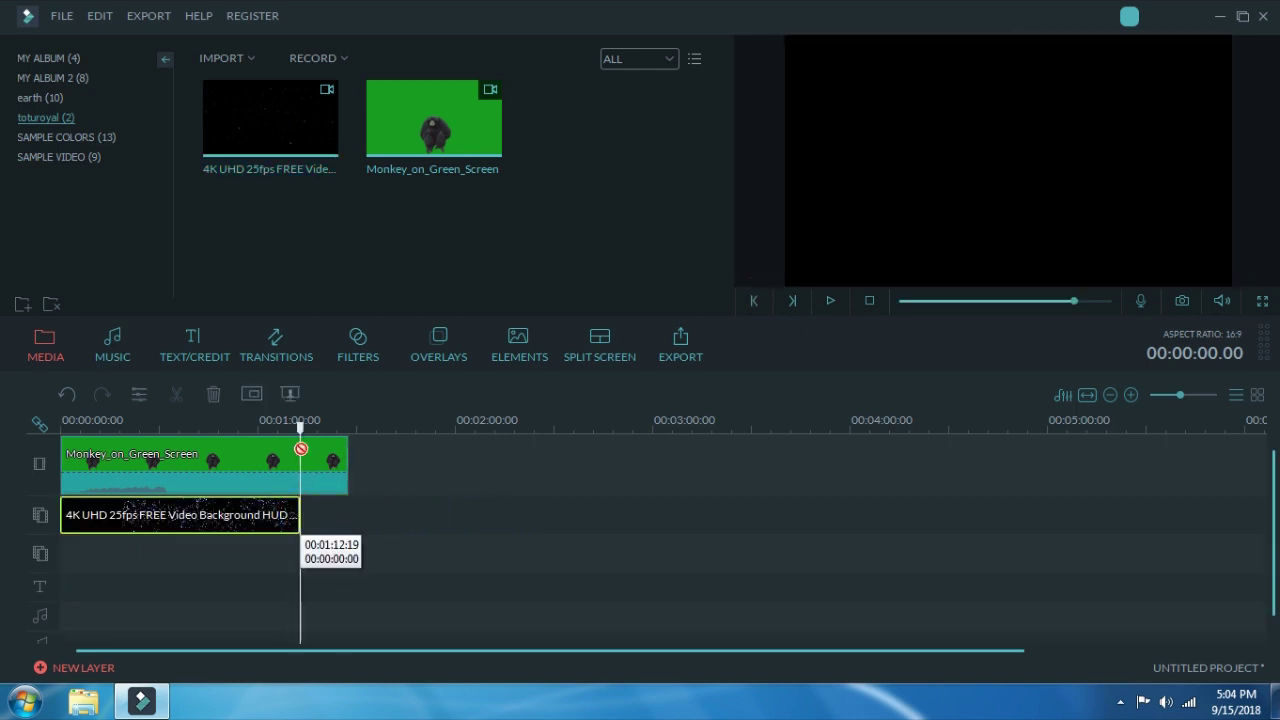
pyautogui.moveTo(300, 428); pyautogui.dragTo(62, 428)
pyautogui.click(830, 300)
pyautogui.click(833, 301)
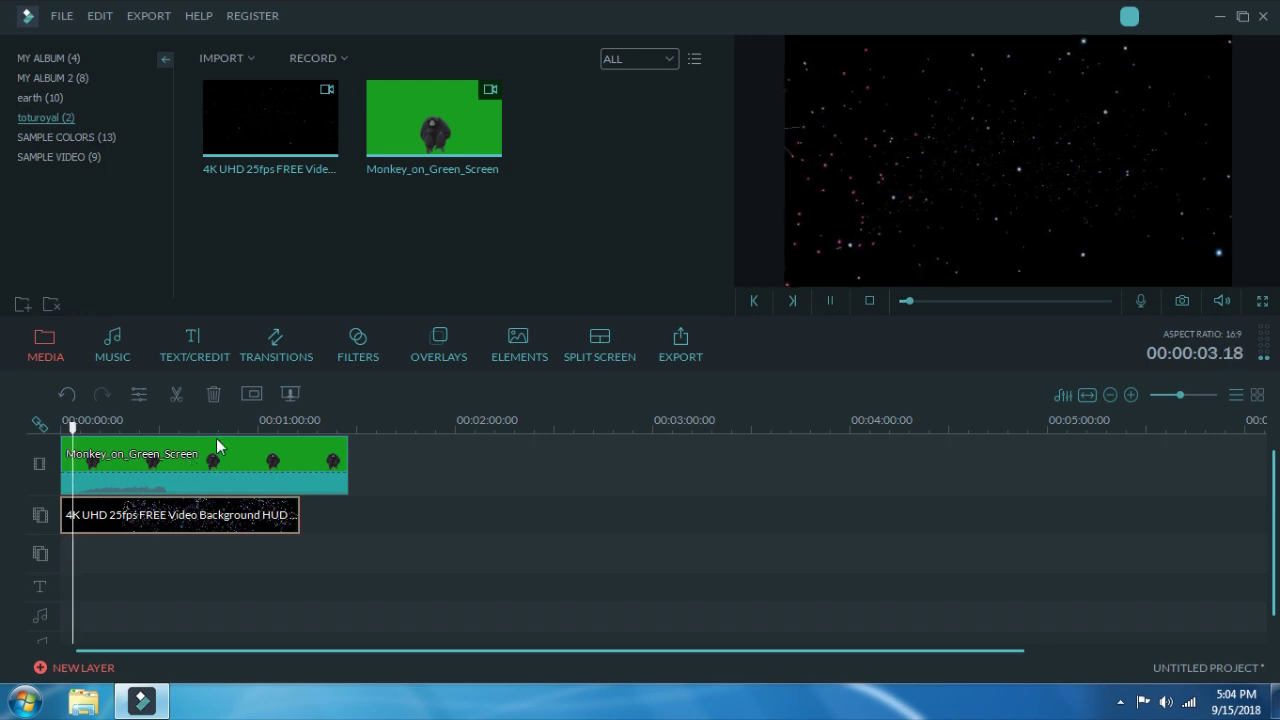
pyautogui.click(829, 300)
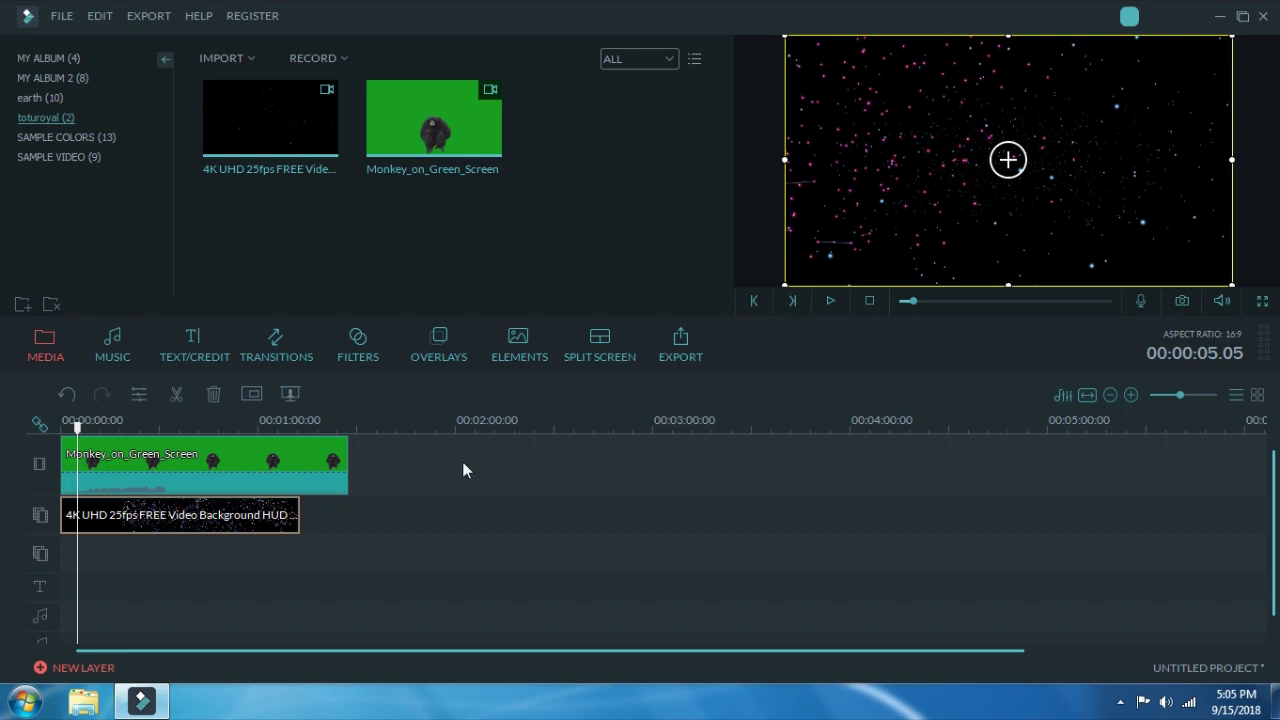
# Step: Delete the monkey clip and the background clip from the timeline
pyautogui.click(220, 465)
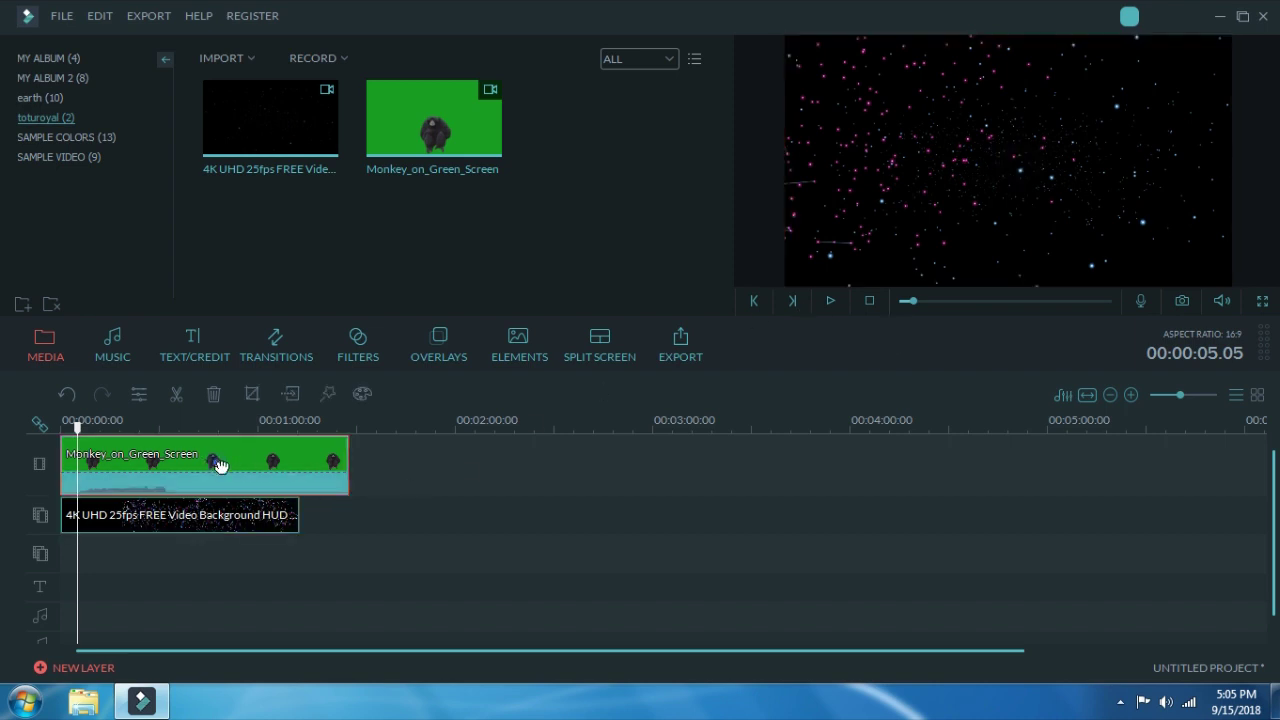
pyautogui.moveTo(211, 462)
pyautogui.mouseDown()
pyautogui.moveTo(214, 500)
pyautogui.moveTo(211, 470)
pyautogui.mouseUp()
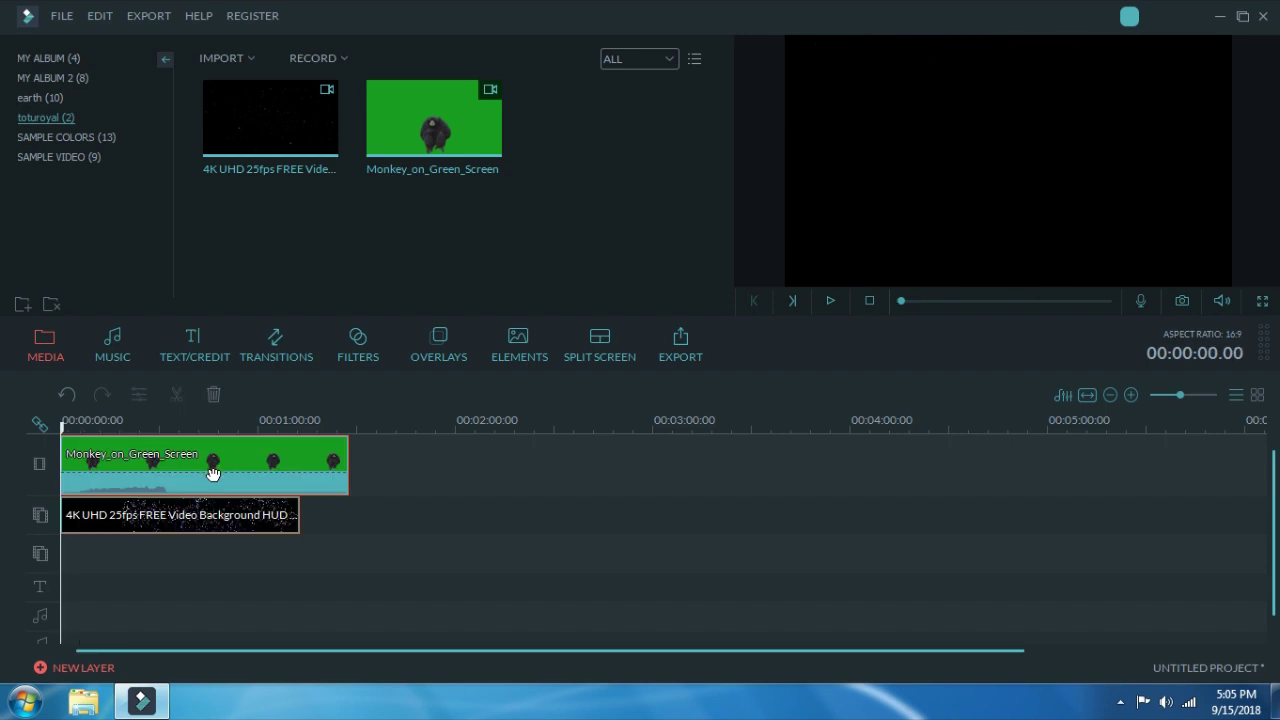
pyautogui.rightClick(211, 470)
pyautogui.click(255, 650)
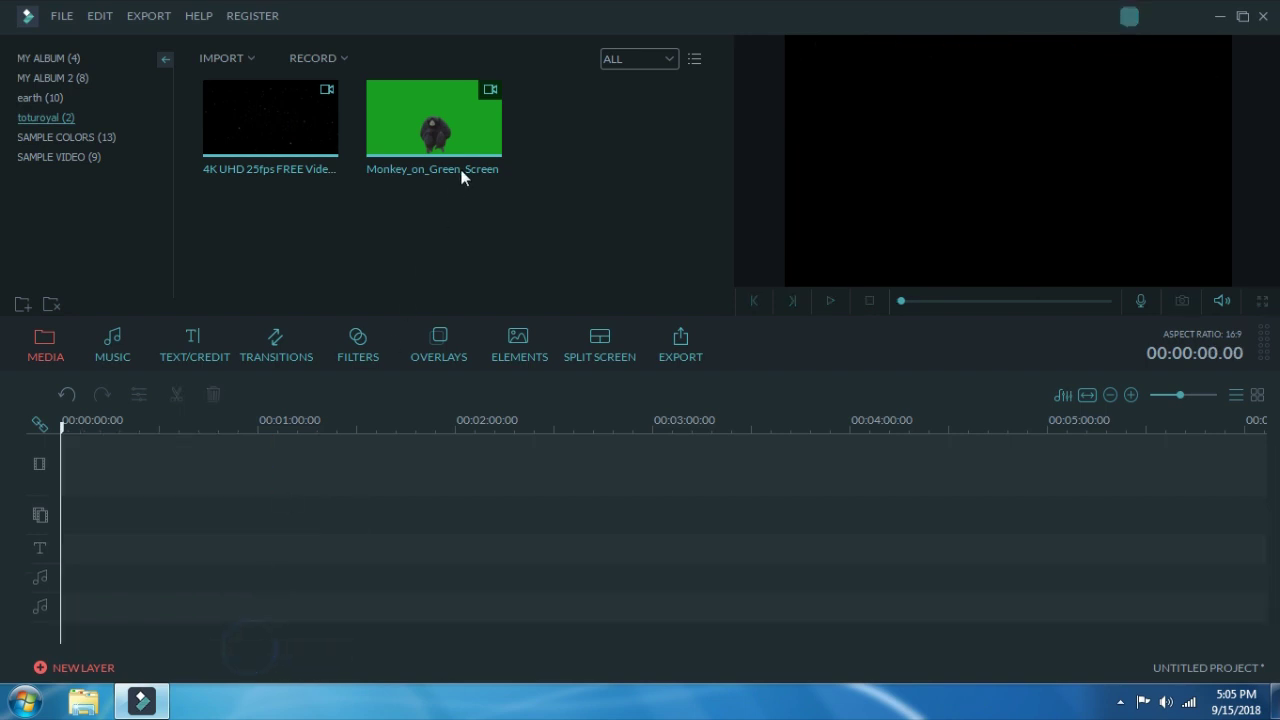
# Step: Place Monkey_on_Green_Screen on the first overlay track and the galactic map background on the second, both starting at zero, and preview them
pyautogui.moveTo(434, 126); pyautogui.dragTo(108, 455)
pyautogui.moveTo(270, 125); pyautogui.dragTo(62, 561)
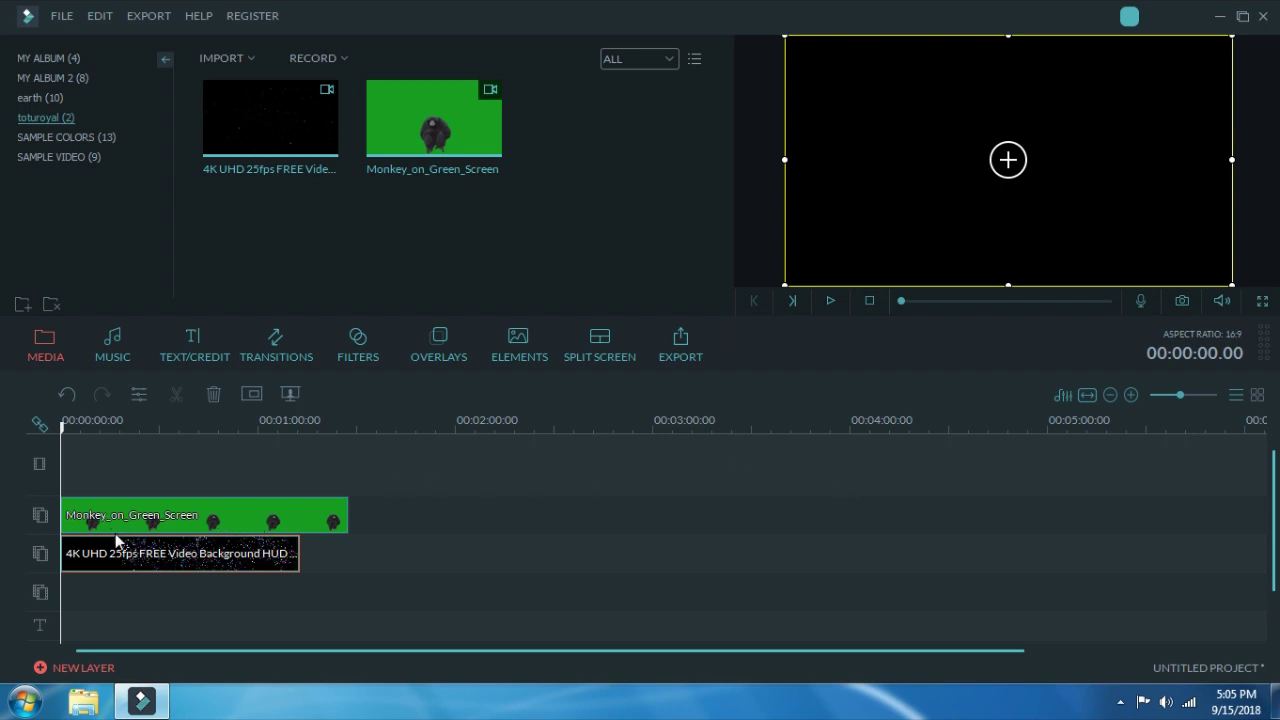
pyautogui.click(185, 565)
pyautogui.click(830, 302)
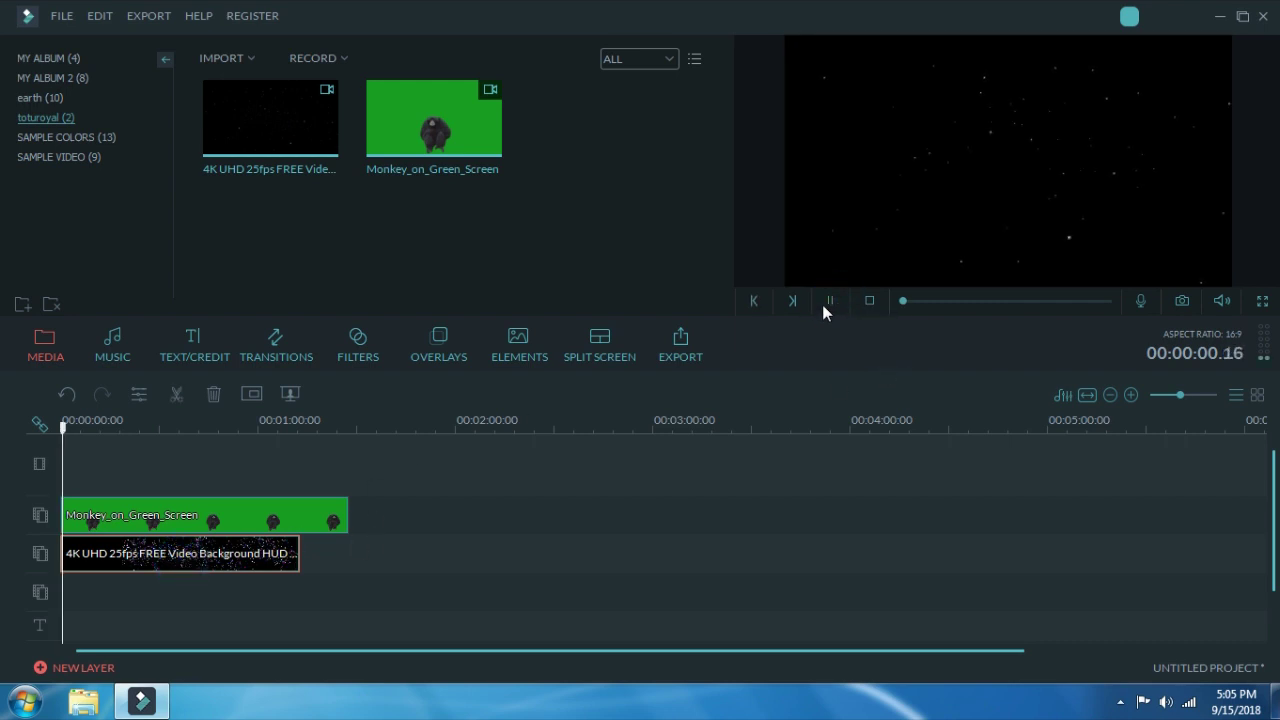
pyautogui.click(829, 302)
# Step: Swap the overlay order so the monkey clip sits on the track below the background clip, and preview it
pyautogui.moveTo(163, 518); pyautogui.dragTo(170, 590)
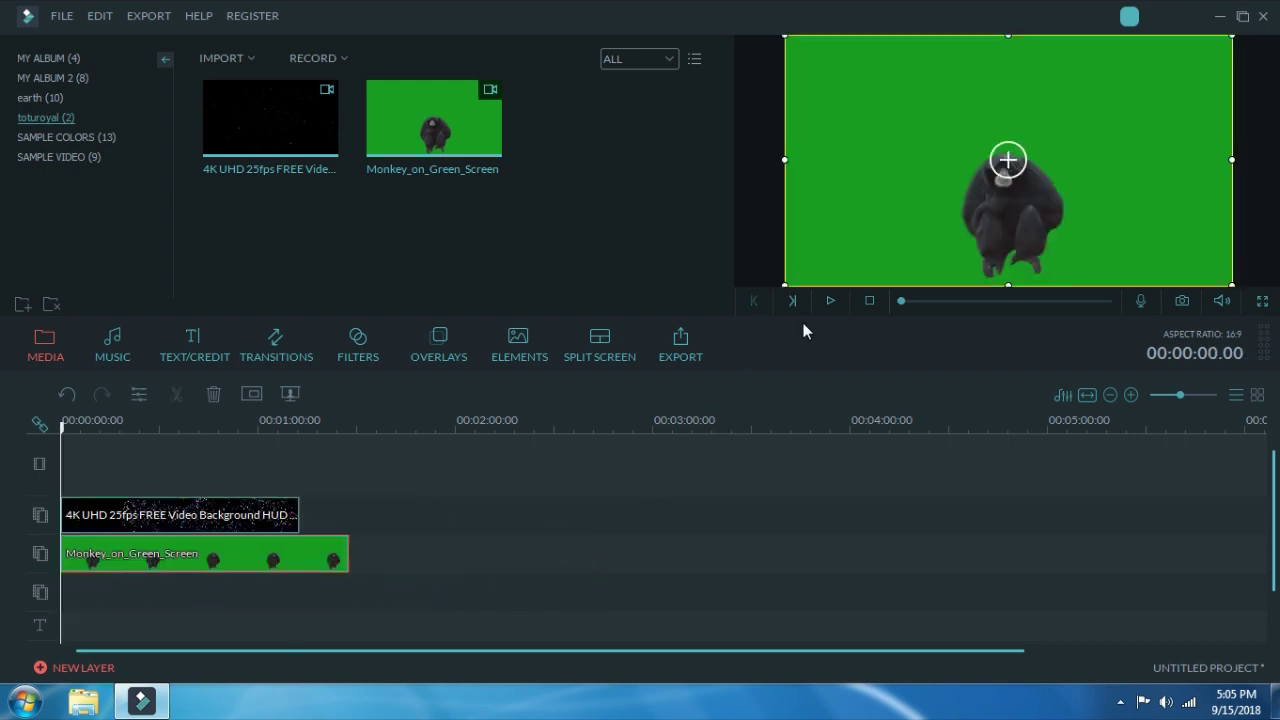
pyautogui.click(829, 302)
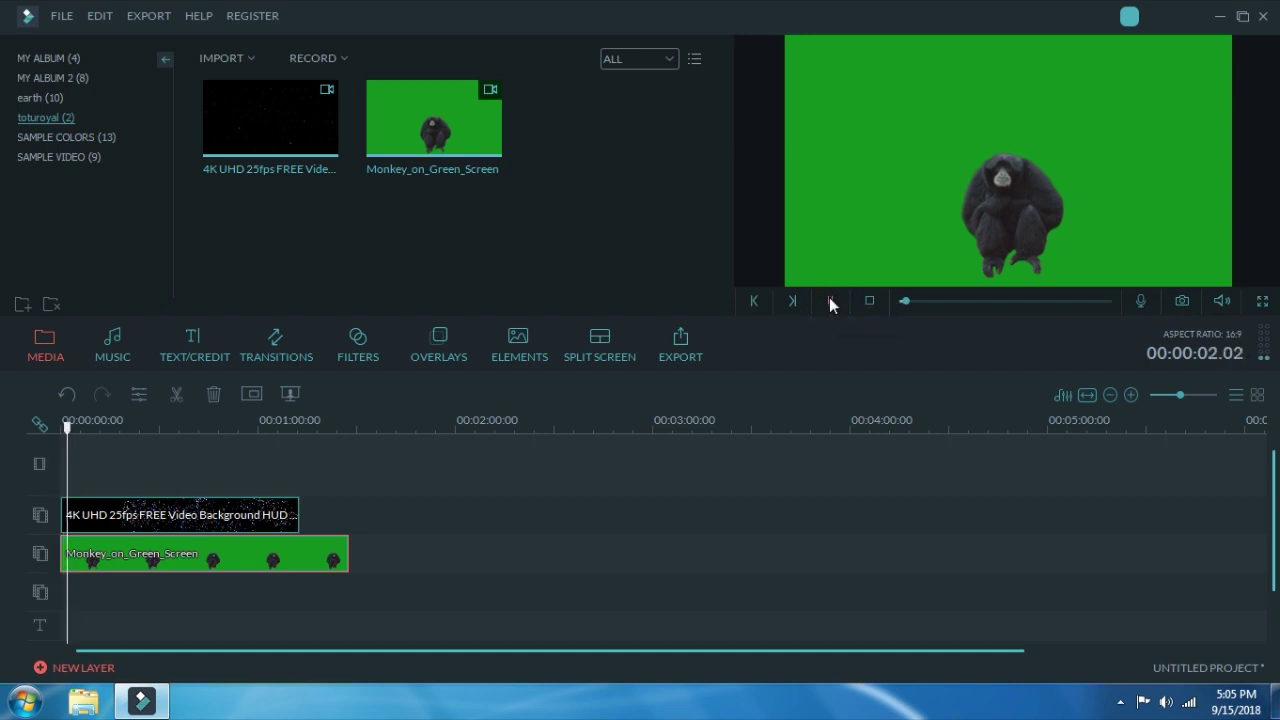
pyautogui.click(829, 300)
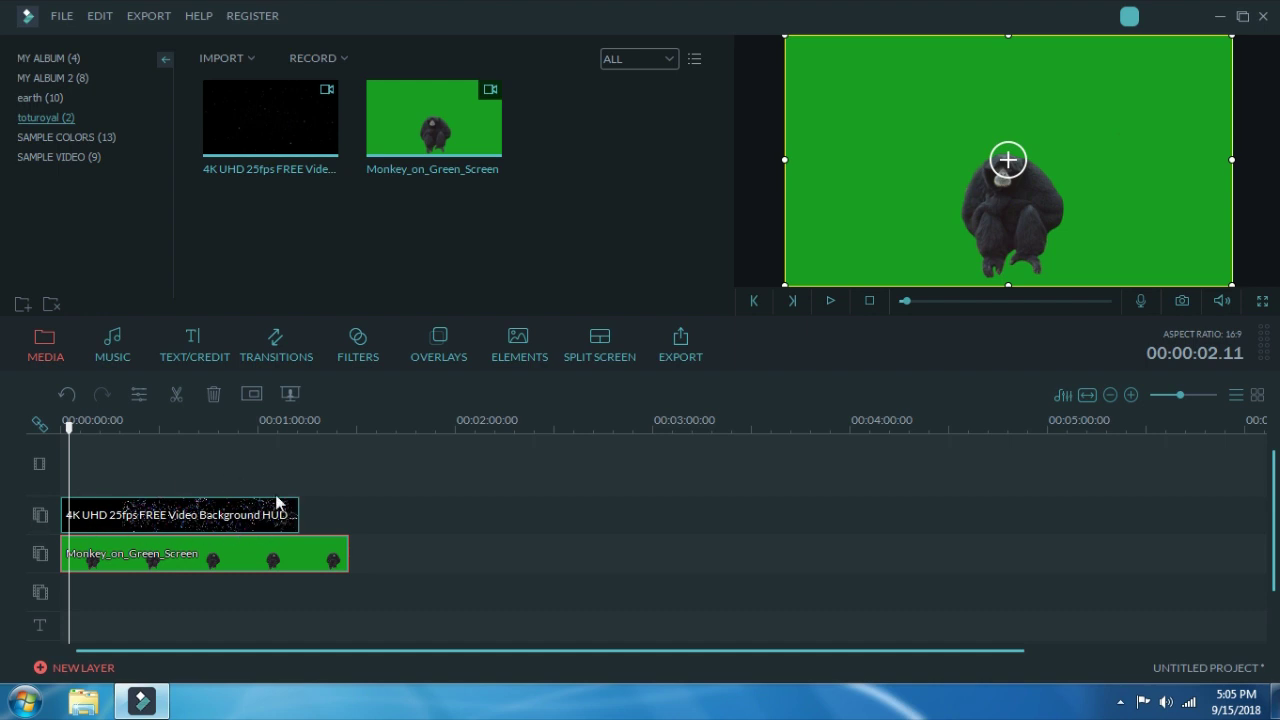
# Step: Enable the Chroma Key green screen effect on the Monkey_on_Green_Screen clip and sample its green background as the transparent colour
pyautogui.rightClick(92, 565)
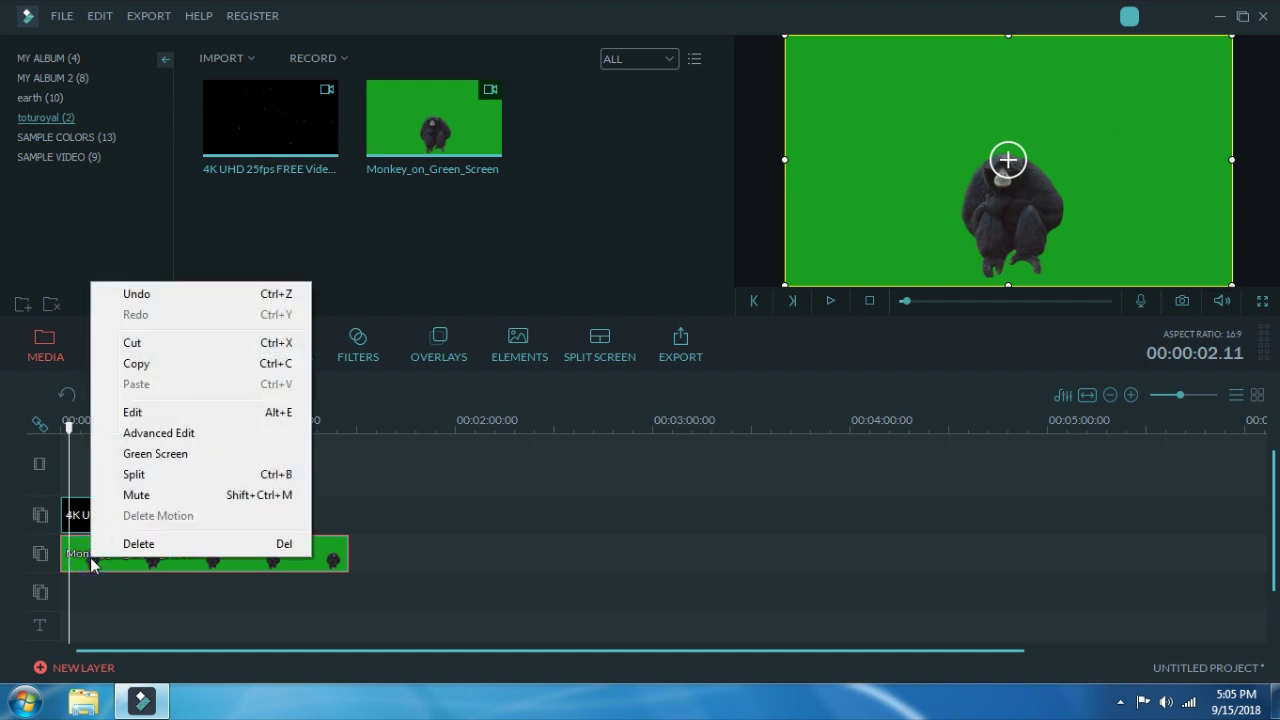
pyautogui.click(145, 462)
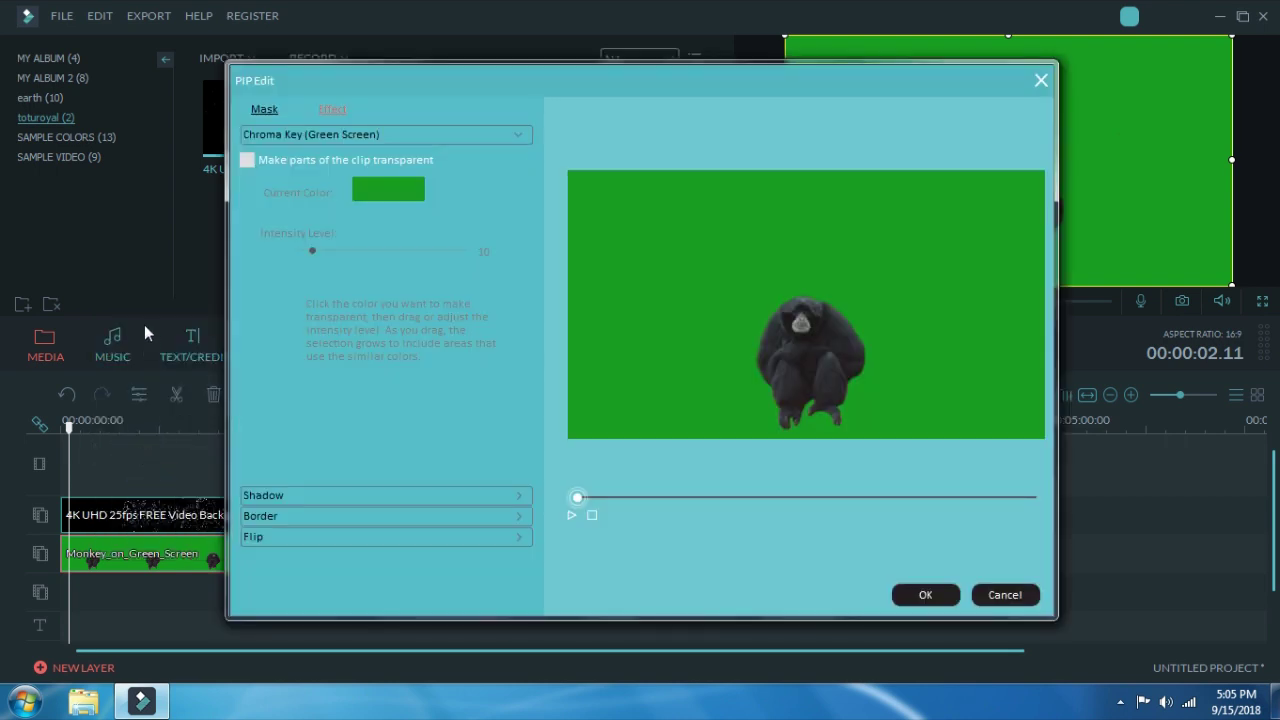
pyautogui.click(247, 160)
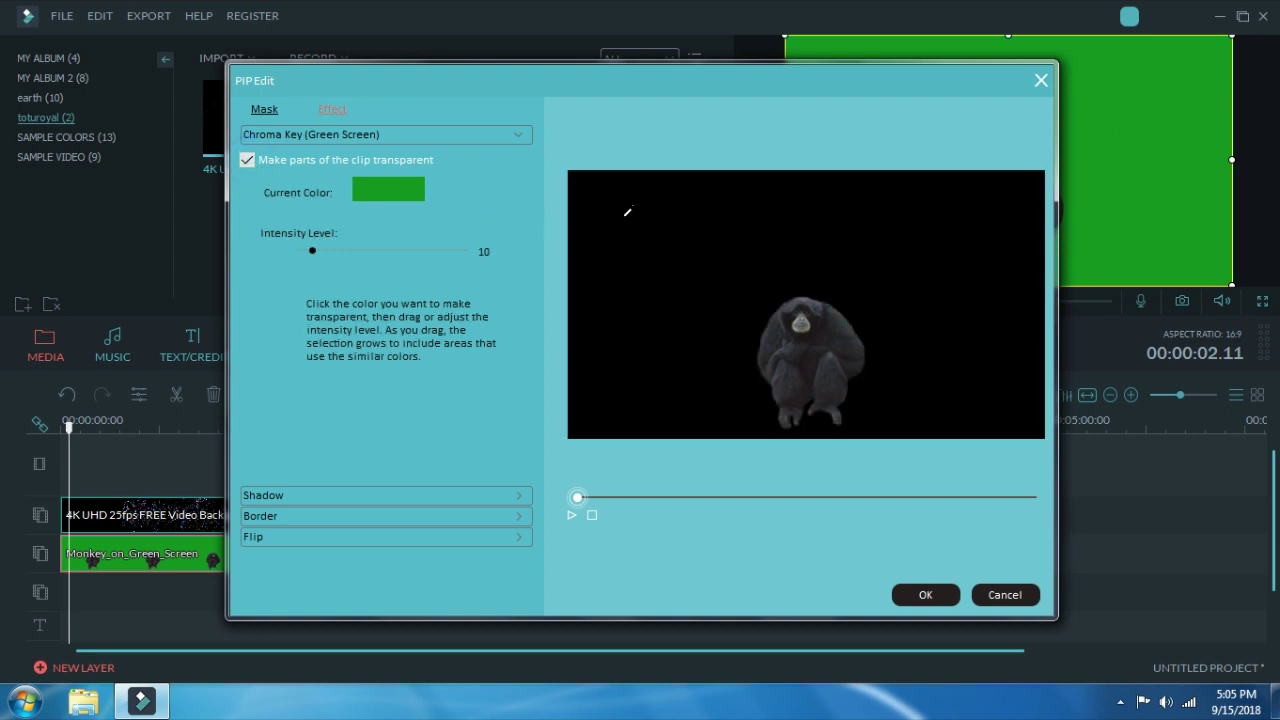
pyautogui.click(627, 211)
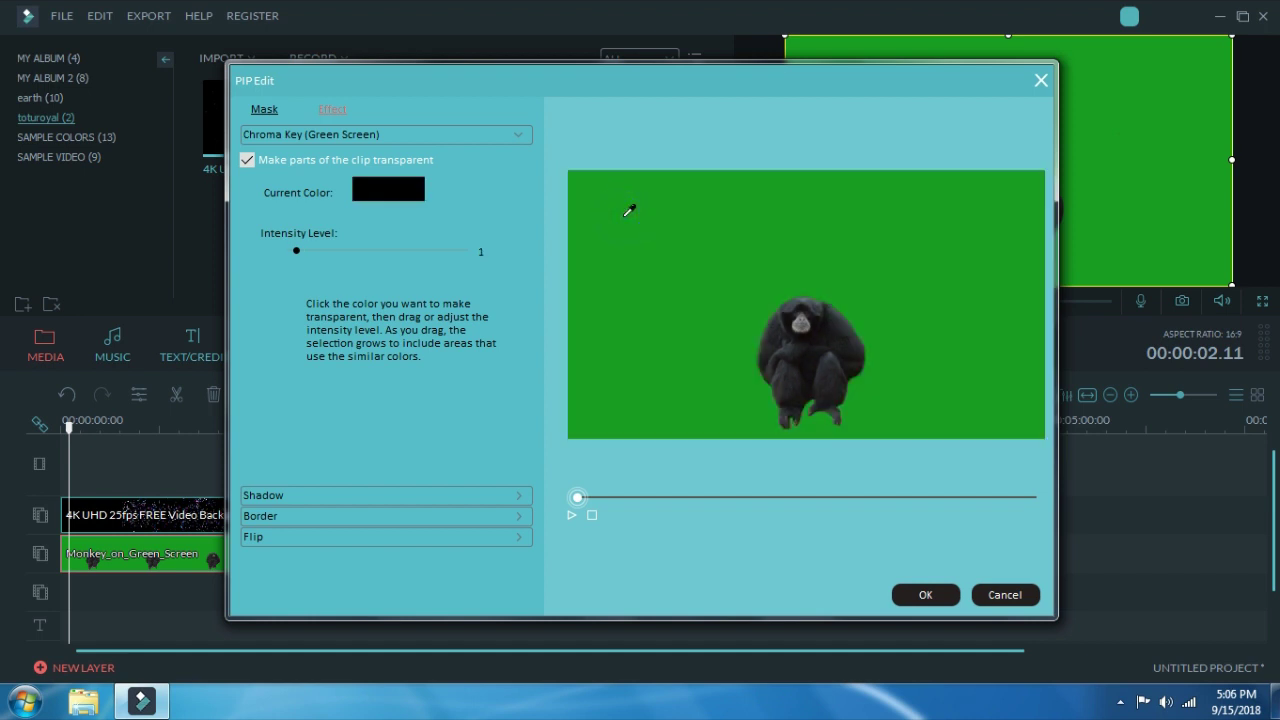
pyautogui.click(624, 215)
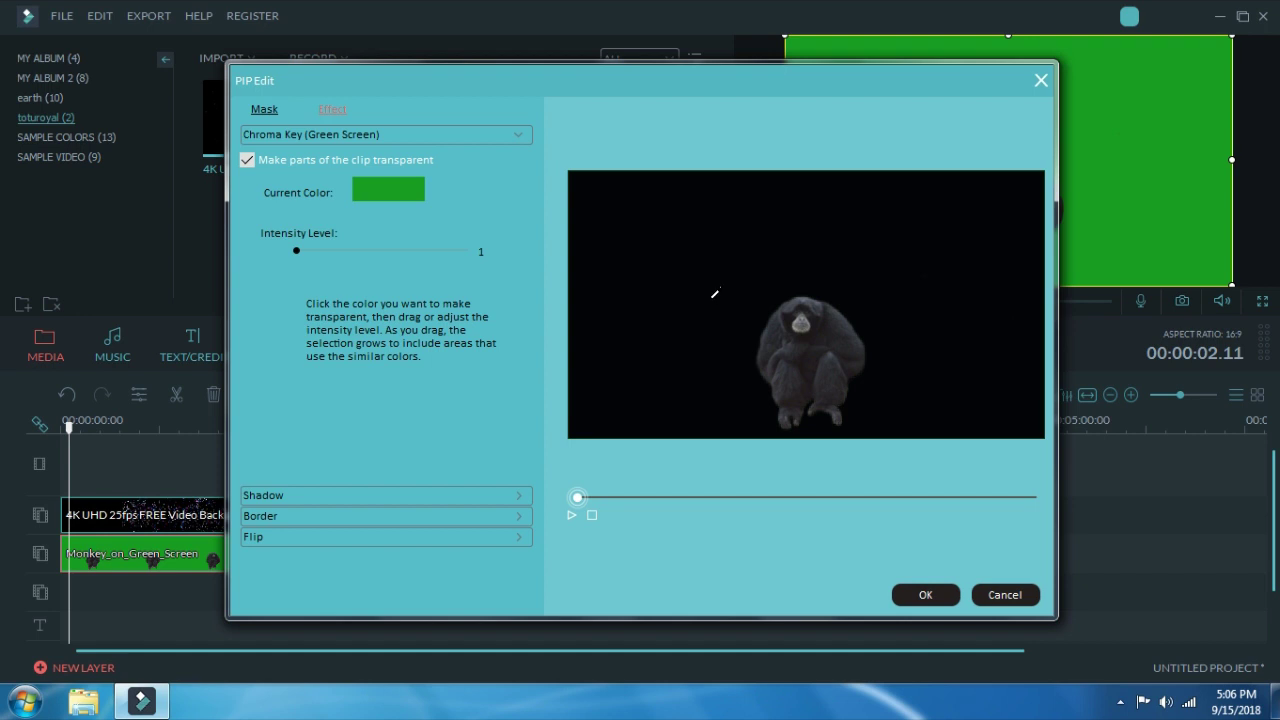
# Step: Try a chroma key intensity level of 75 while playing the keyed preview, and return the level to 1
pyautogui.click(569, 514)
pyautogui.moveTo(299, 253); pyautogui.dragTo(427, 256)
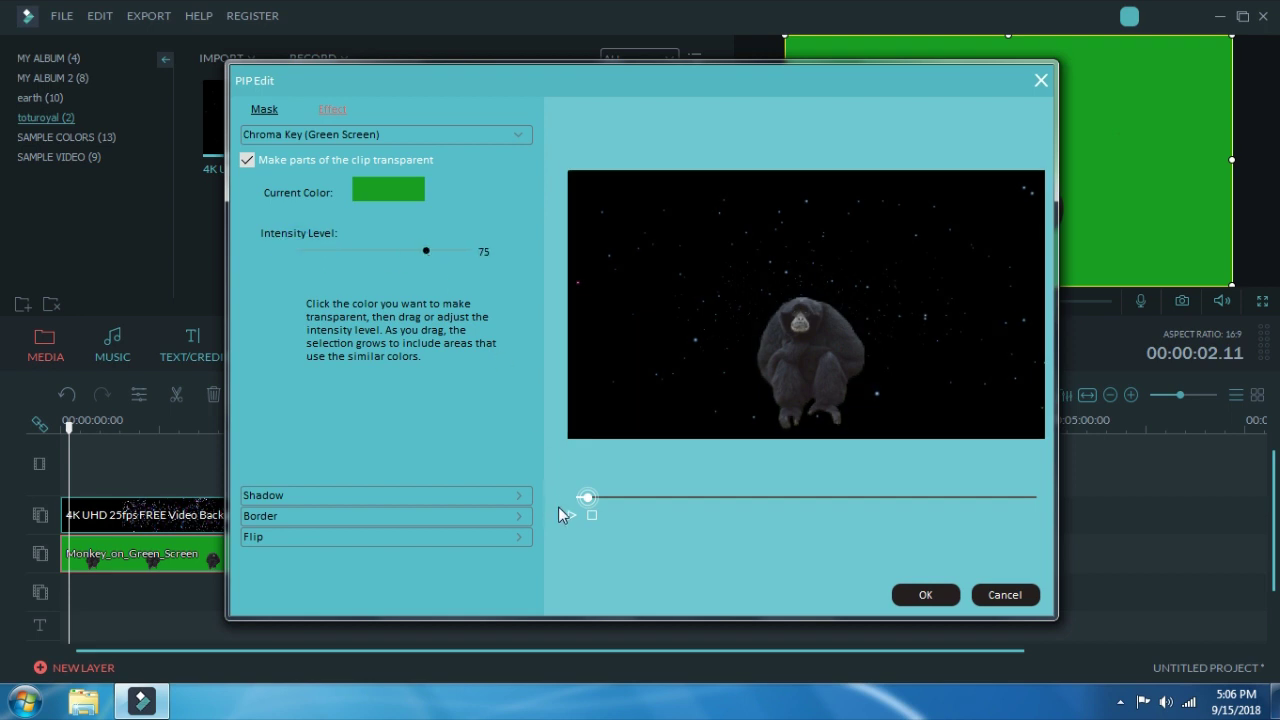
pyautogui.click(566, 513)
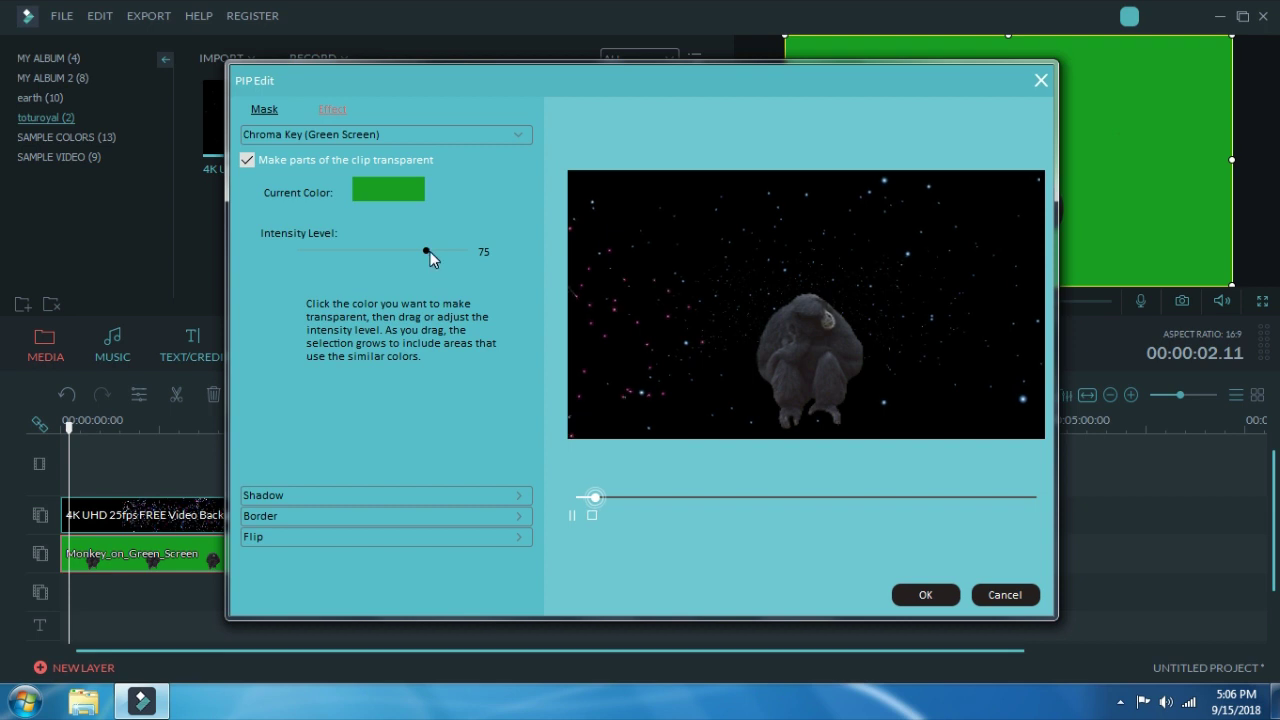
pyautogui.moveTo(428, 251); pyautogui.dragTo(282, 276)
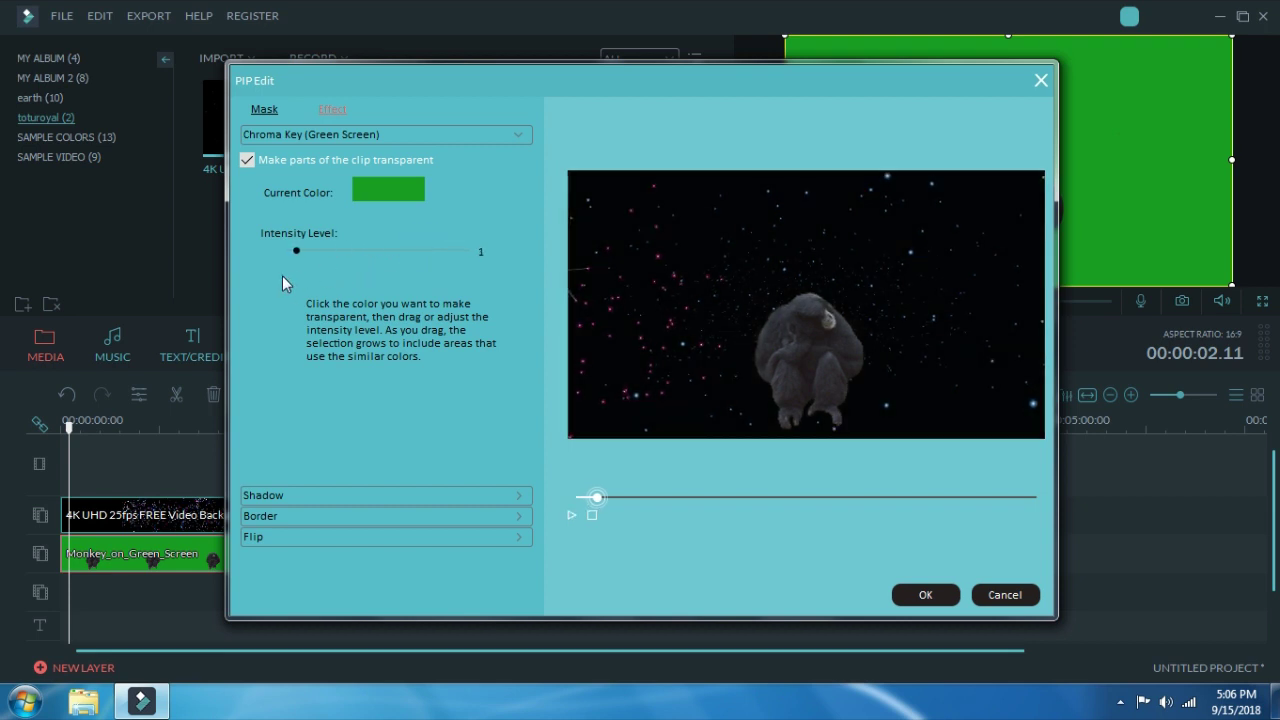
# Step: Play the keyed monkey clip briefly with intensity level 1 and apply the green screen settings
pyautogui.click(571, 517)
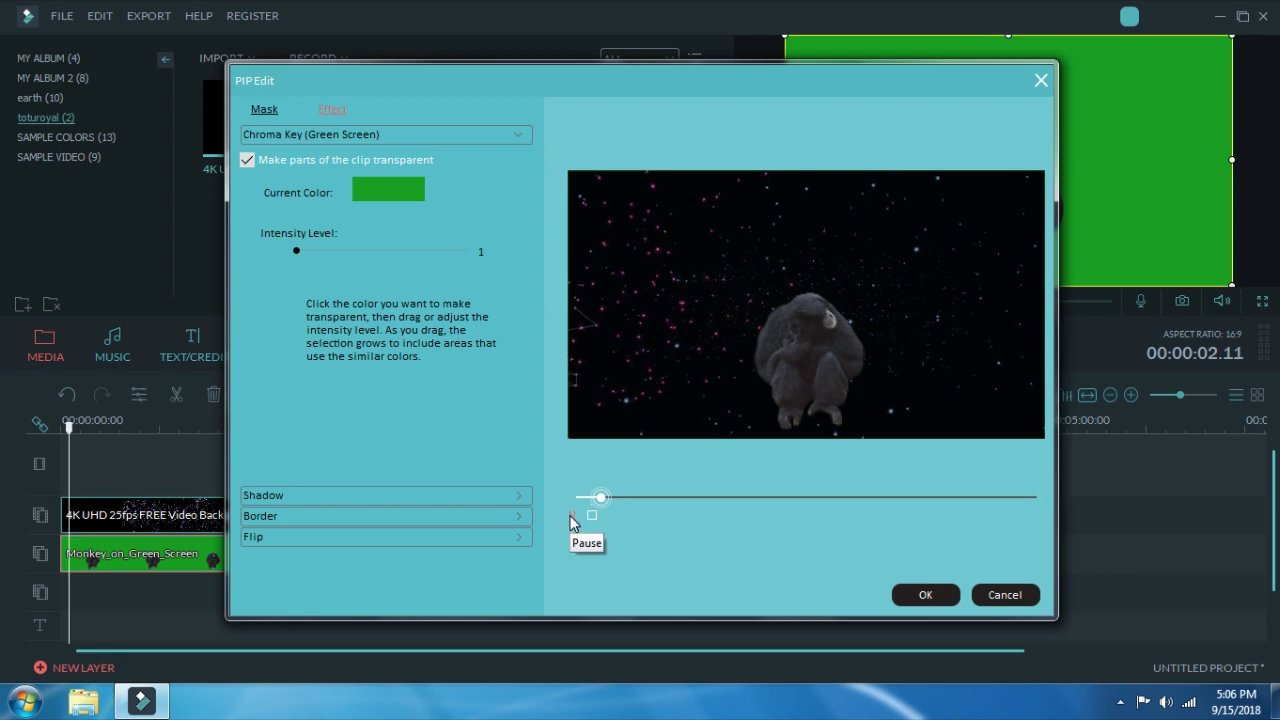
pyautogui.click(571, 516)
pyautogui.click(928, 598)
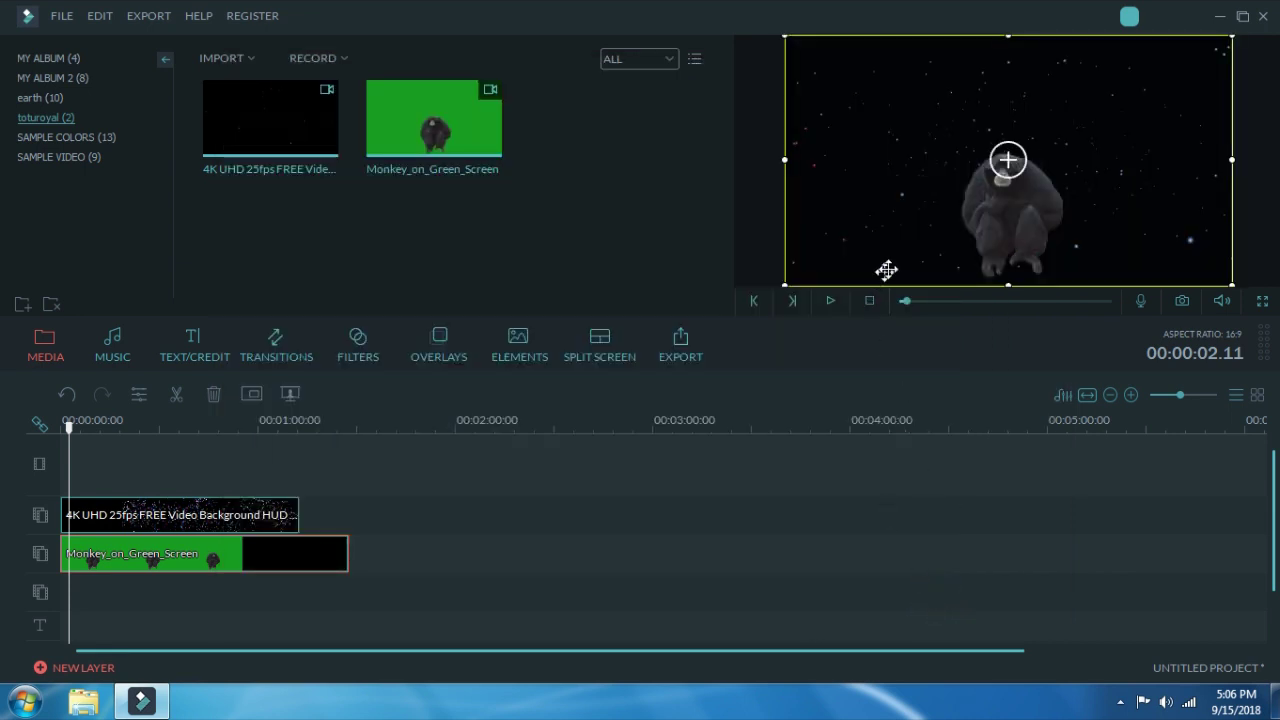
# Step: Shrink the monkey overlay's frame in height and width, and move it up near the middle of the background
pyautogui.click(275, 547)
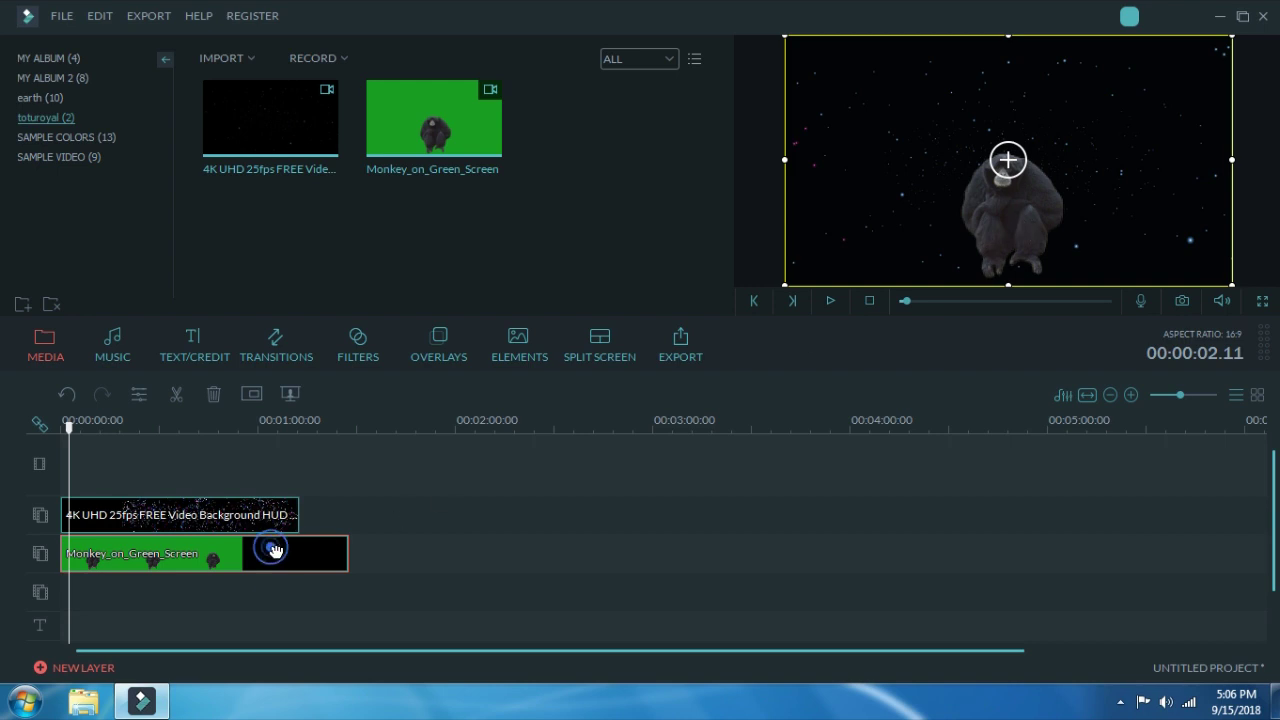
pyautogui.moveTo(1008, 160)
pyautogui.mouseDown()
pyautogui.moveTo(1008, 175)
pyautogui.moveTo(1006, 160)
pyautogui.mouseUp()
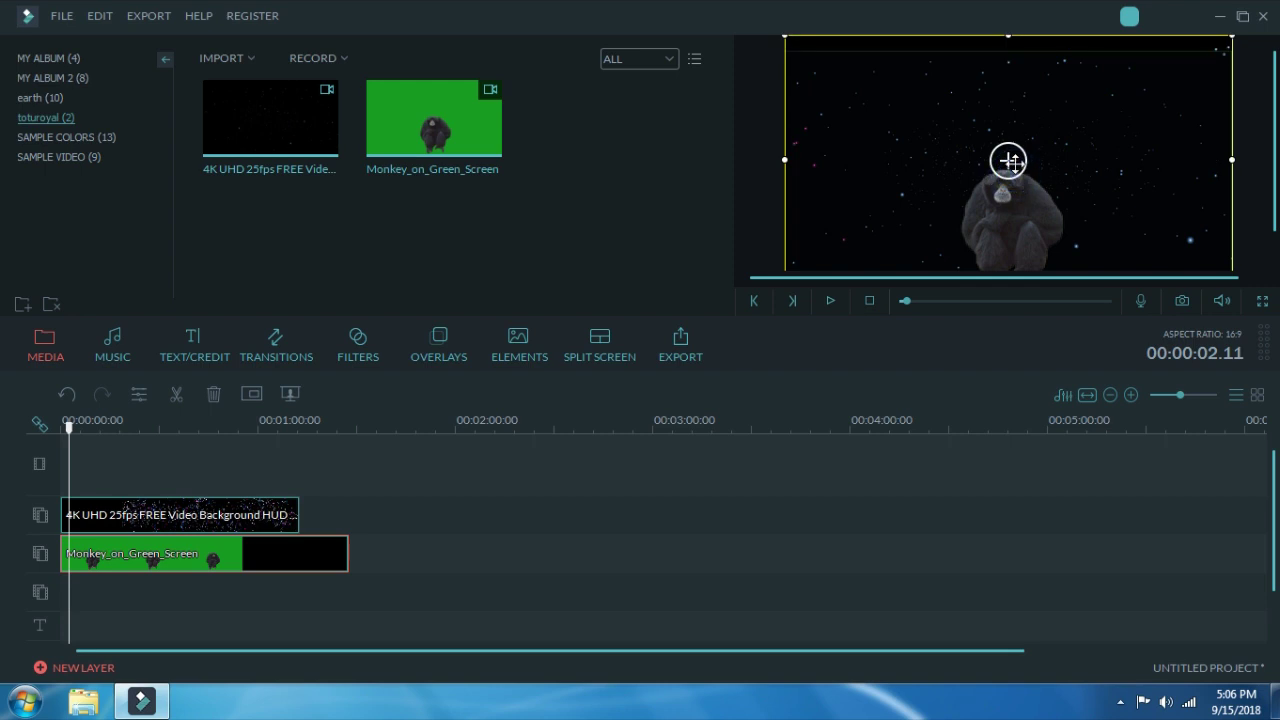
pyautogui.click(1008, 160)
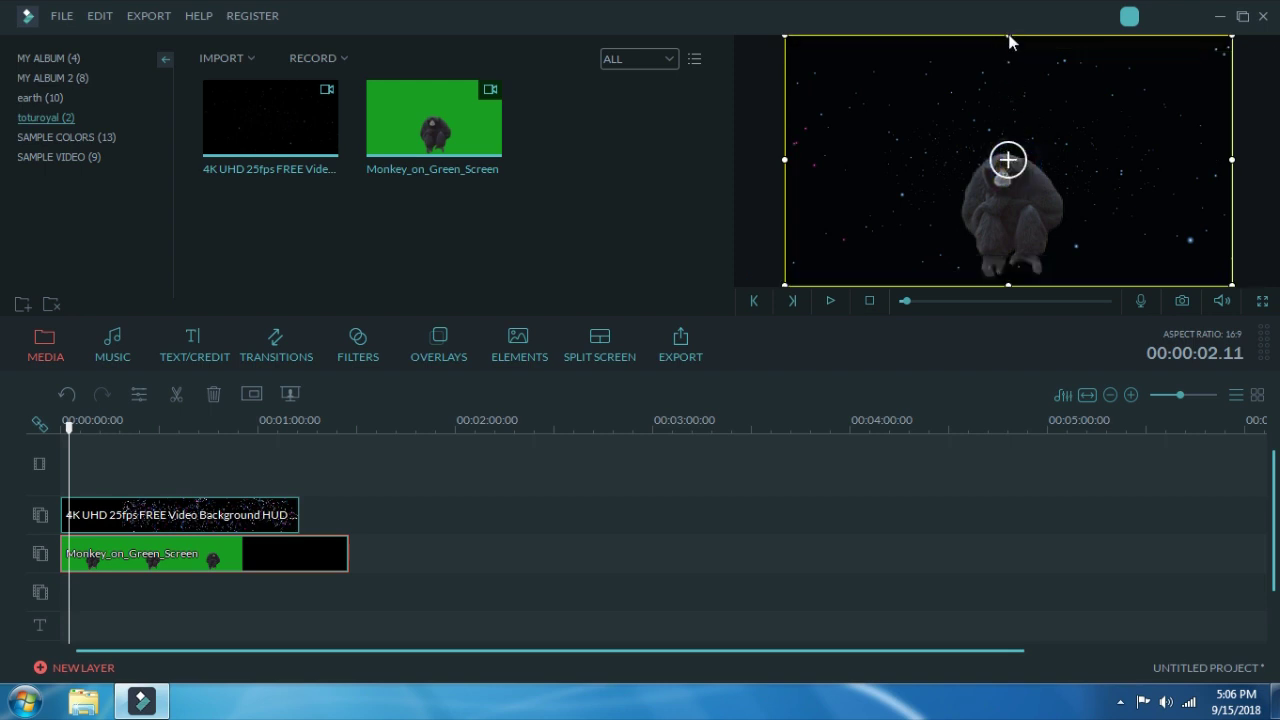
pyautogui.moveTo(1008, 36); pyautogui.dragTo(1008, 66)
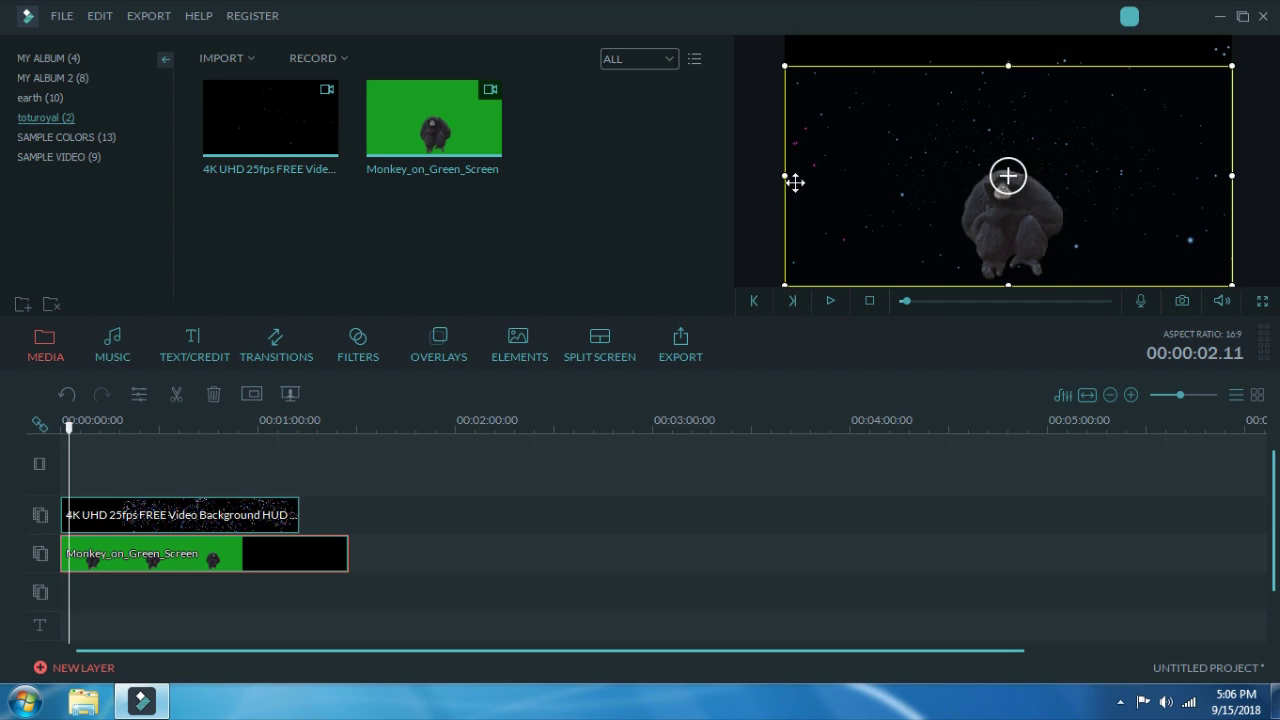
pyautogui.moveTo(794, 182); pyautogui.dragTo(838, 176)
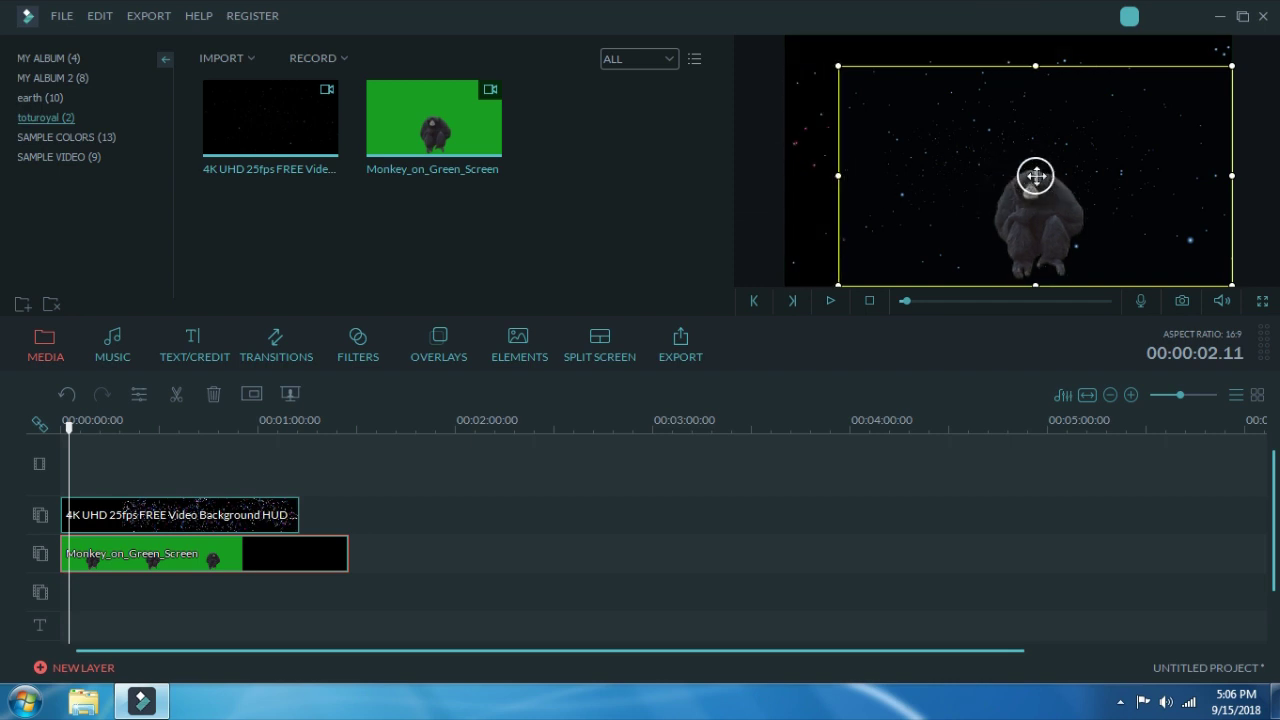
pyautogui.moveTo(1114, 186); pyautogui.dragTo(1041, 171)
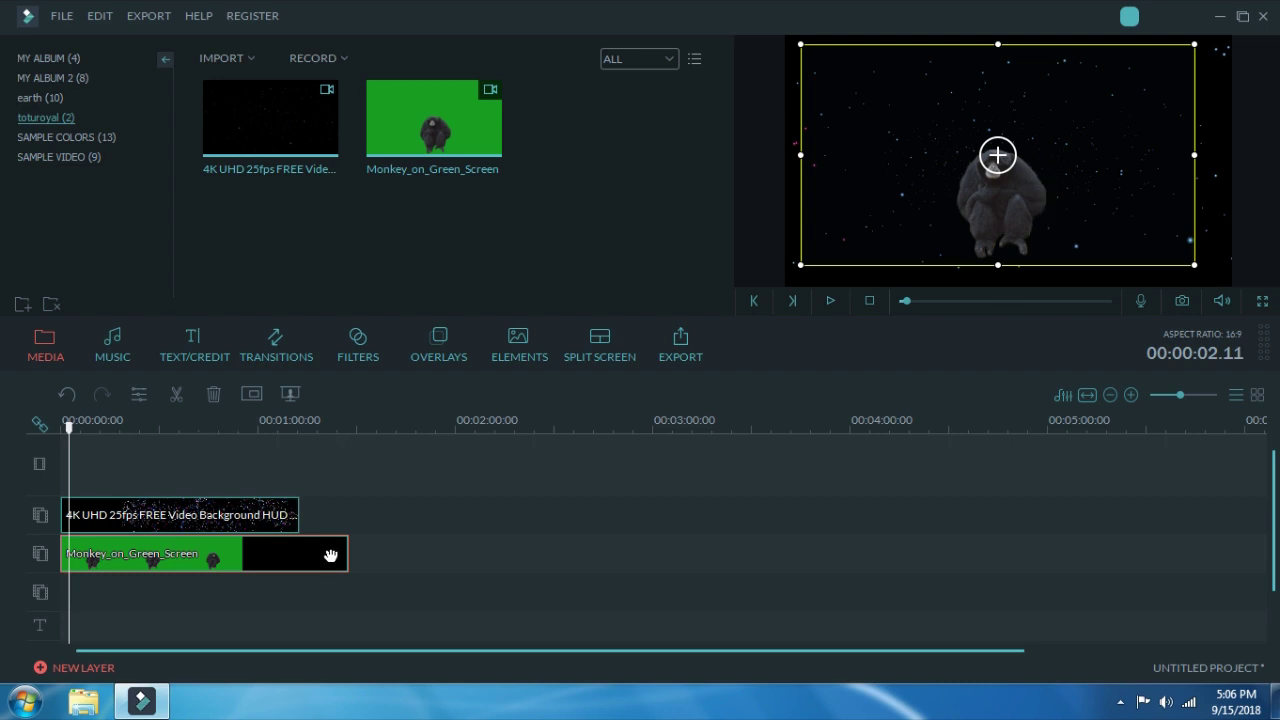
# Step: Browse the music library and its categories, including Young & Bright and Romantic, and return to the full list
pyautogui.click(98, 349)
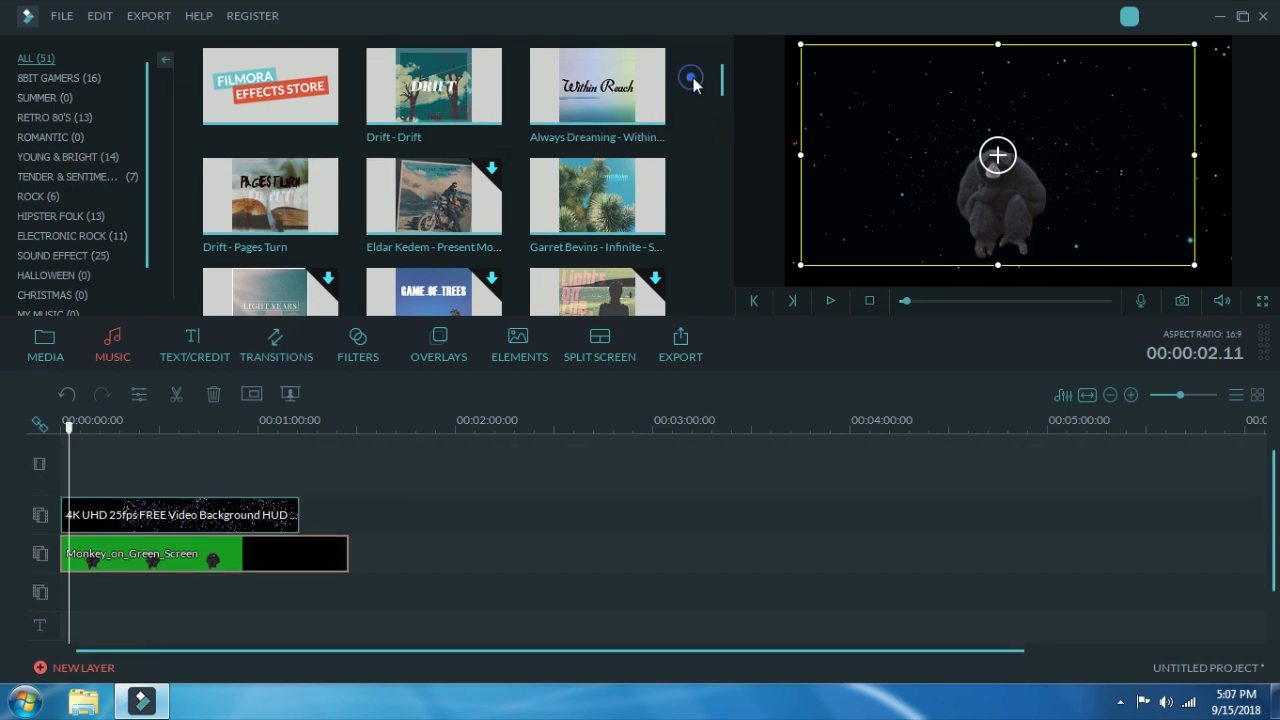
pyautogui.scroll(-5, 694, 90)
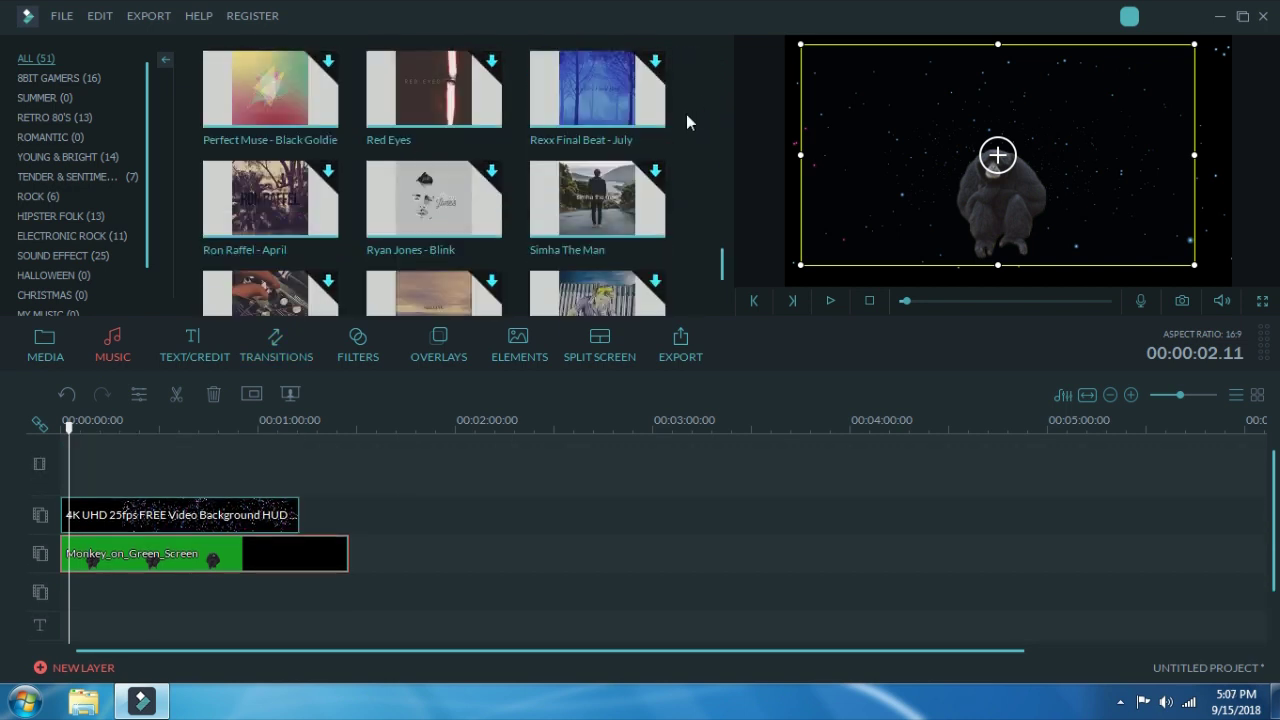
pyautogui.click(73, 117)
pyautogui.scroll(-1, 75, 114)
pyautogui.click(75, 114)
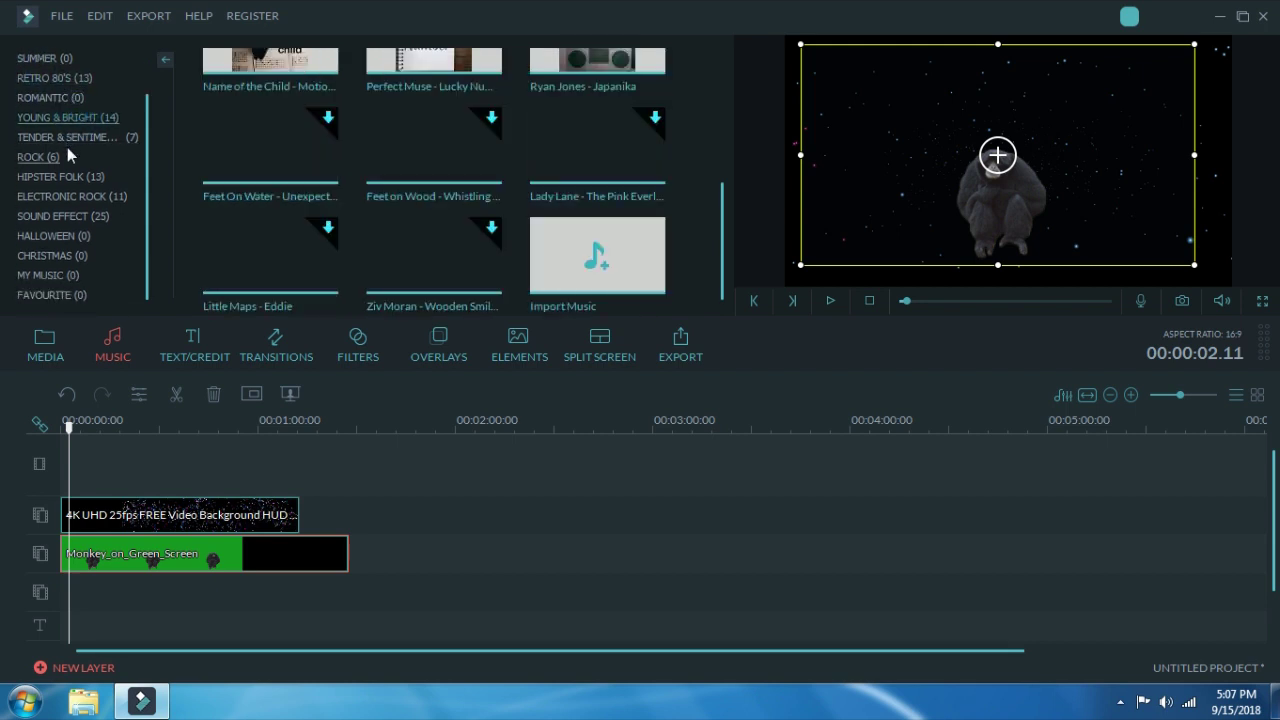
pyautogui.click(67, 150)
pyautogui.click(84, 97)
pyautogui.scroll(1, 70, 70)
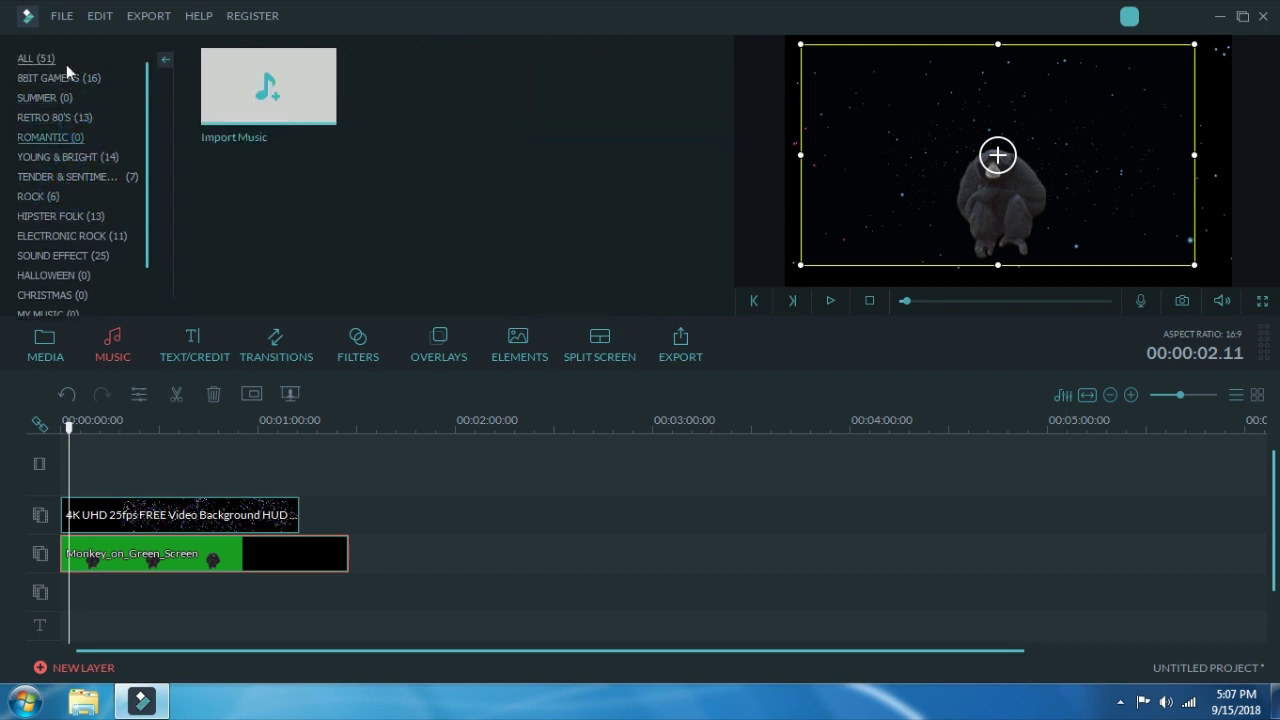
pyautogui.click(60, 60)
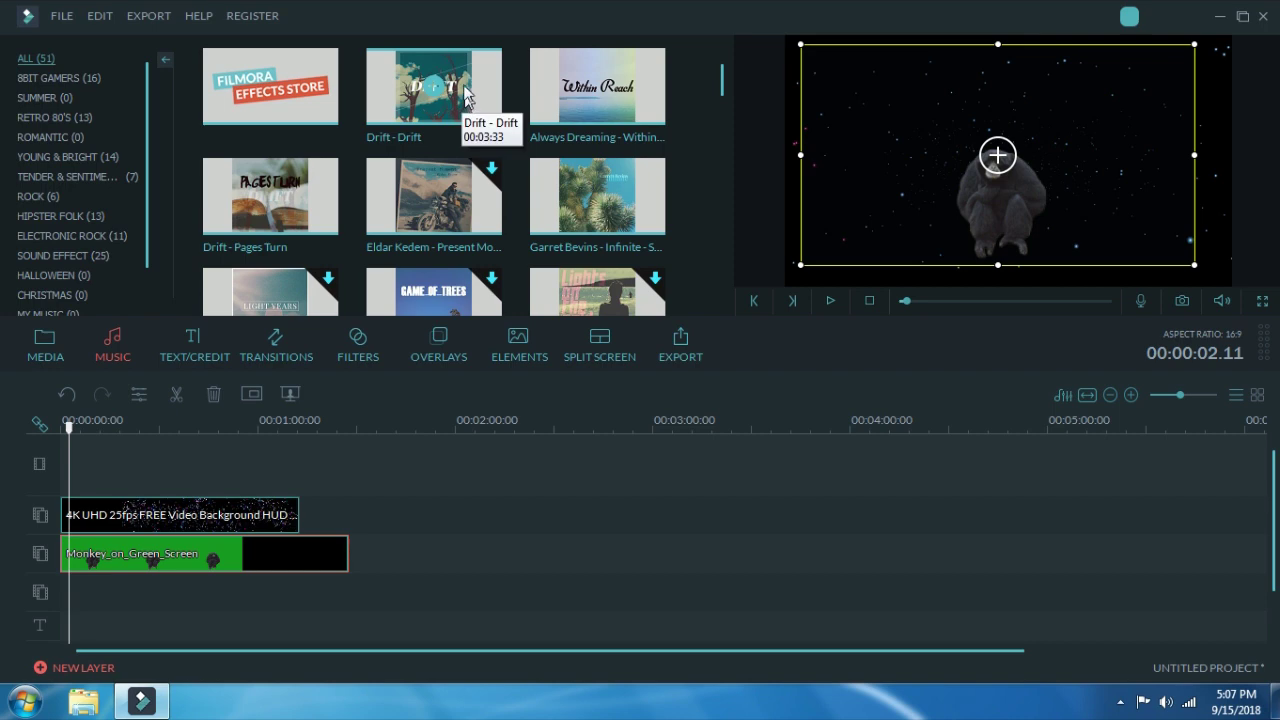
# Step: Download the music track Garret Bevins - Infinite - Infinite and listen to its opening seconds
pyautogui.scroll(-1, 449, 100)
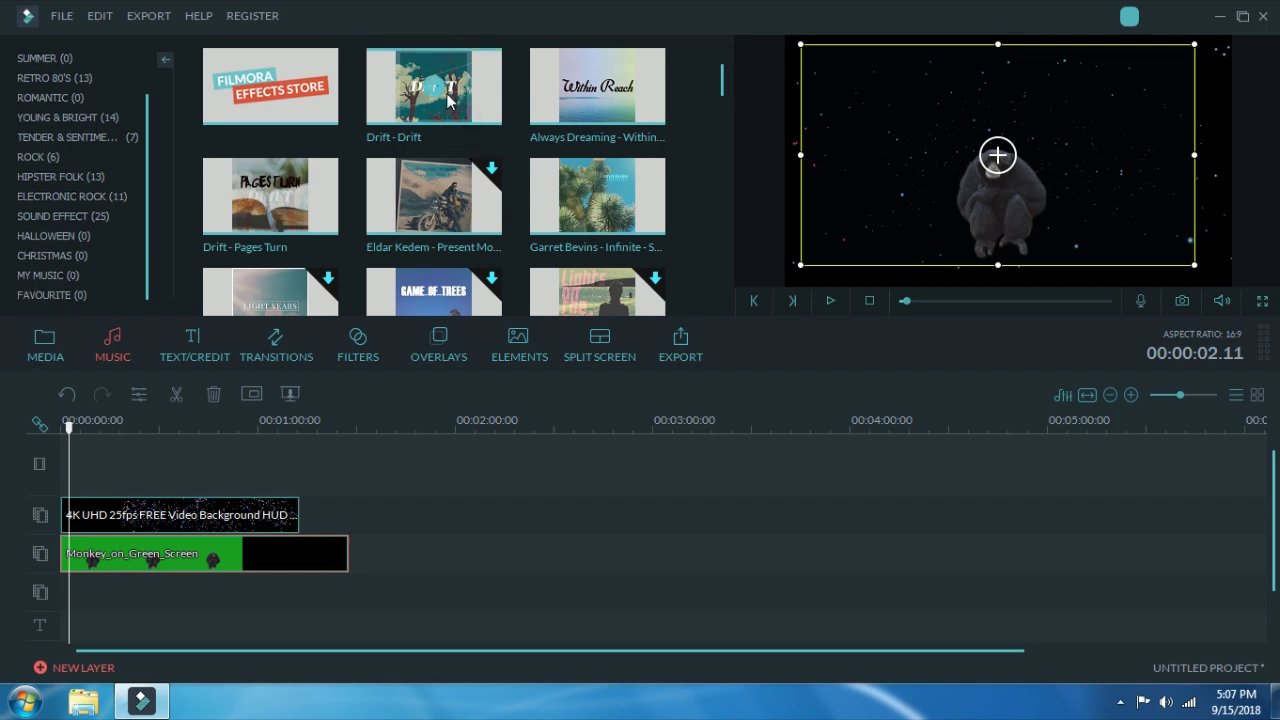
pyautogui.scroll(-3, 440, 110)
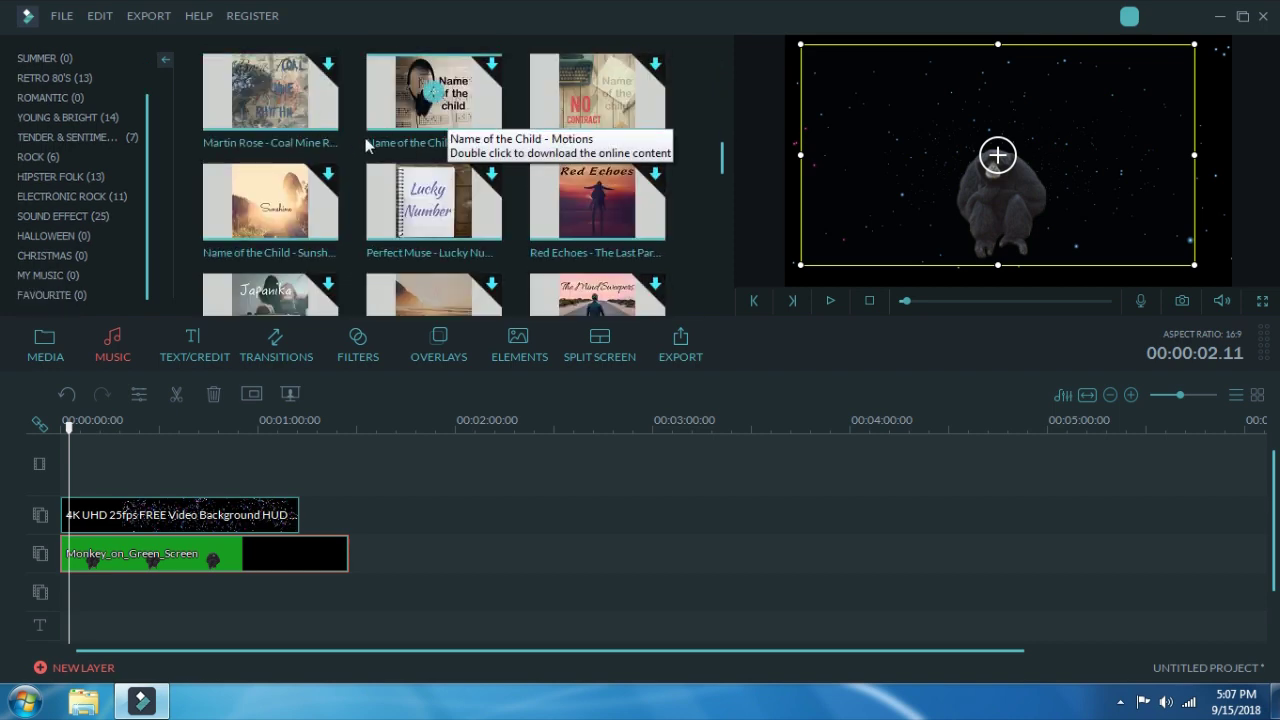
pyautogui.scroll(-3, 371, 148)
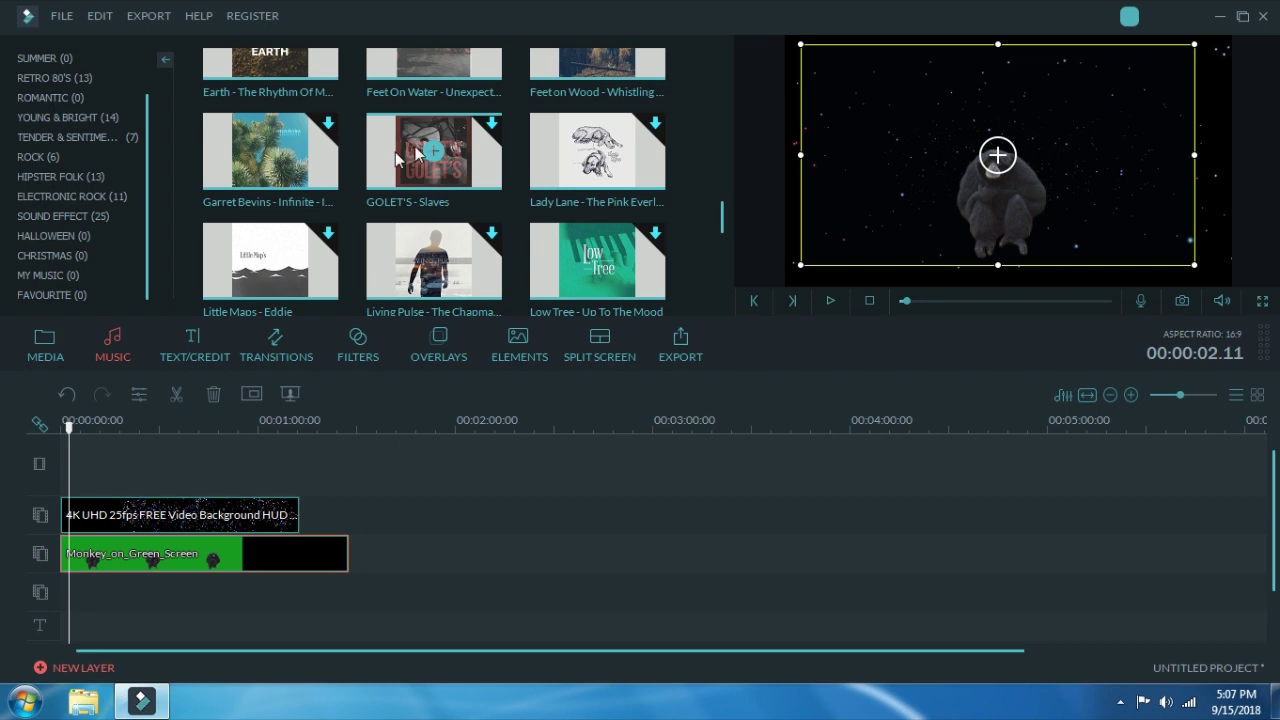
pyautogui.click(328, 140)
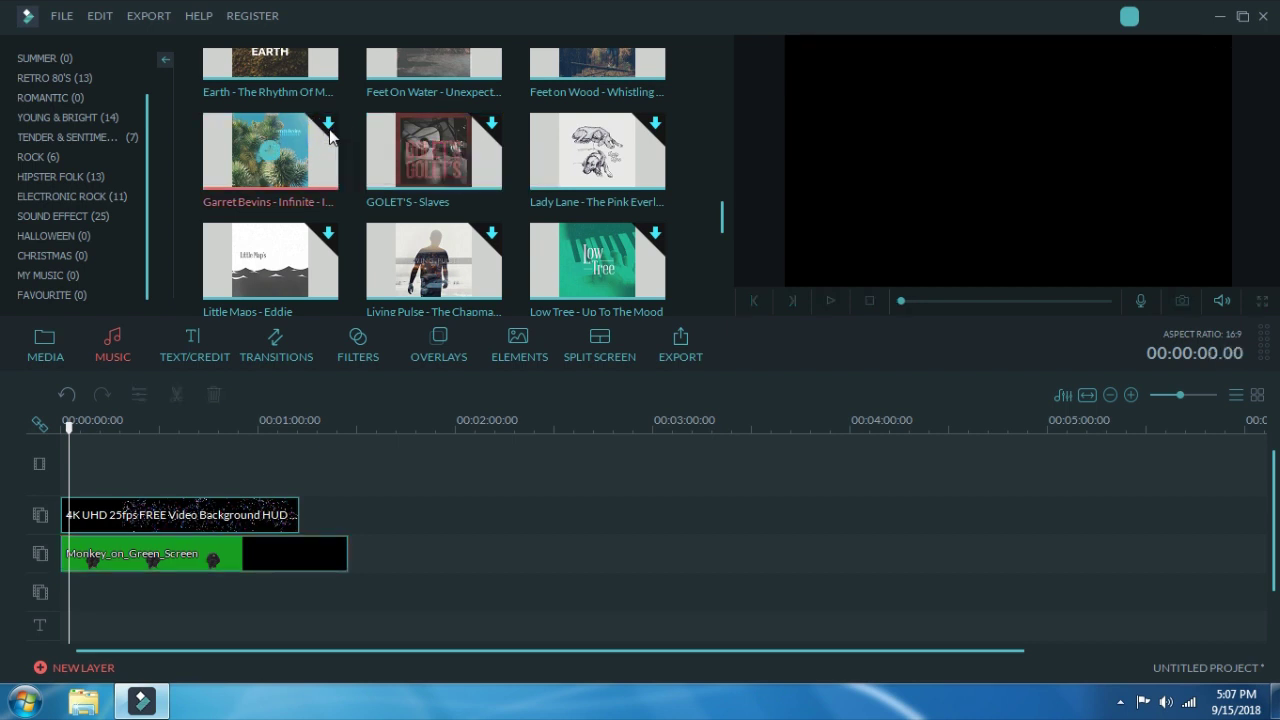
pyautogui.click(328, 124)
pyautogui.click(329, 124)
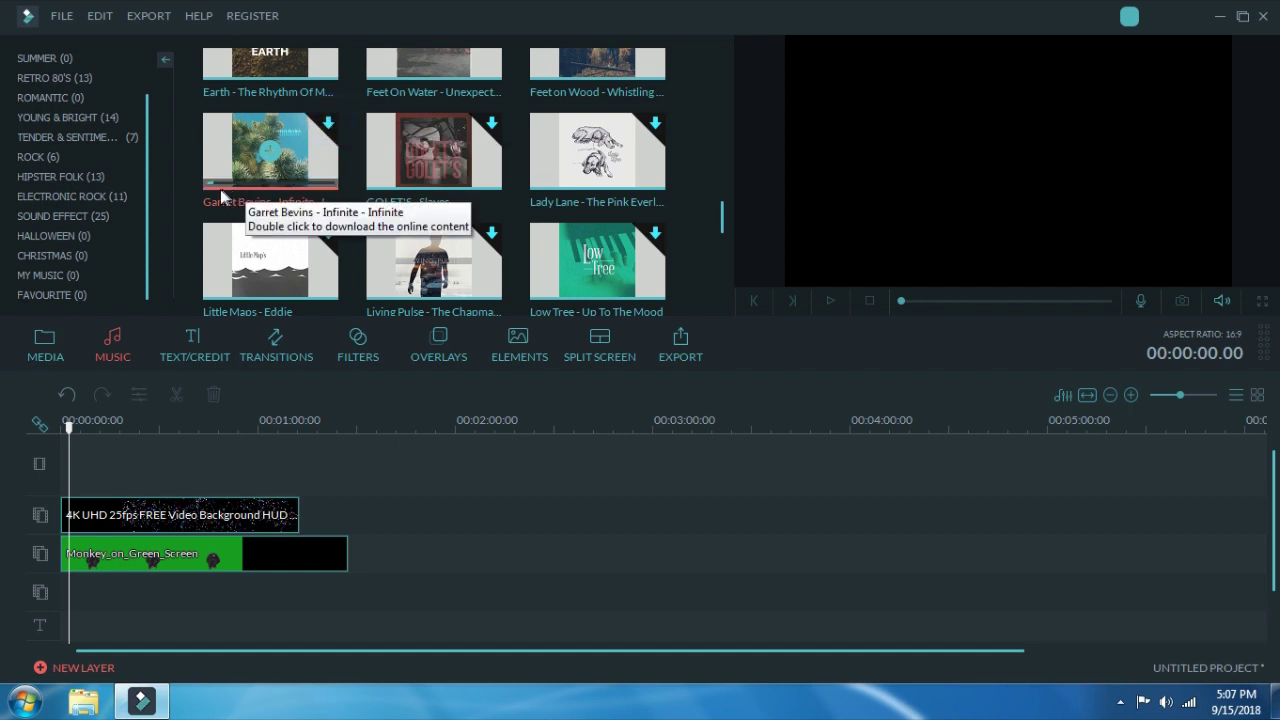
pyautogui.scroll(-2, 244, 178)
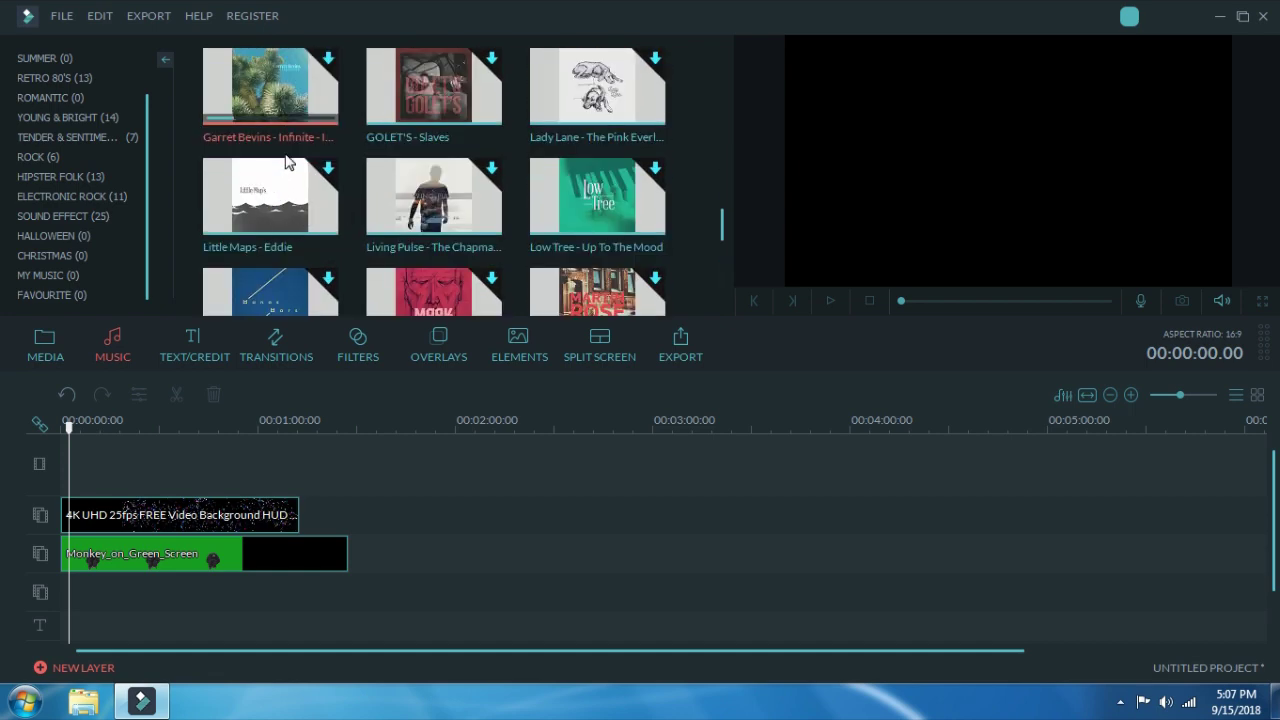
pyautogui.scroll(2, 285, 160)
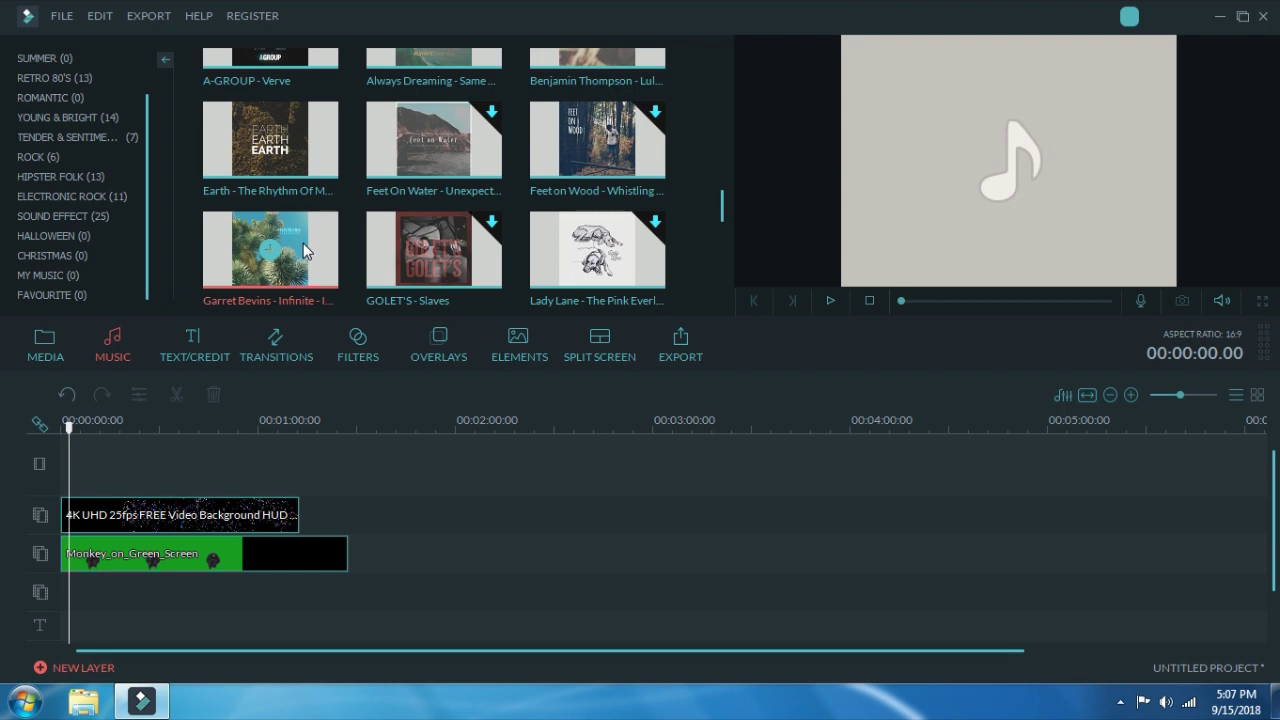
pyautogui.click(831, 301)
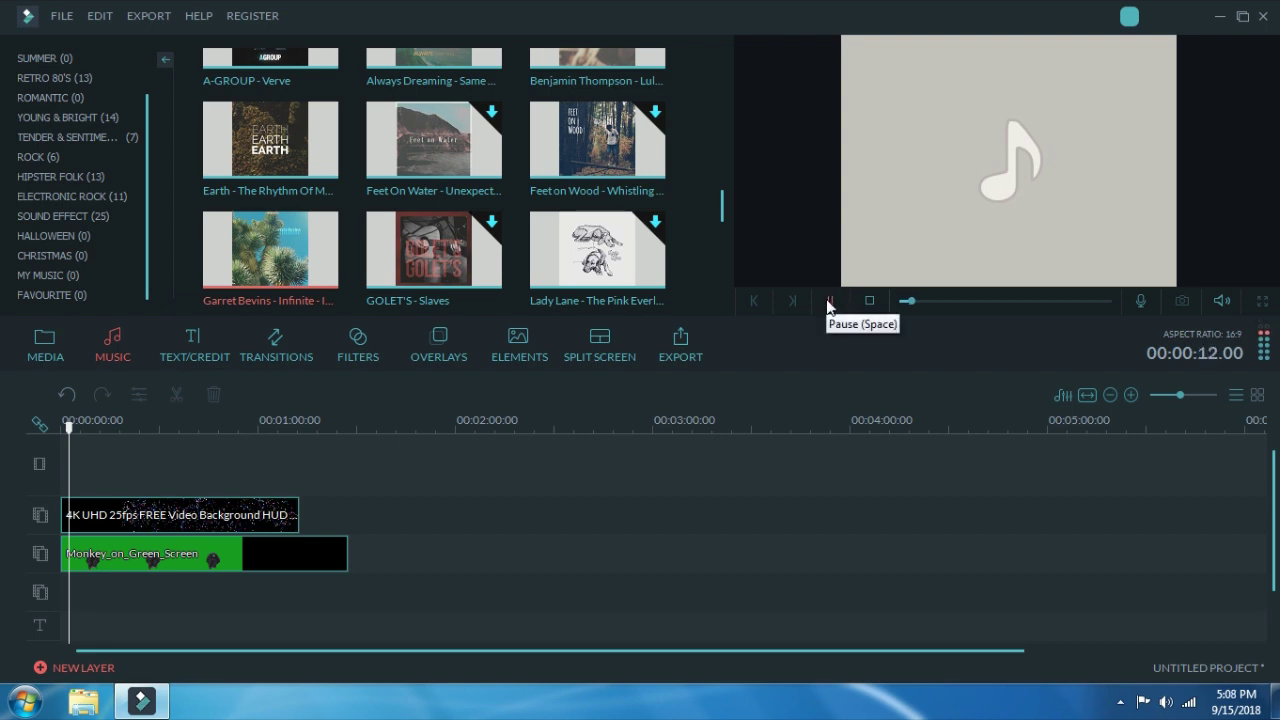
pyautogui.click(829, 300)
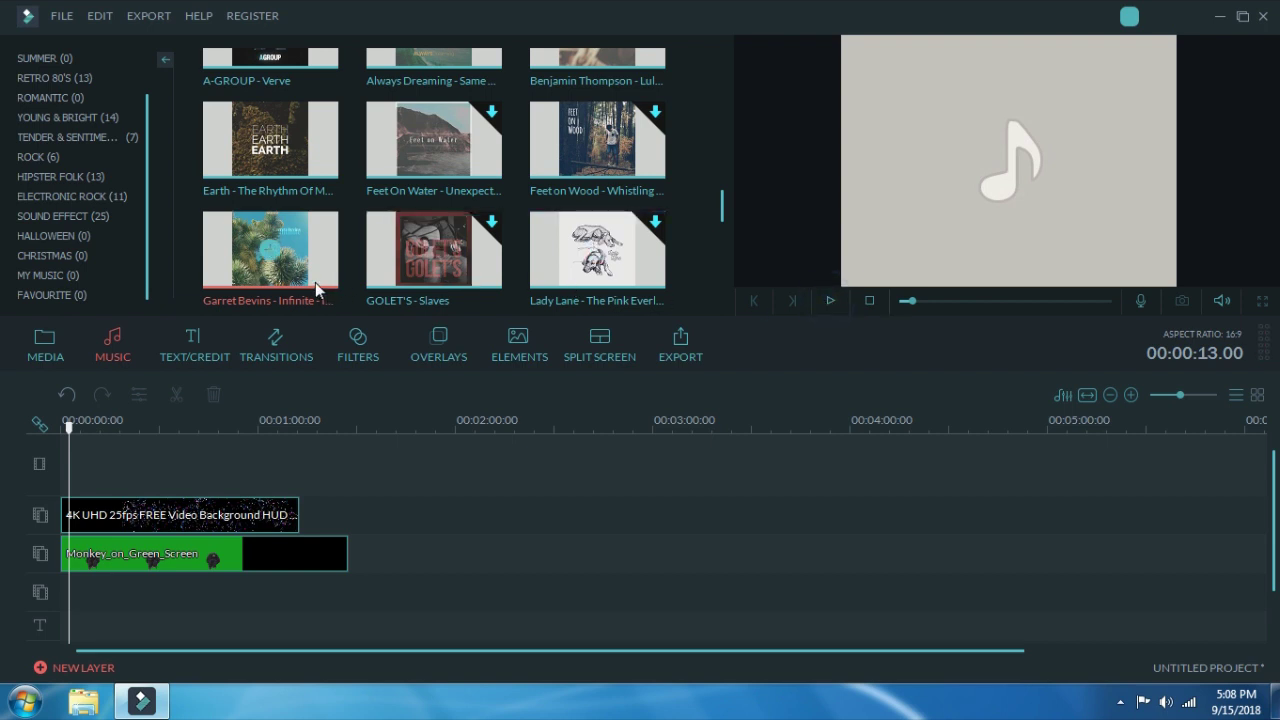
# Step: Place the Garret Bevins - Infinite track on the first audio track, starting at zero, and play the composite with it
pyautogui.moveTo(308, 266); pyautogui.dragTo(72, 575)
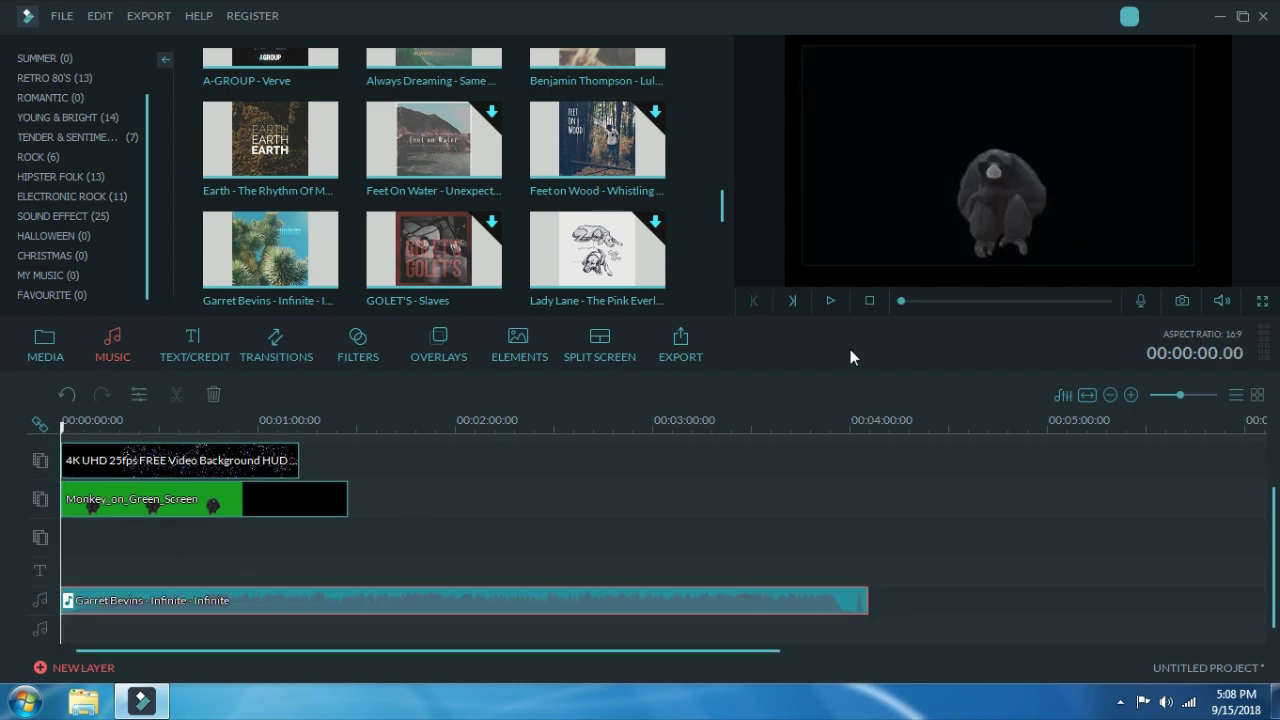
pyautogui.click(832, 301)
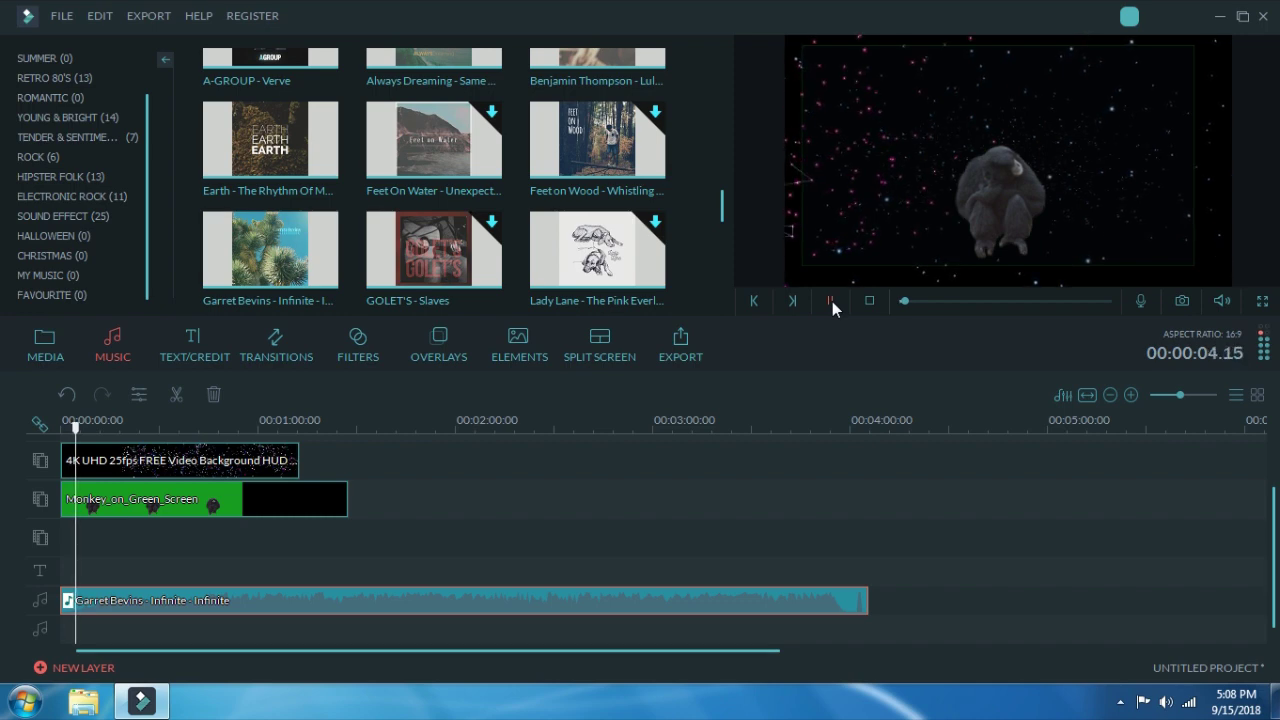
pyautogui.click(832, 301)
# Step: Inspect the Monkey_on_Green_Screen clip's chroma key settings and preview, keeping the current key colour and intensity
pyautogui.rightClick(225, 498)
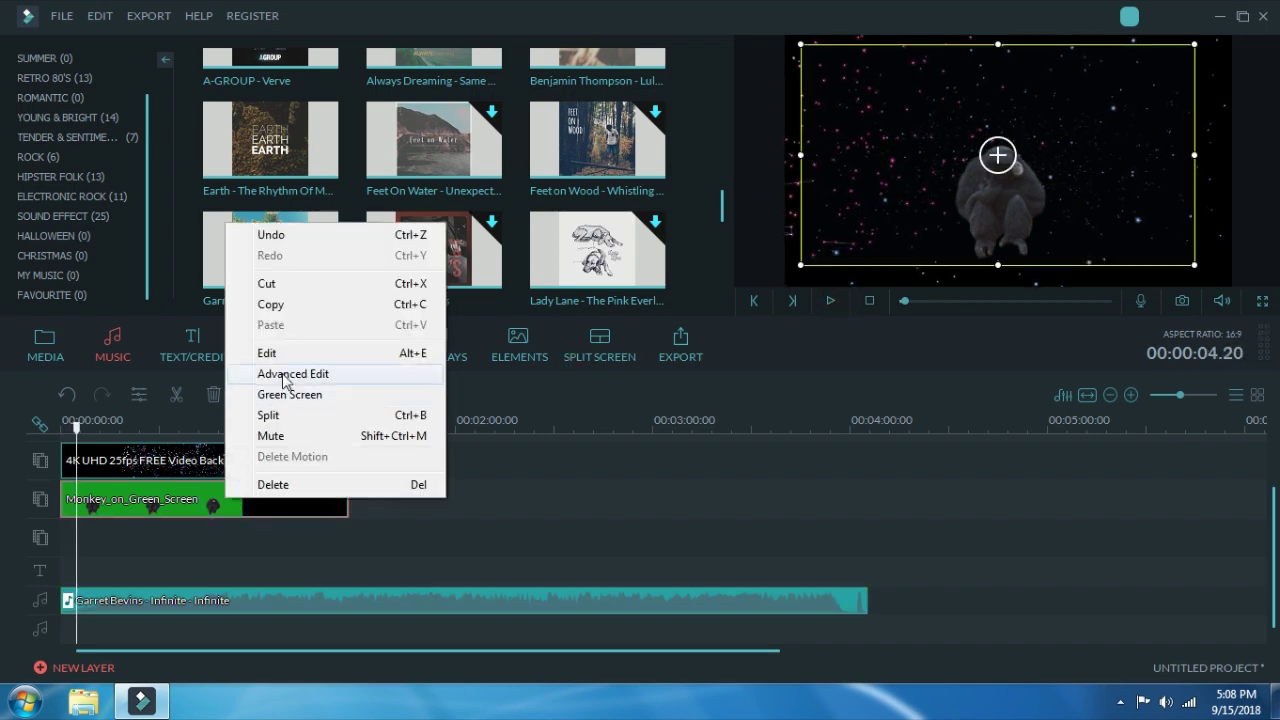
pyautogui.click(289, 396)
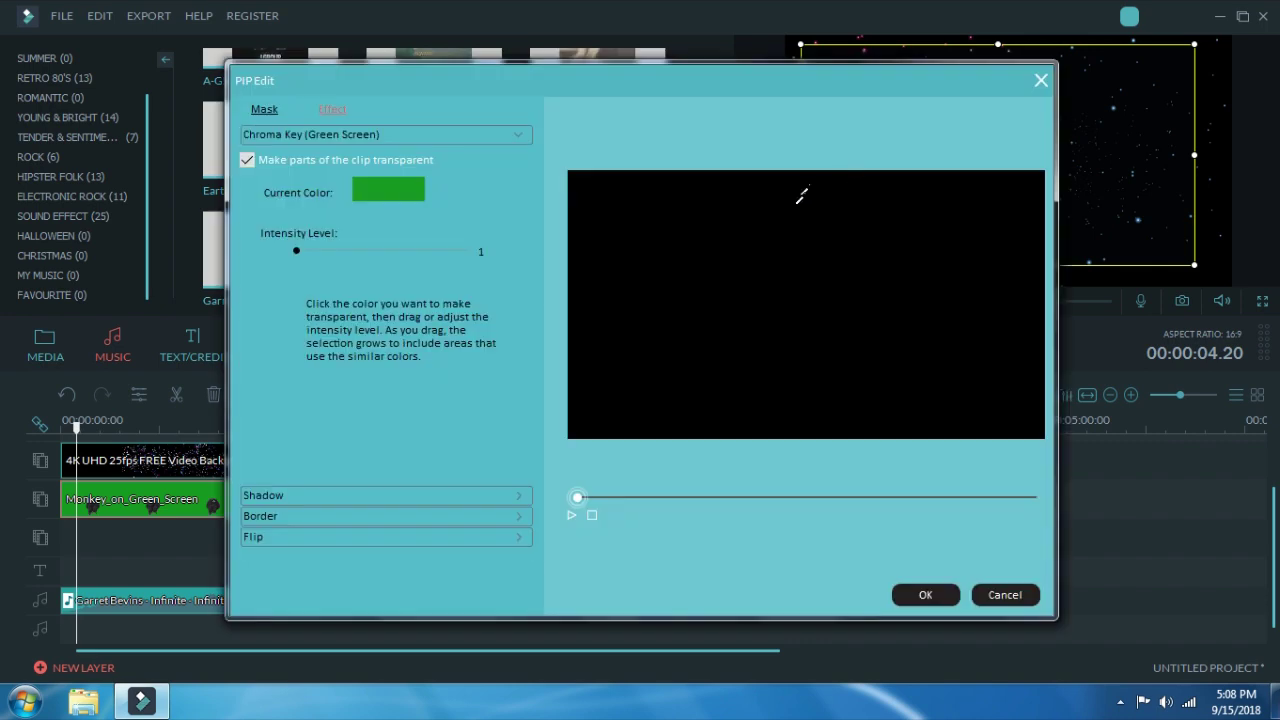
pyautogui.moveTo(594, 234); pyautogui.dragTo(601, 195)
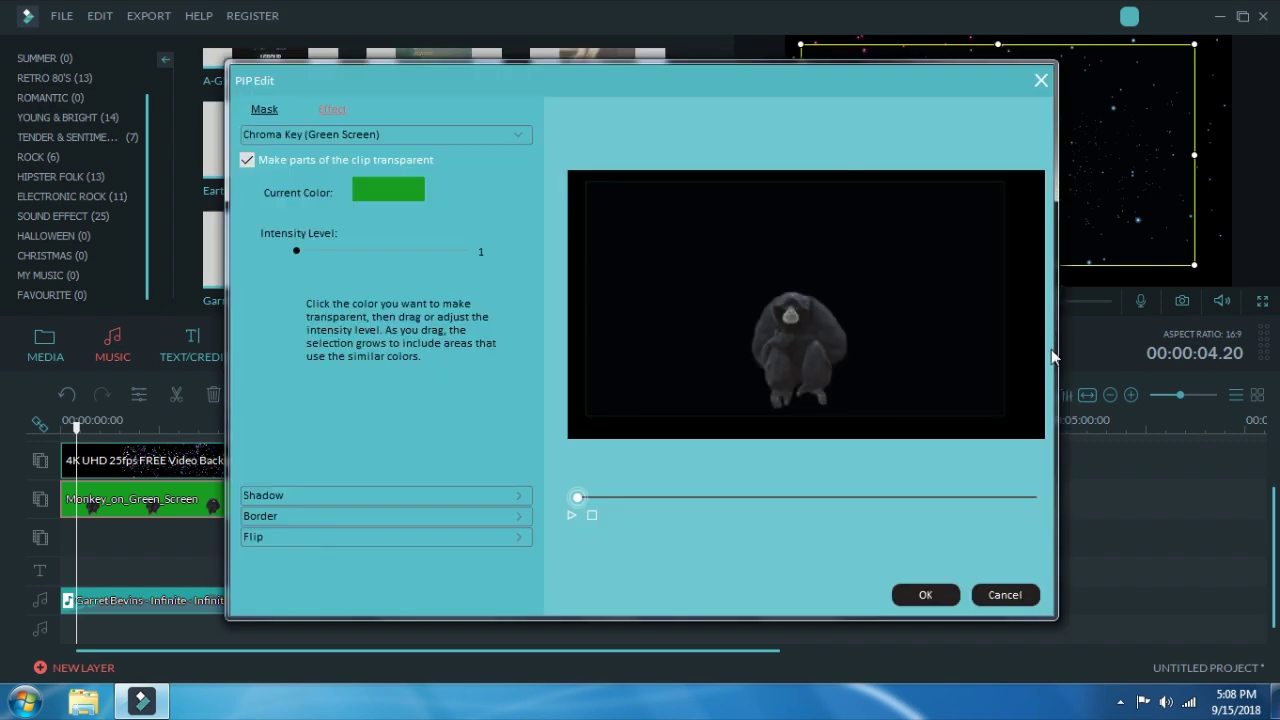
pyautogui.click(939, 597)
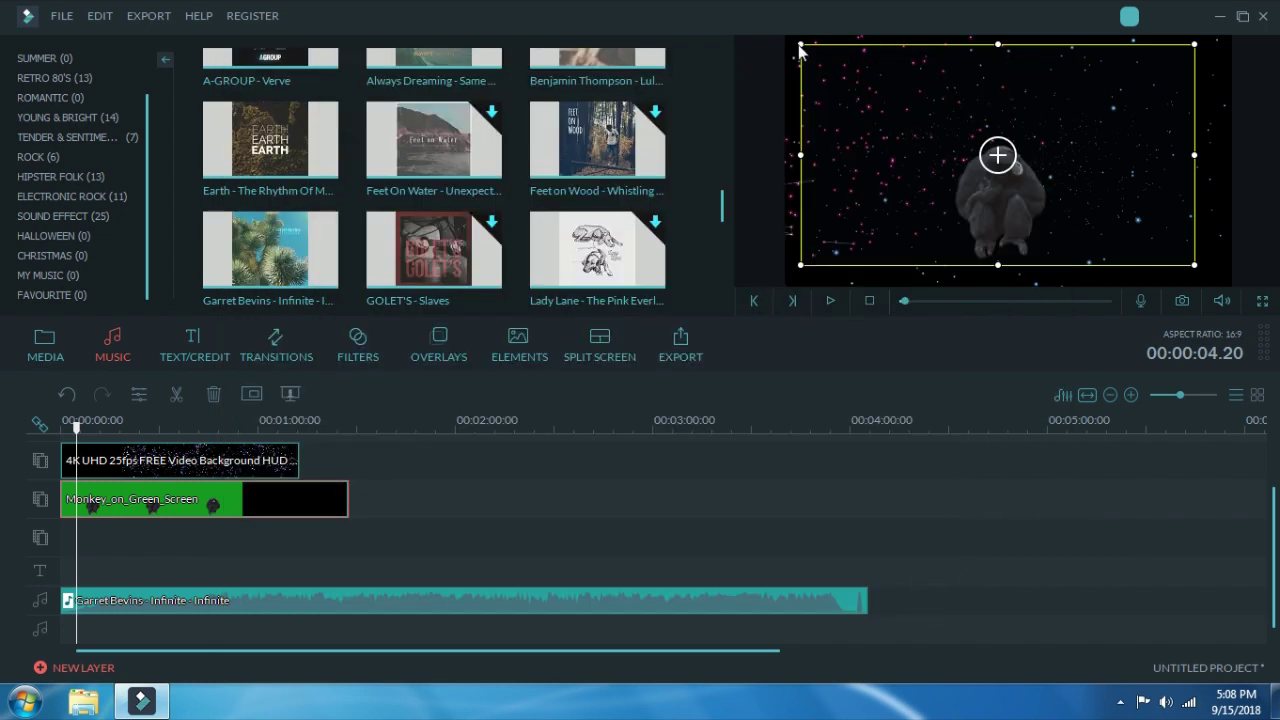
# Step: Stretch the monkey overlay's frame on all four sides so it fills the whole background frame
pyautogui.click(297, 506)
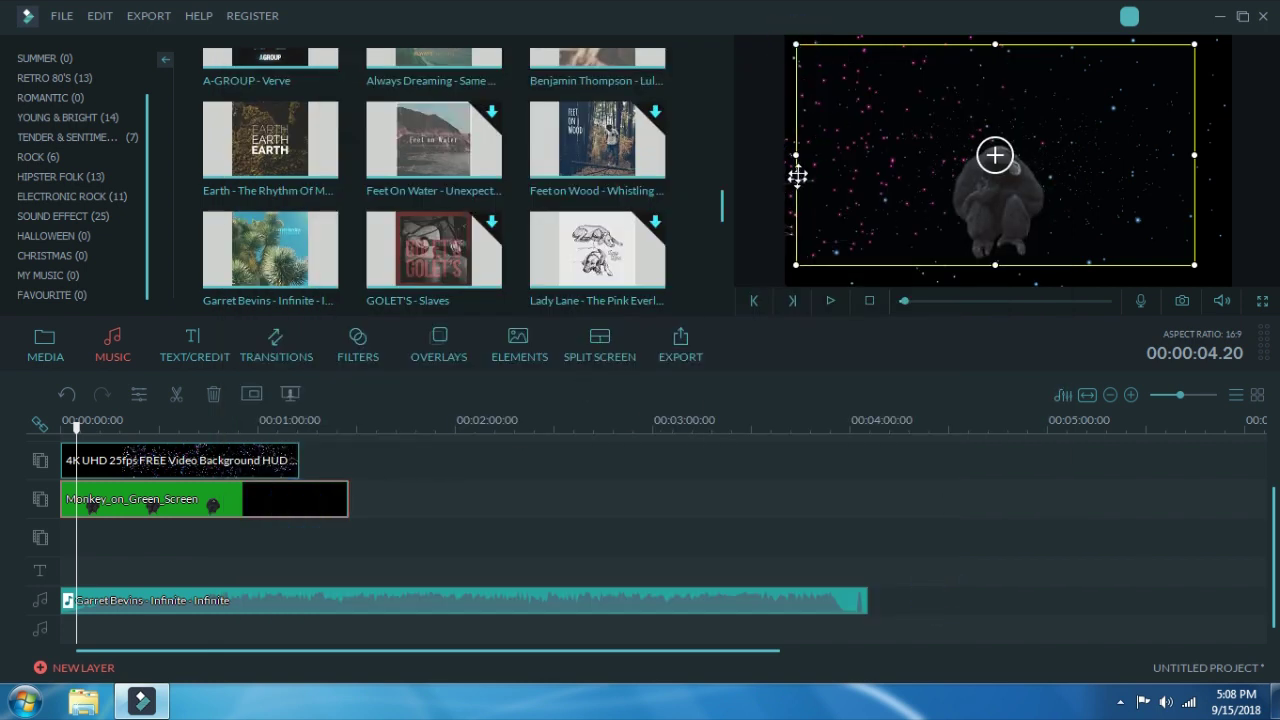
pyautogui.moveTo(792, 156); pyautogui.dragTo(784, 157)
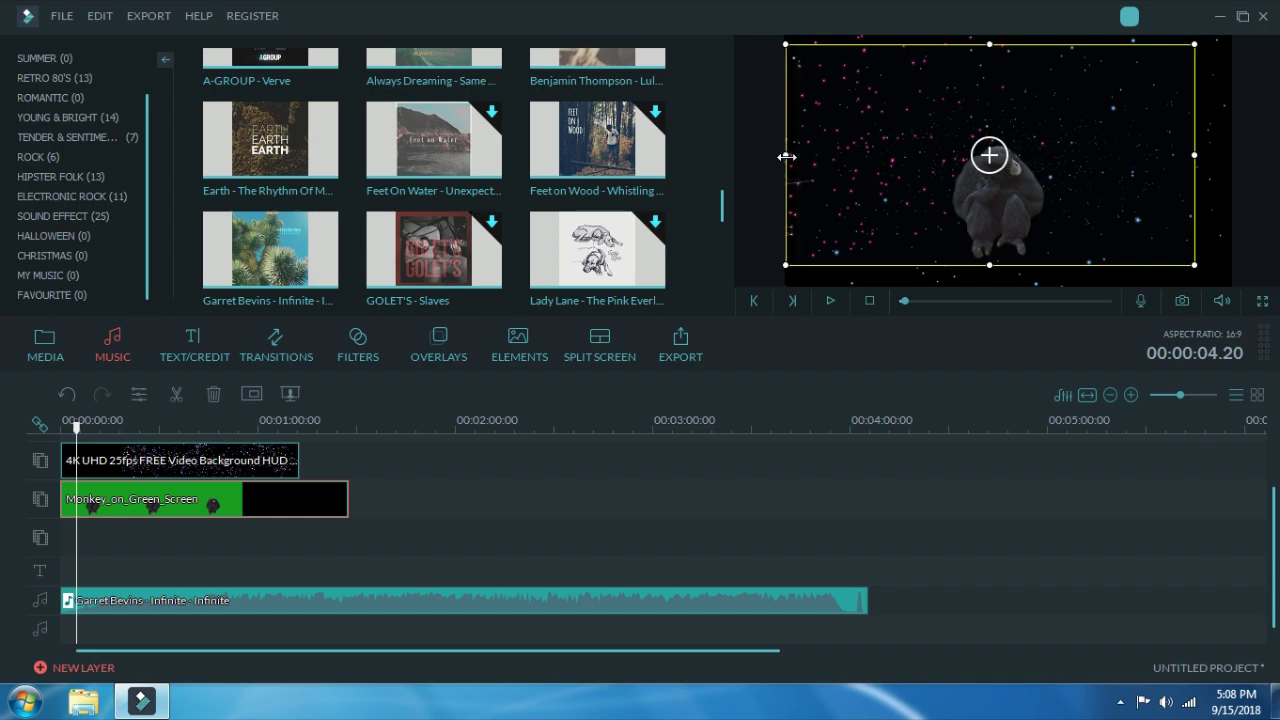
pyautogui.moveTo(989, 45); pyautogui.dragTo(989, 38)
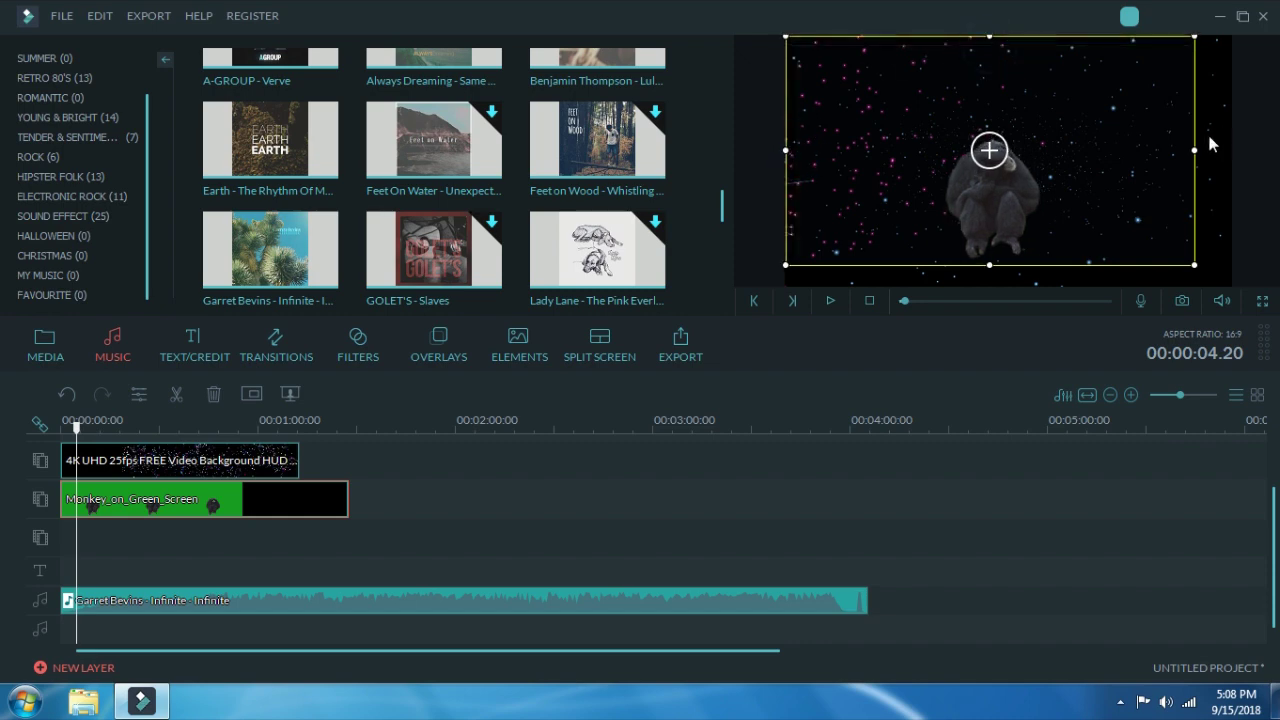
pyautogui.moveTo(1210, 147); pyautogui.dragTo(1231, 143)
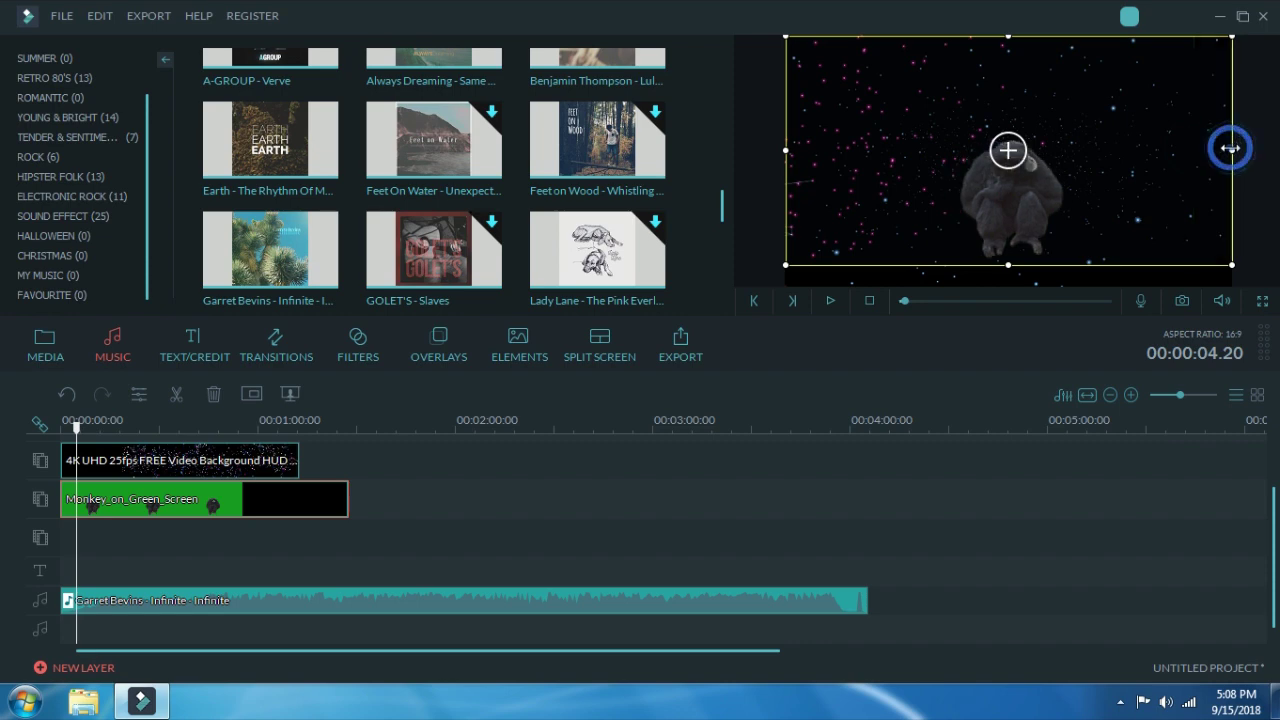
pyautogui.moveTo(1010, 262); pyautogui.dragTo(1001, 292)
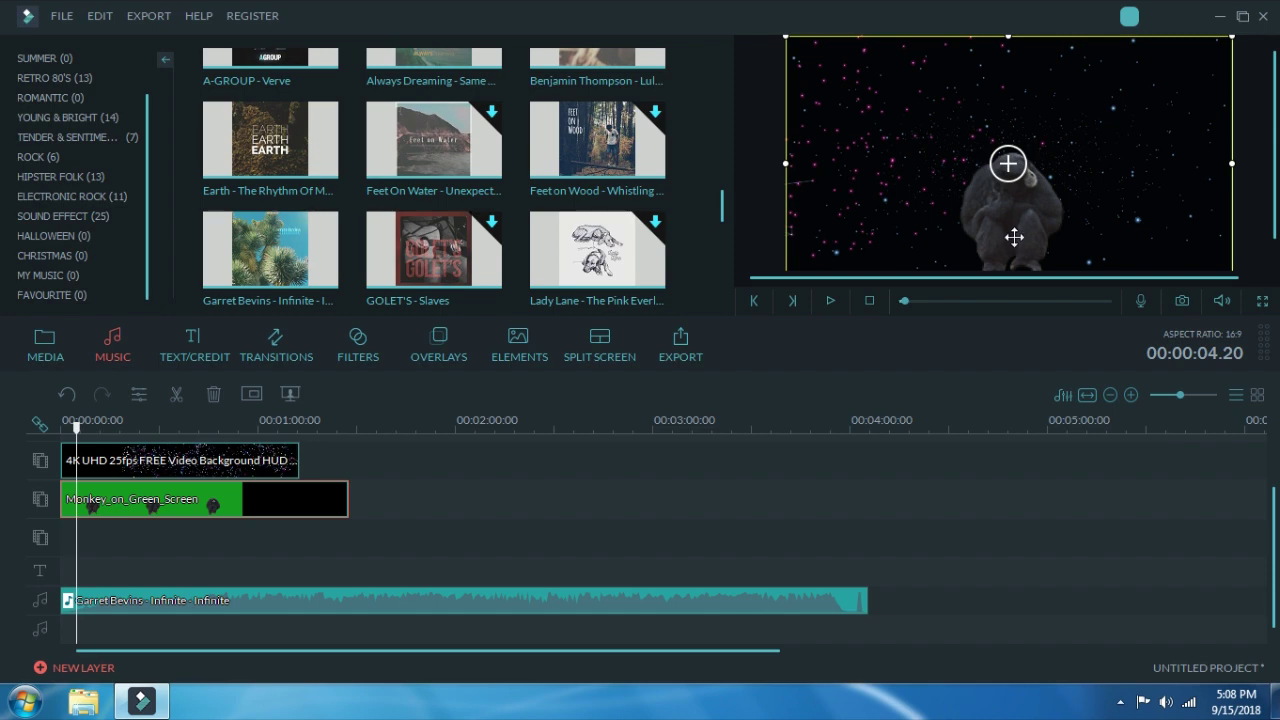
pyautogui.click(576, 545)
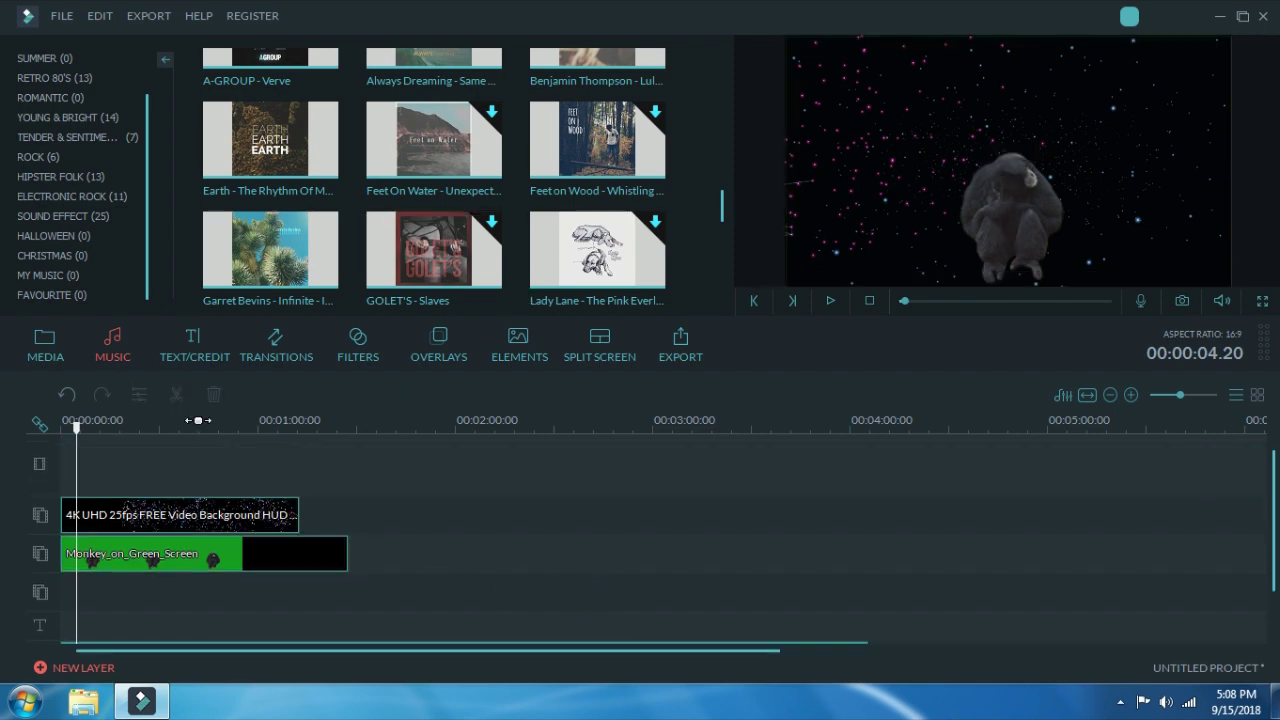
# Step: Browse the title templates, including the full list and the SF, News, Credit and Subtitle categories
pyautogui.click(185, 352)
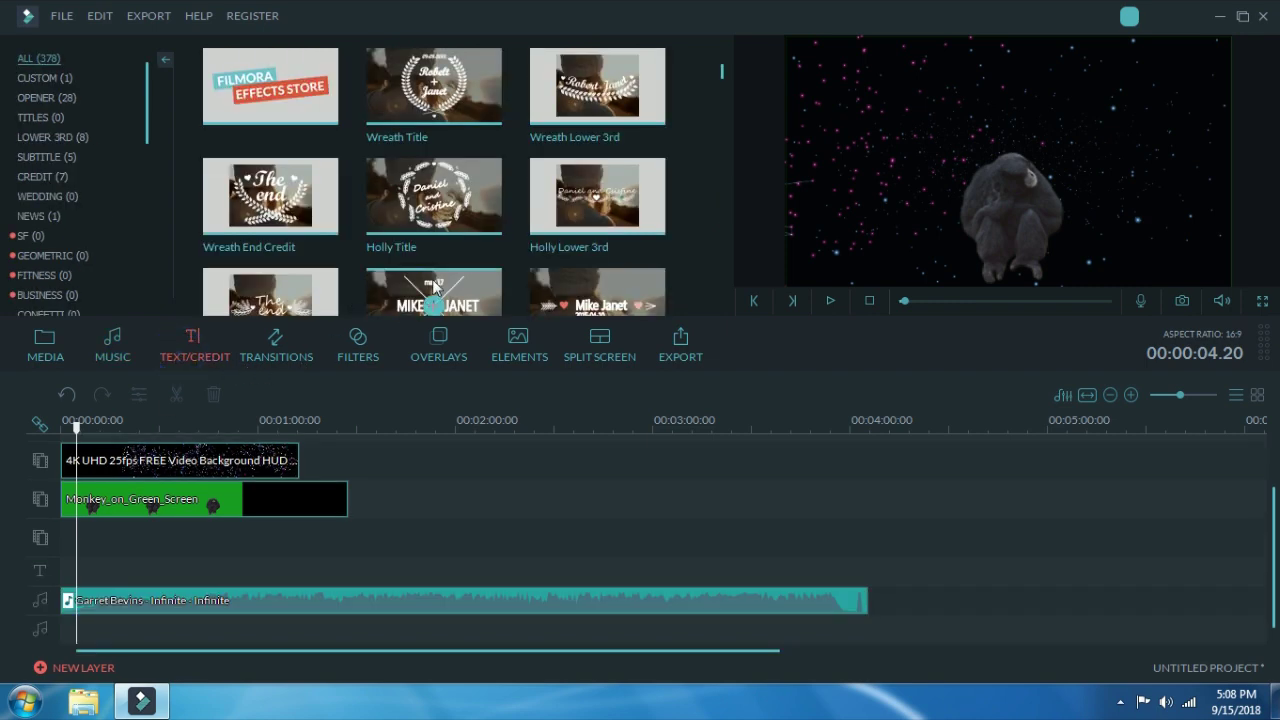
pyautogui.scroll(-6, 570, 193)
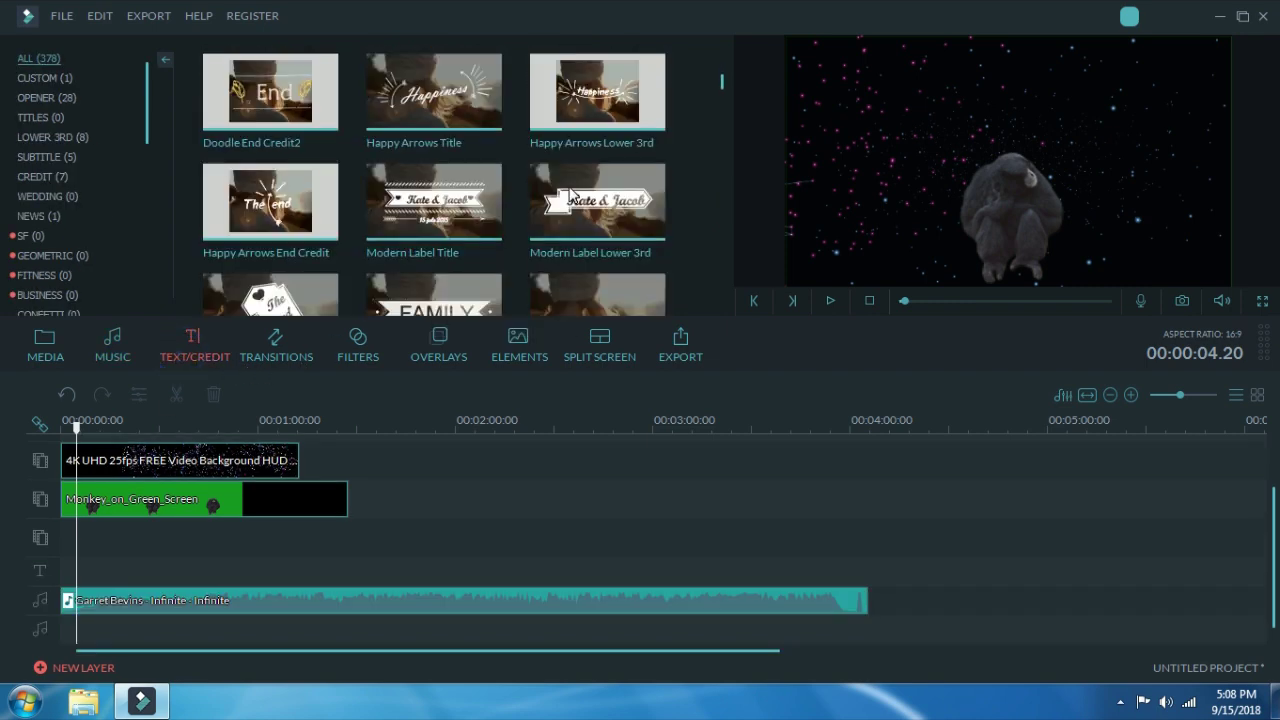
pyautogui.scroll(-3, 576, 186)
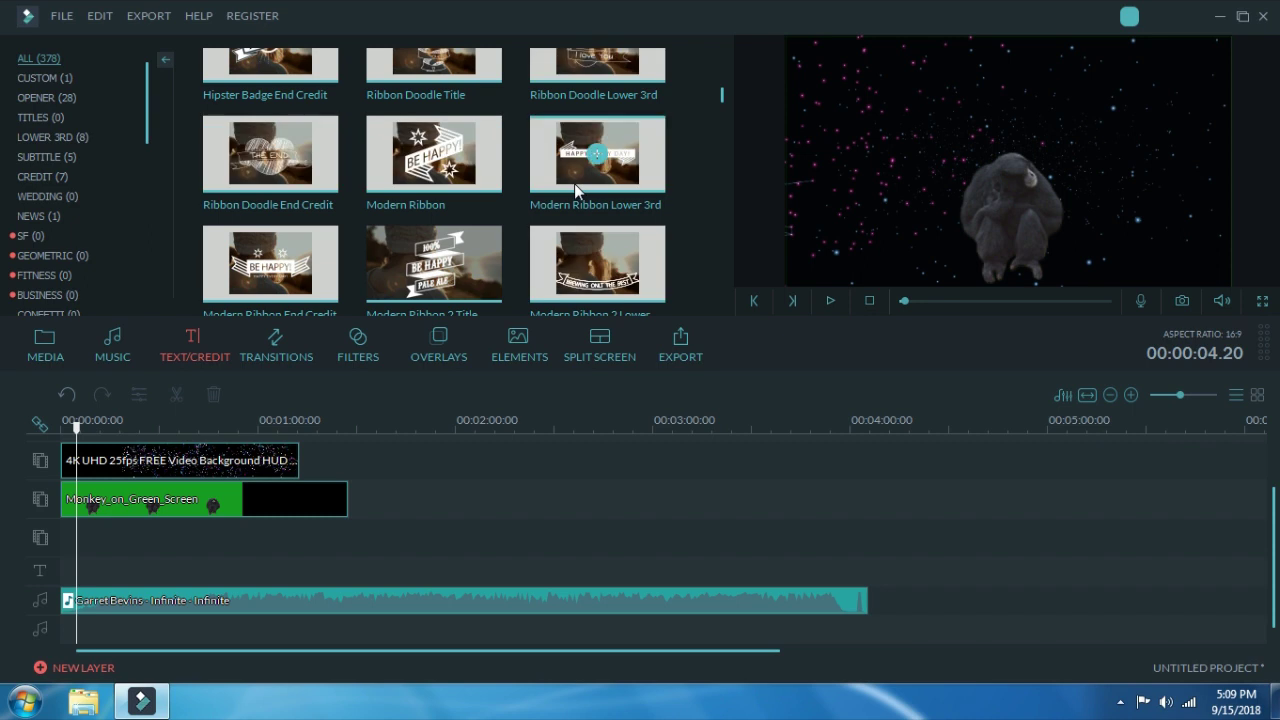
pyautogui.scroll(-3, 576, 184)
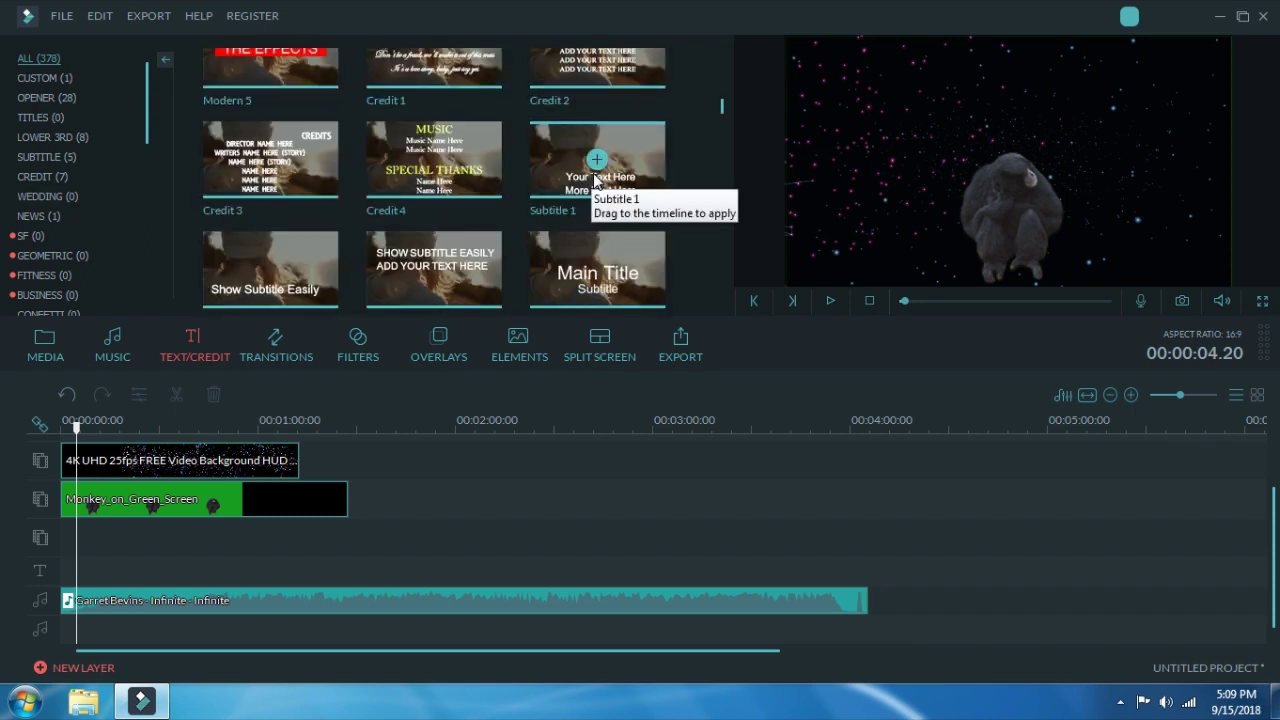
pyautogui.scroll(5, 593, 173)
pyautogui.click(62, 226)
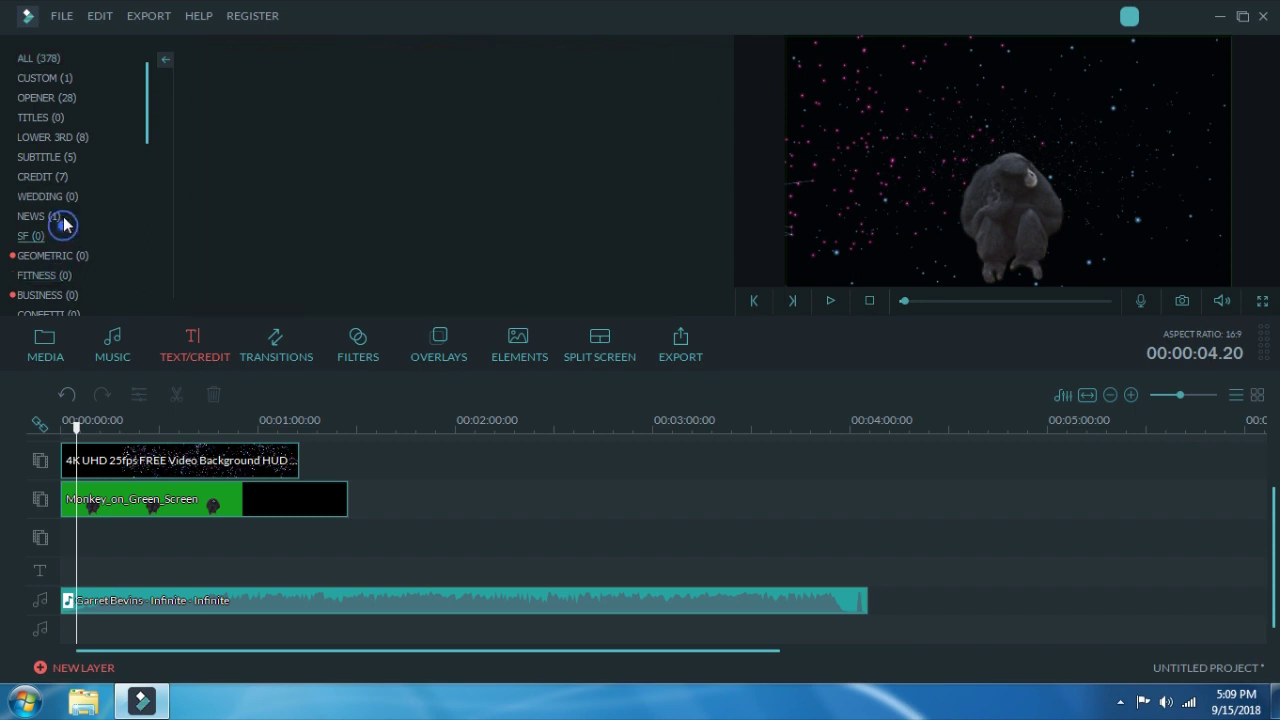
pyautogui.click(54, 212)
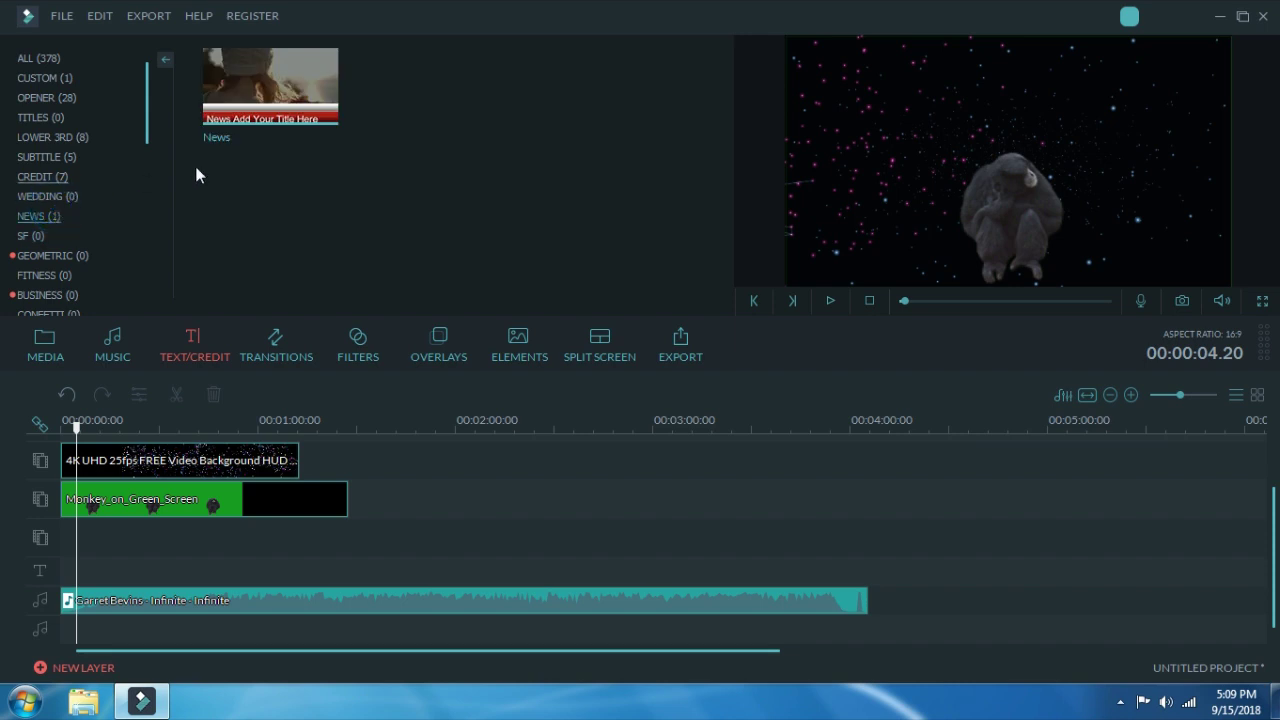
pyautogui.click(52, 176)
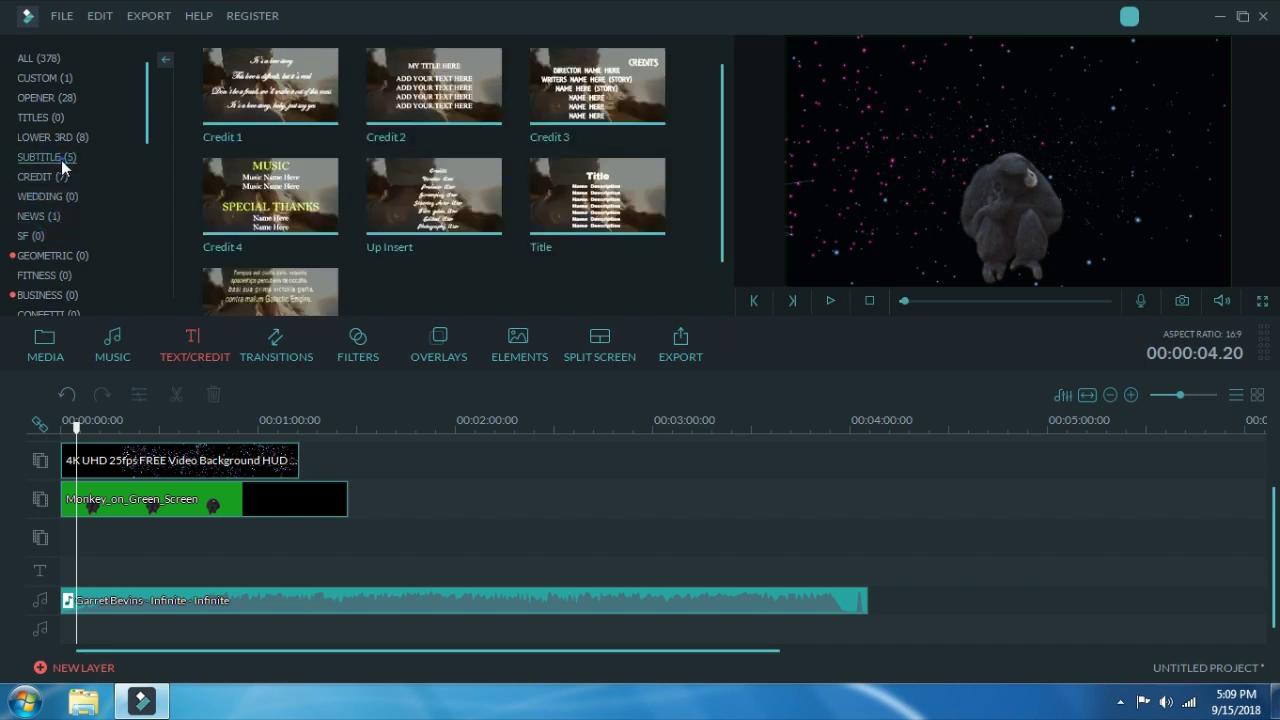
pyautogui.click(61, 160)
# Step: Add the Viral Title 3 template from the Lower 3rd category to the text track, starting at zero
pyautogui.click(62, 137)
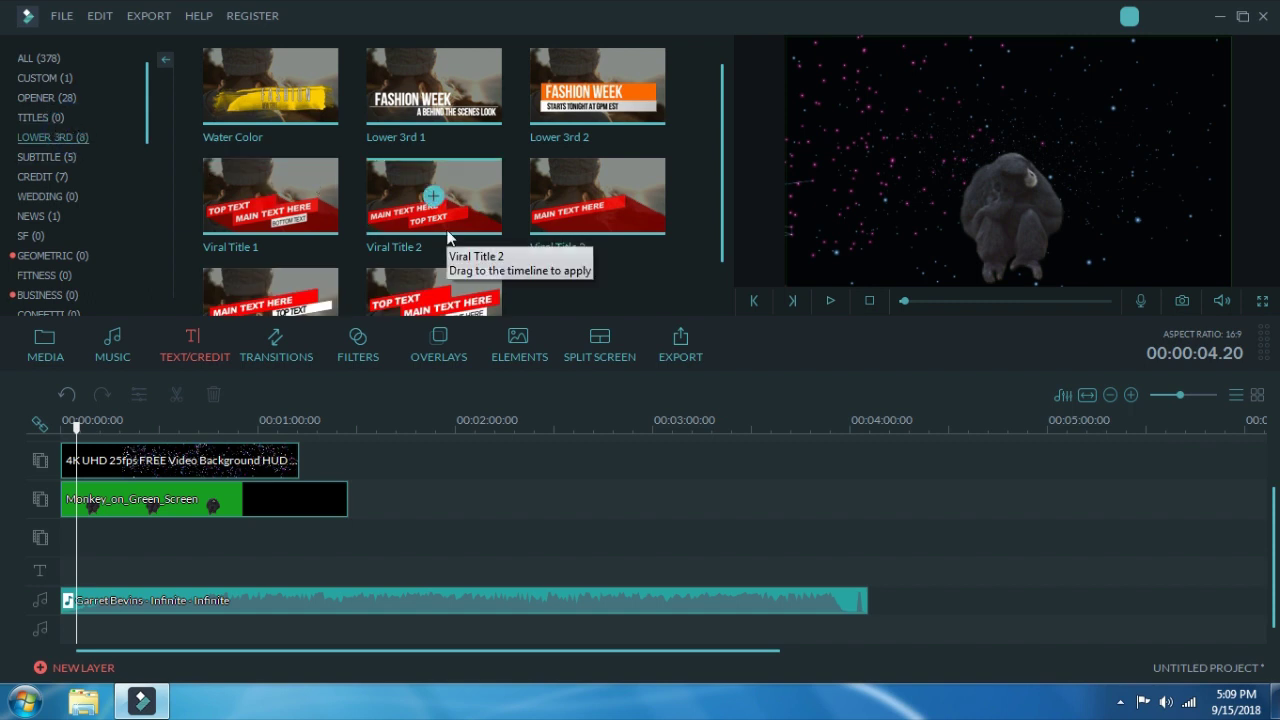
pyautogui.scroll(-3, 524, 258)
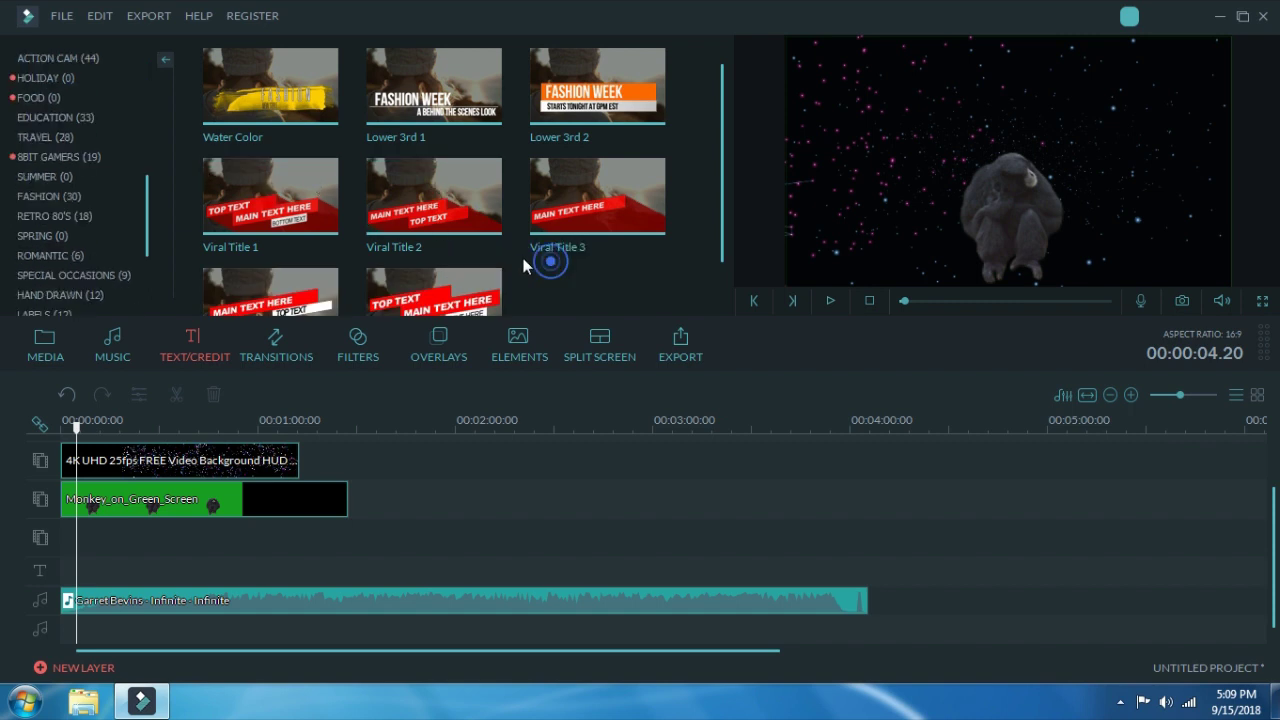
pyautogui.scroll(-1, 523, 258)
pyautogui.scroll(1, 491, 238)
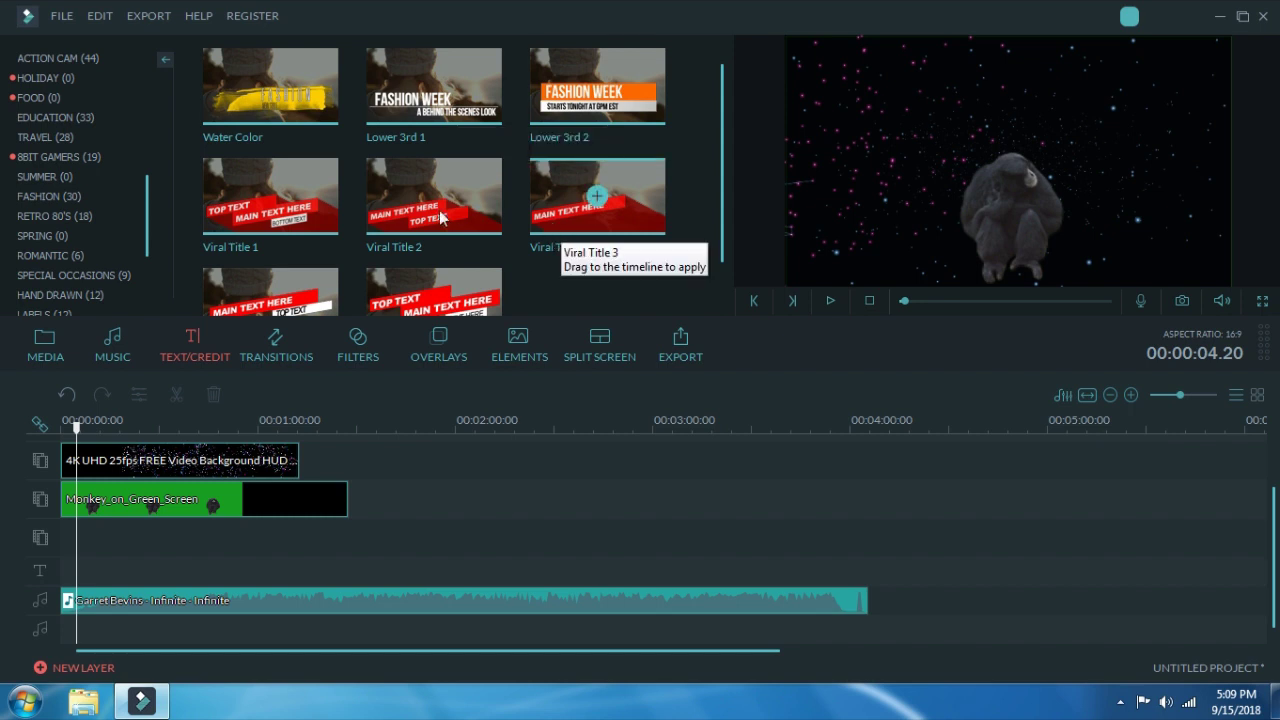
pyautogui.scroll(-1, 341, 230)
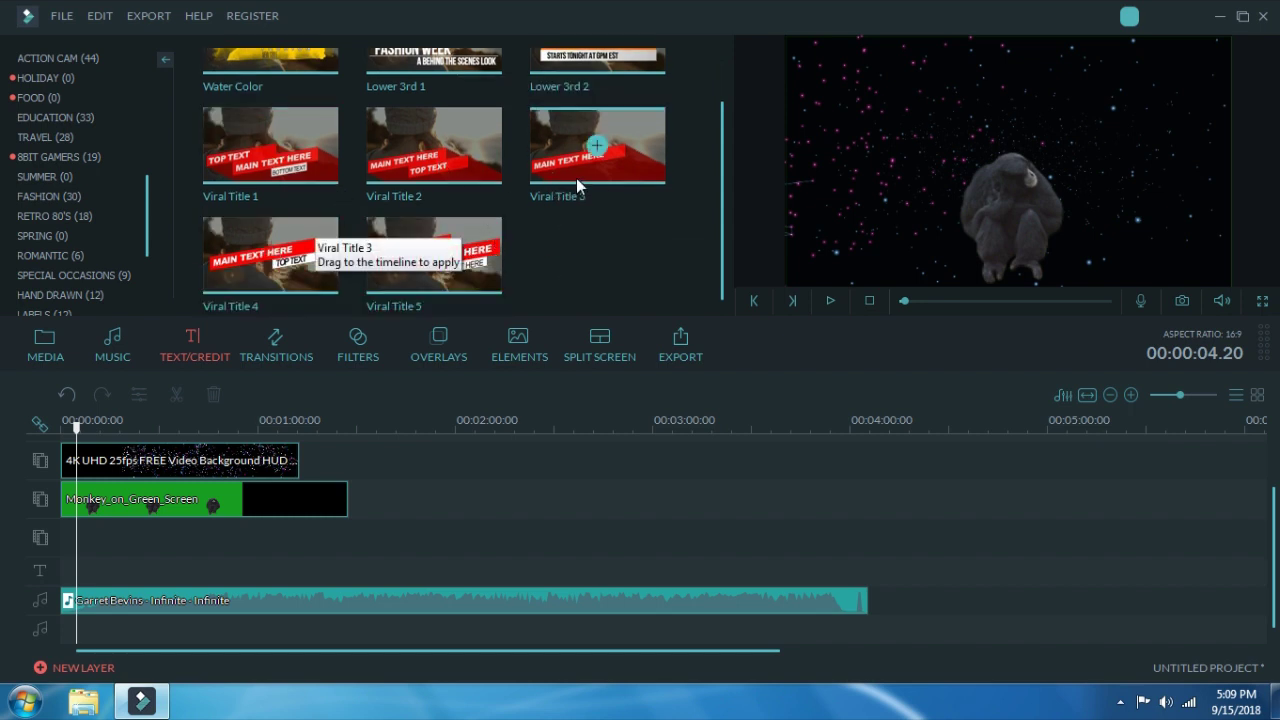
pyautogui.moveTo(560, 170); pyautogui.dragTo(350, 457)
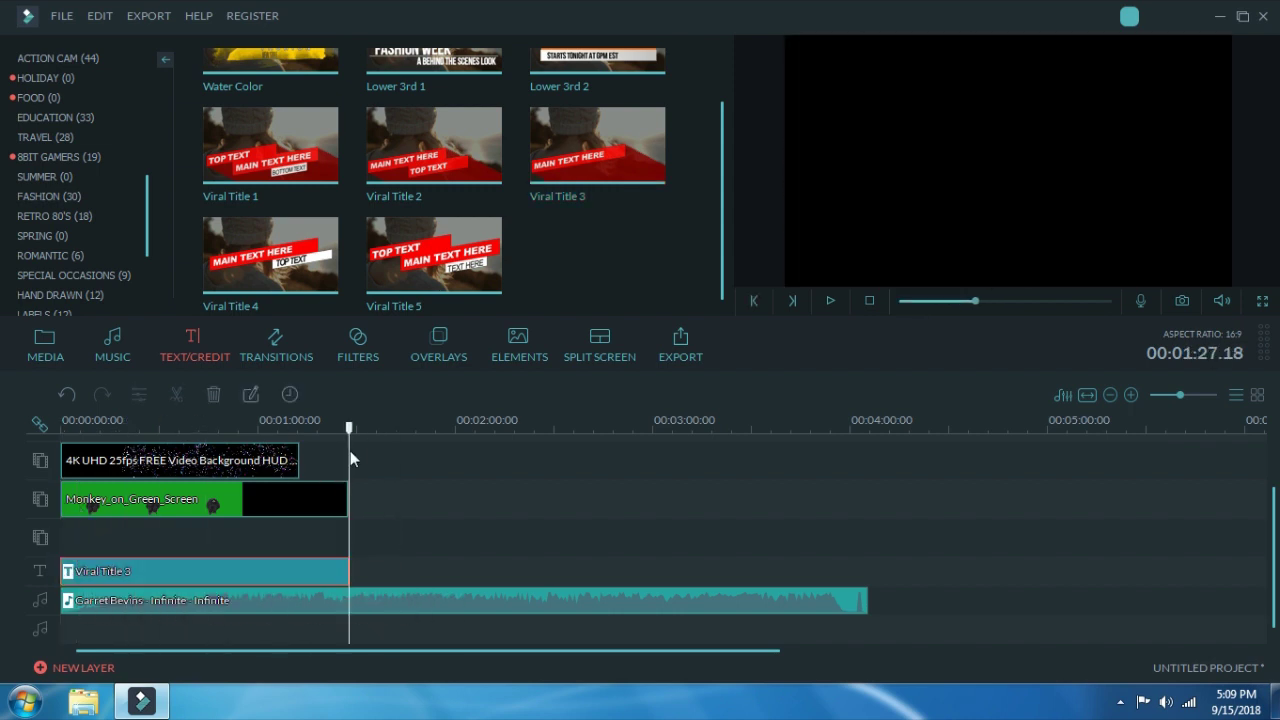
# Step: Play the opening seconds of the composite to check the red title banner over the monkey
pyautogui.moveTo(220, 463); pyautogui.dragTo(68, 530)
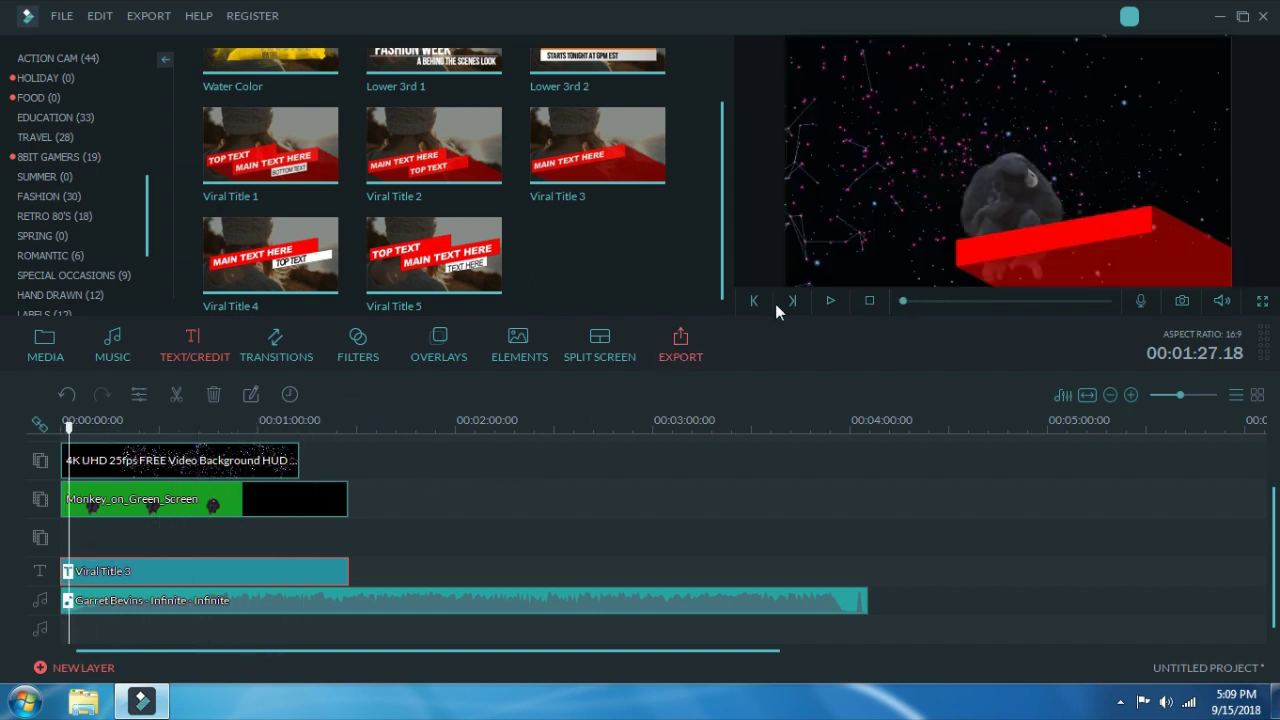
pyautogui.click(830, 300)
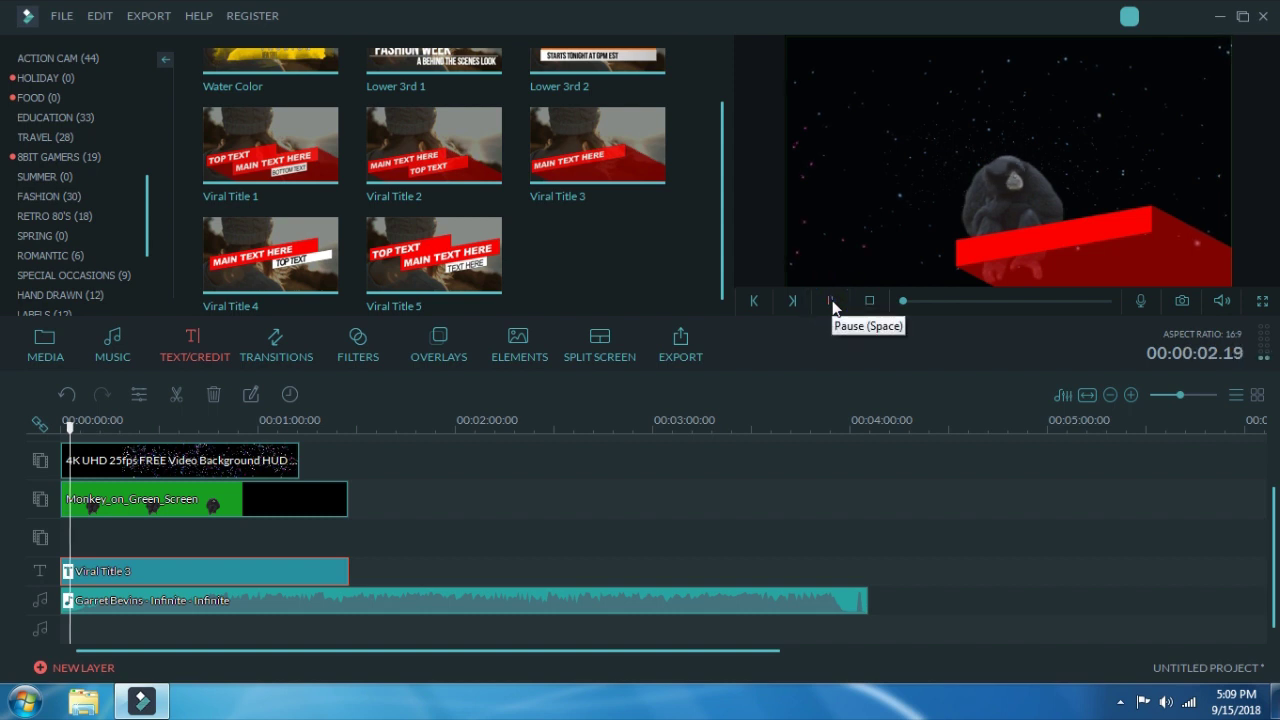
pyautogui.click(831, 301)
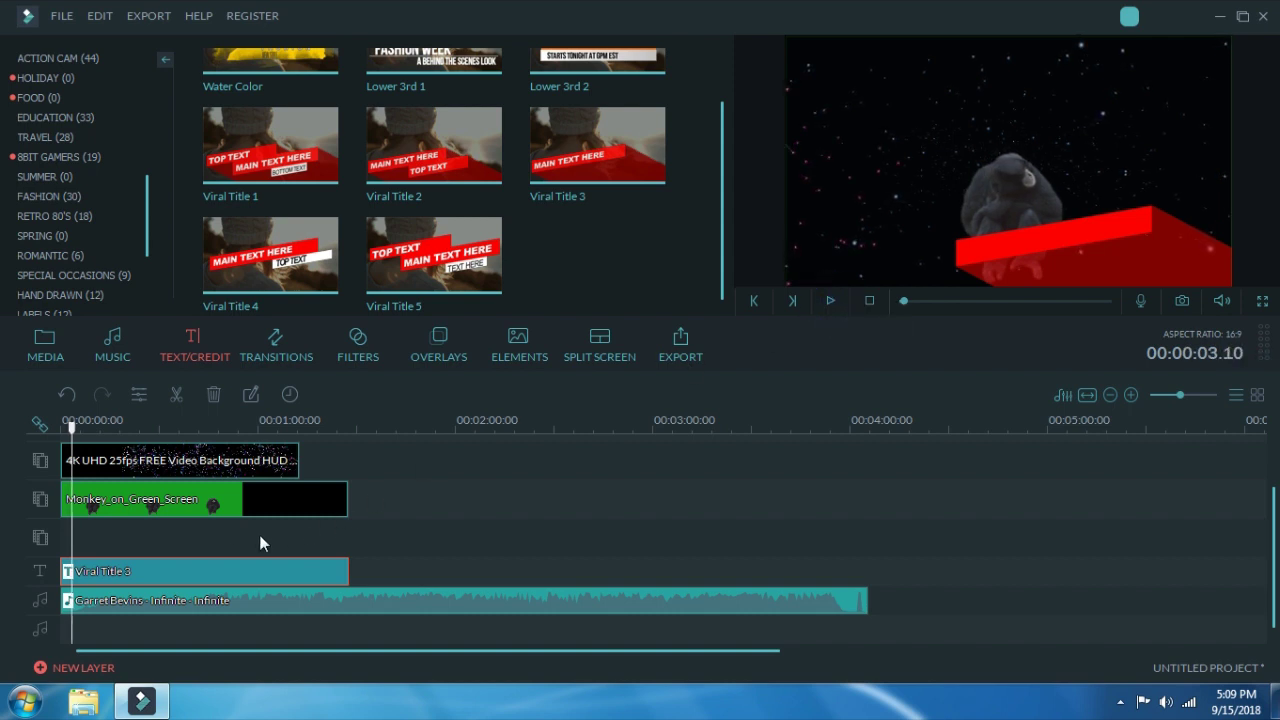
# Step: Shorten the Viral Title 3 clip to 00:00:06:22 from the start of the timeline and play its opening
pyautogui.moveTo(63, 571); pyautogui.dragTo(84, 424)
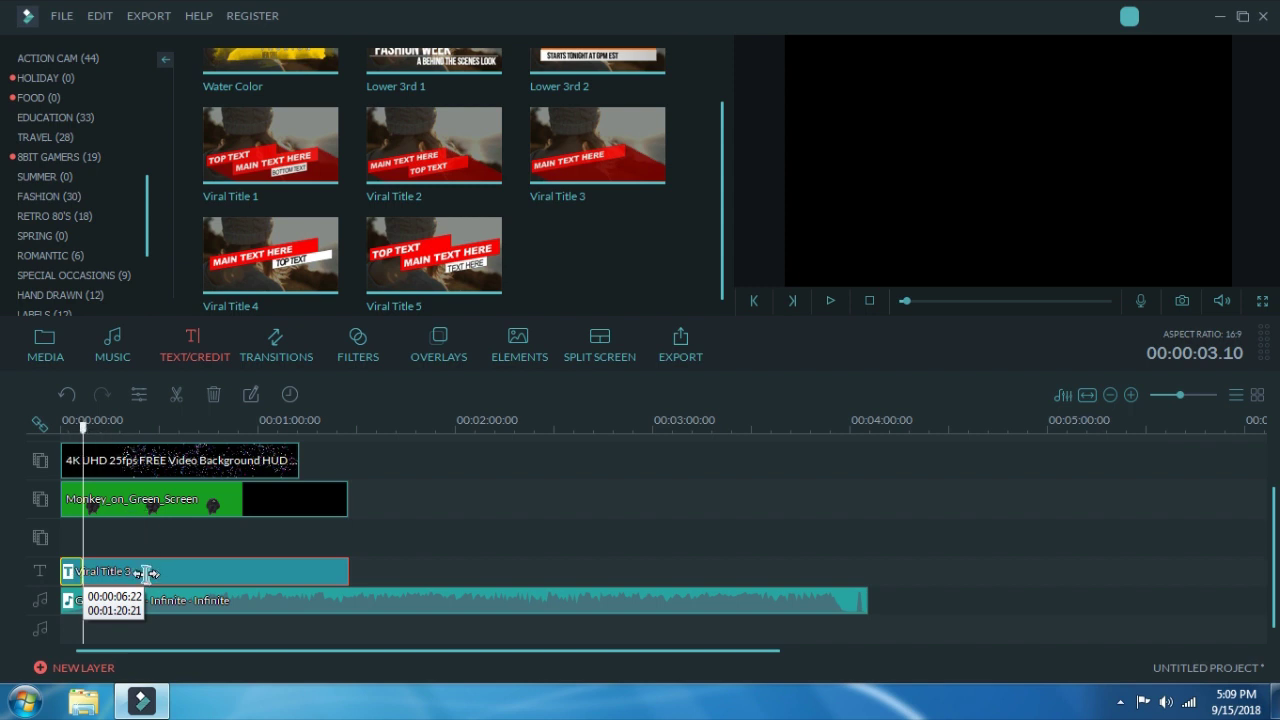
pyautogui.moveTo(135, 571); pyautogui.dragTo(81, 571)
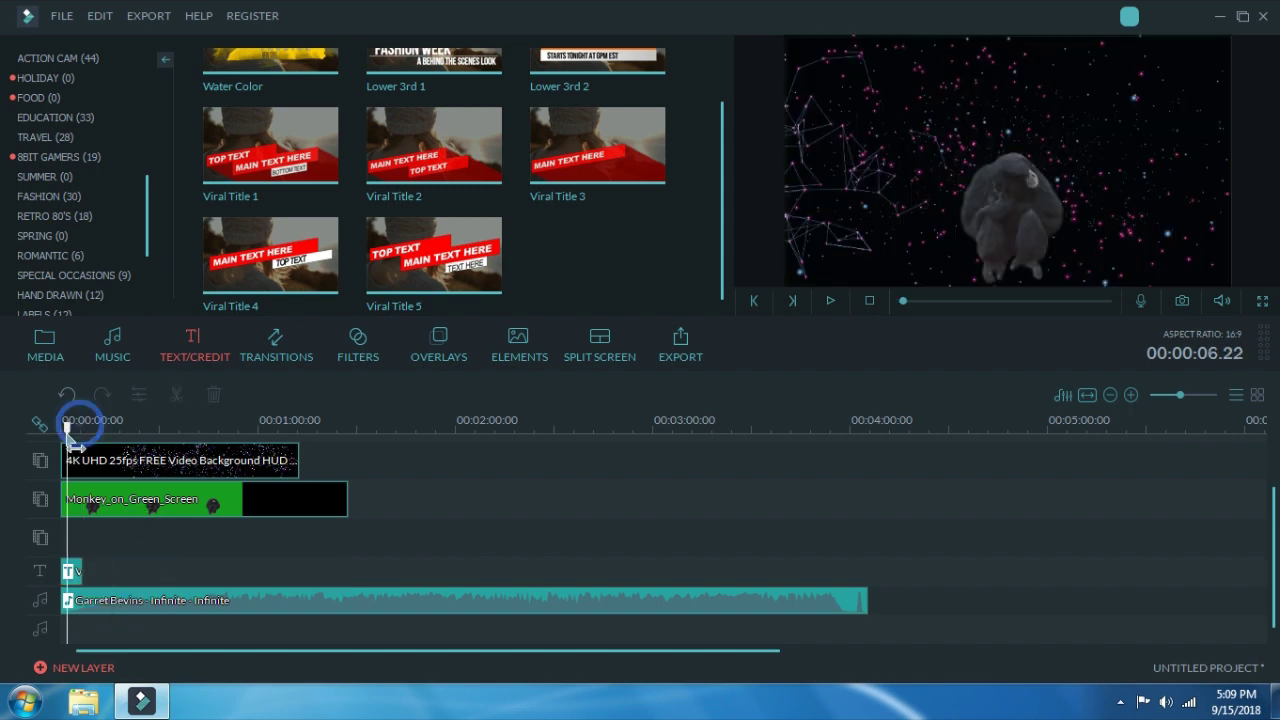
pyautogui.click(829, 303)
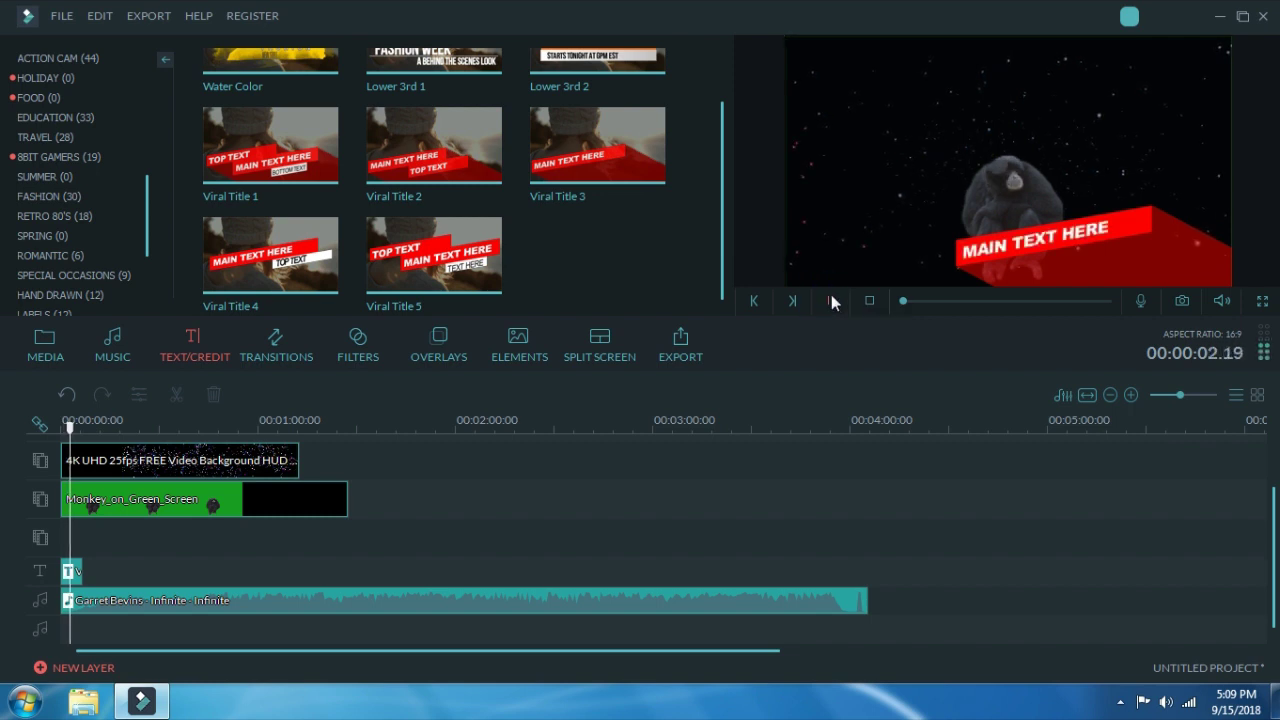
pyautogui.click(830, 300)
# Step: Replace the placeholder text on the Viral Title 3 banner with "scitech tamil"
pyautogui.click(1087, 227)
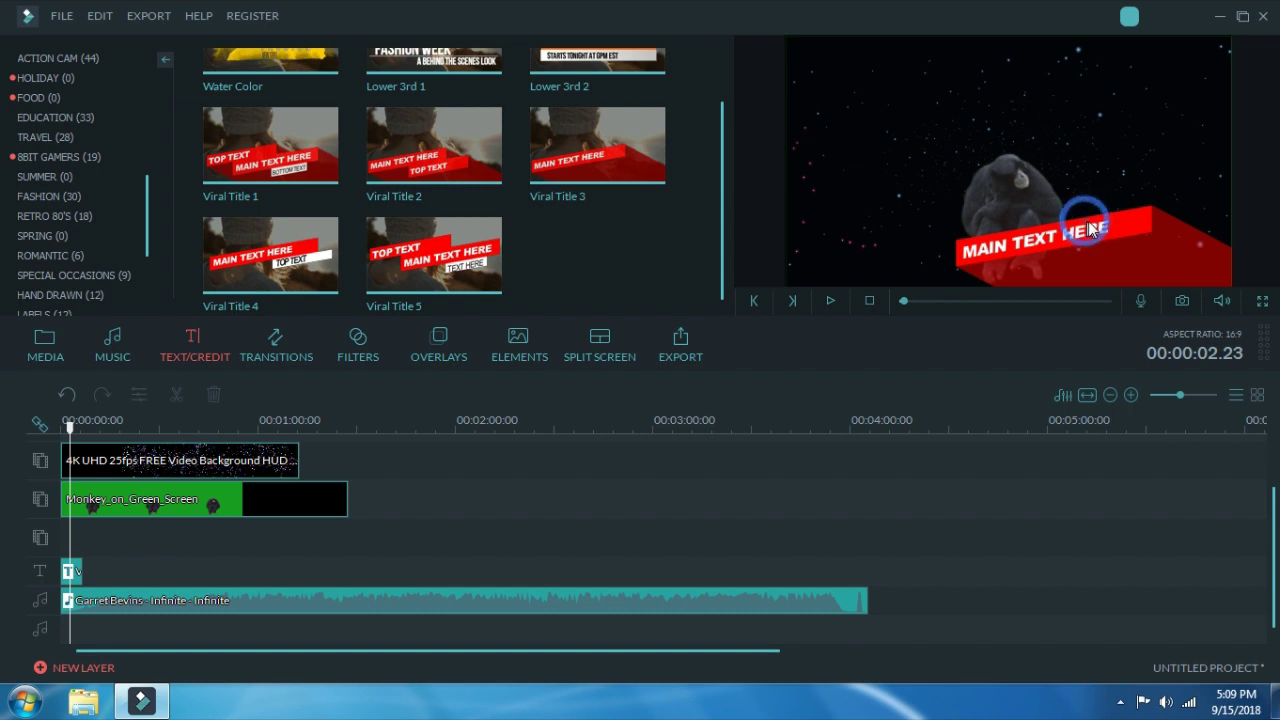
pyautogui.doubleClick(1115, 230)
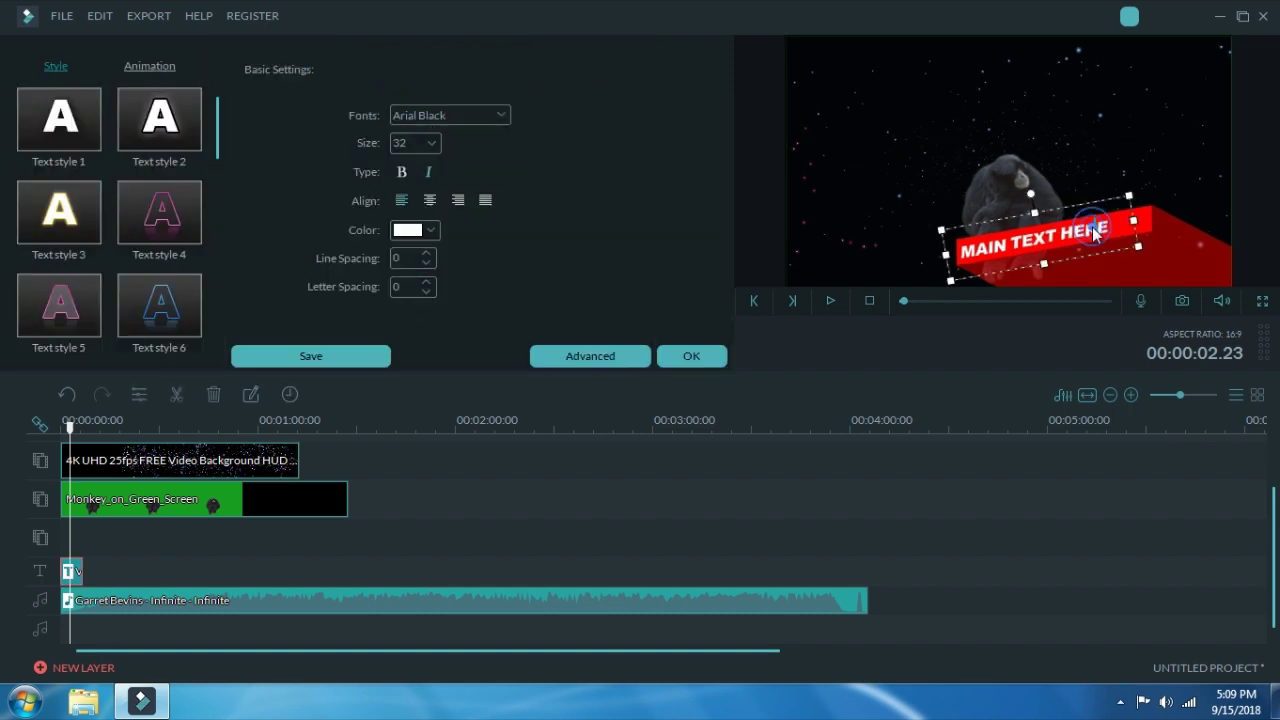
pyautogui.click(1113, 230)
pyautogui.press('BackSpace')
pyautogui.press('BackSpace')
pyautogui.press('BackSpace')
pyautogui.press('BackSpace')
pyautogui.press('BackSpace')
pyautogui.press('BackSpace')
pyautogui.press('BackSpace')
pyautogui.press('BackSpace')
pyautogui.press('BackSpace')
pyautogui.press('BackSpace')
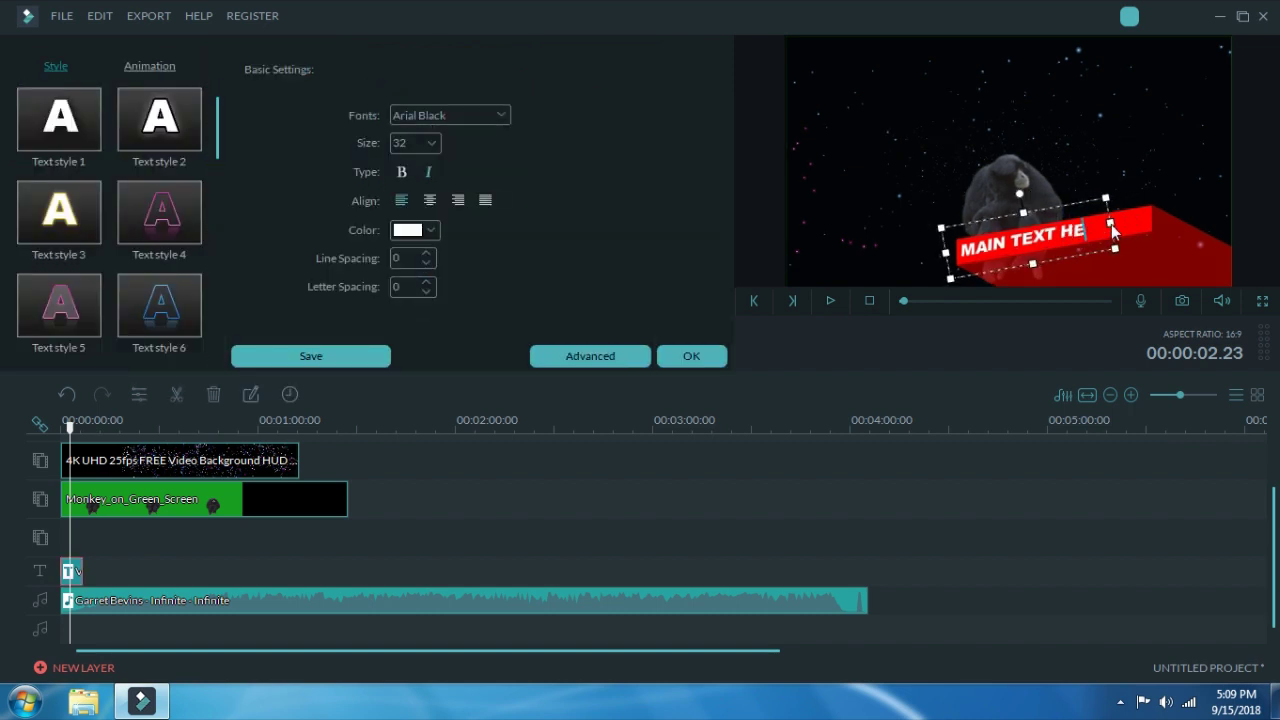
pyautogui.press('BackSpace')
pyautogui.press('BackSpace')
pyautogui.press('BackSpace')
pyautogui.press('BackSpace')
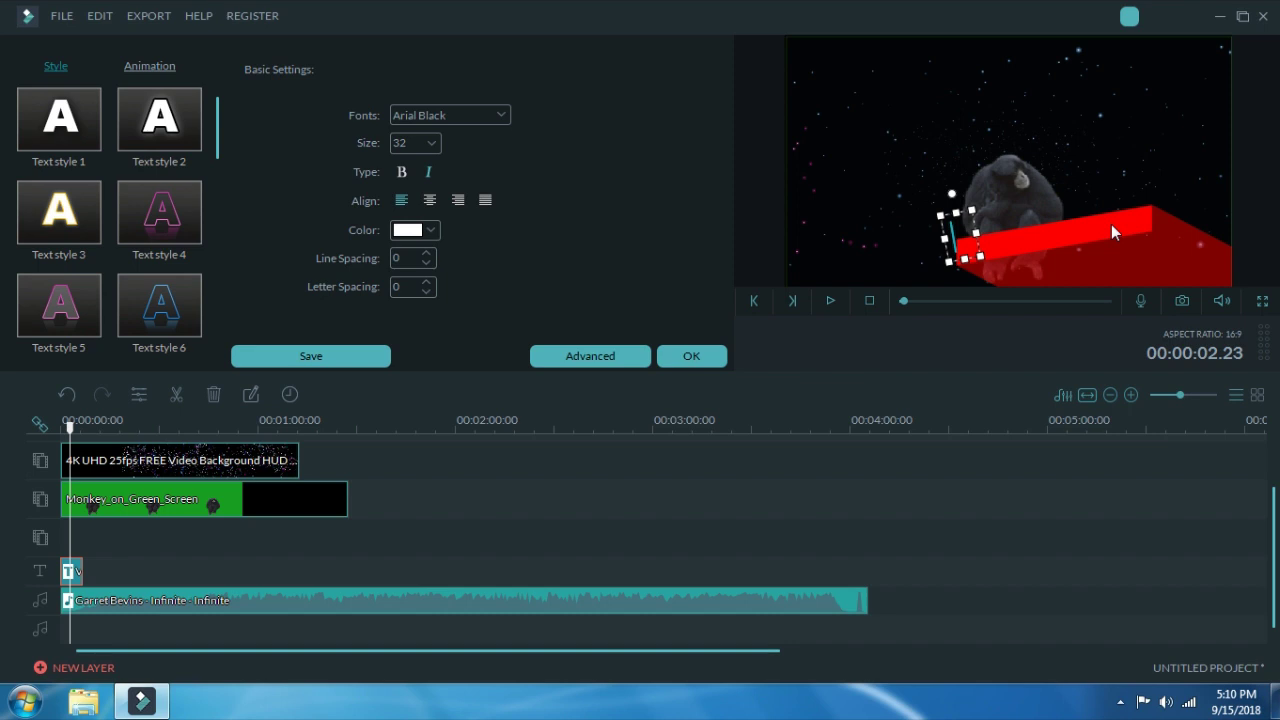
pyautogui.write('SCI')
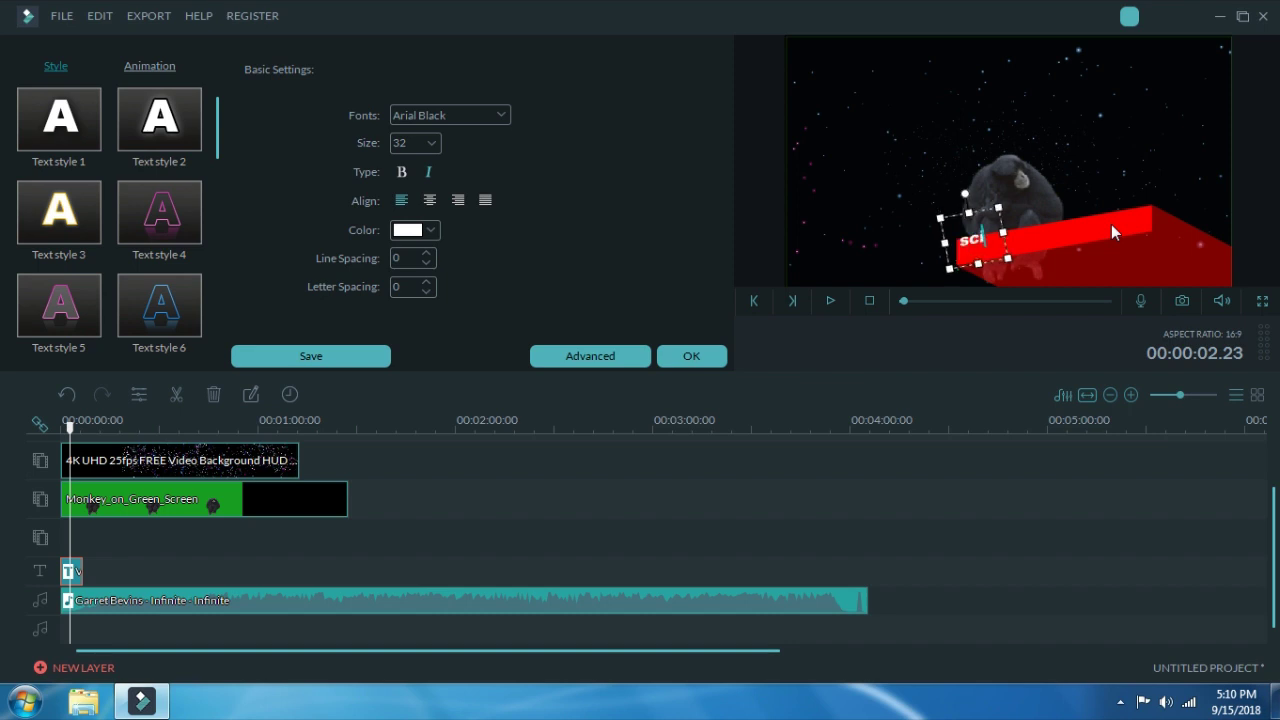
pyautogui.write('tech')
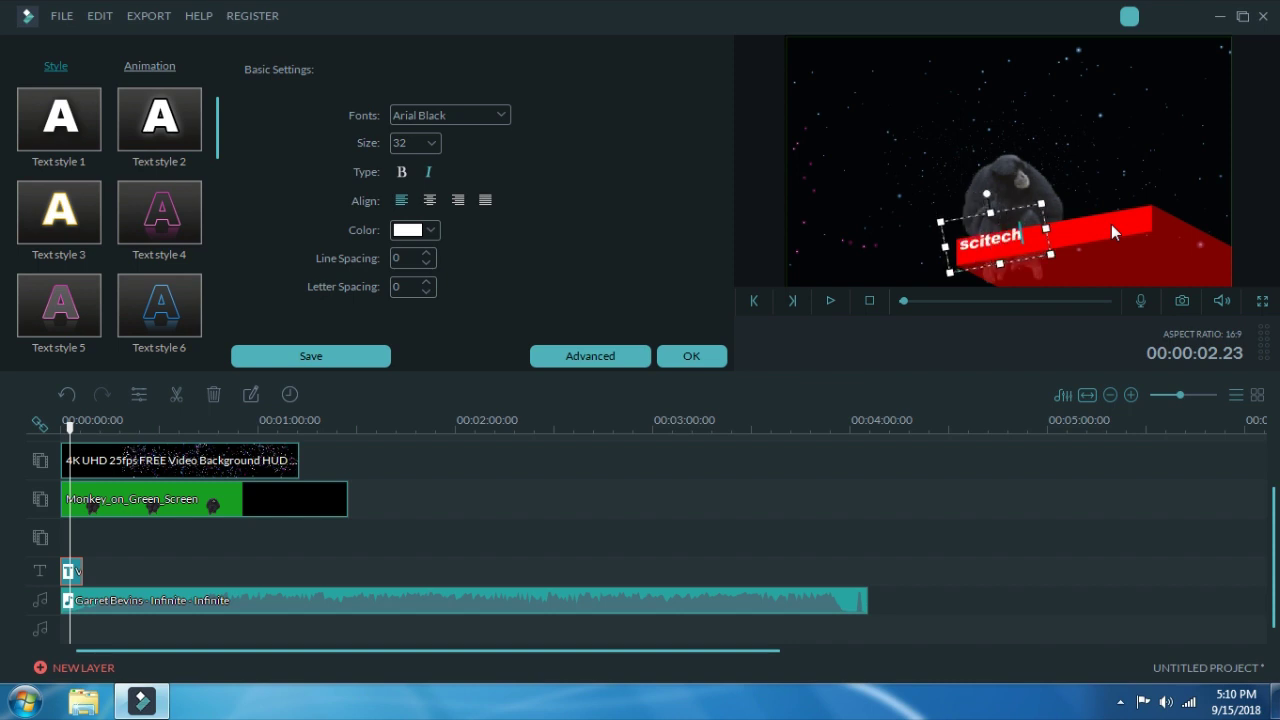
pyautogui.write(' tamil')
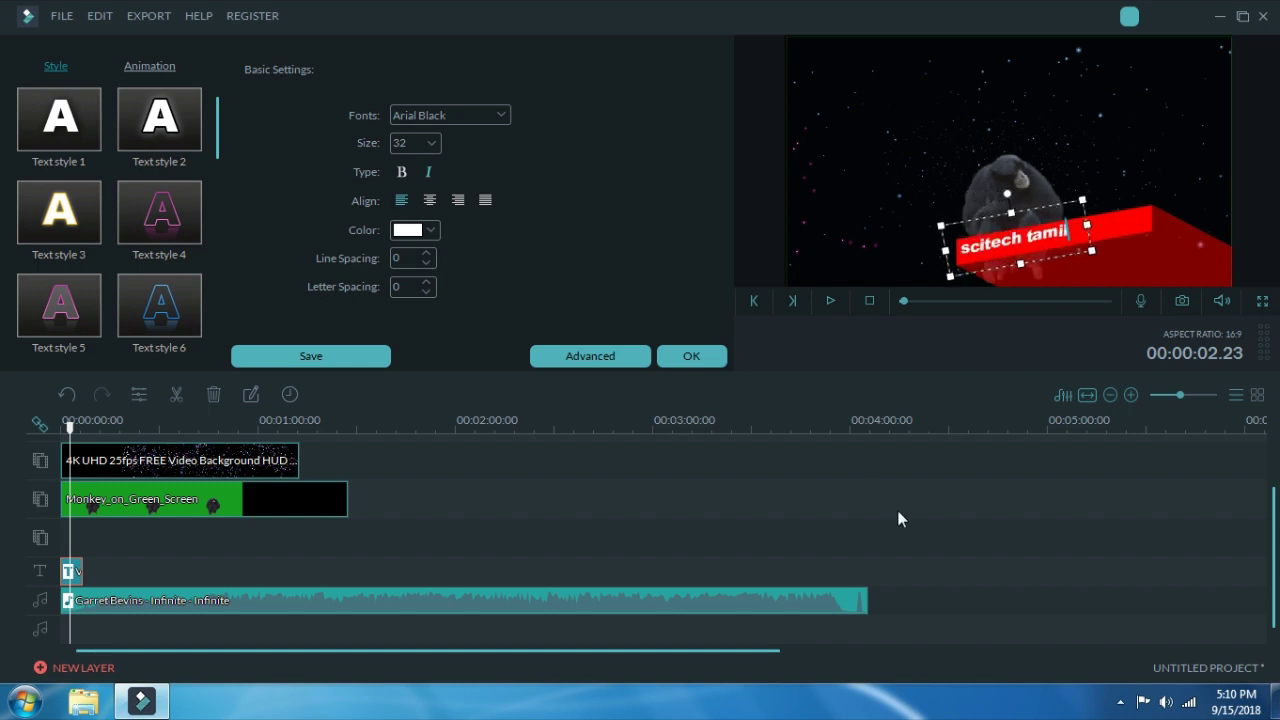
# Step: Move the "scitech tamil" text along the red banner to sit nearer the banner's centre
pyautogui.click(918, 213)
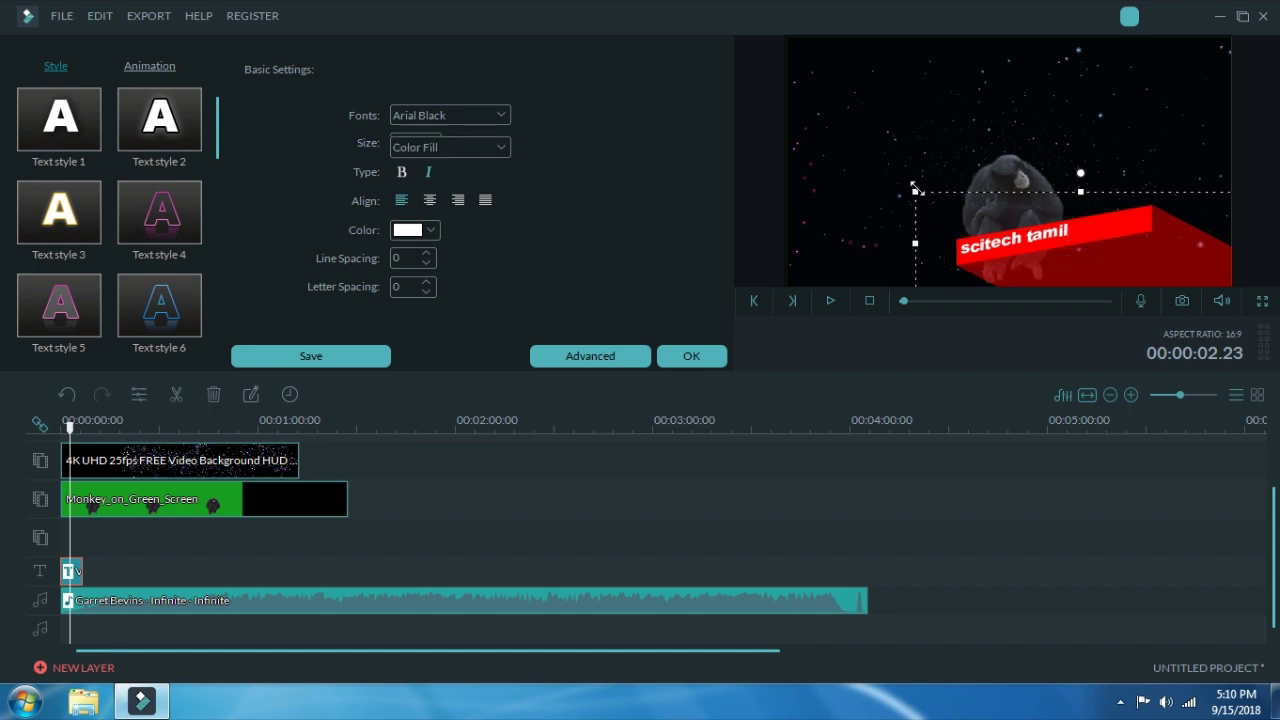
pyautogui.click(975, 243)
pyautogui.moveTo(984, 217); pyautogui.dragTo(1015, 212)
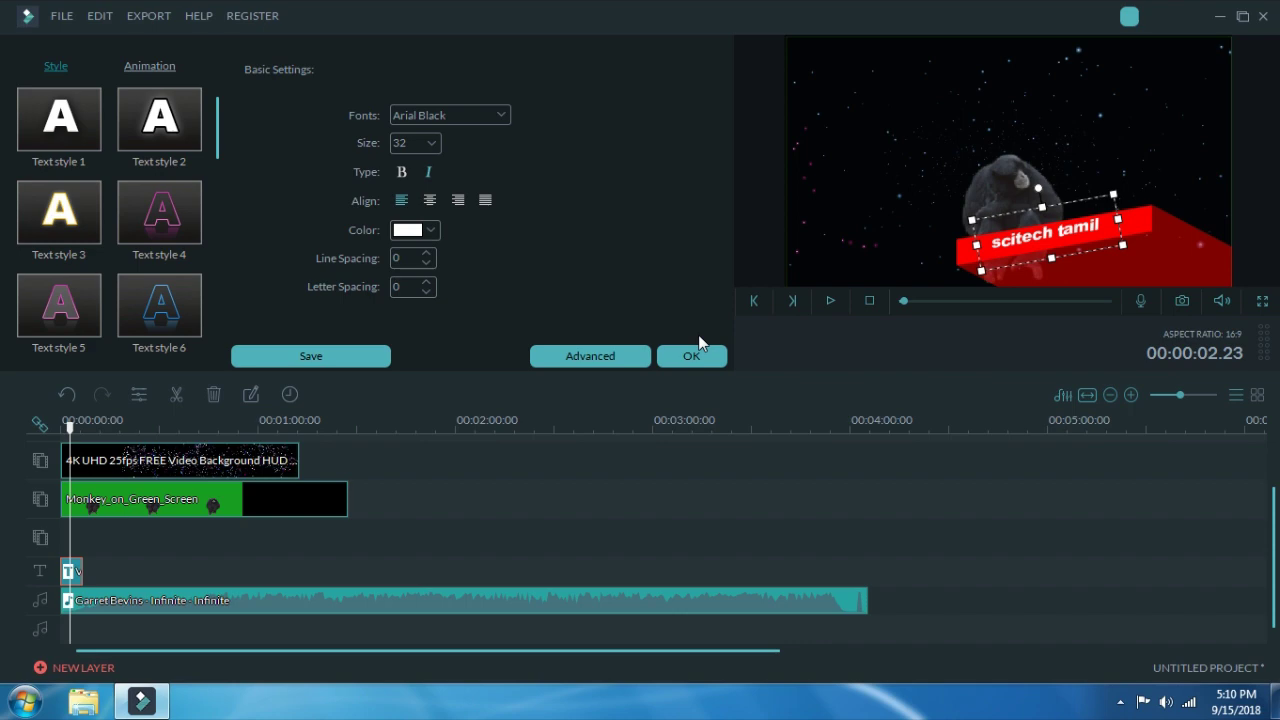
# Step: In the advanced text editor, shrink the red banner into the frame's lower-right corner, clear of the monkey, and place the "scitech tamil" text on it
pyautogui.click(626, 349)
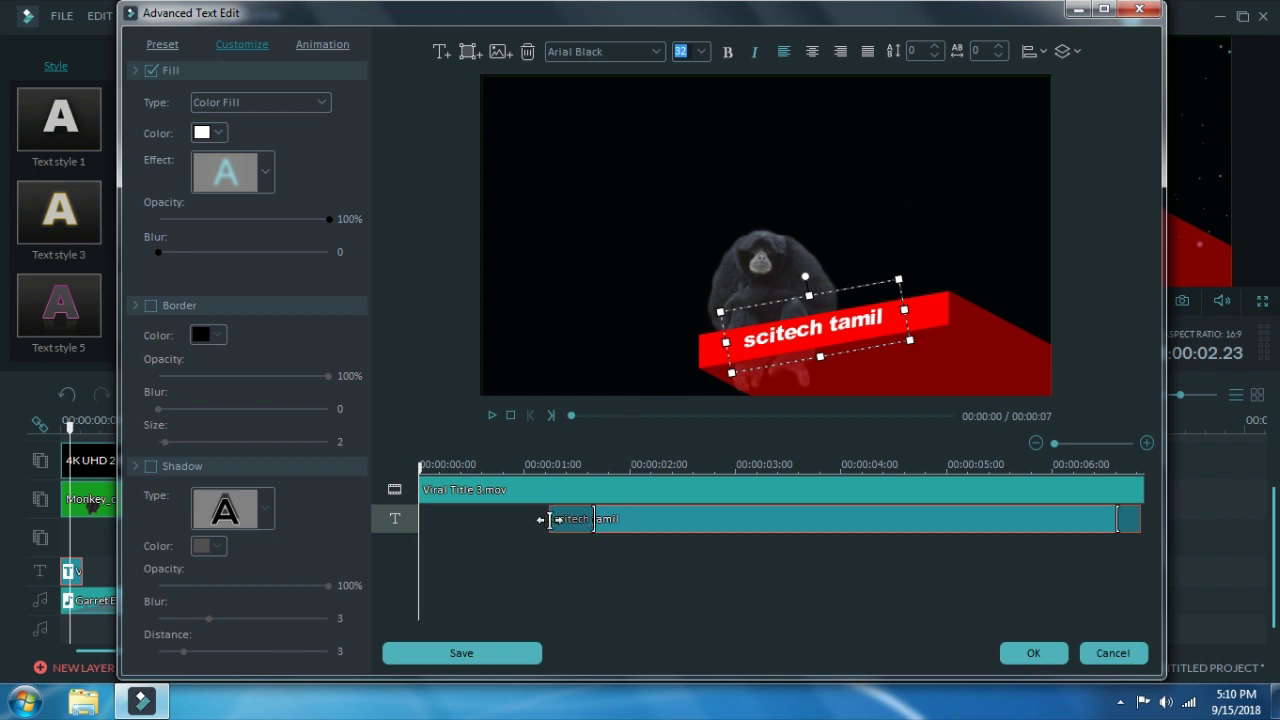
pyautogui.click(709, 360)
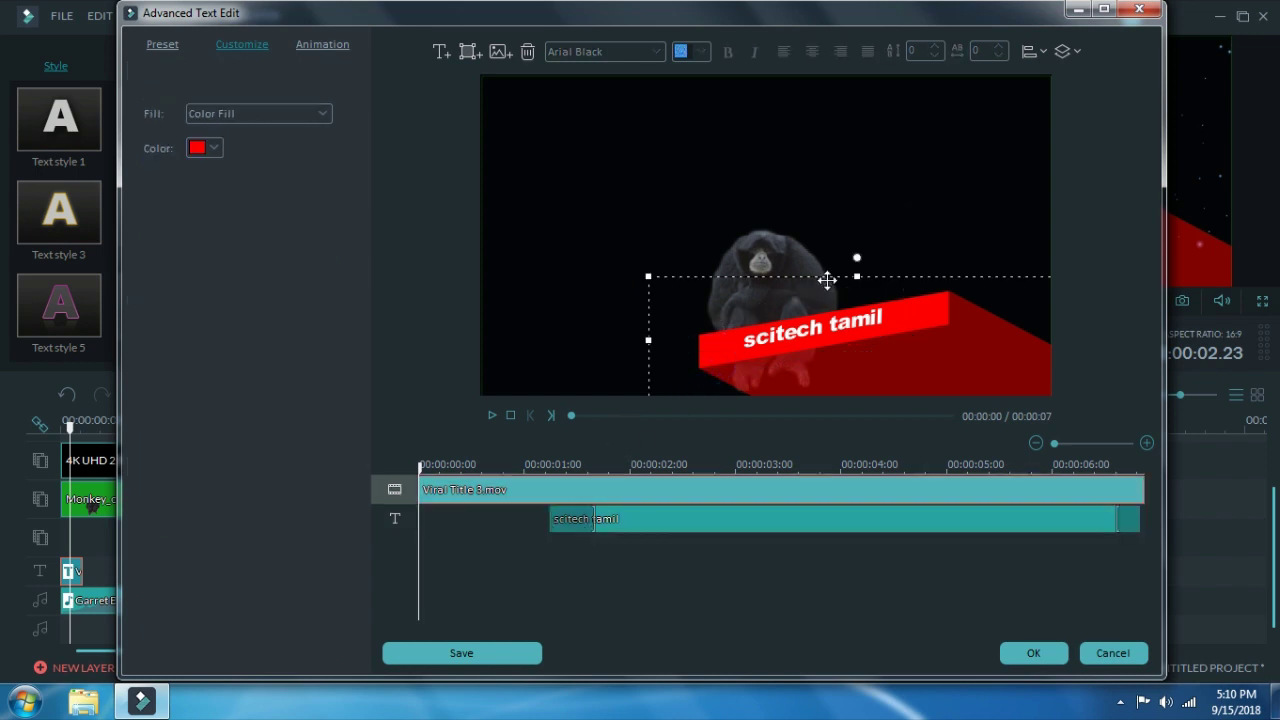
pyautogui.moveTo(856, 277); pyautogui.dragTo(856, 301)
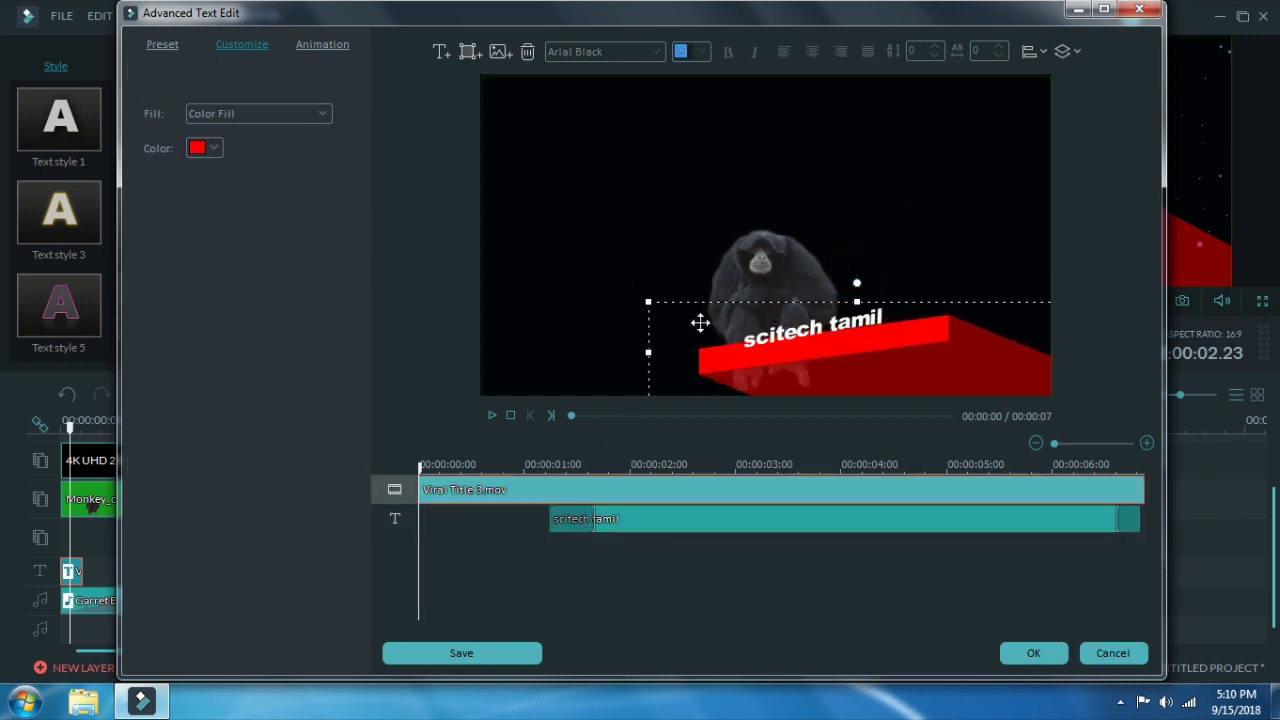
pyautogui.moveTo(648, 299); pyautogui.dragTo(899, 316)
pyautogui.click(802, 335)
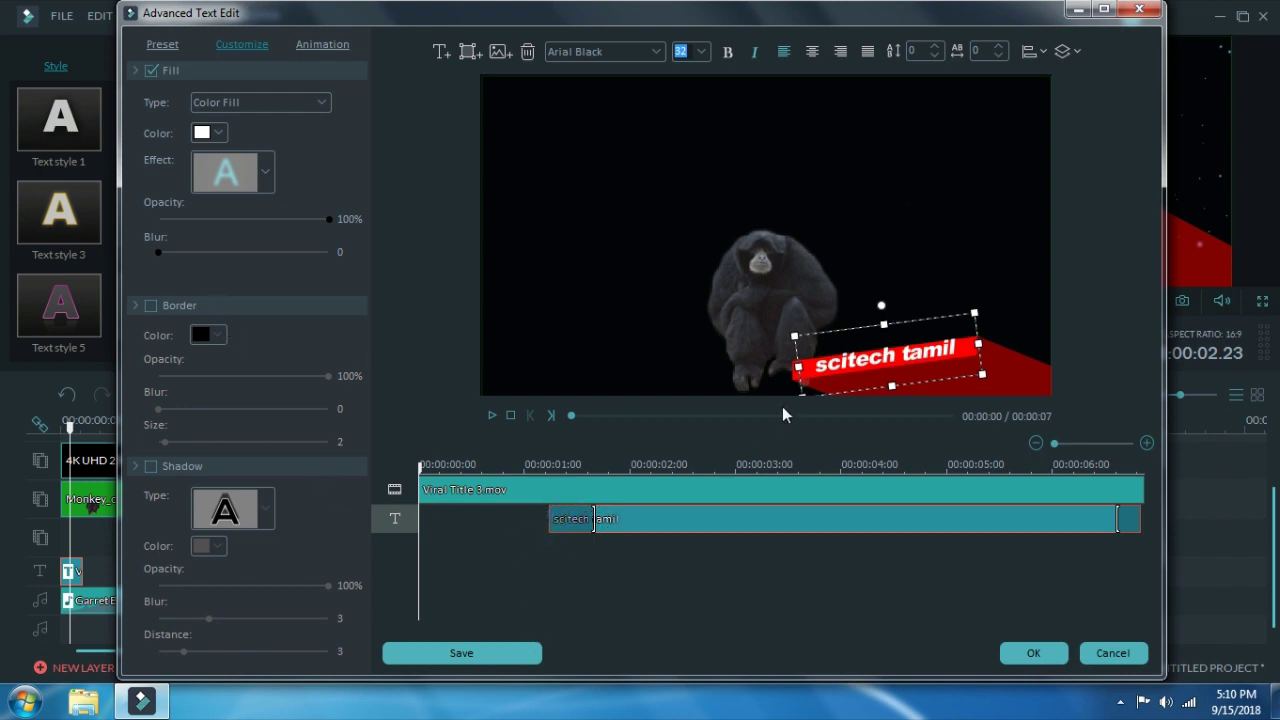
pyautogui.click(1032, 653)
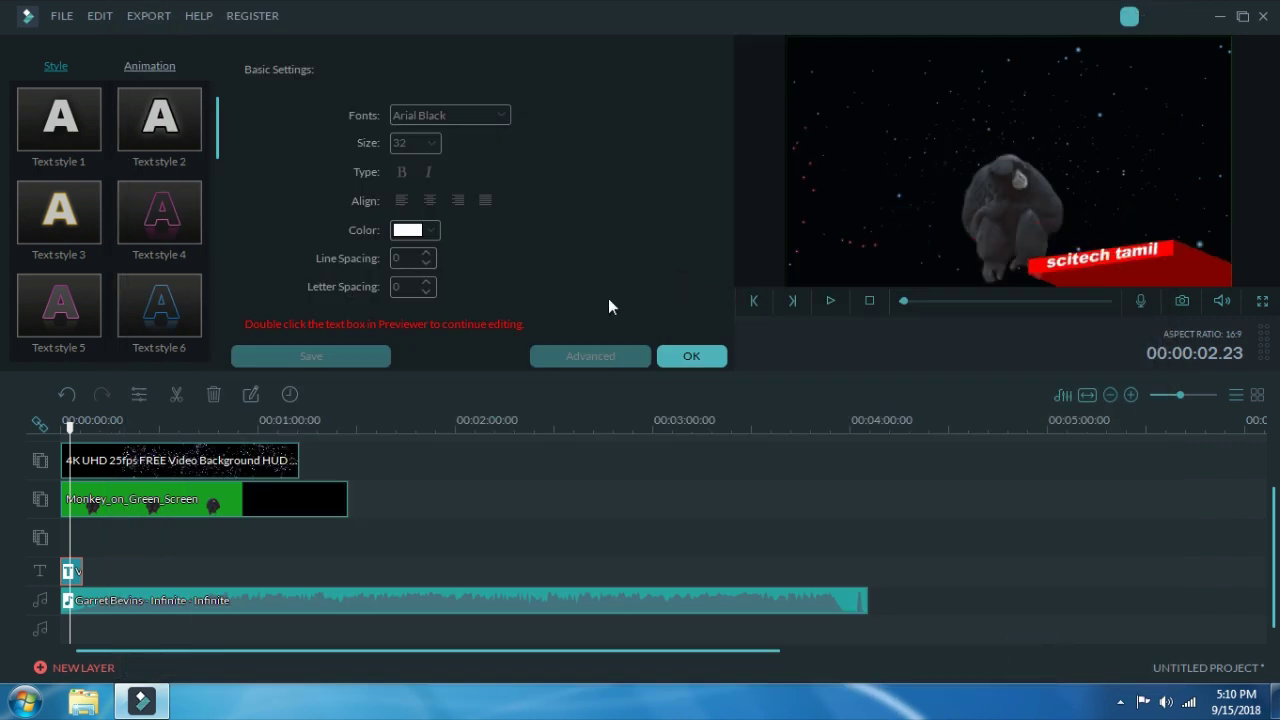
# Step: Accept the title edits, fit the whole project in the timeline, and play the opening two seconds
pyautogui.click(63, 437)
pyautogui.hotkey('ctrl', '-')
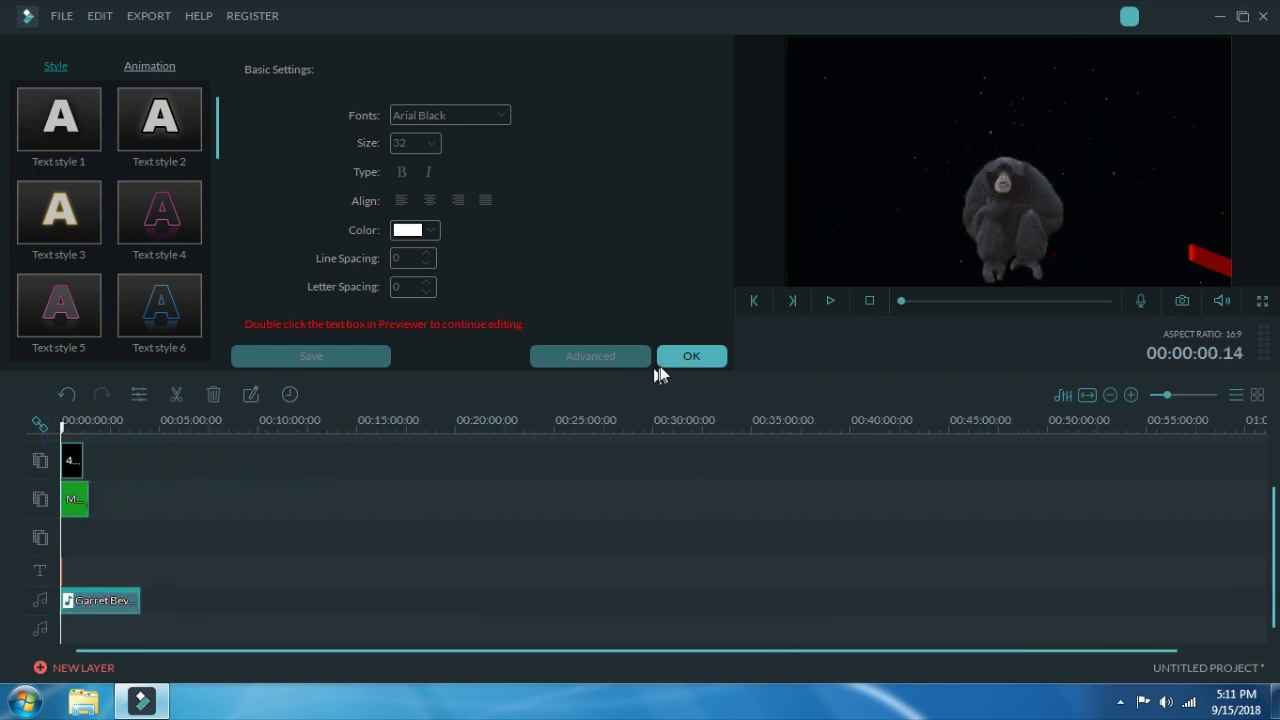
pyautogui.click(715, 359)
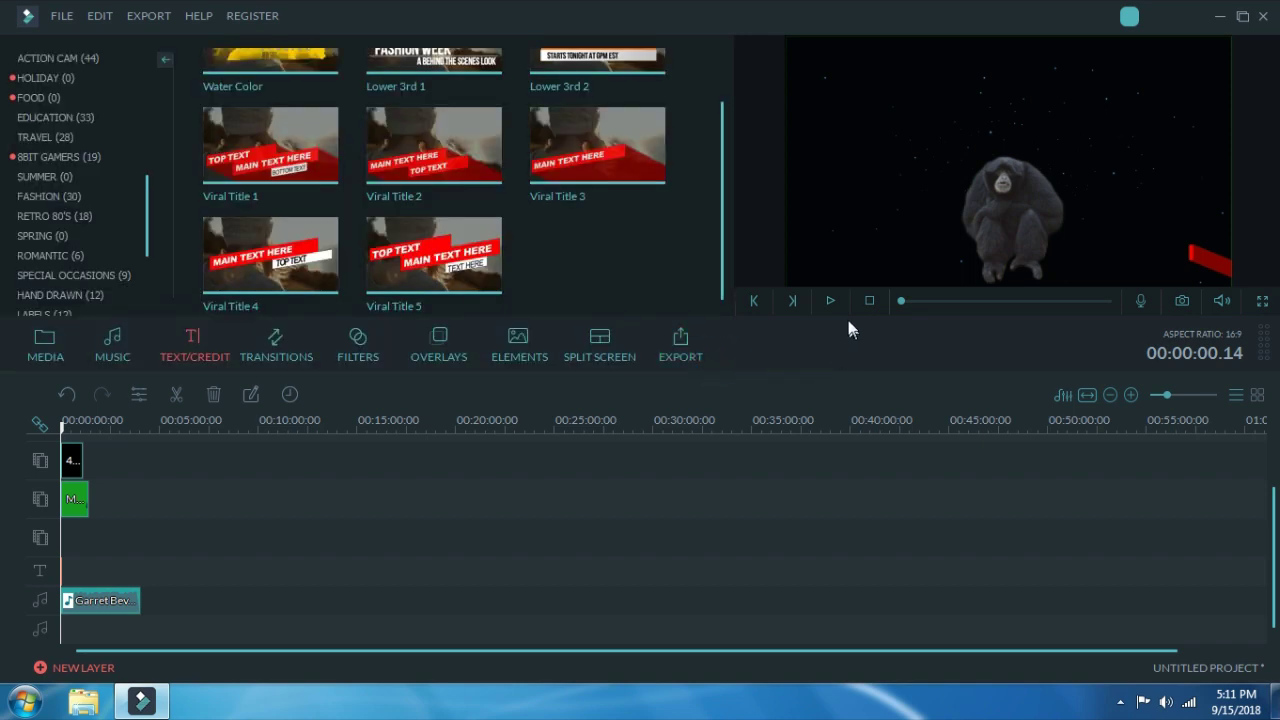
pyautogui.click(1087, 395)
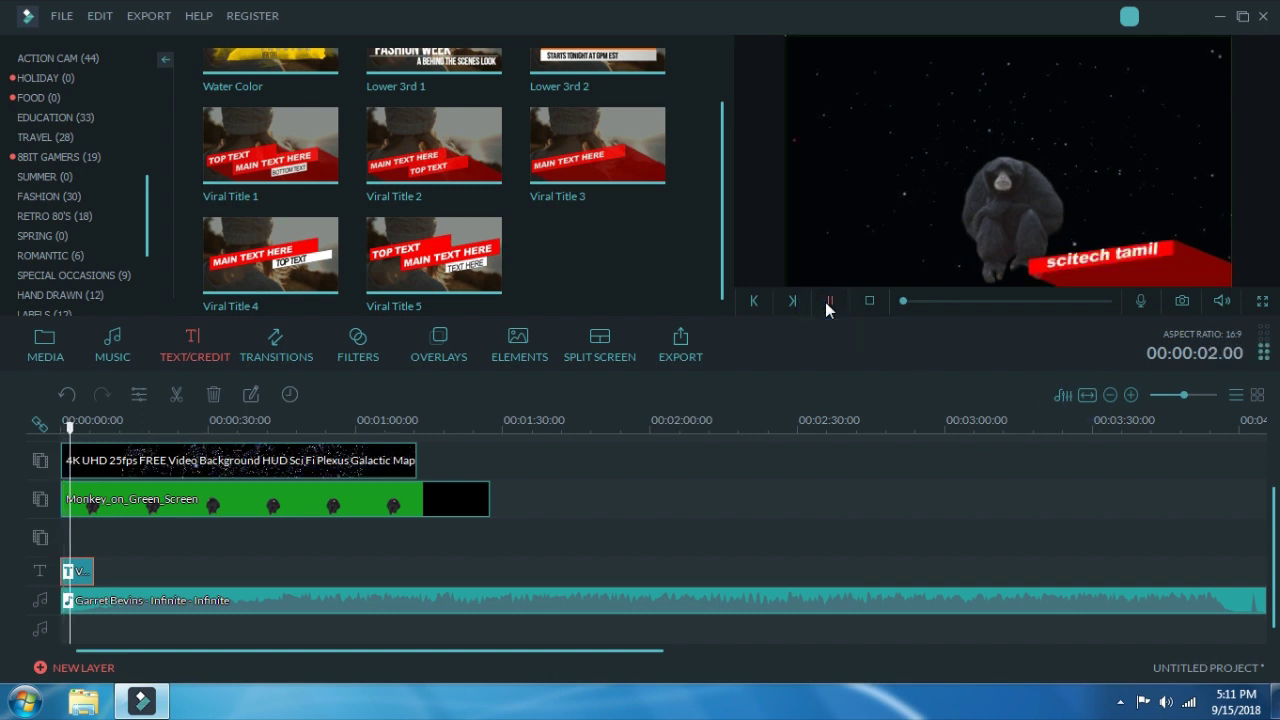
pyautogui.click(827, 305)
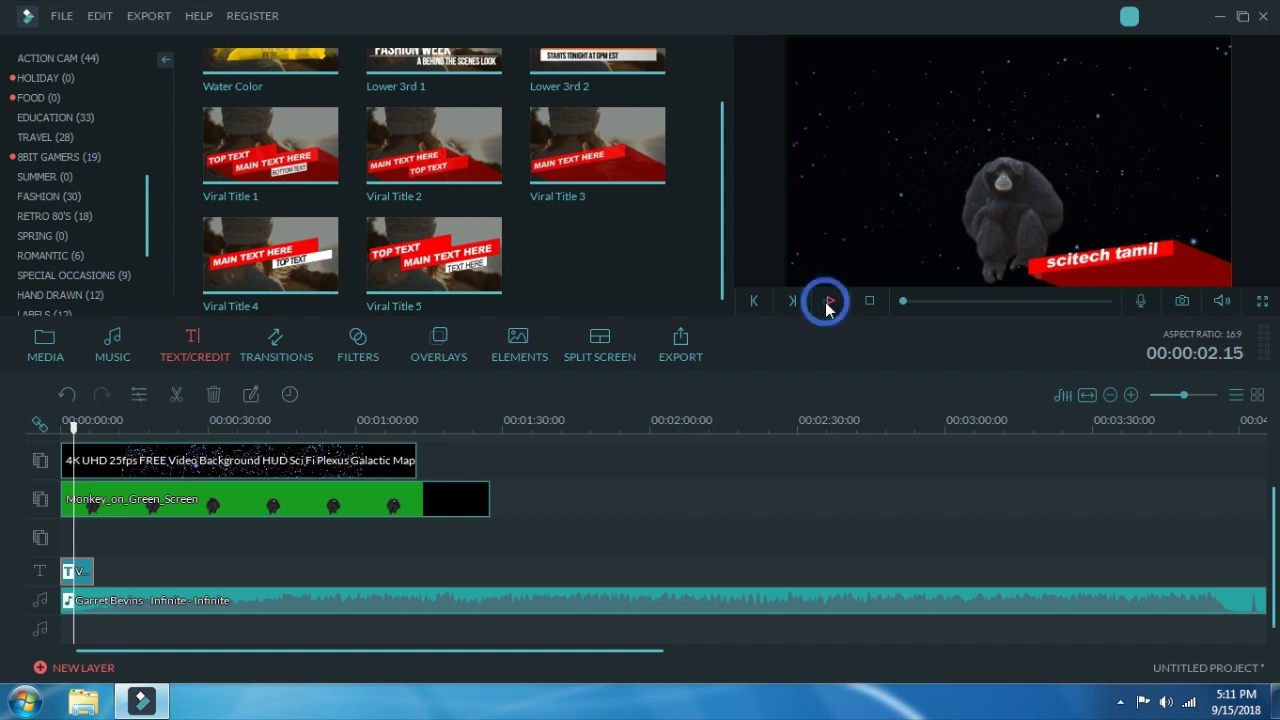
# Step: Browse the transitions library and play the sample previews of the Wave and Sweep_clockwise transitions
pyautogui.click(263, 344)
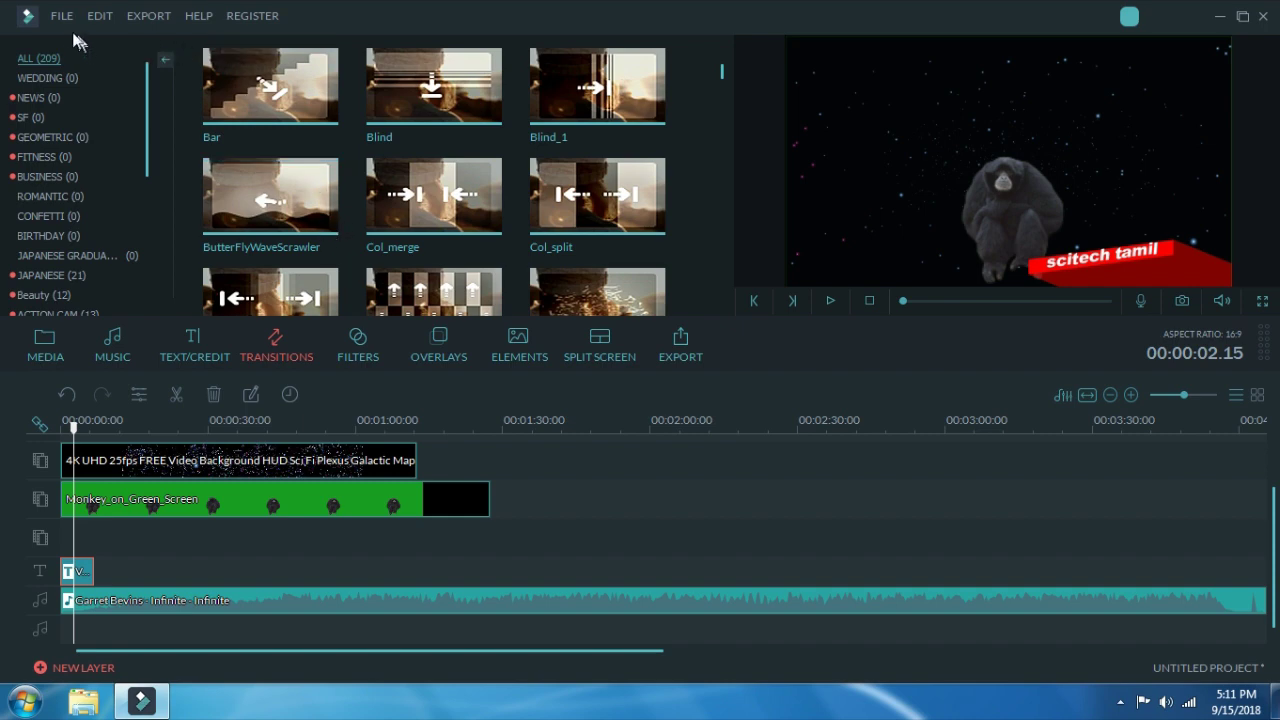
pyautogui.click(580, 115)
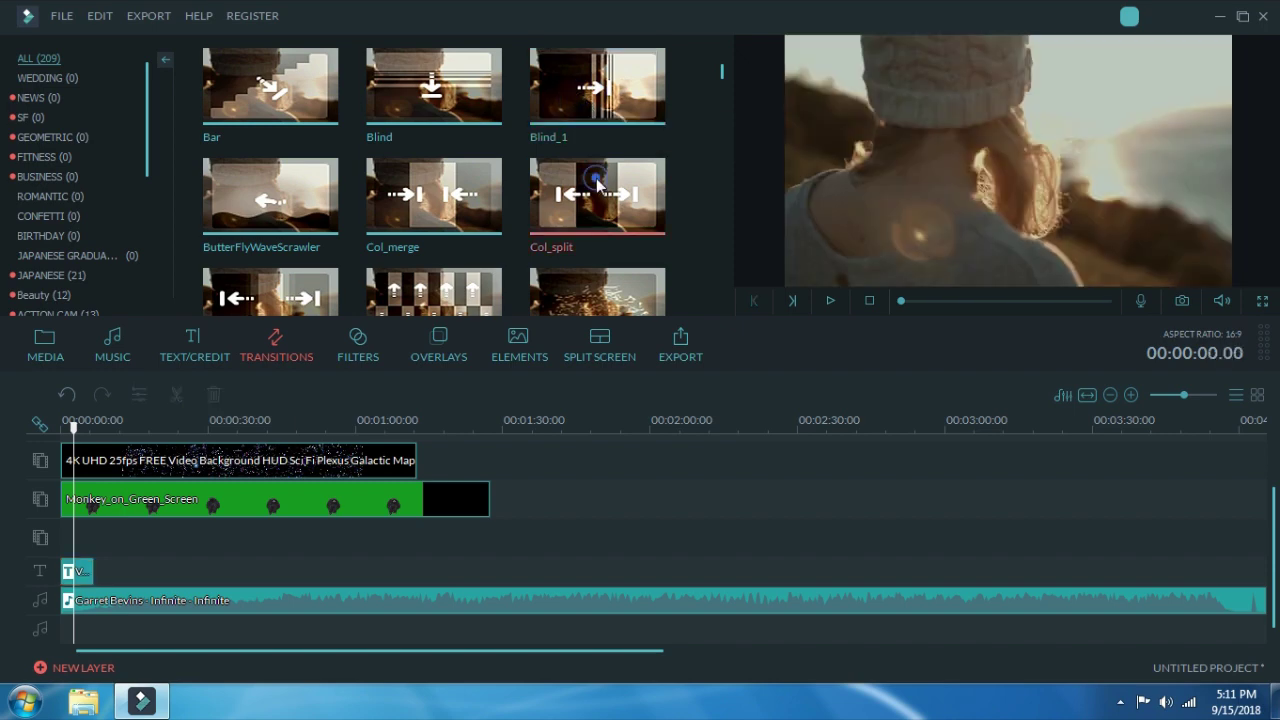
pyautogui.scroll(-3, 595, 186)
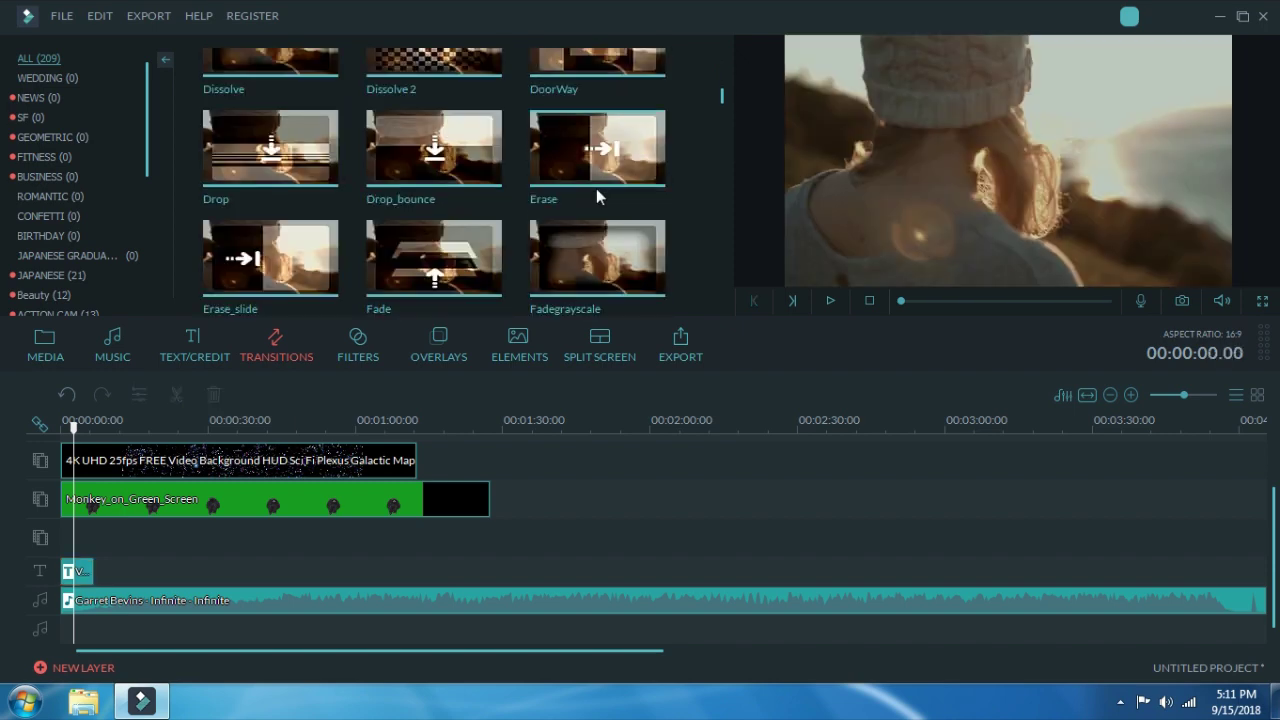
pyautogui.scroll(-10, 596, 188)
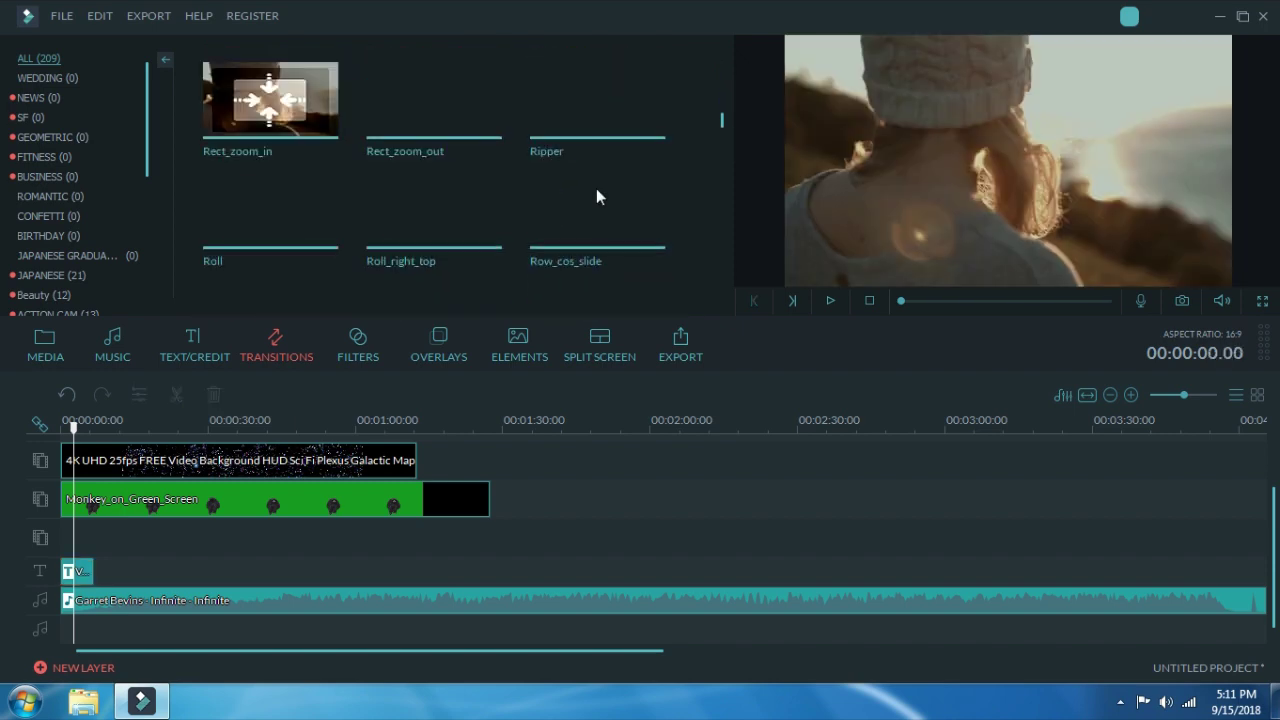
pyautogui.scroll(-2, 415, 130)
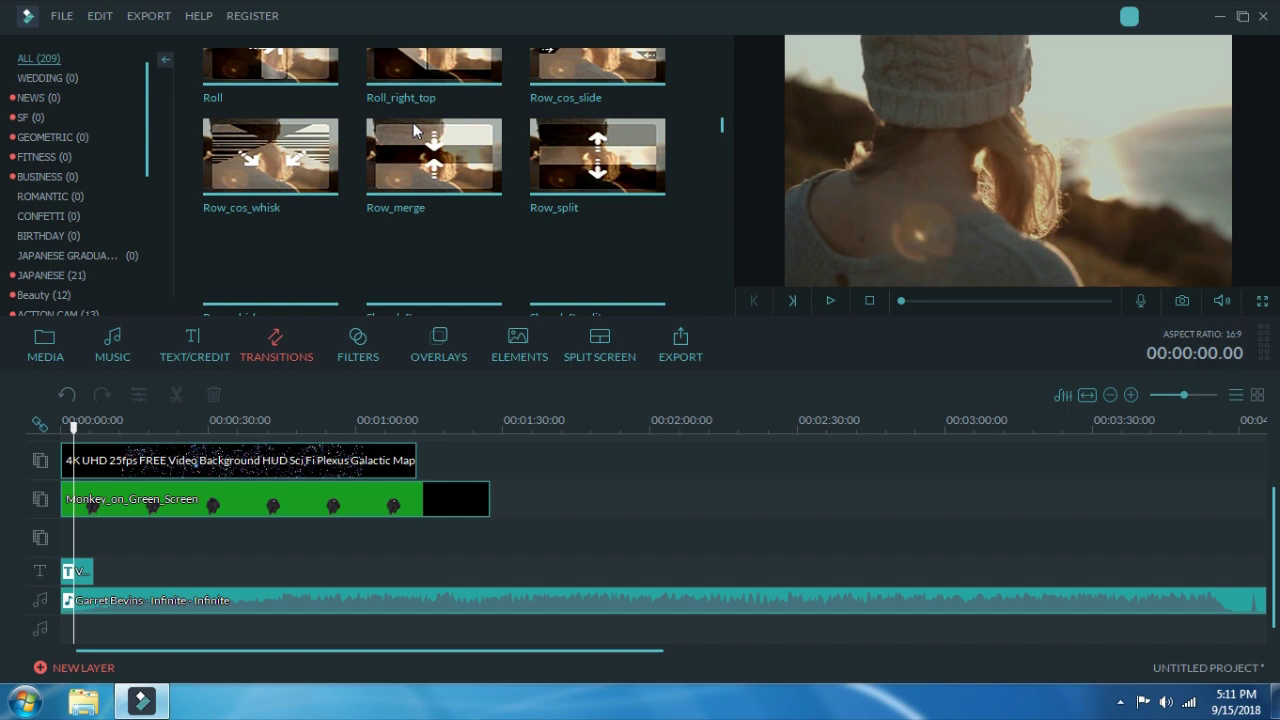
pyautogui.scroll(-3, 415, 130)
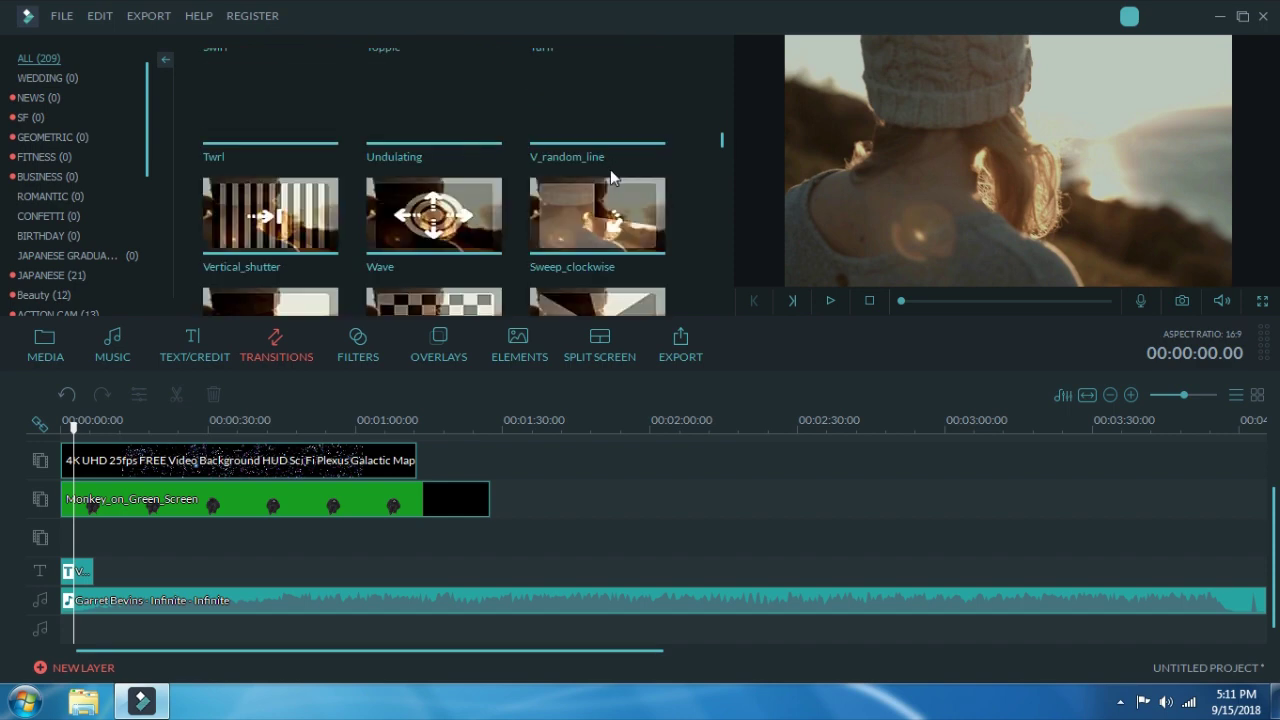
pyautogui.click(440, 215)
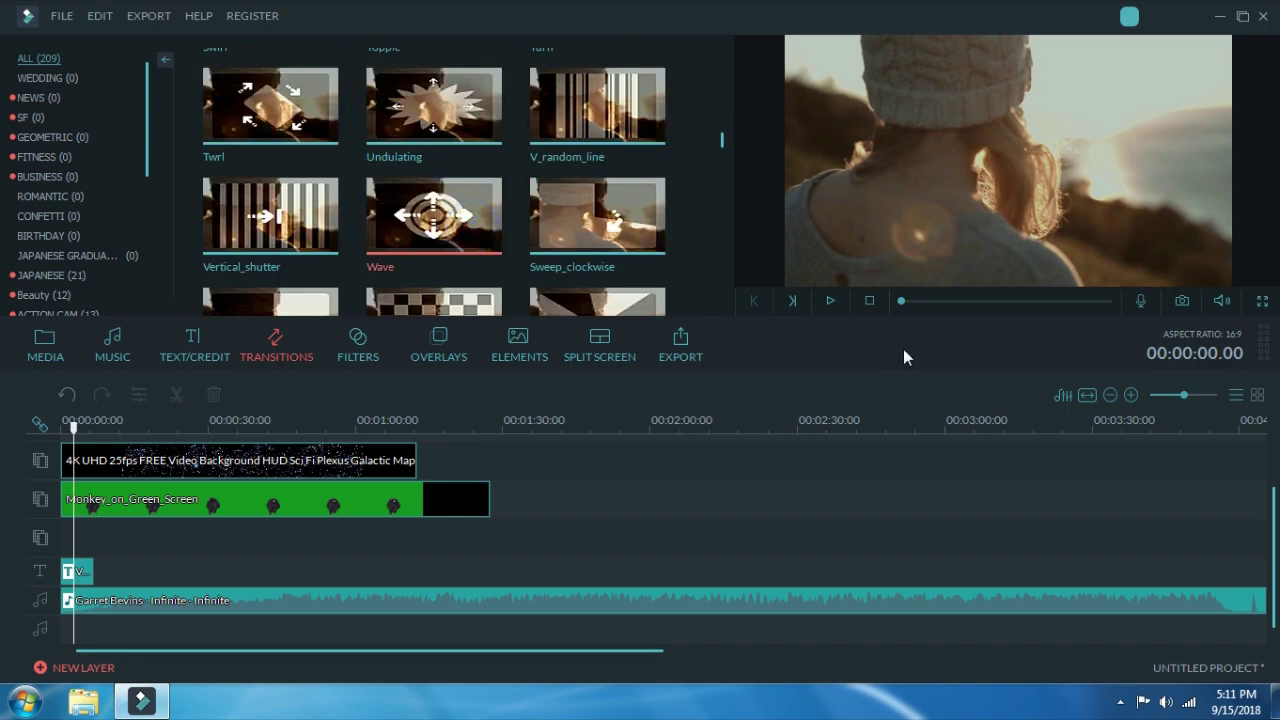
pyautogui.click(833, 299)
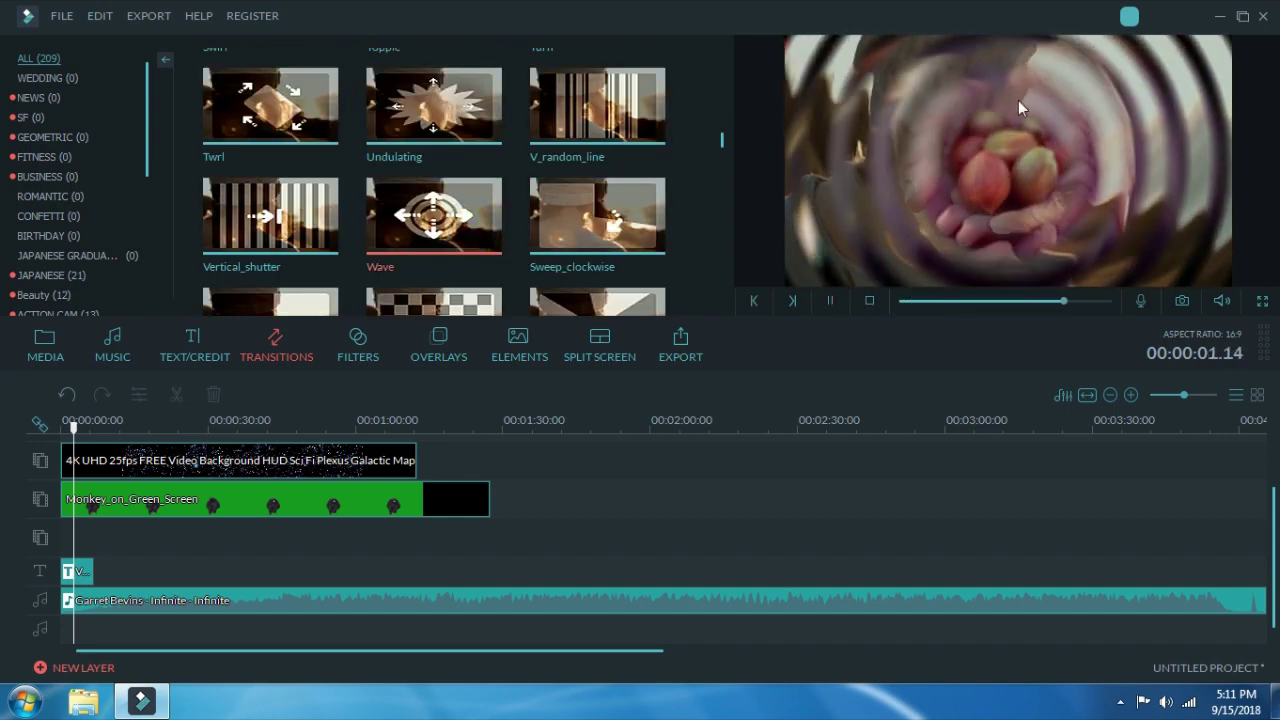
pyautogui.click(597, 213)
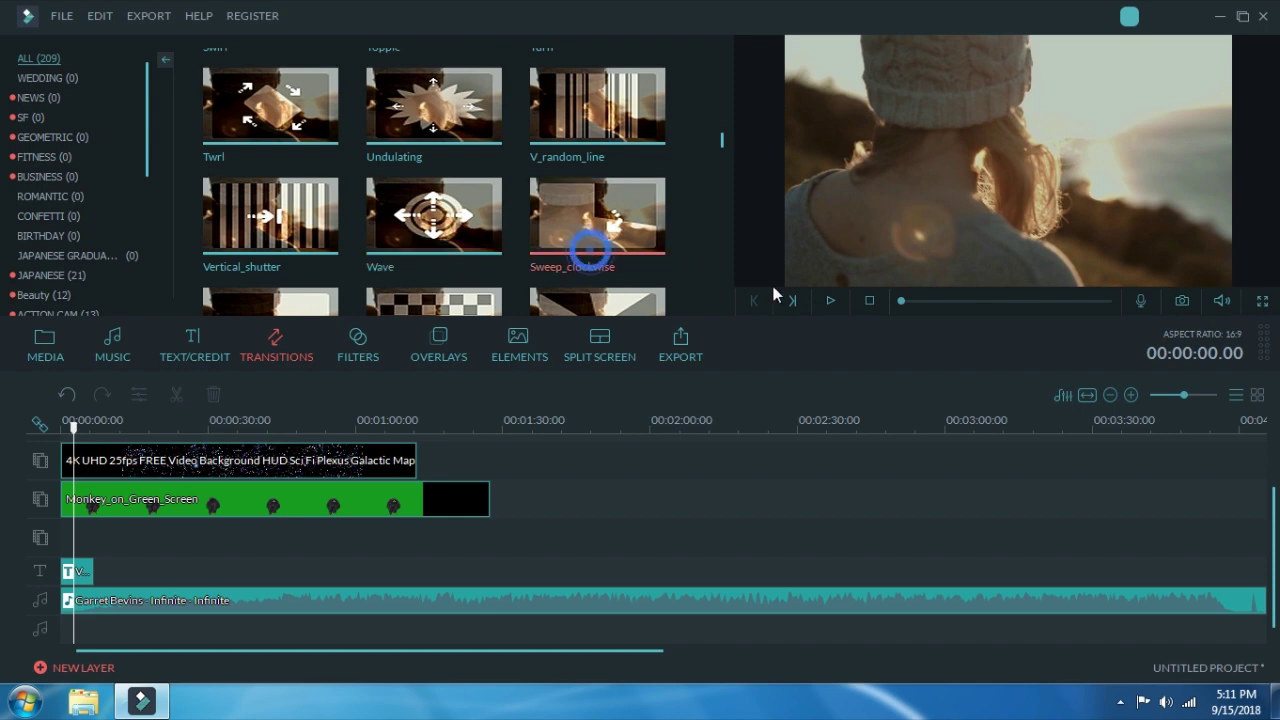
pyautogui.click(829, 299)
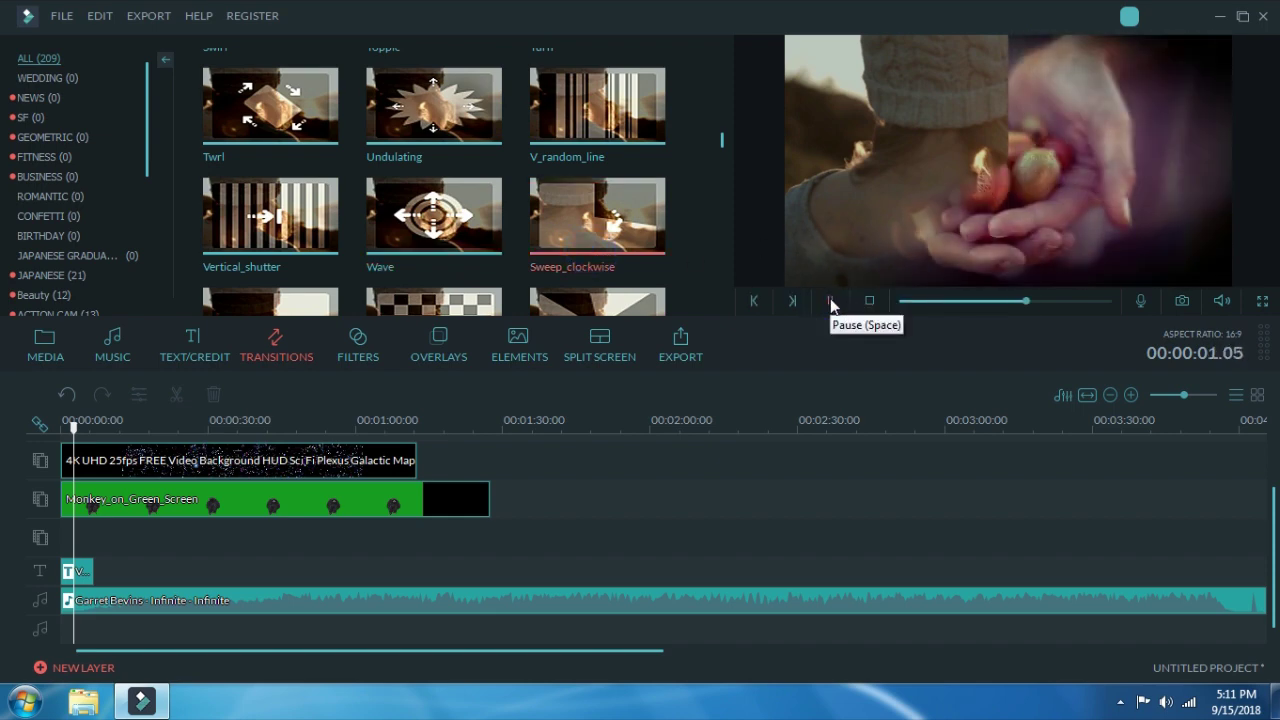
# Step: Play the sample preview of the Fire 1 filter and look through the other filters in the library
pyautogui.click(358, 348)
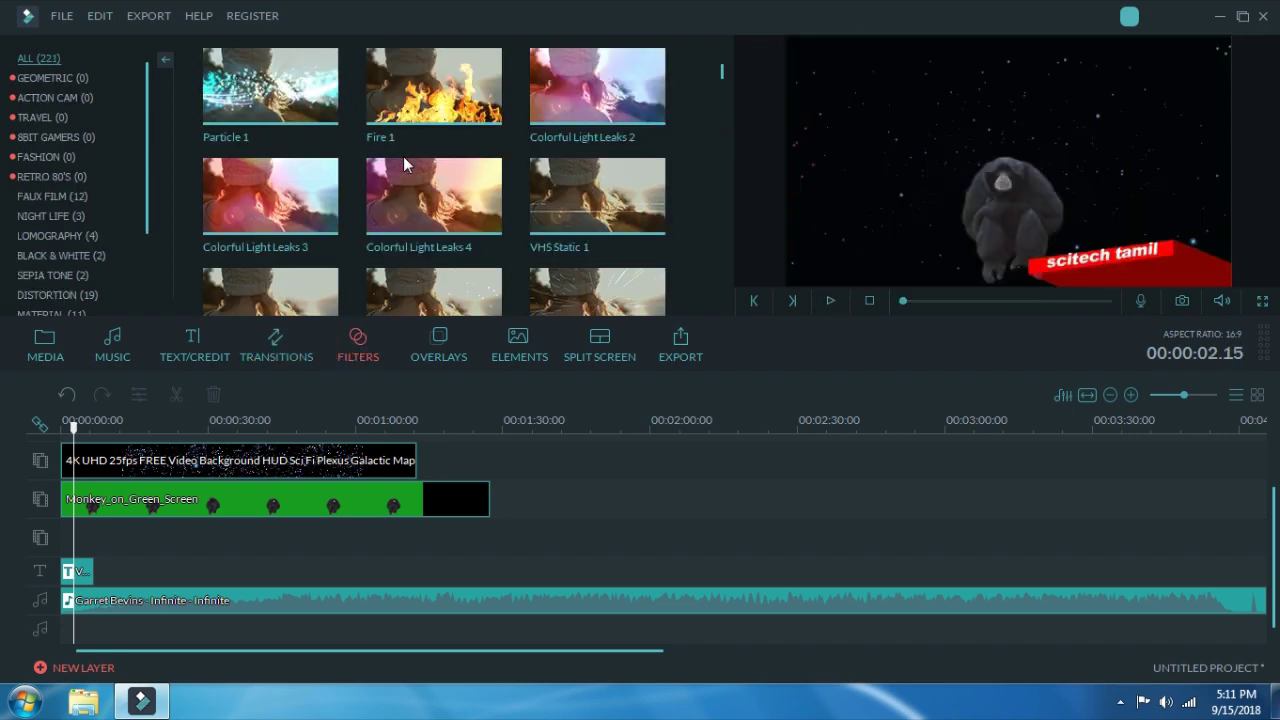
pyautogui.click(463, 120)
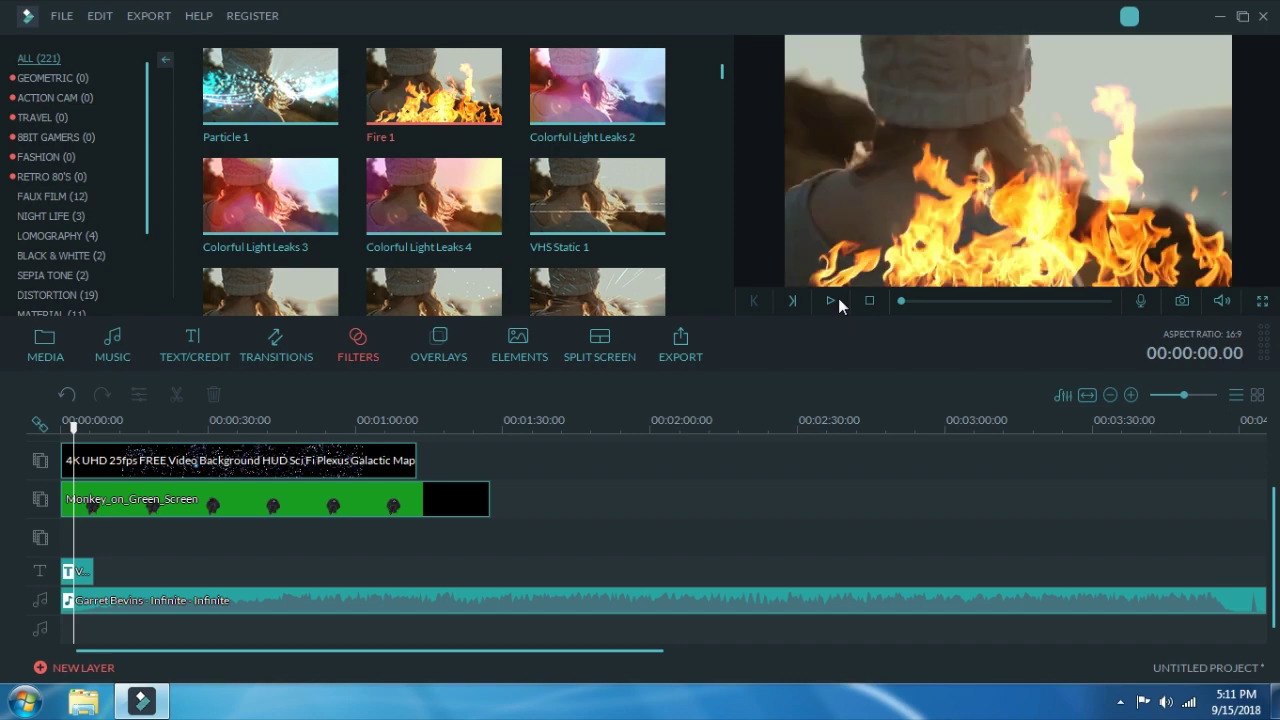
pyautogui.click(831, 300)
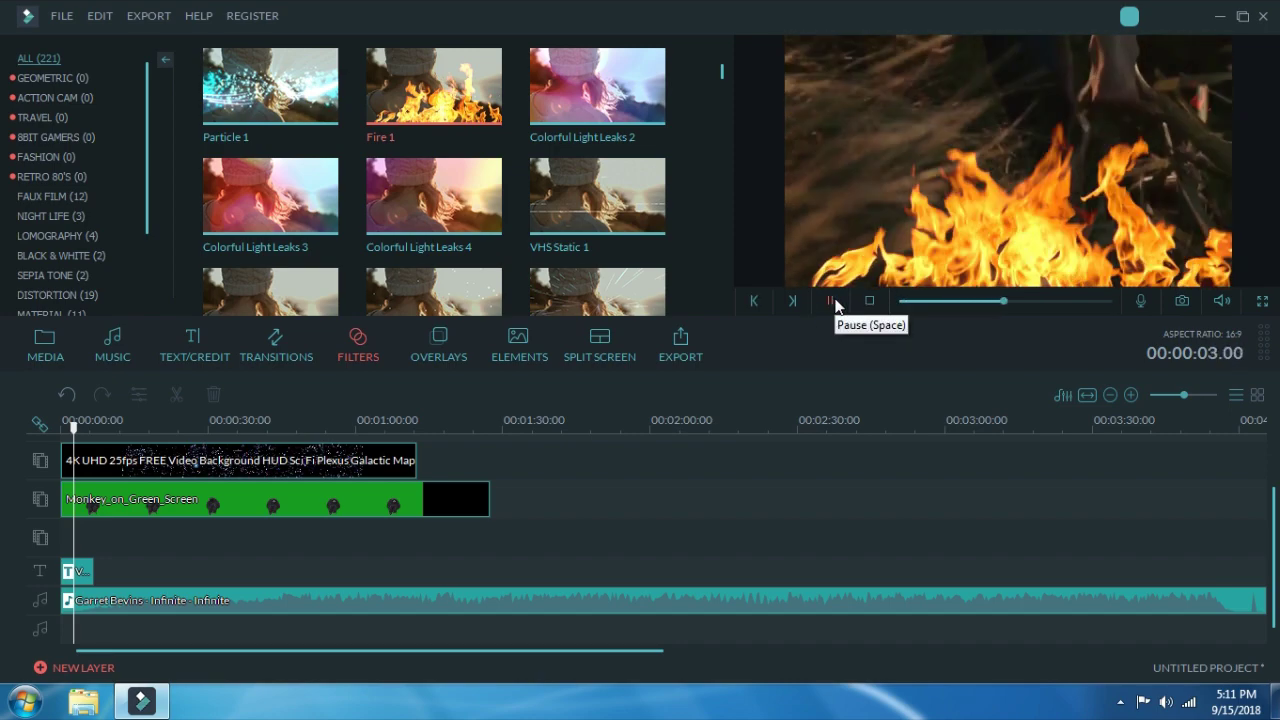
pyautogui.click(832, 301)
pyautogui.scroll(-5, 582, 232)
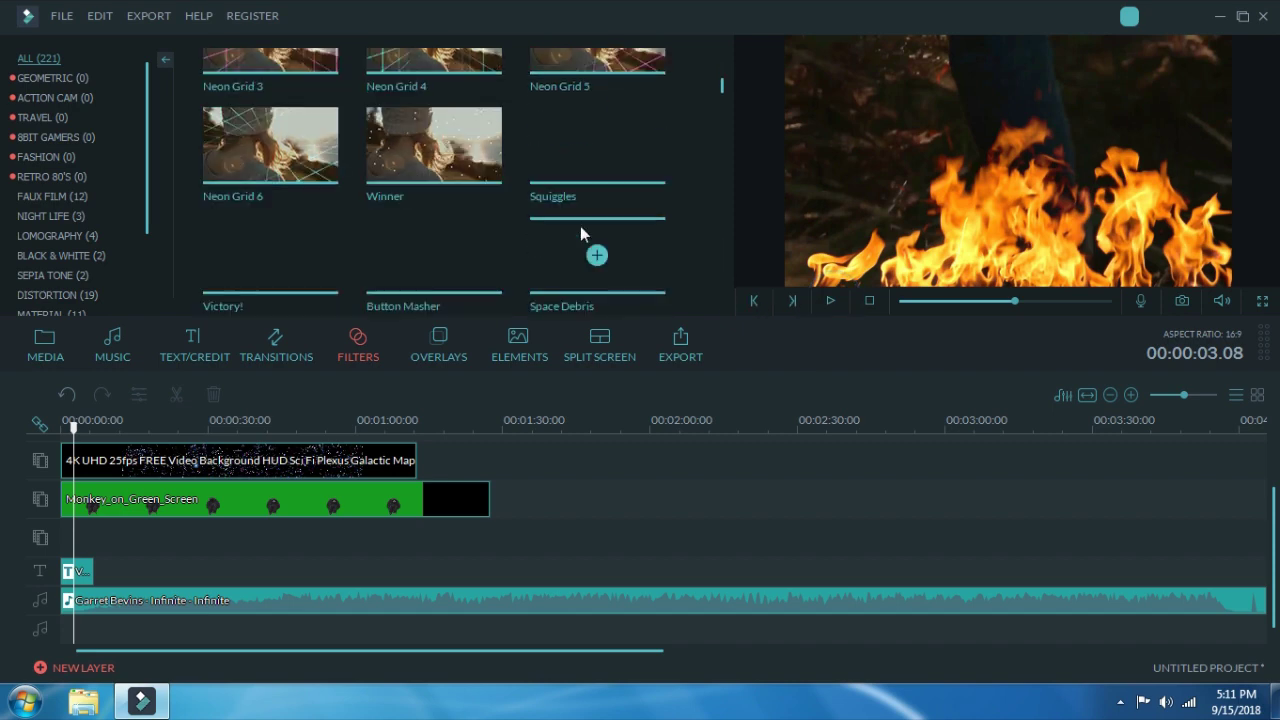
pyautogui.scroll(-3, 582, 232)
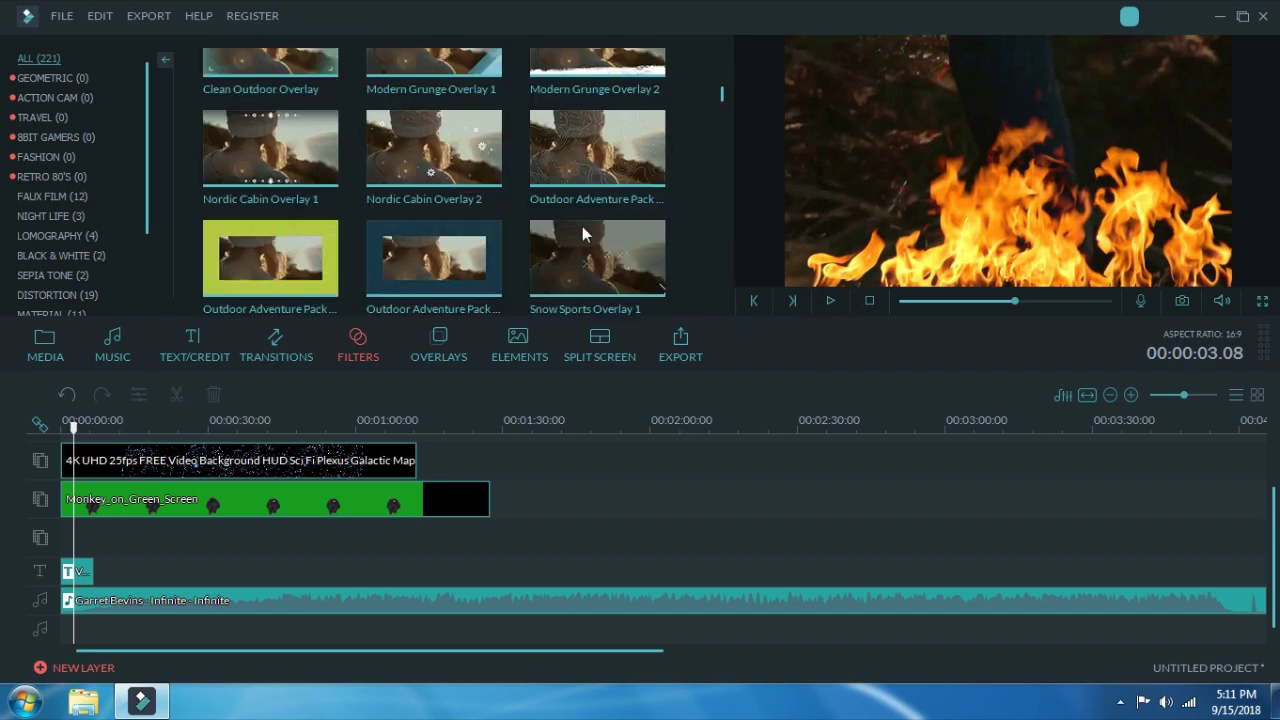
pyautogui.scroll(8, 582, 232)
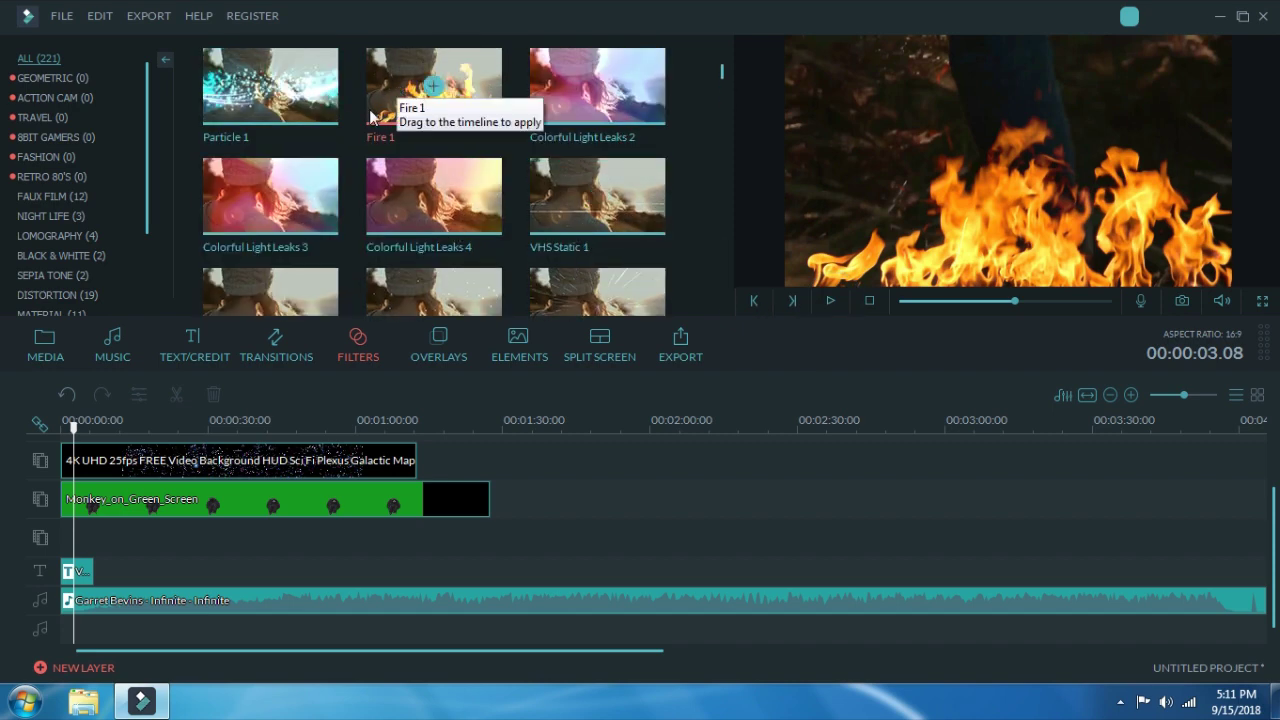
# Step: Add the Fire 1 filter at the start of the timeline and play the opening two seconds of the composite
pyautogui.moveTo(372, 117); pyautogui.dragTo(64, 516)
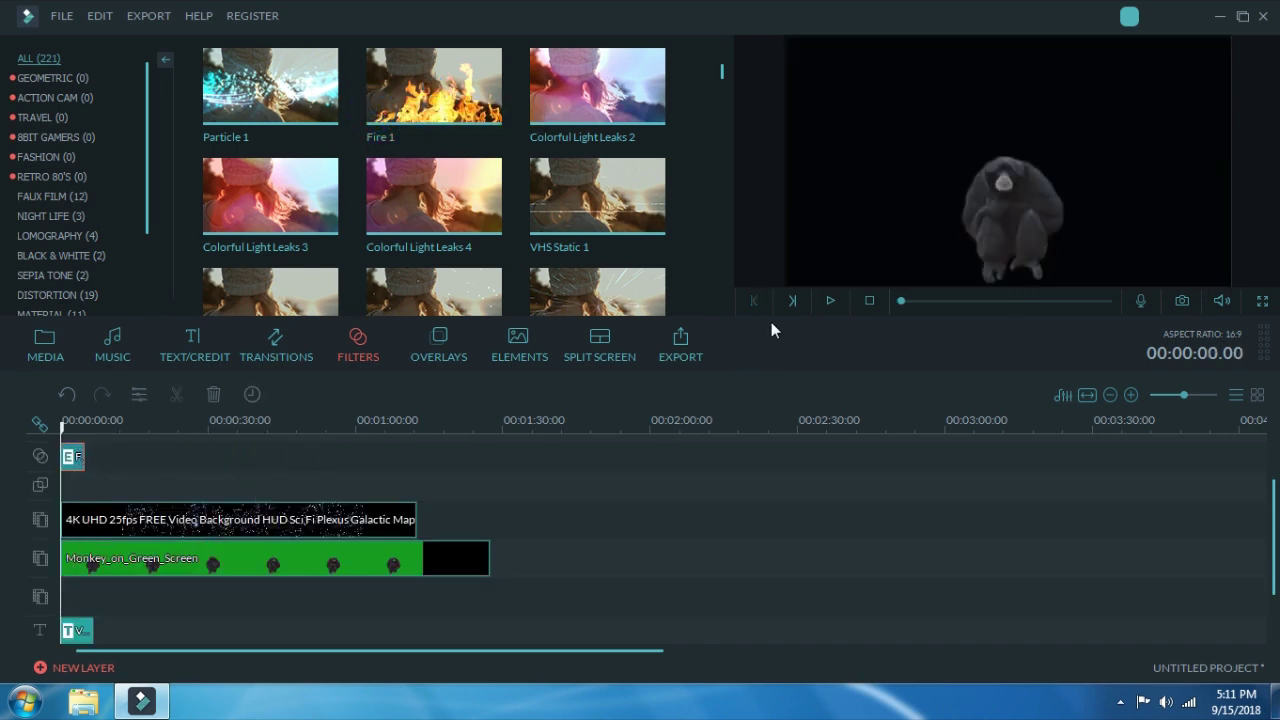
pyautogui.click(826, 302)
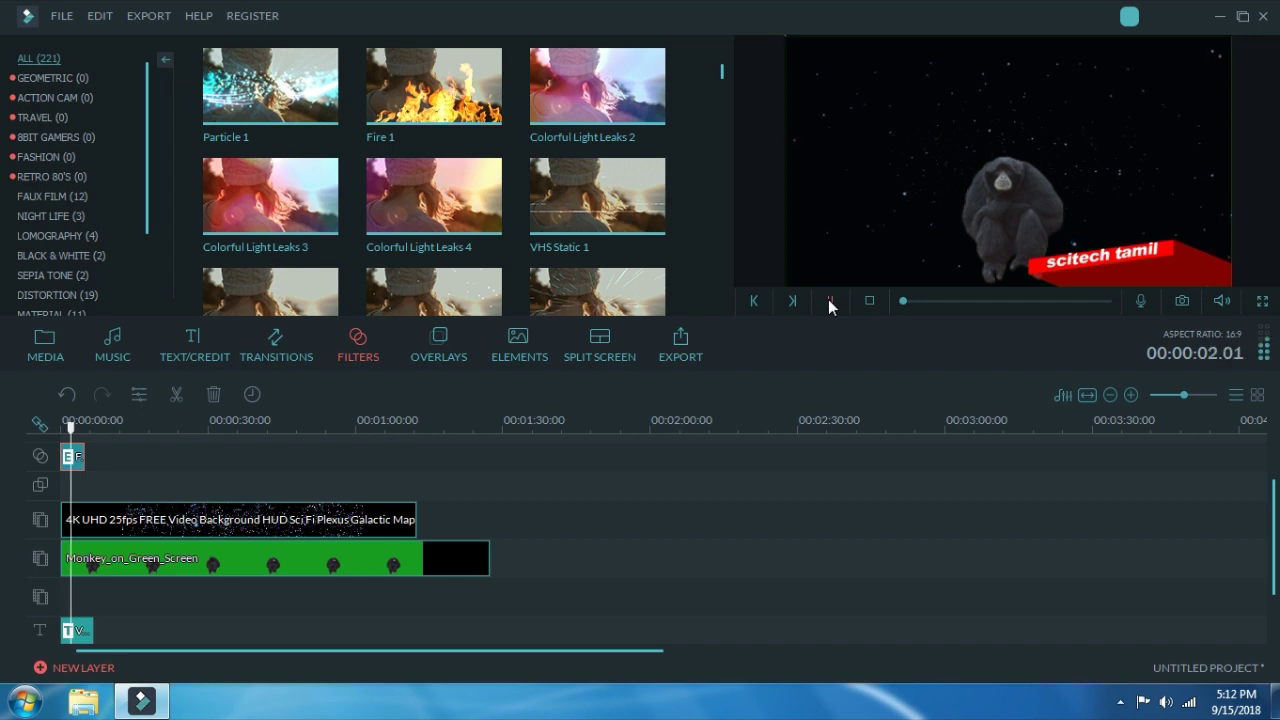
pyautogui.click(828, 299)
# Step: Move the Fire 1 clip to the track directly above the background video, keeping it at the start, and play the opening second
pyautogui.scroll(-2, 795, 463)
pyautogui.scroll(3, 795, 463)
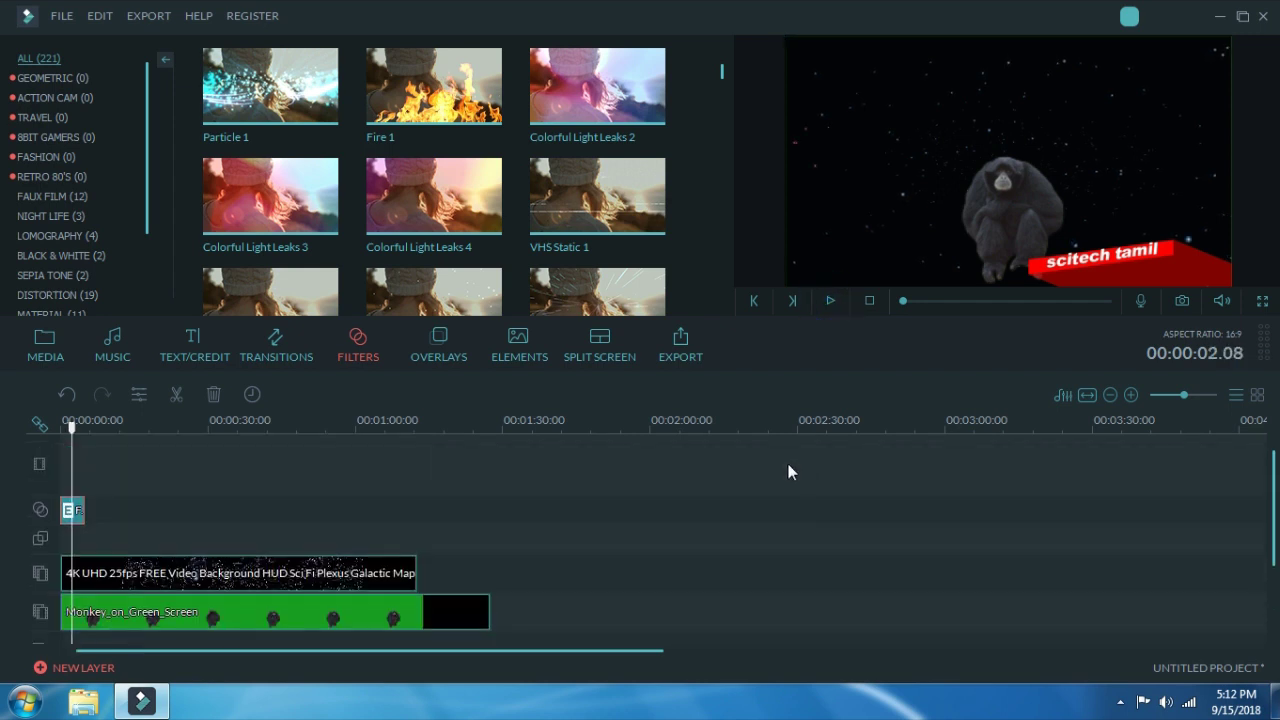
pyautogui.rightClick(73, 513)
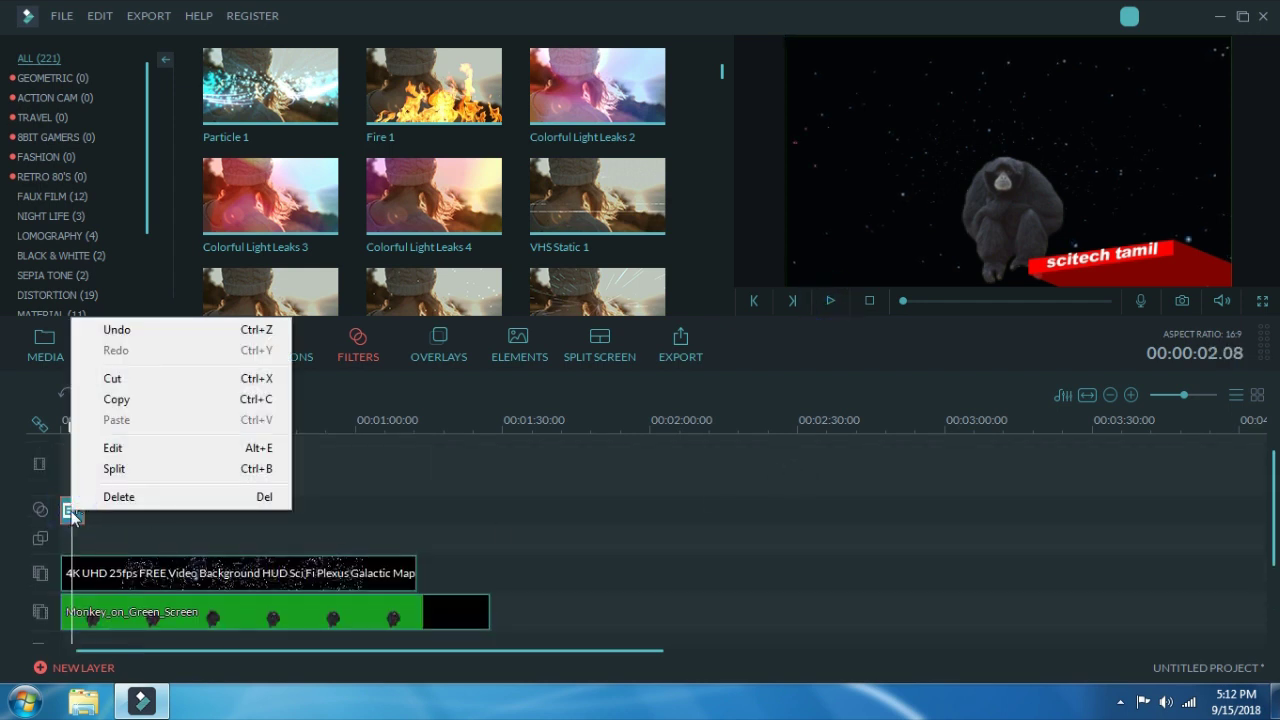
pyautogui.click(78, 515)
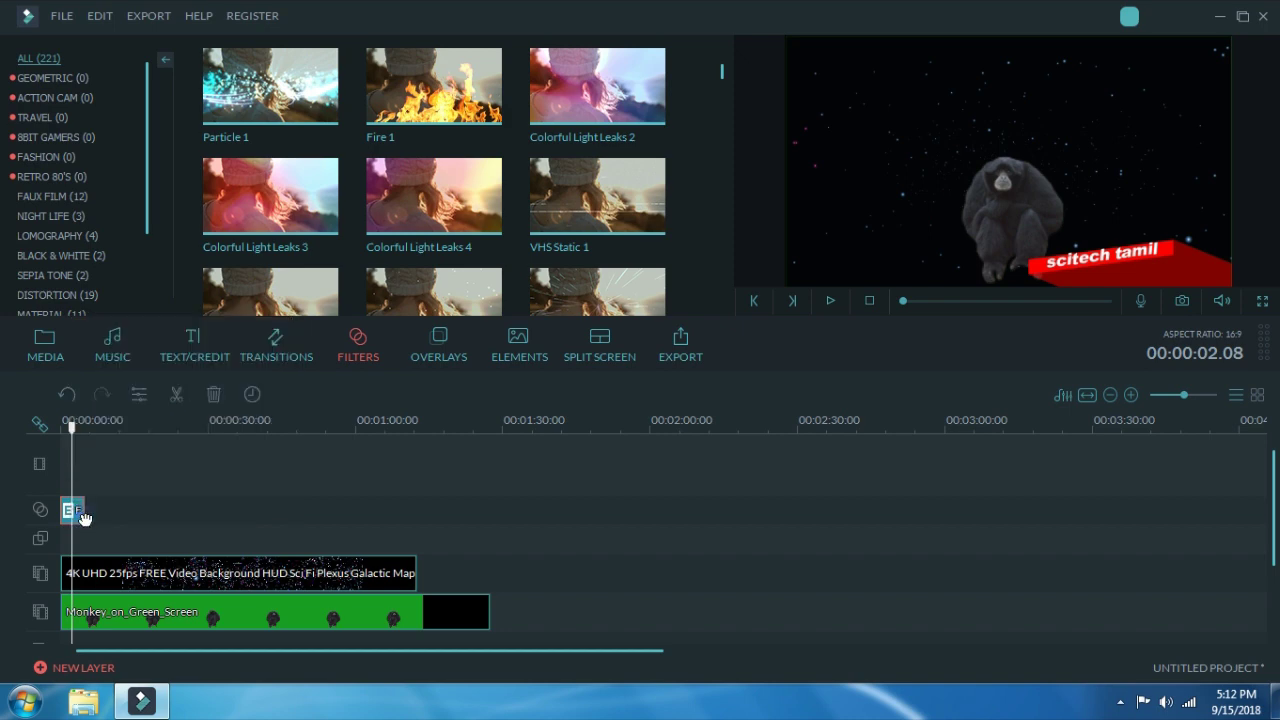
pyautogui.moveTo(83, 516); pyautogui.dragTo(73, 544)
pyautogui.scroll(-2, 338, 458)
pyautogui.click(828, 302)
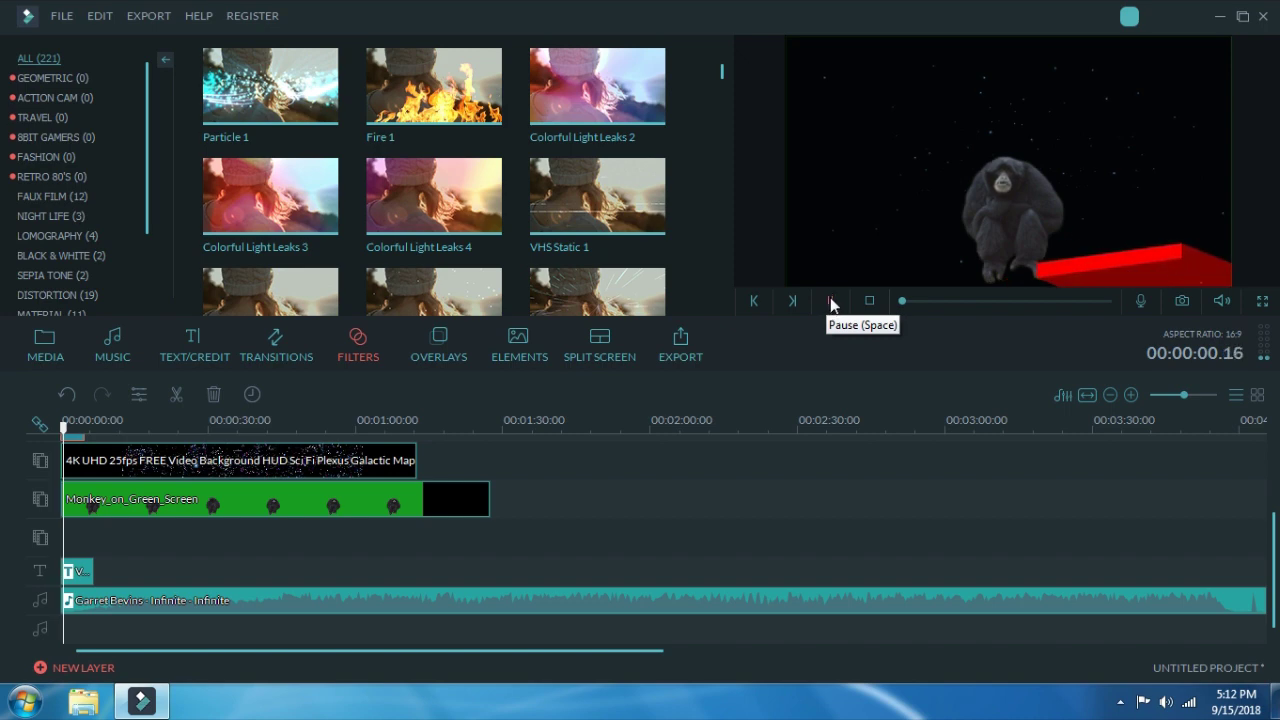
pyautogui.click(832, 299)
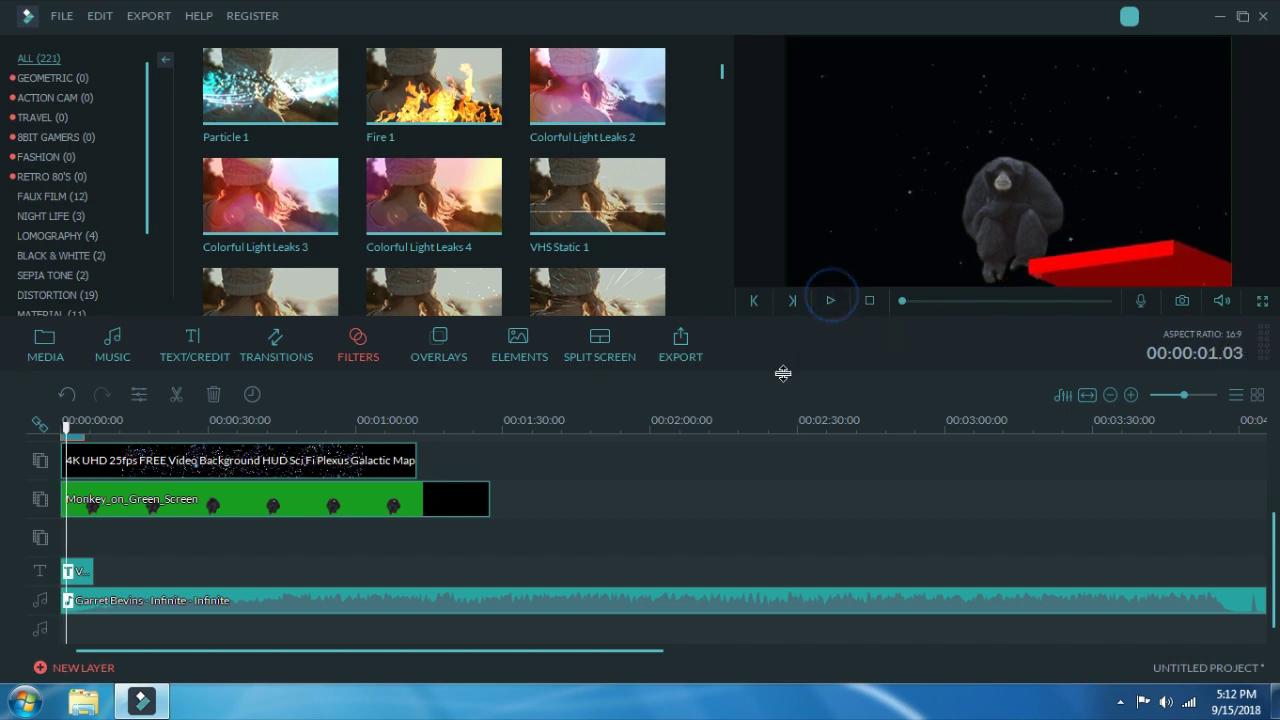
pyautogui.scroll(2, 372, 575)
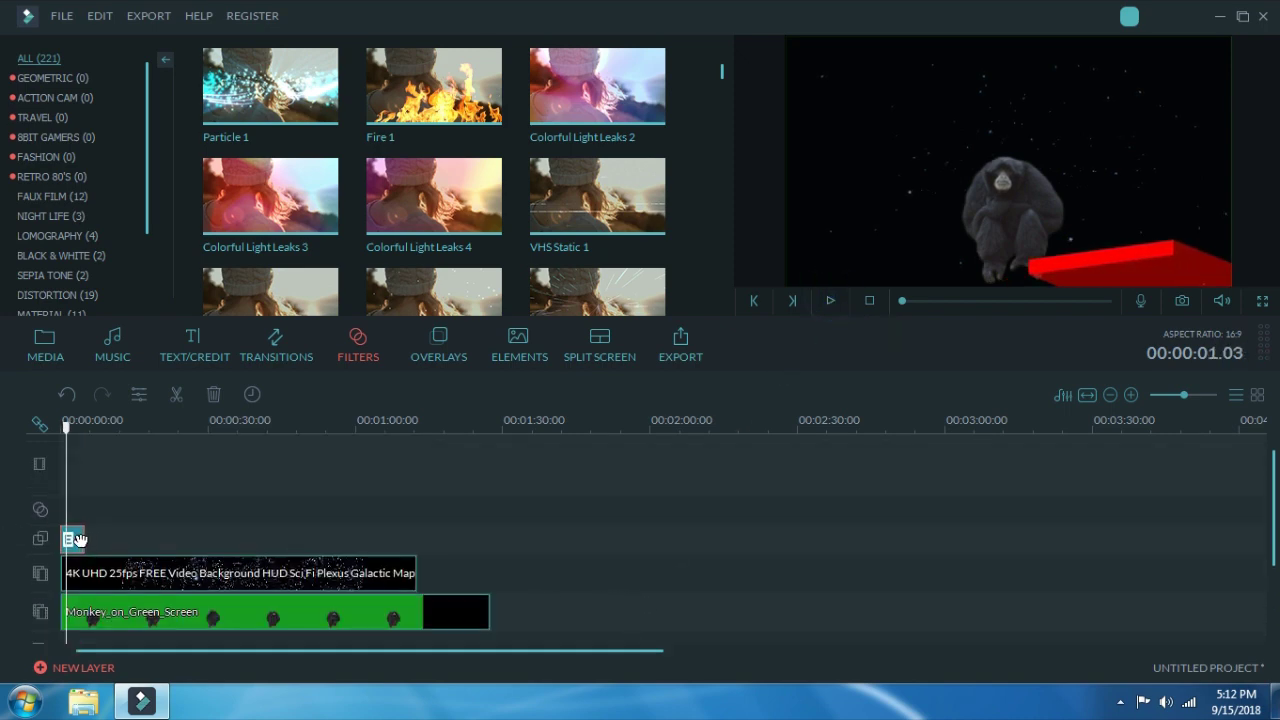
# Step: Try the Fire 1 clip past the end of the background video, at about 00:01:16, and play that part of the timeline
pyautogui.moveTo(79, 539); pyautogui.dragTo(453, 569)
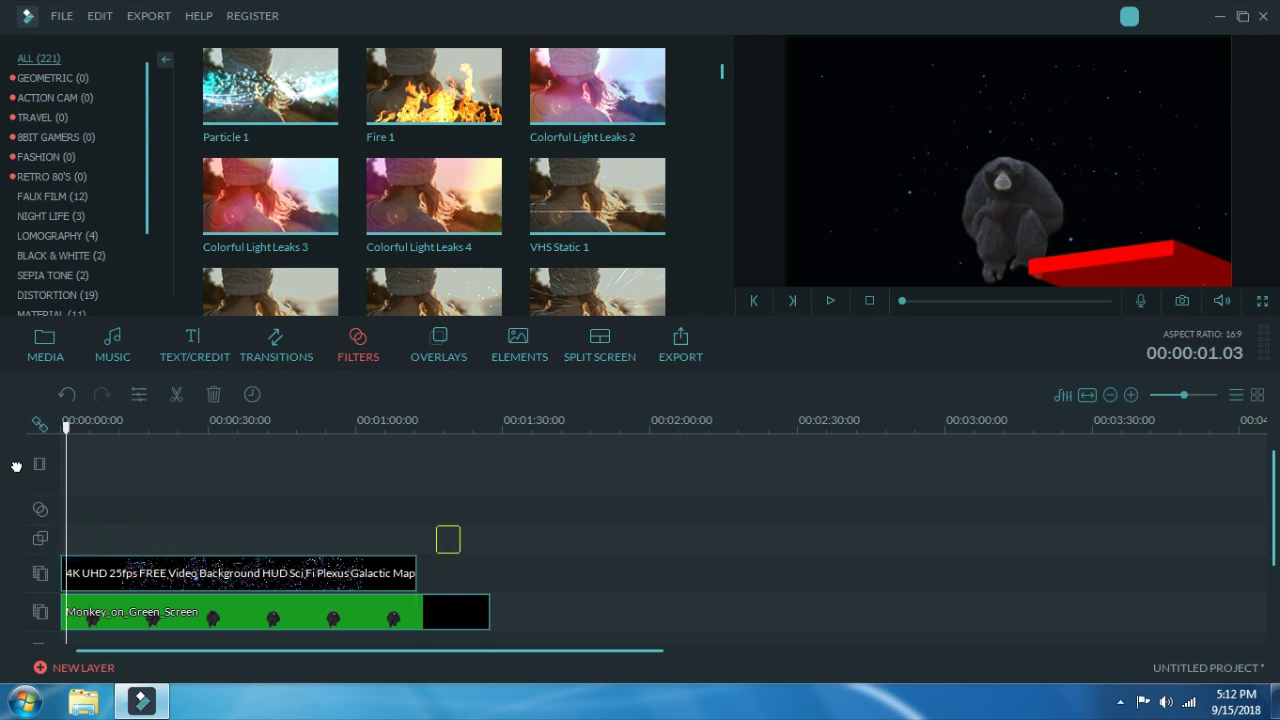
pyautogui.moveTo(16, 466); pyautogui.dragTo(55, 430)
pyautogui.click(831, 300)
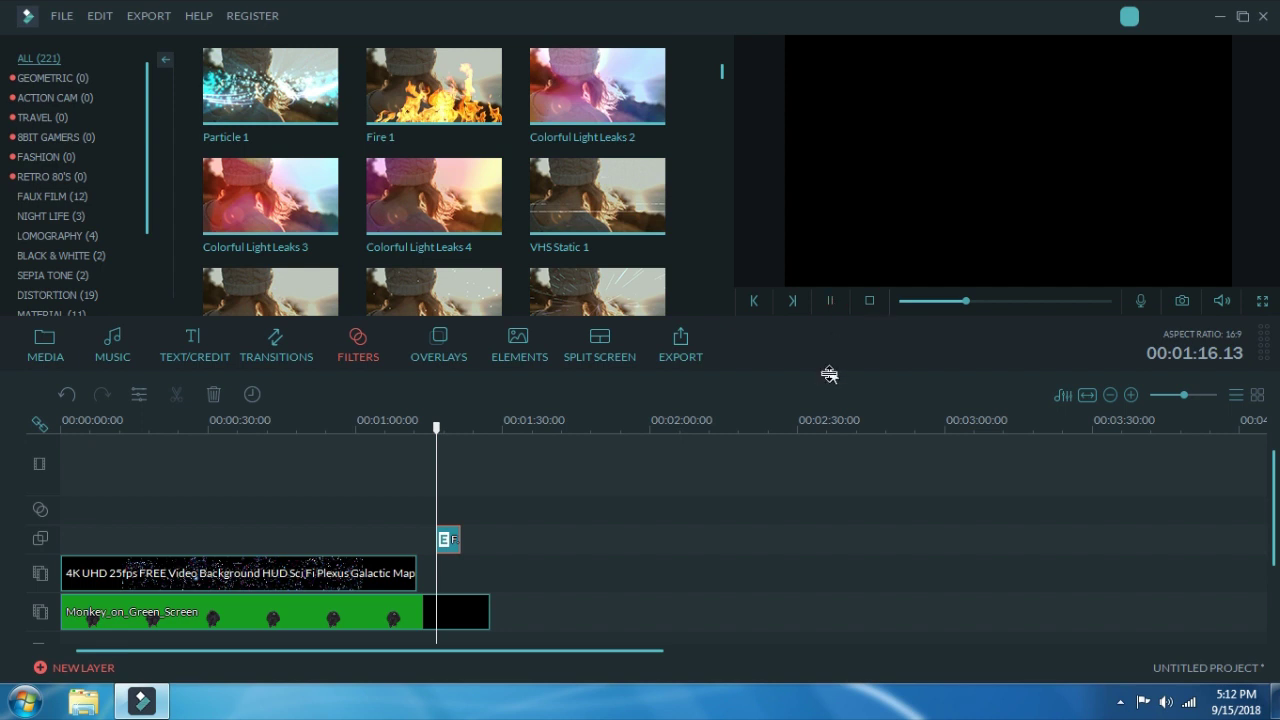
pyautogui.click(830, 301)
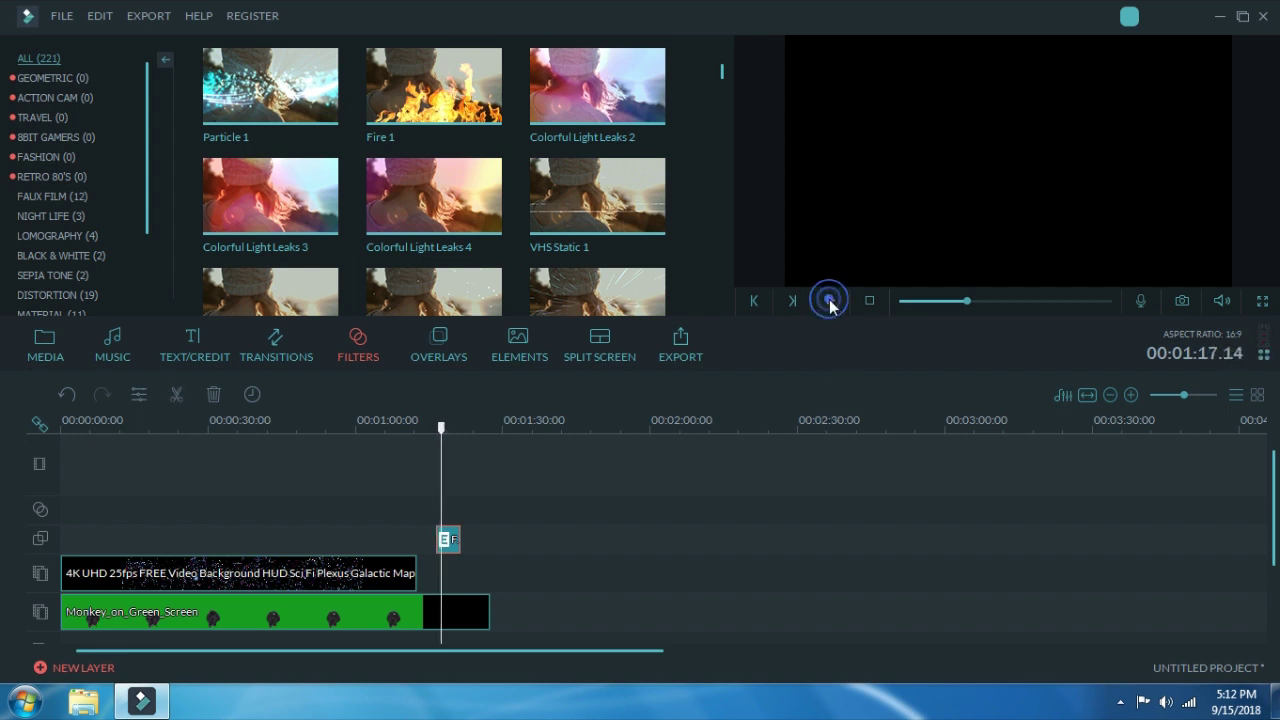
pyautogui.click(1222, 300)
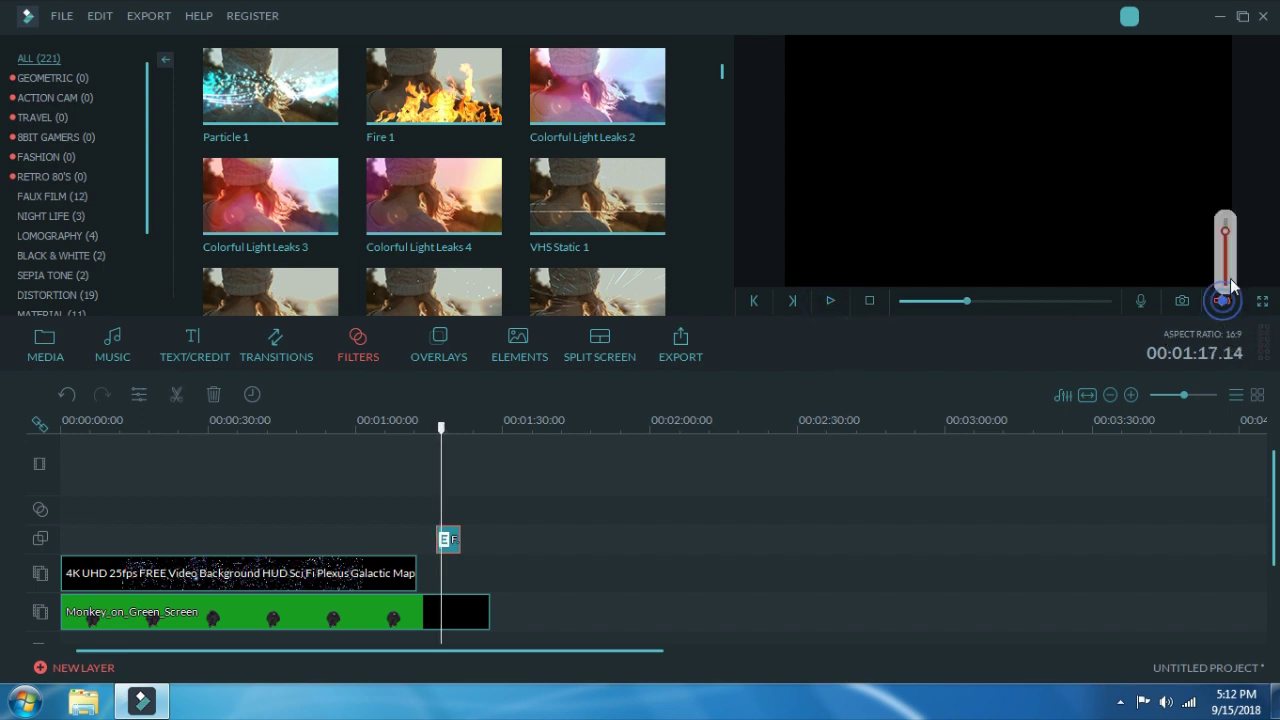
pyautogui.click(832, 302)
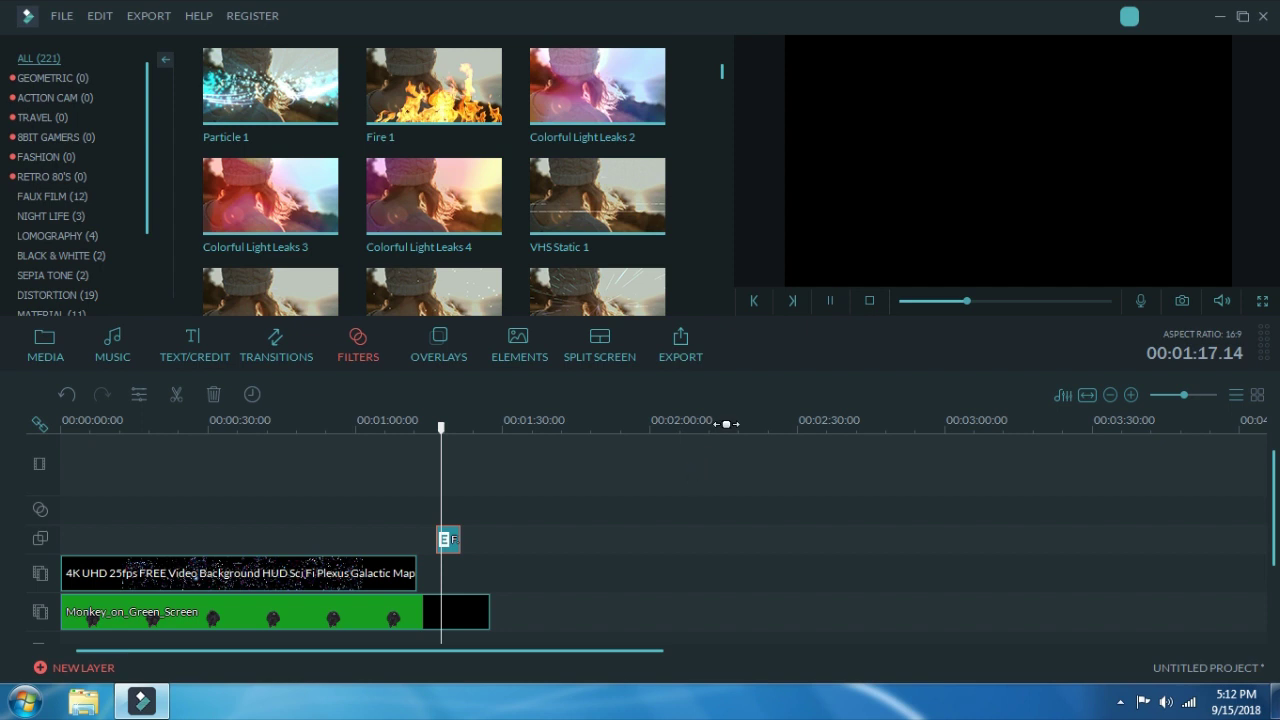
pyautogui.scroll(-3, 648, 462)
pyautogui.scroll(2, 614, 484)
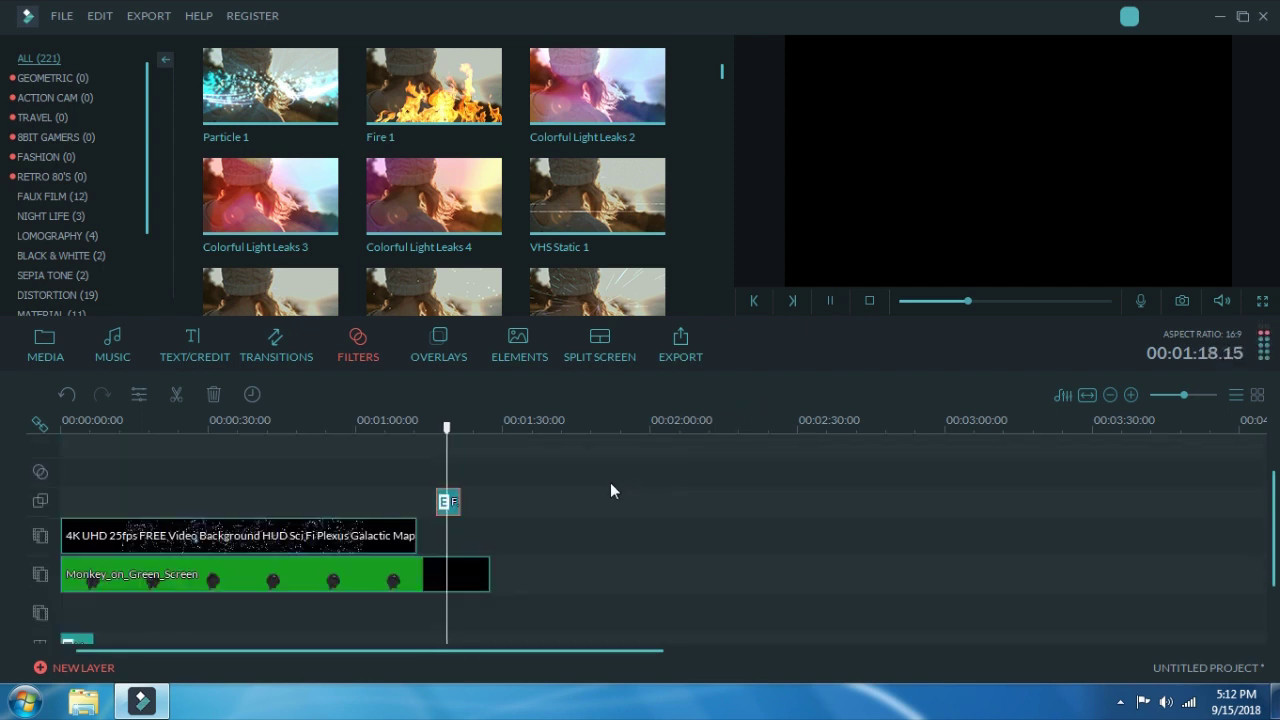
pyautogui.click(436, 538)
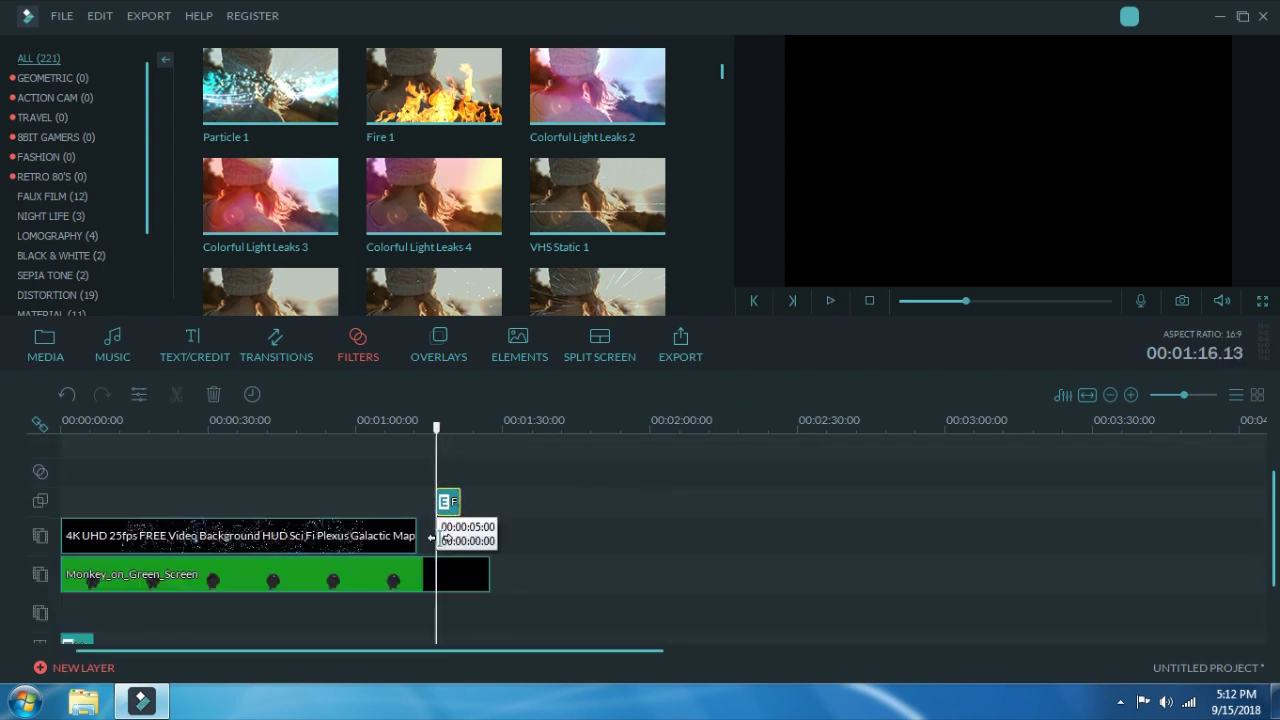
pyautogui.click(448, 501)
pyautogui.scroll(-2, 455, 518)
pyautogui.scroll(2, 451, 518)
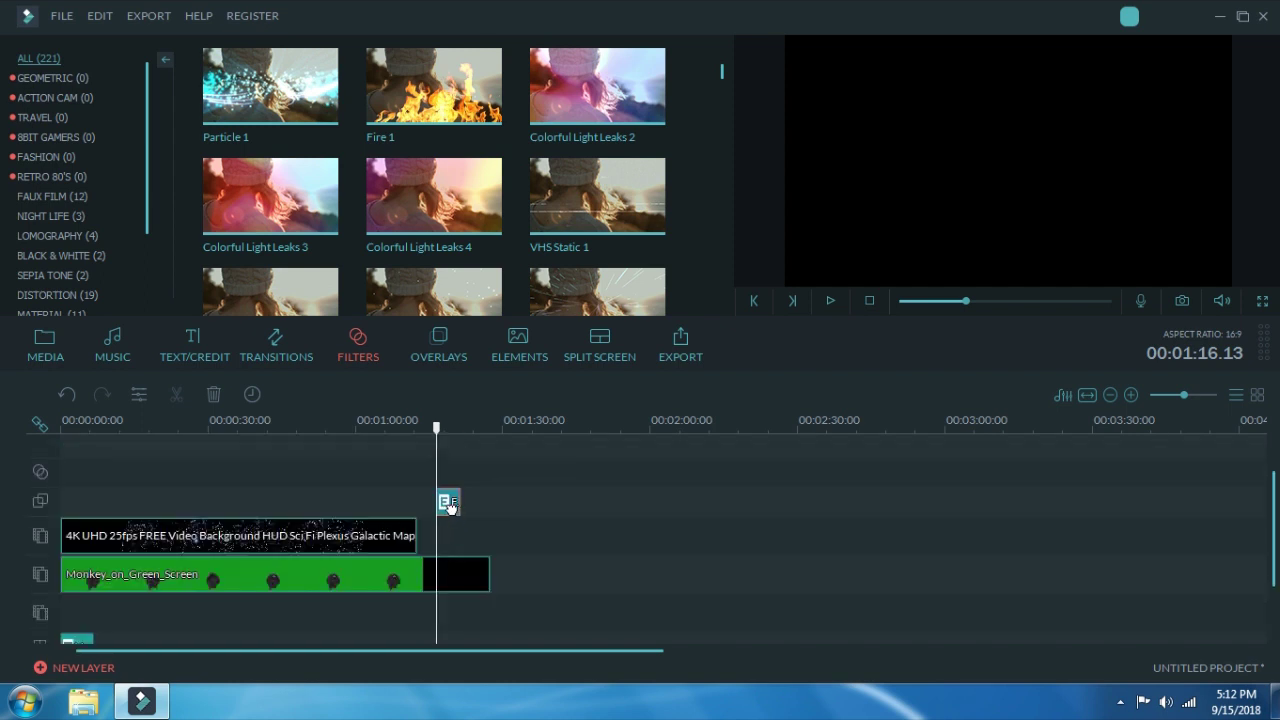
# Step: Move the Fire 1 clip back near the timeline's start on the filter track and look through more filters in the library
pyautogui.moveTo(450, 508); pyautogui.dragTo(71, 482)
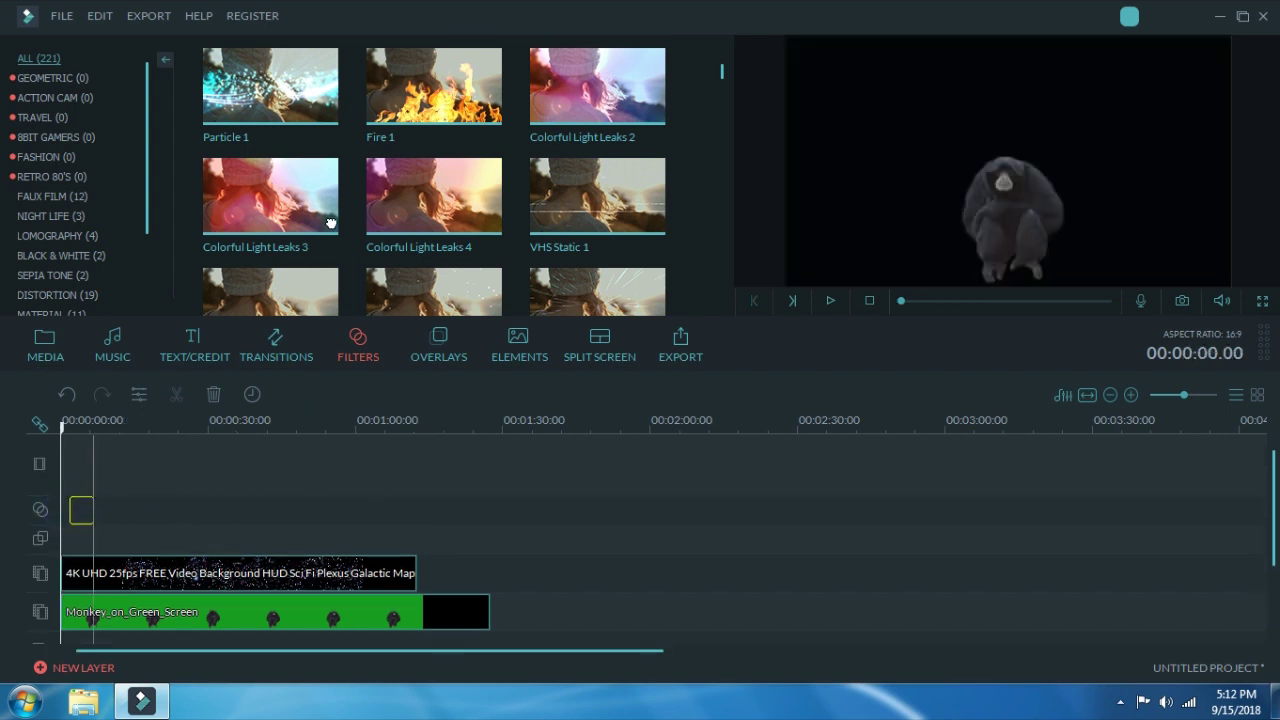
pyautogui.scroll(-10, 332, 220)
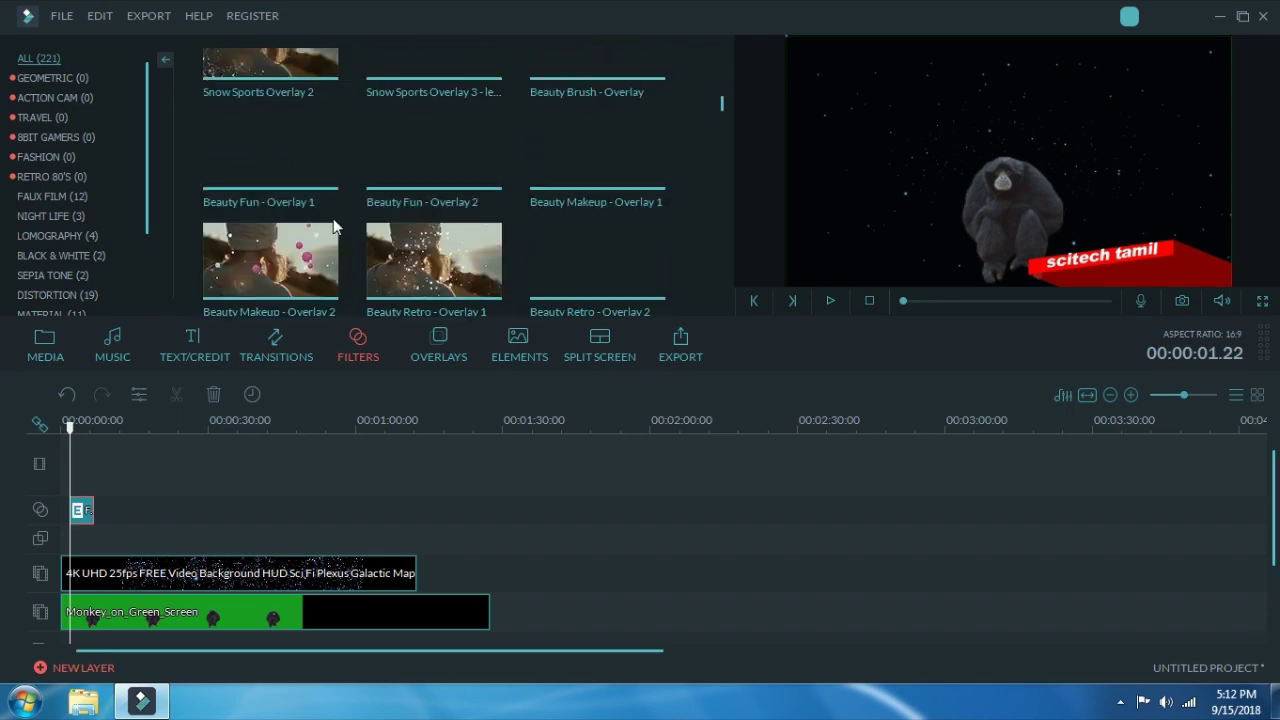
pyautogui.scroll(5, 333, 218)
pyautogui.scroll(-5, 342, 226)
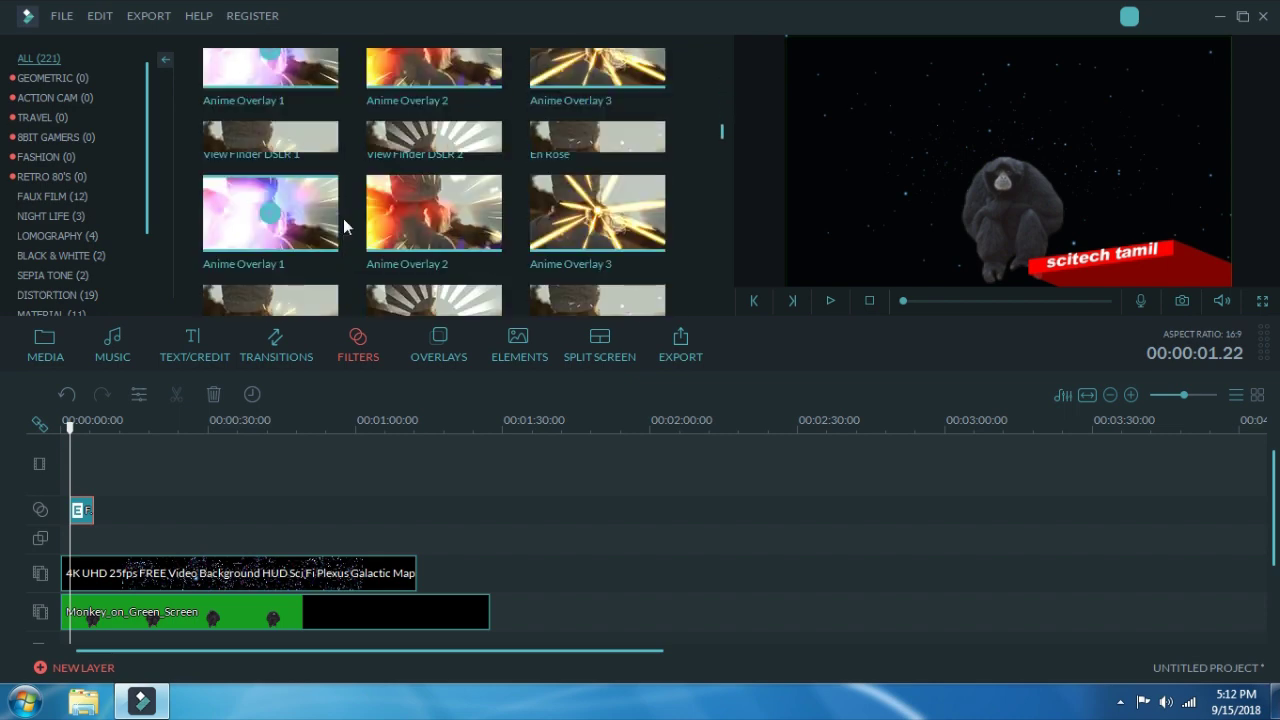
# Step: Delete the Fire 1 filter clip from the timeline
pyautogui.rightClick(85, 510)
pyautogui.click(113, 490)
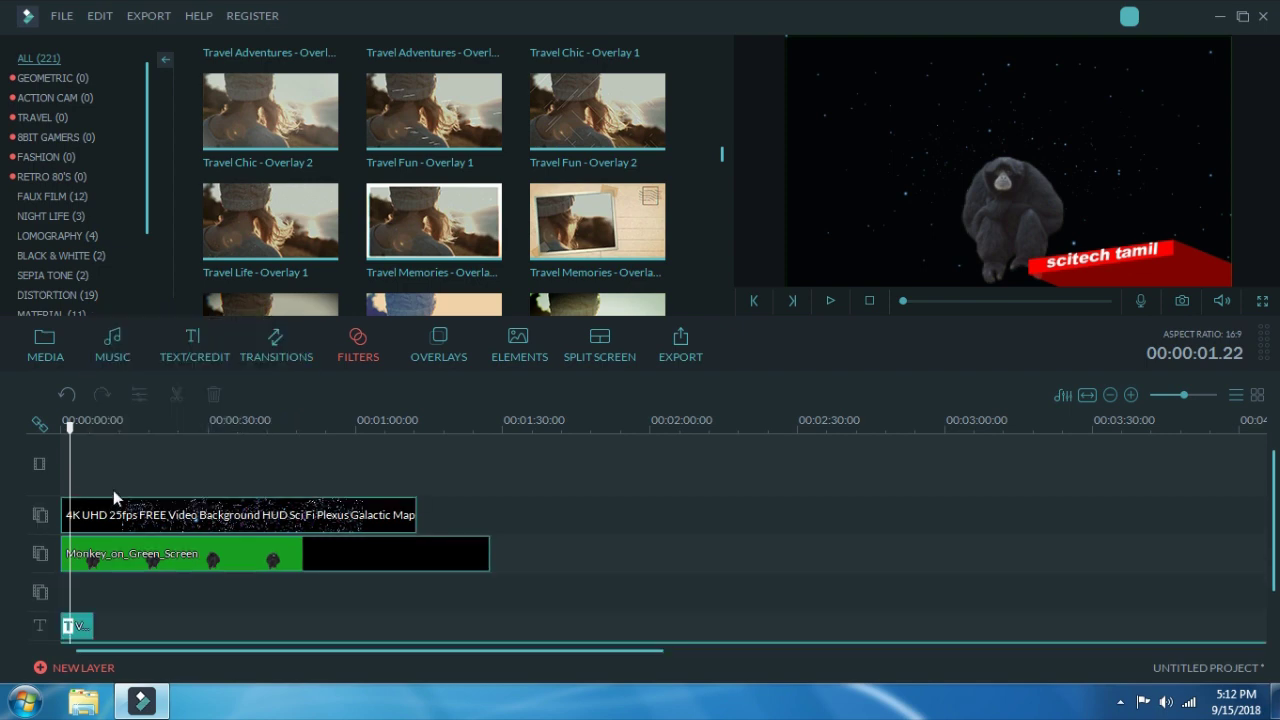
pyautogui.scroll(-1, 113, 490)
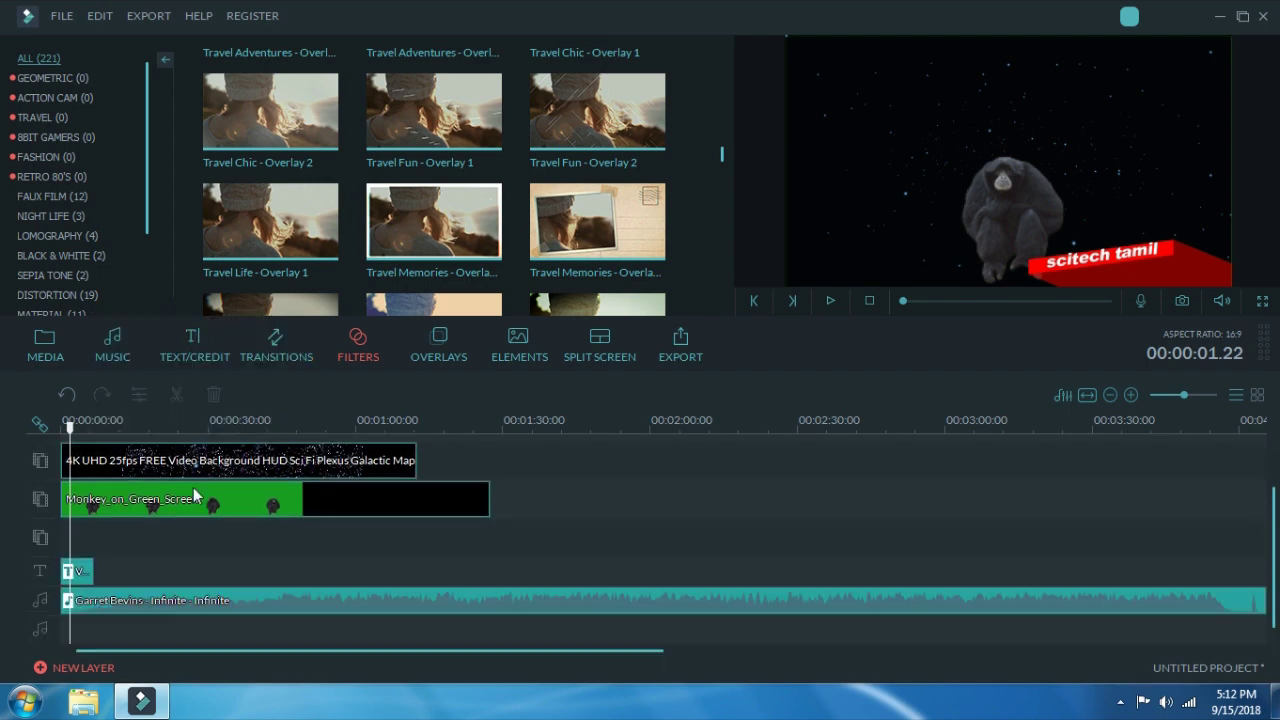
# Step: Move the playhead to about 00:01:10 and browse the elements library from the Vacation graphics to the animal stickers
pyautogui.click(519, 345)
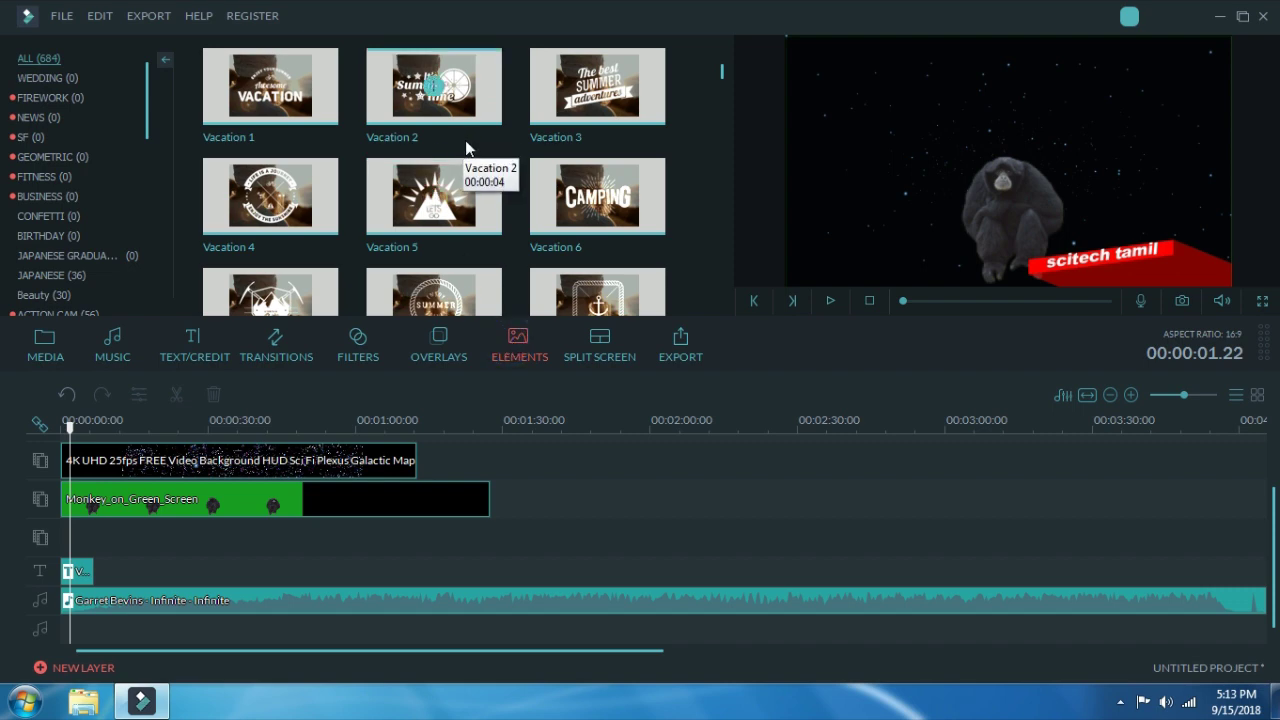
pyautogui.moveTo(72, 428); pyautogui.dragTo(406, 428)
pyautogui.scroll(-5, 476, 219)
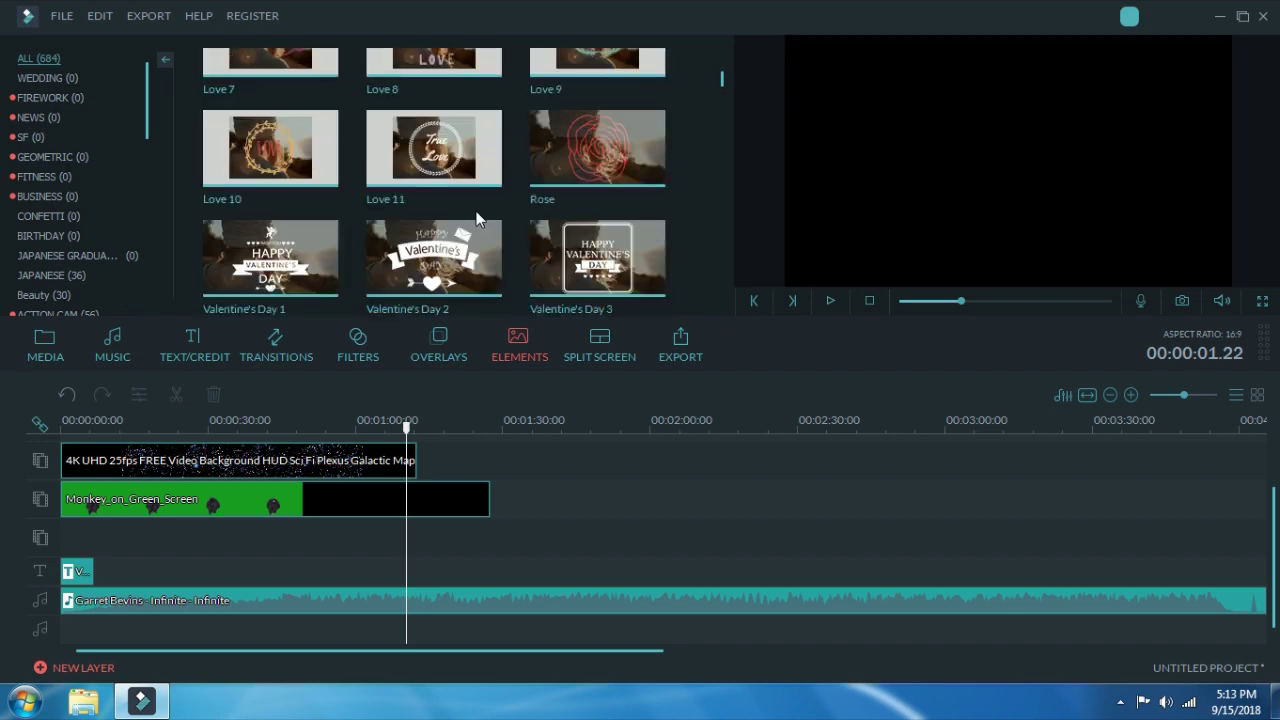
pyautogui.scroll(-10, 476, 211)
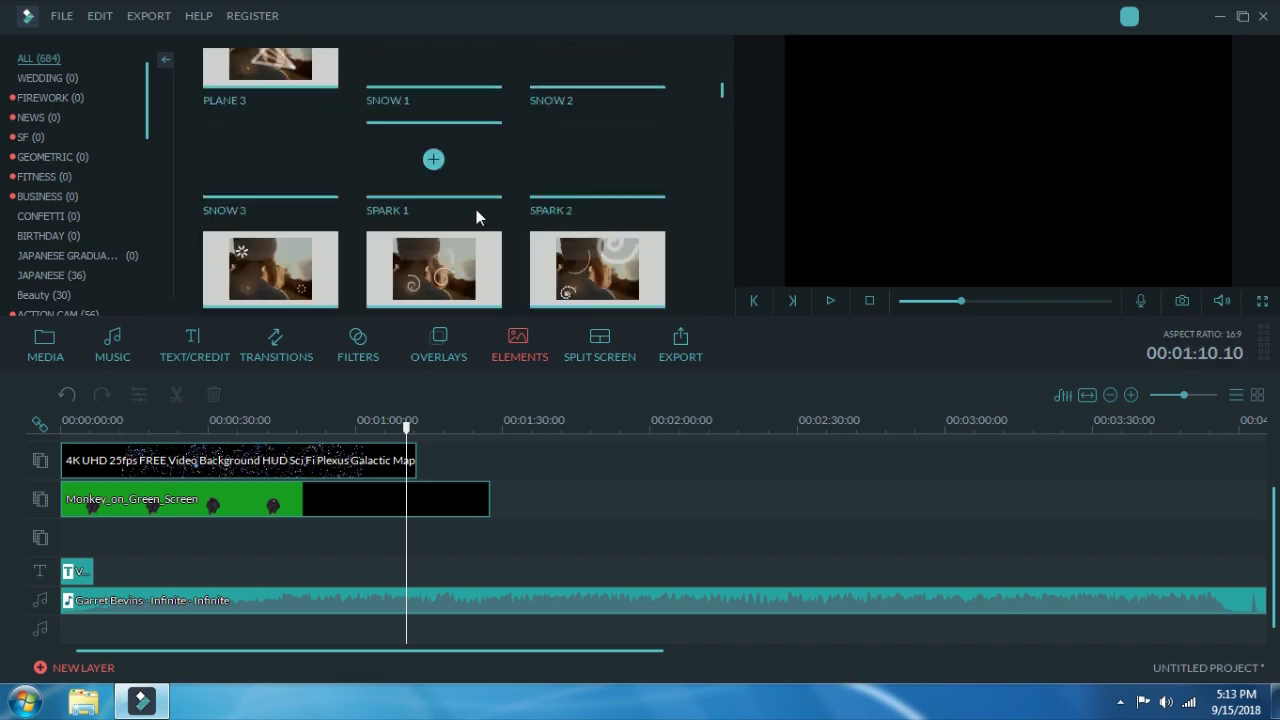
pyautogui.scroll(-2, 476, 209)
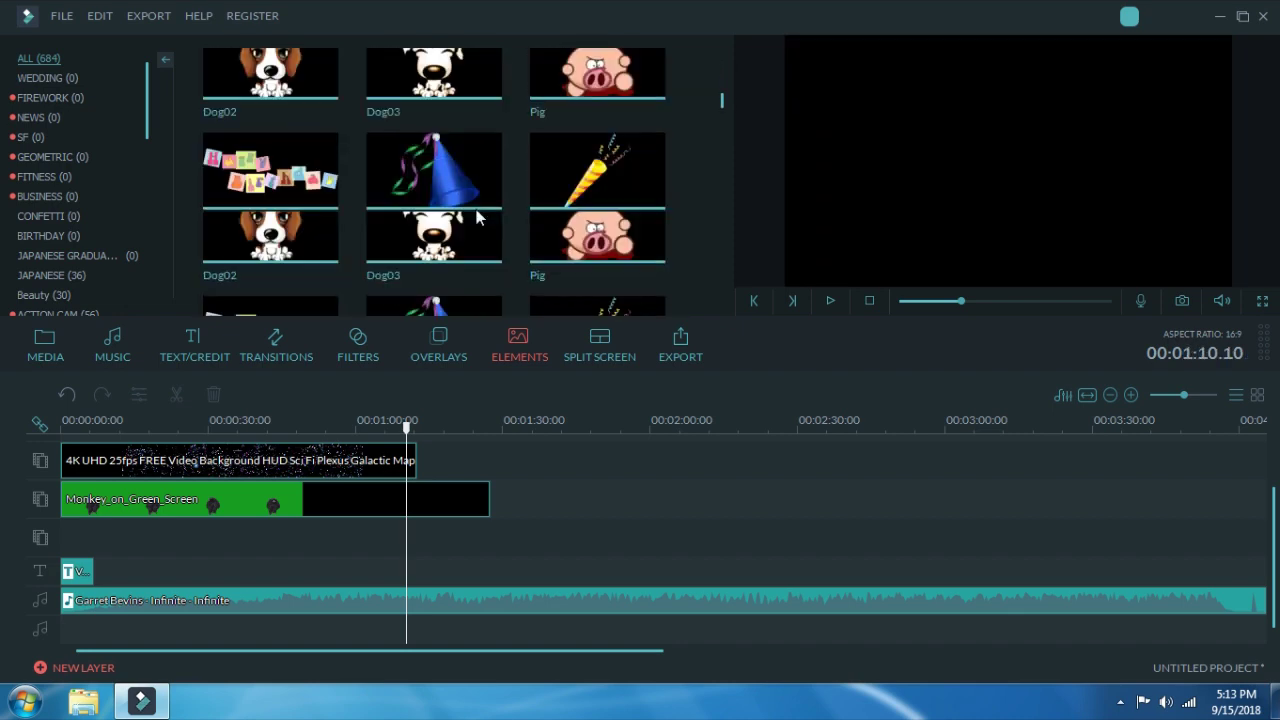
pyautogui.scroll(2, 314, 207)
# Step: Preview the Dog02 element and look through the birthday, Christmas and hair elements that follow it
pyautogui.click(313, 226)
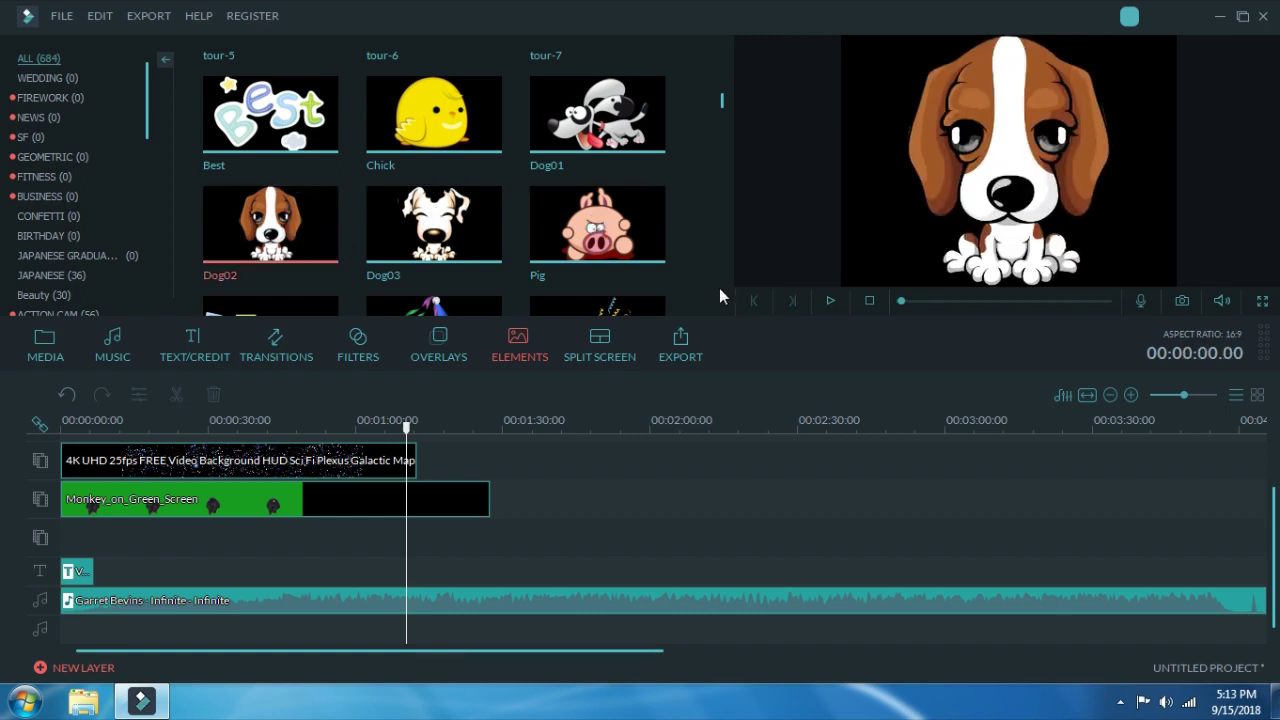
pyautogui.click(825, 302)
pyautogui.scroll(-10, 598, 222)
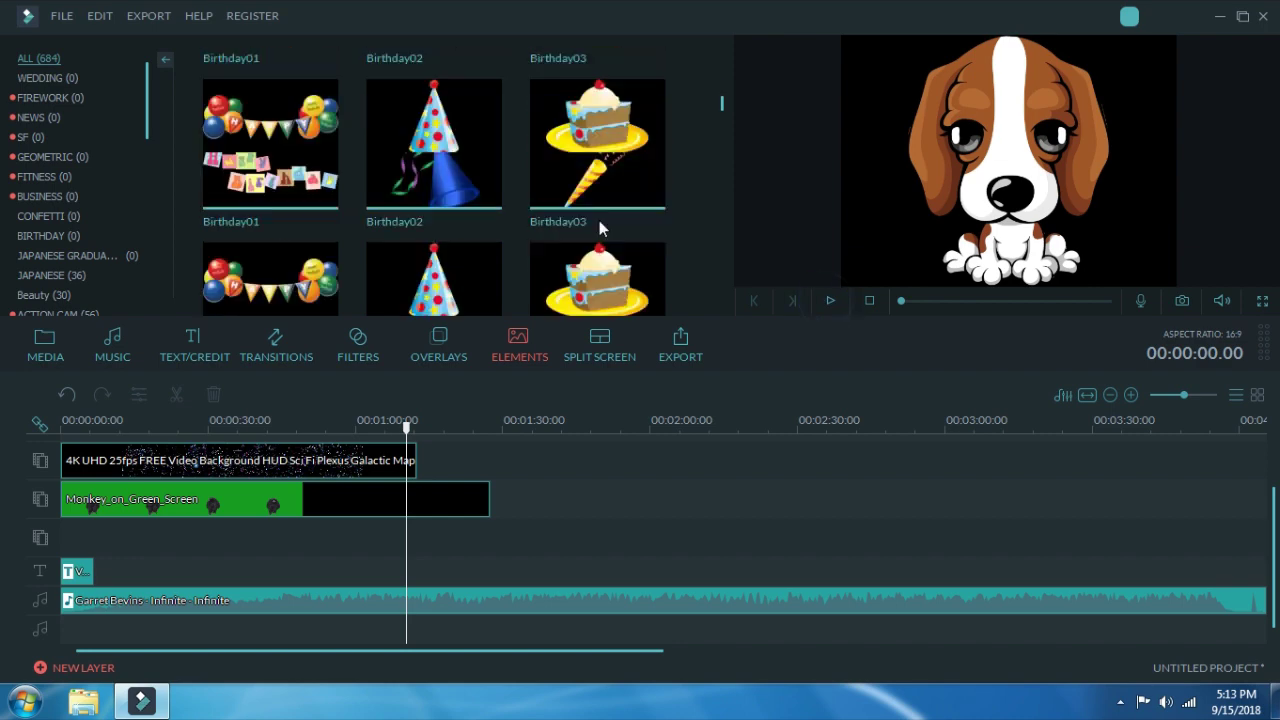
pyautogui.scroll(-10, 592, 222)
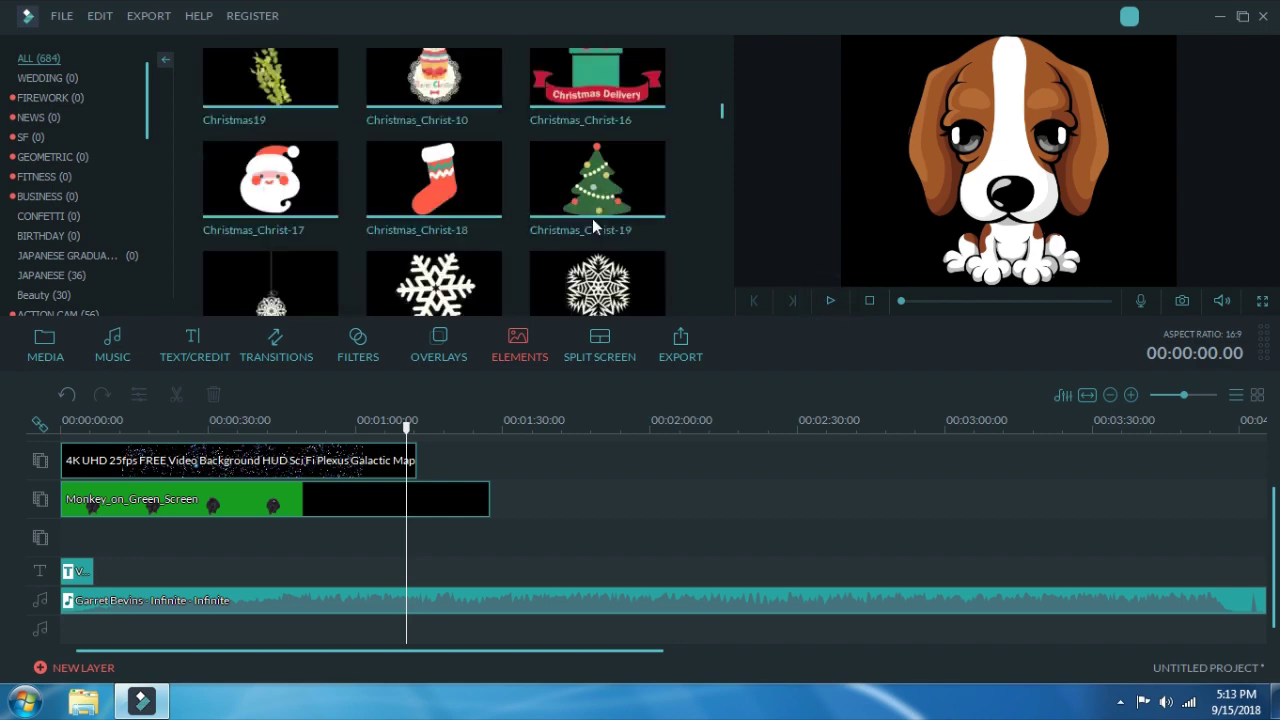
pyautogui.scroll(-10, 592, 227)
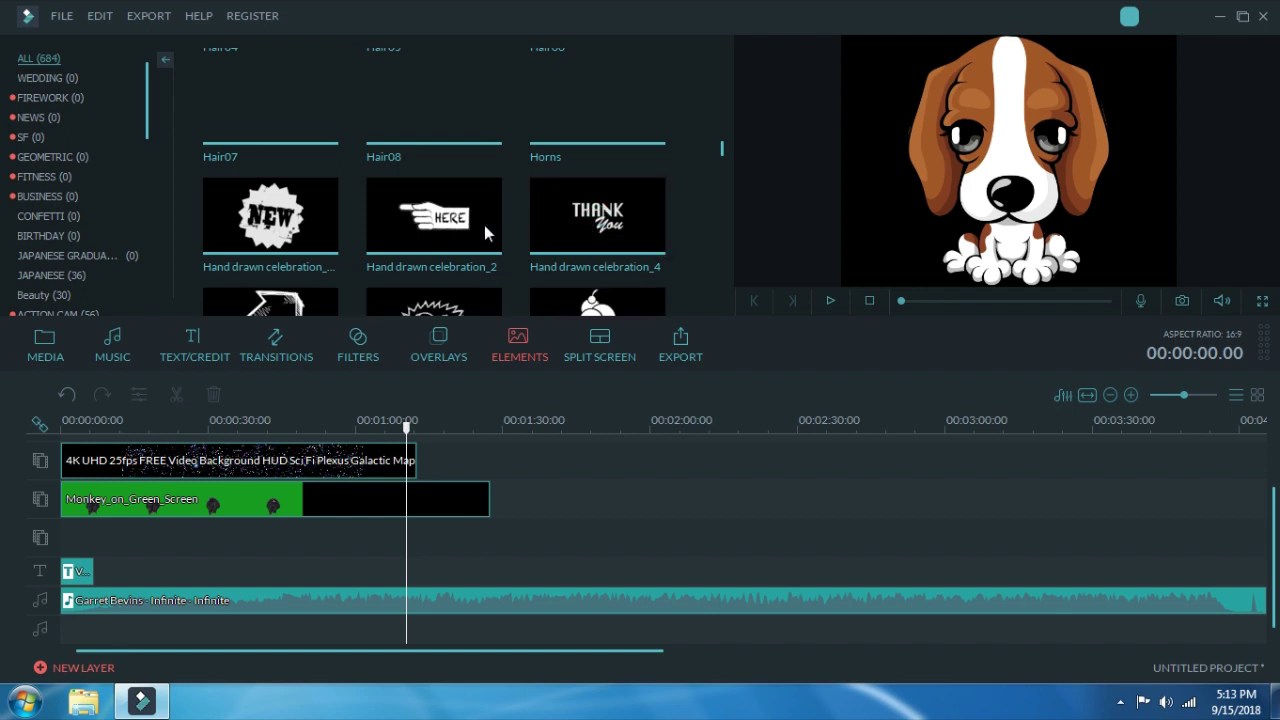
# Step: Preview the Hand drawn celebration_2 and Wedding Pack_8 elements and look further through the elements library
pyautogui.click(482, 215)
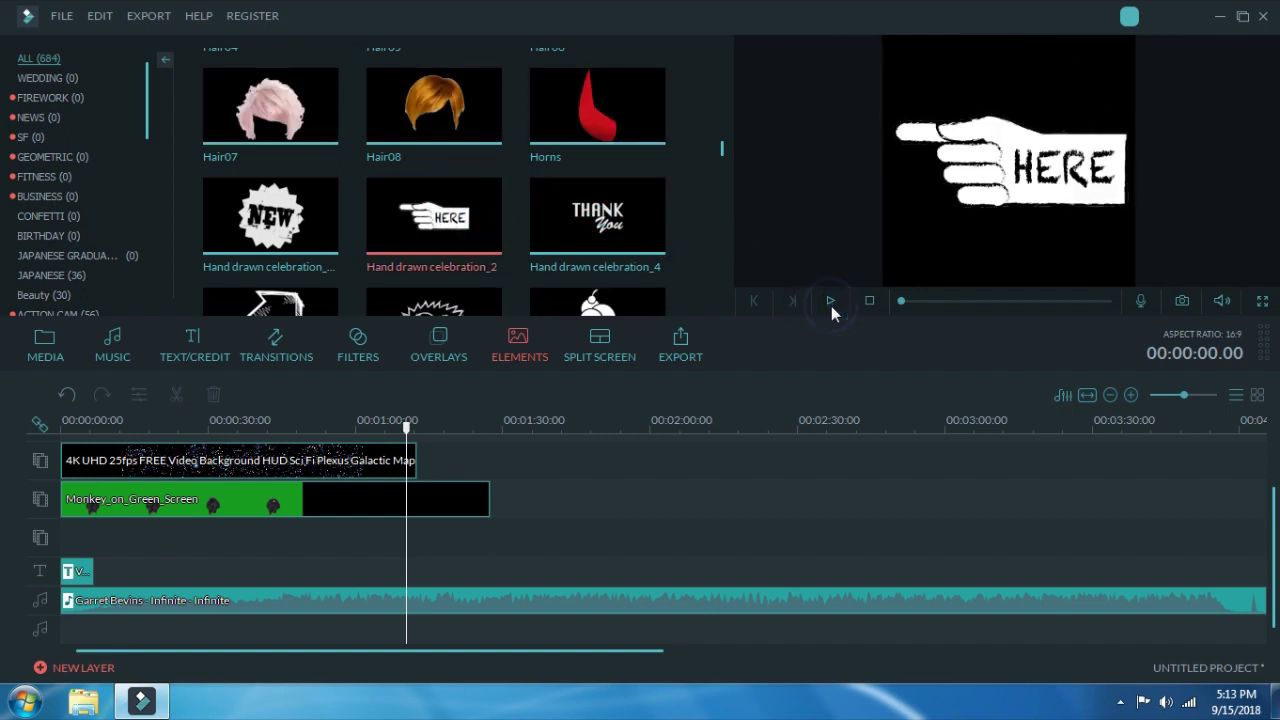
pyautogui.scroll(-5, 492, 168)
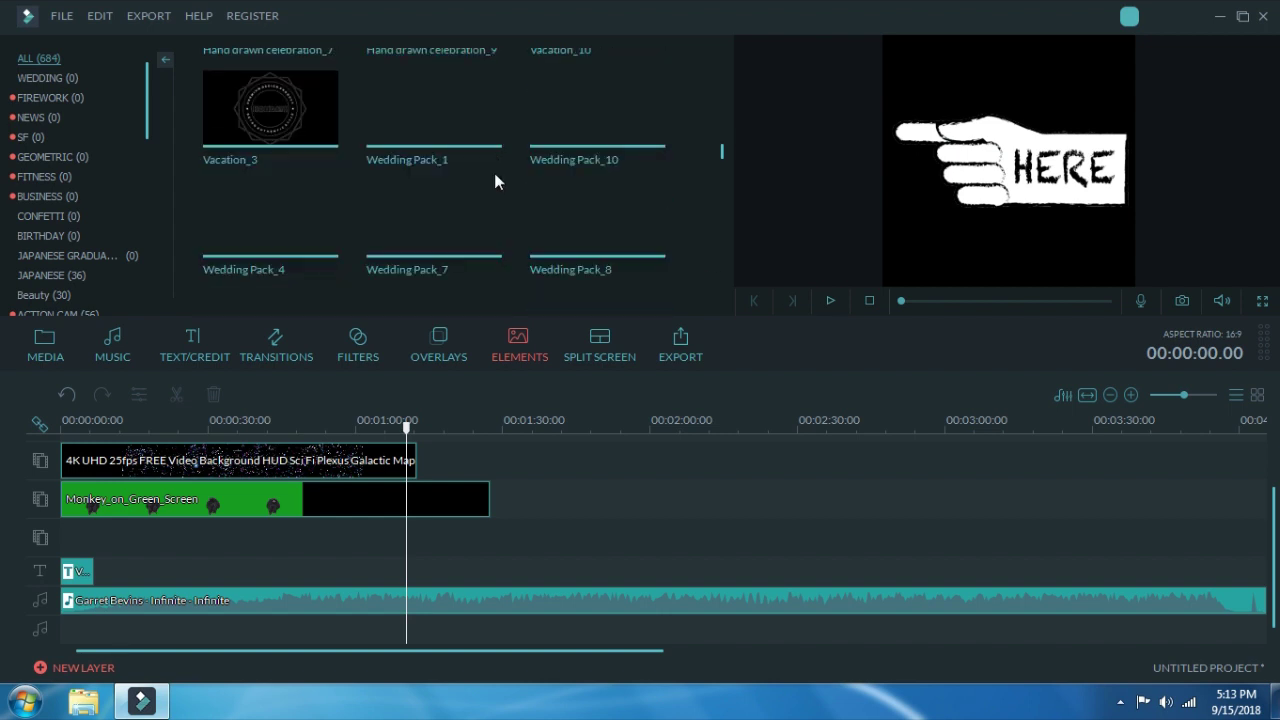
pyautogui.click(560, 219)
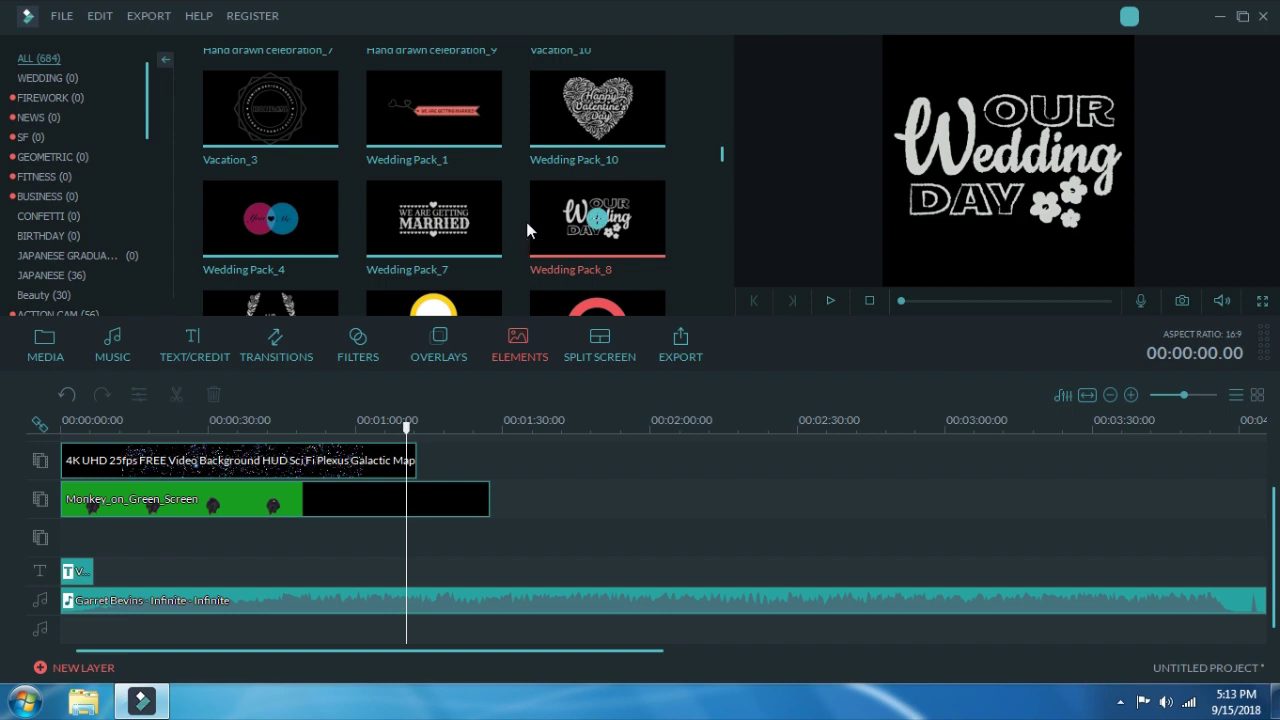
pyautogui.scroll(-5, 526, 228)
pyautogui.scroll(-10, 527, 222)
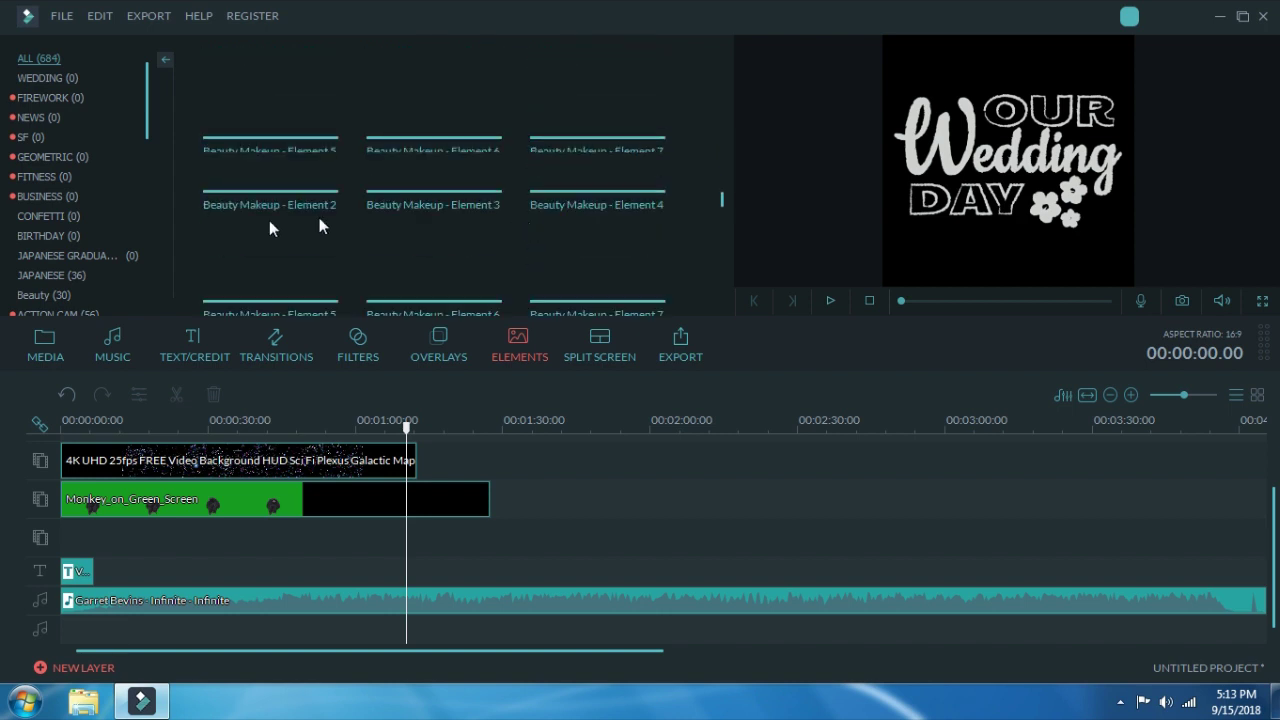
# Step: Show the Japanese elements category, play the flying crane Traditional Element, and look through the category's other elements
pyautogui.click(66, 274)
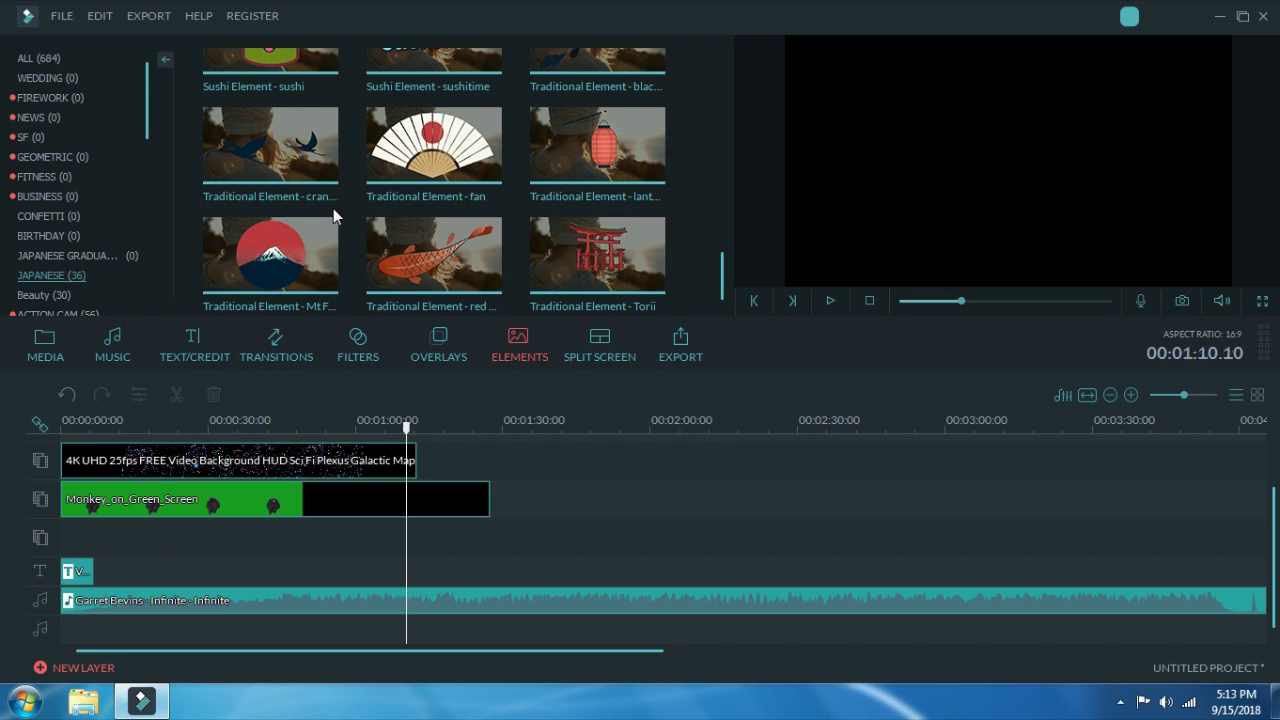
pyautogui.click(285, 170)
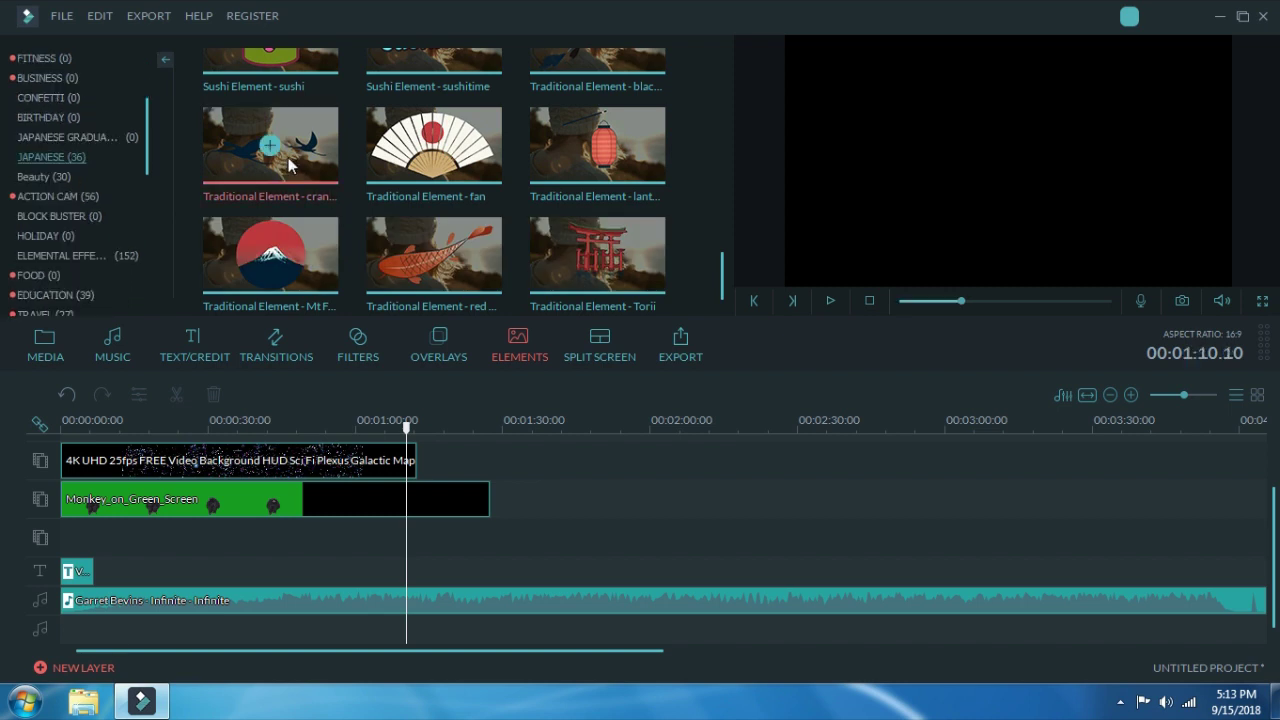
pyautogui.click(829, 301)
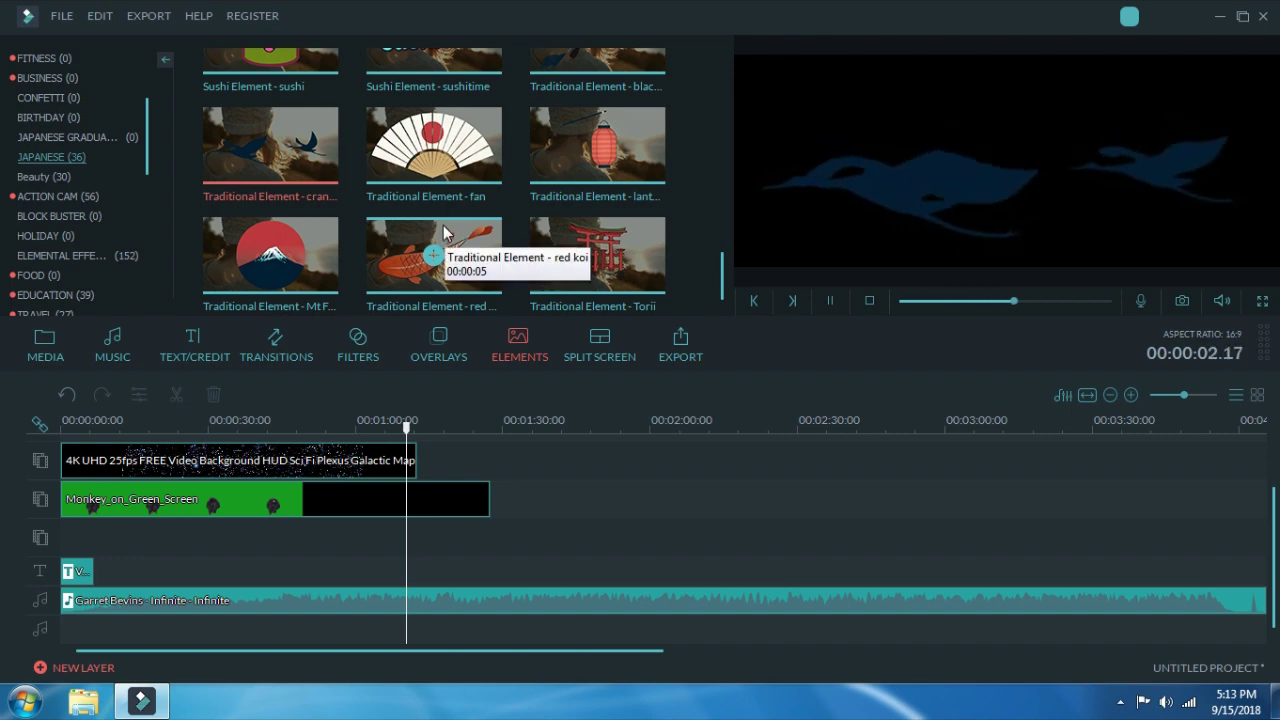
pyautogui.scroll(10, 444, 228)
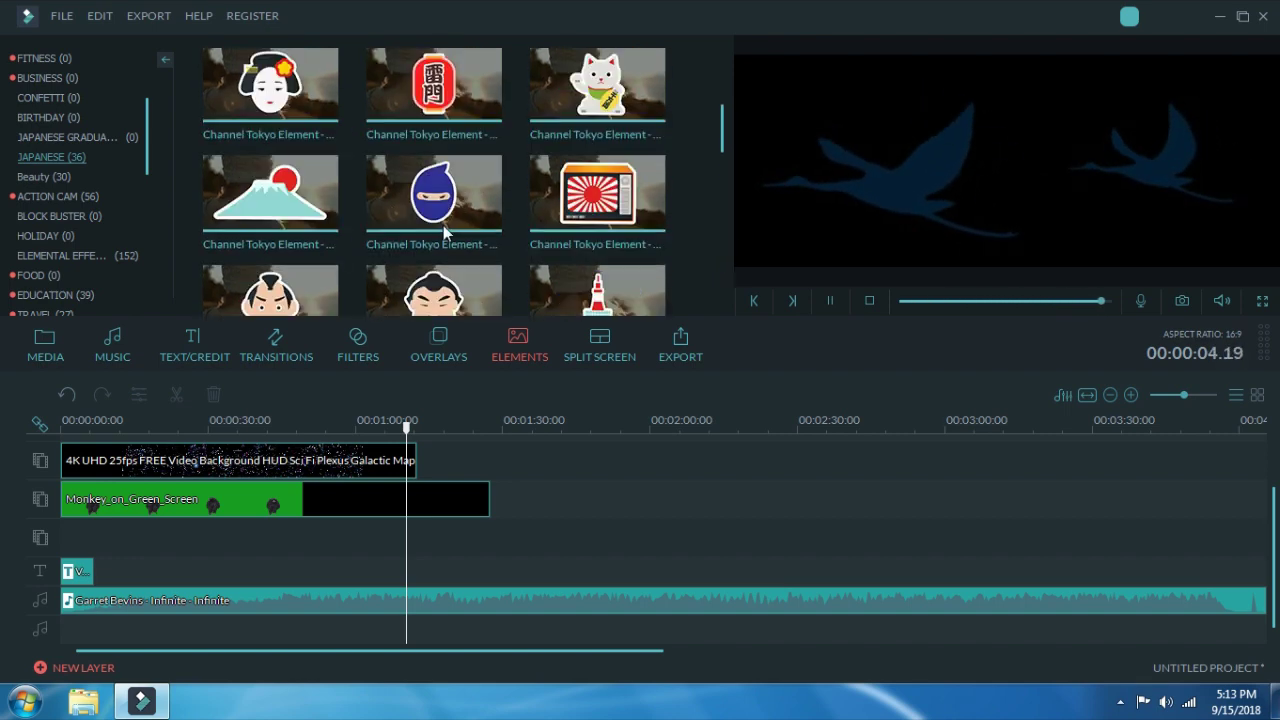
pyautogui.scroll(-2, 443, 228)
pyautogui.scroll(2, 443, 228)
# Step: Play the previews of Anime Element 2, Anime Element 3 and Anime Element 1 in the Japanese category
pyautogui.moveTo(481, 111)
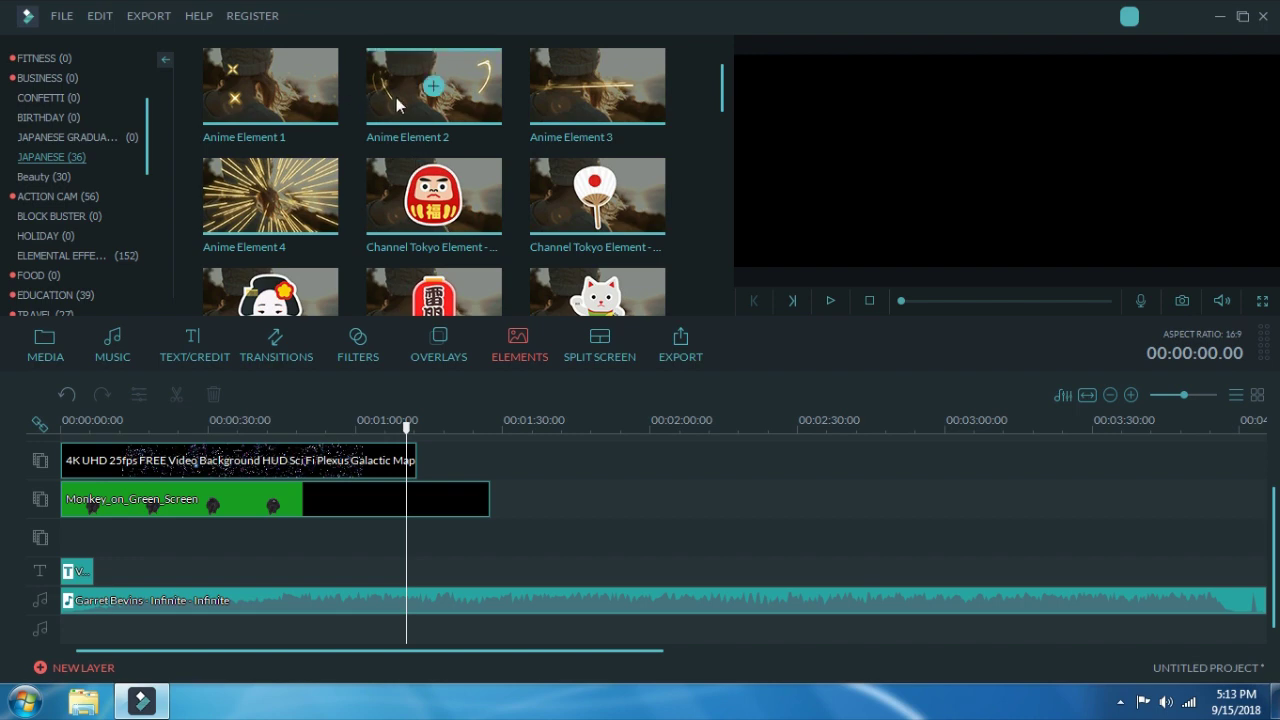
pyautogui.click(829, 300)
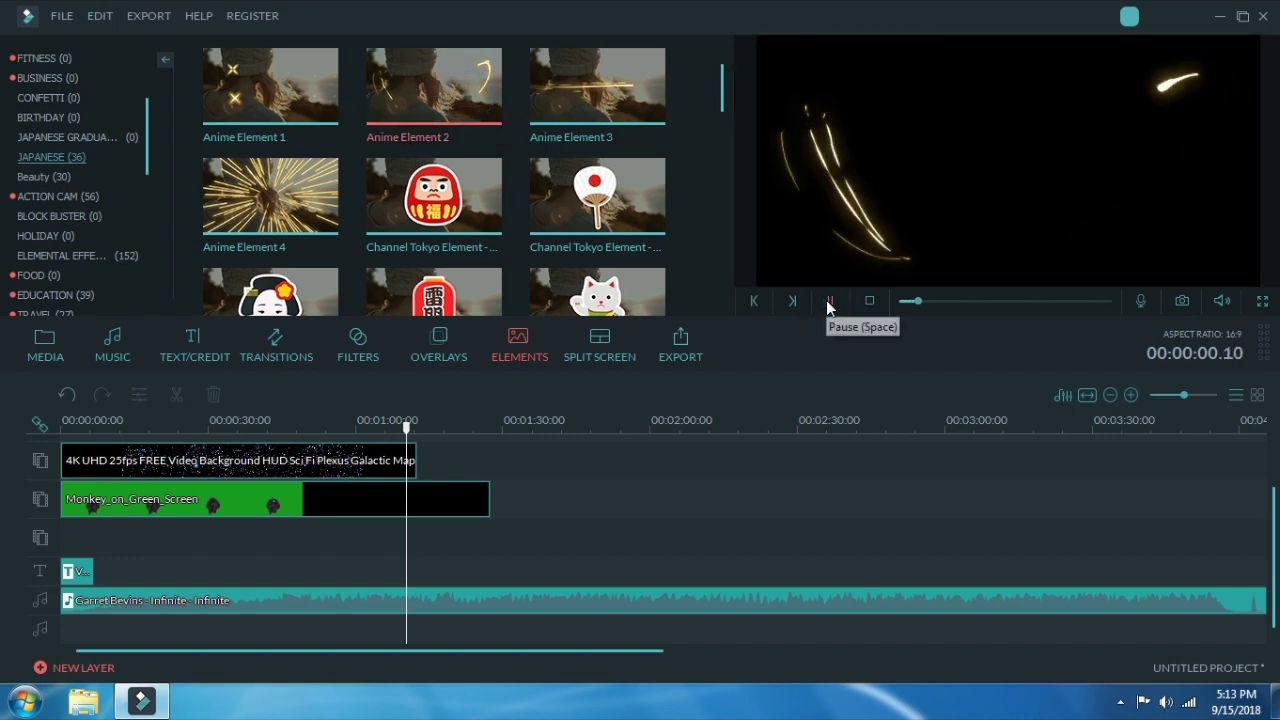
pyautogui.click(622, 111)
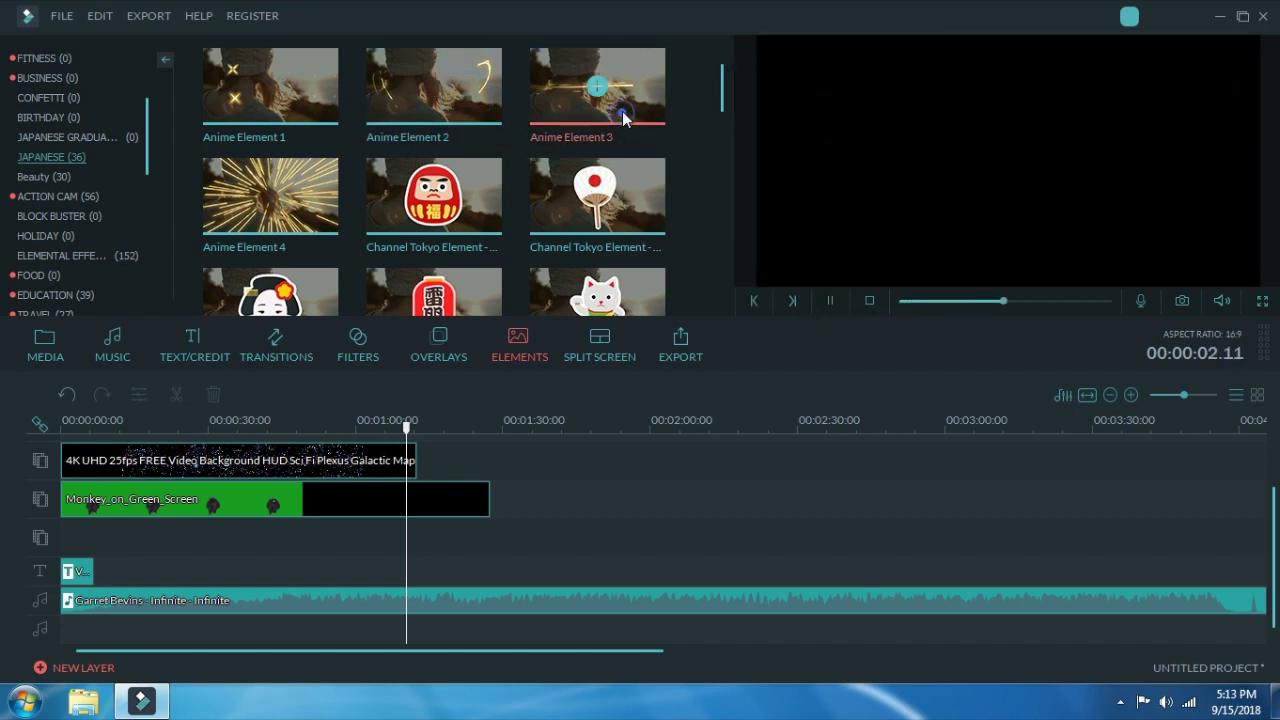
pyautogui.click(822, 300)
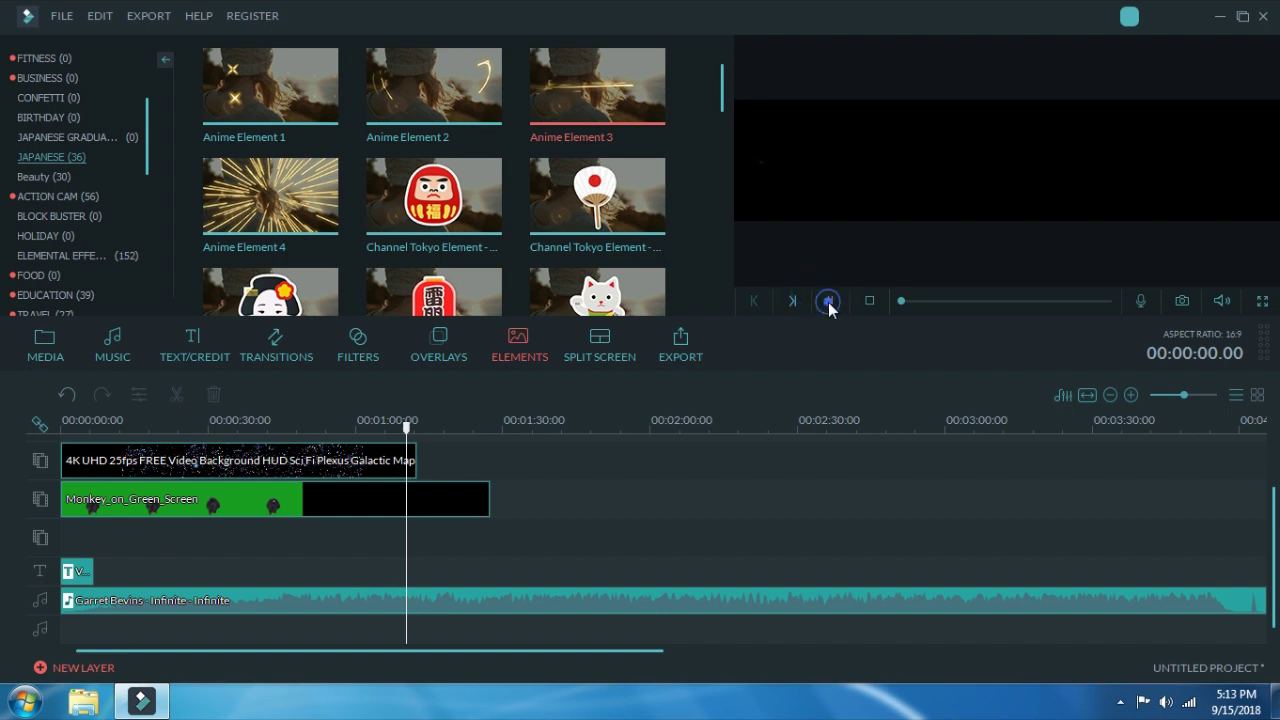
pyautogui.click(307, 123)
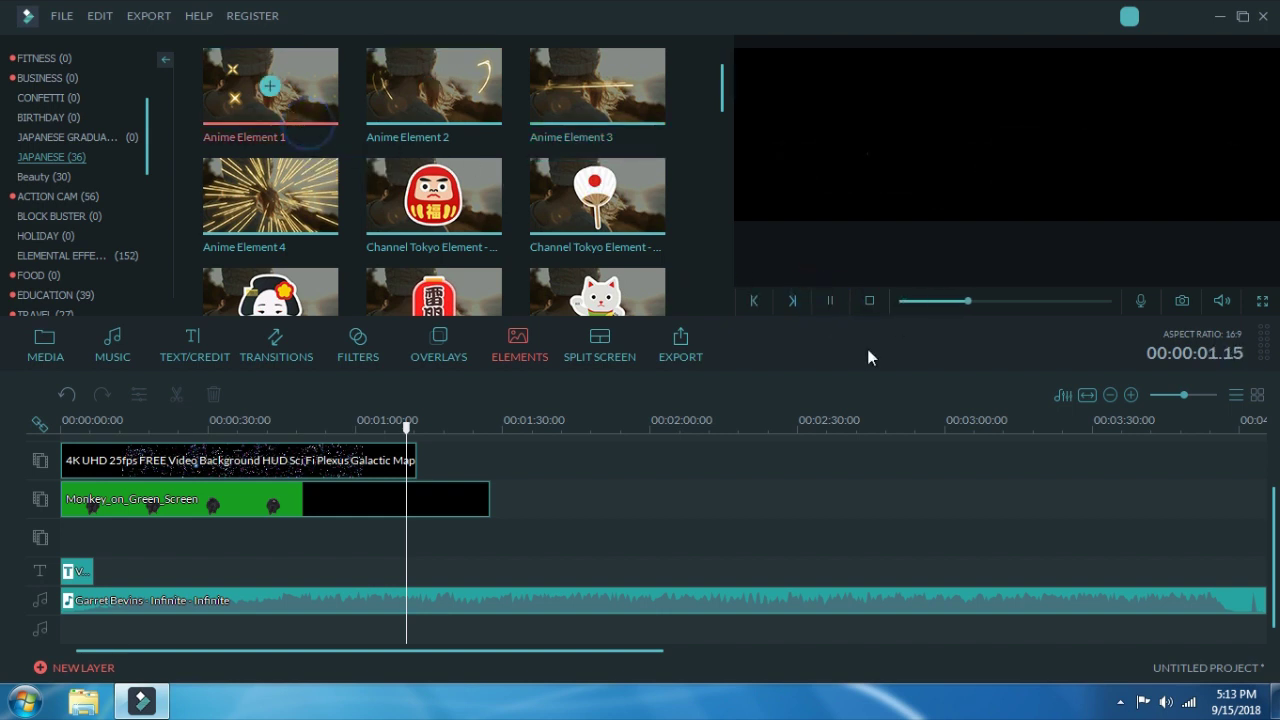
pyautogui.click(822, 300)
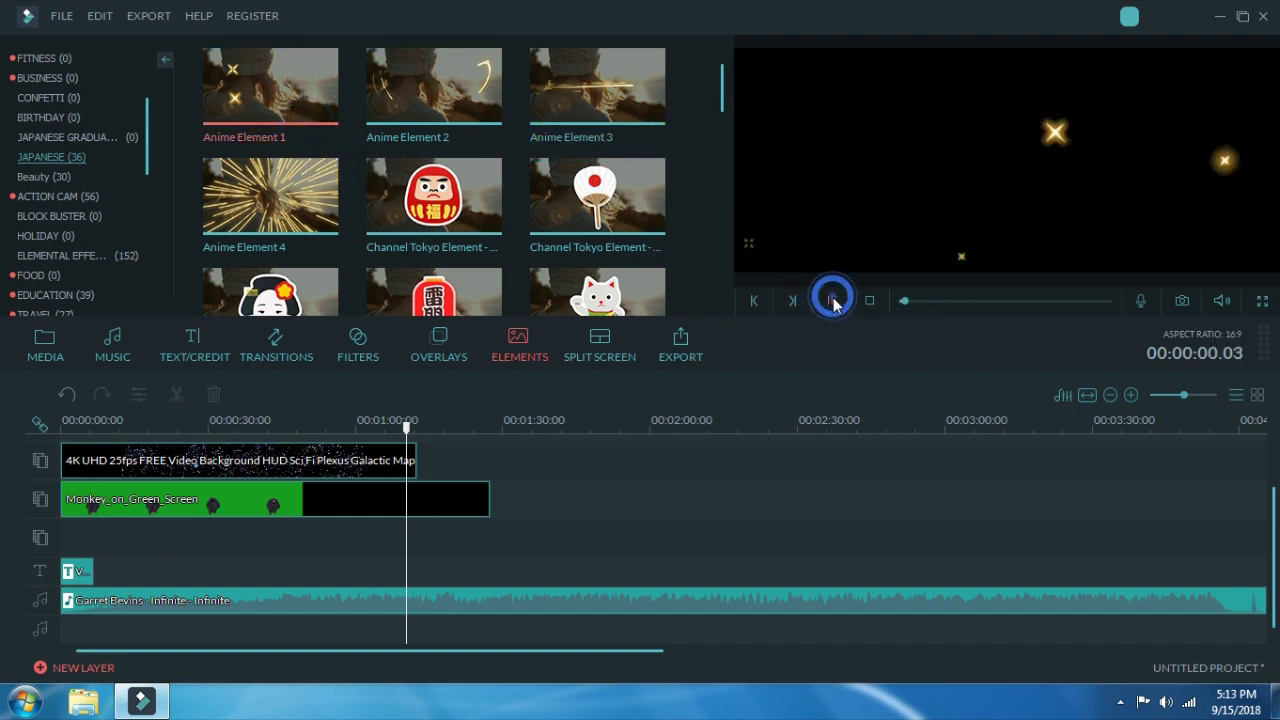
# Step: Select the daruma Channel Tokyo Element and play the preview of Anime Element 4 in the Japanese category
pyautogui.click(367, 212)
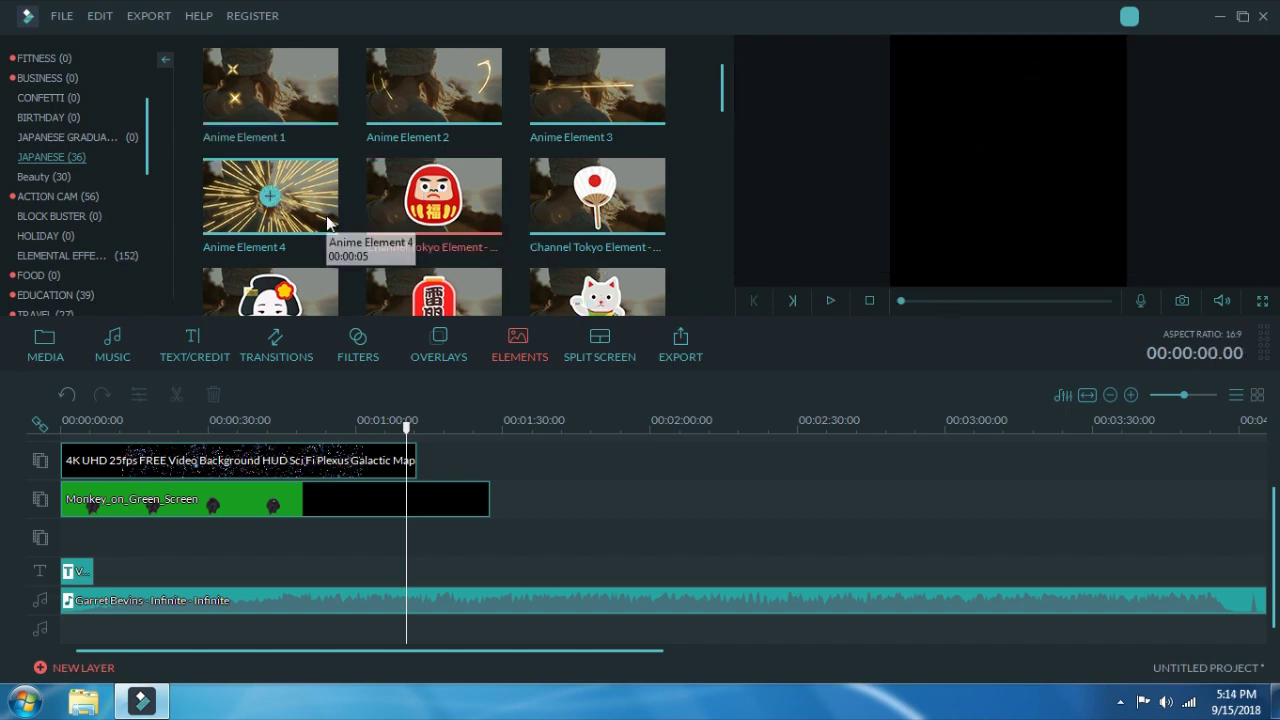
pyautogui.click(264, 194)
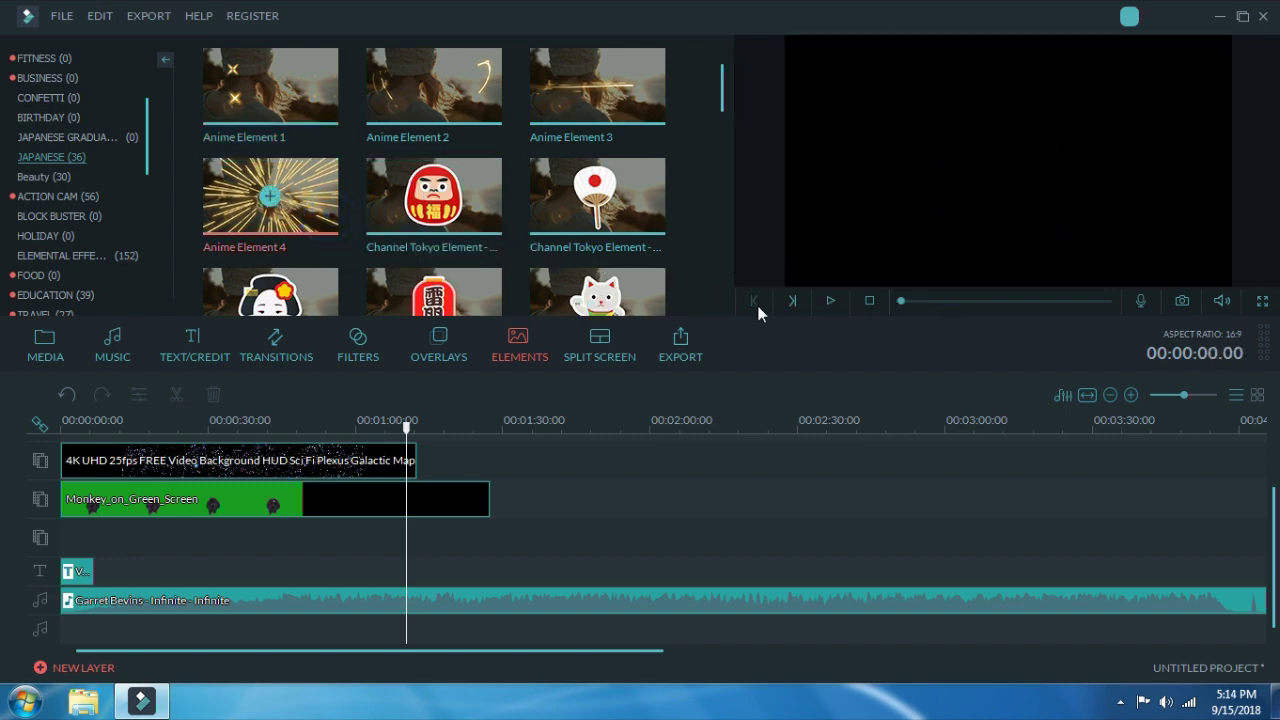
pyautogui.click(827, 300)
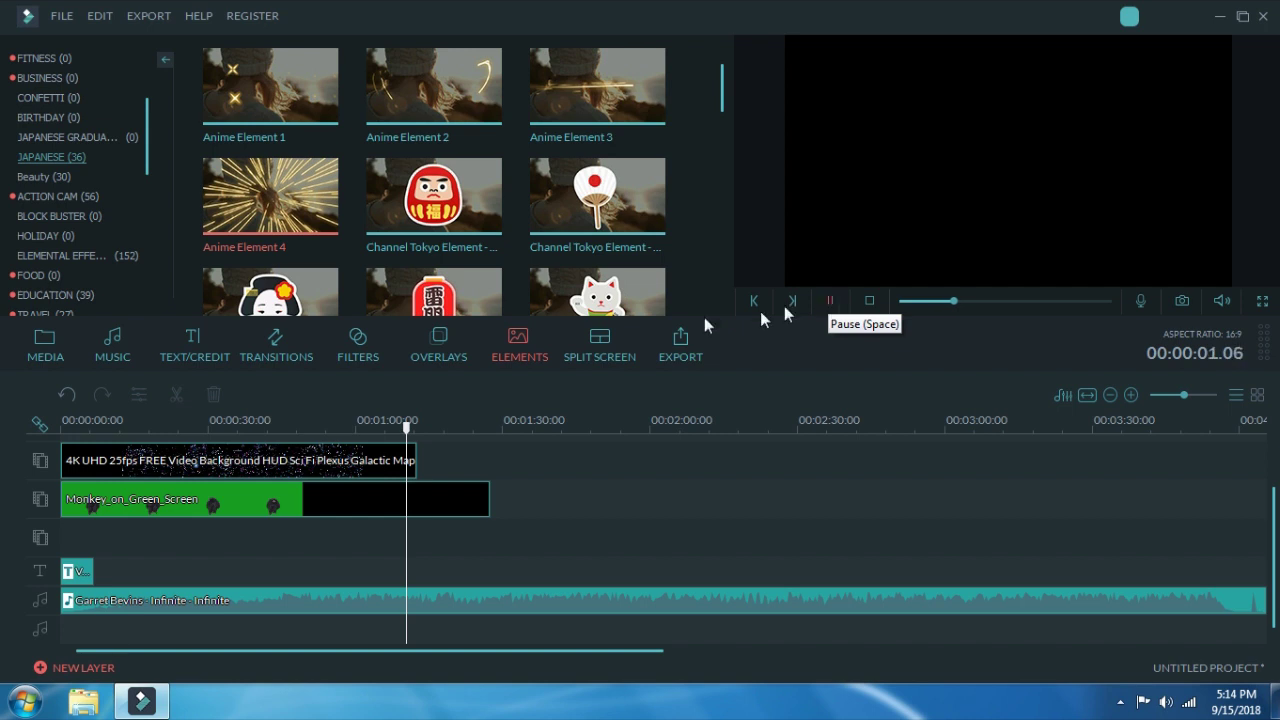
# Step: Show the split screen layouts and play the previews of a two-screen layout and the six-screen grid
pyautogui.click(601, 347)
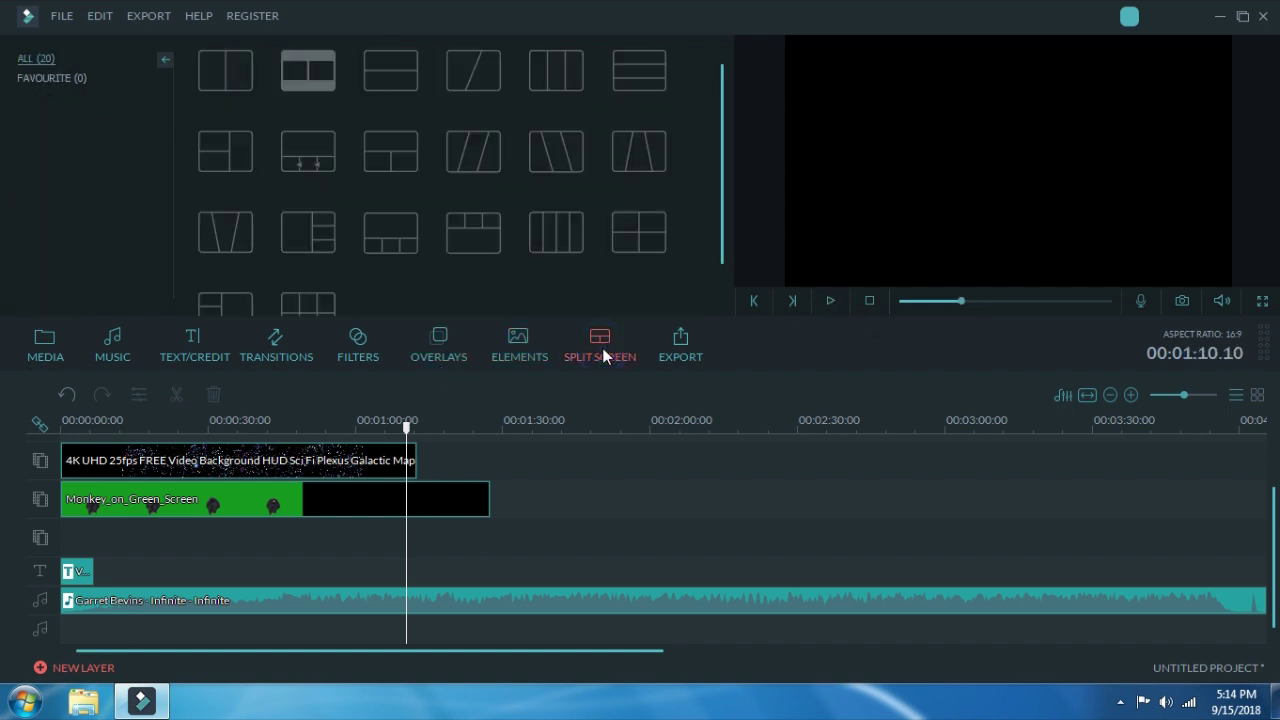
pyautogui.moveTo(323, 90)
pyautogui.click(828, 301)
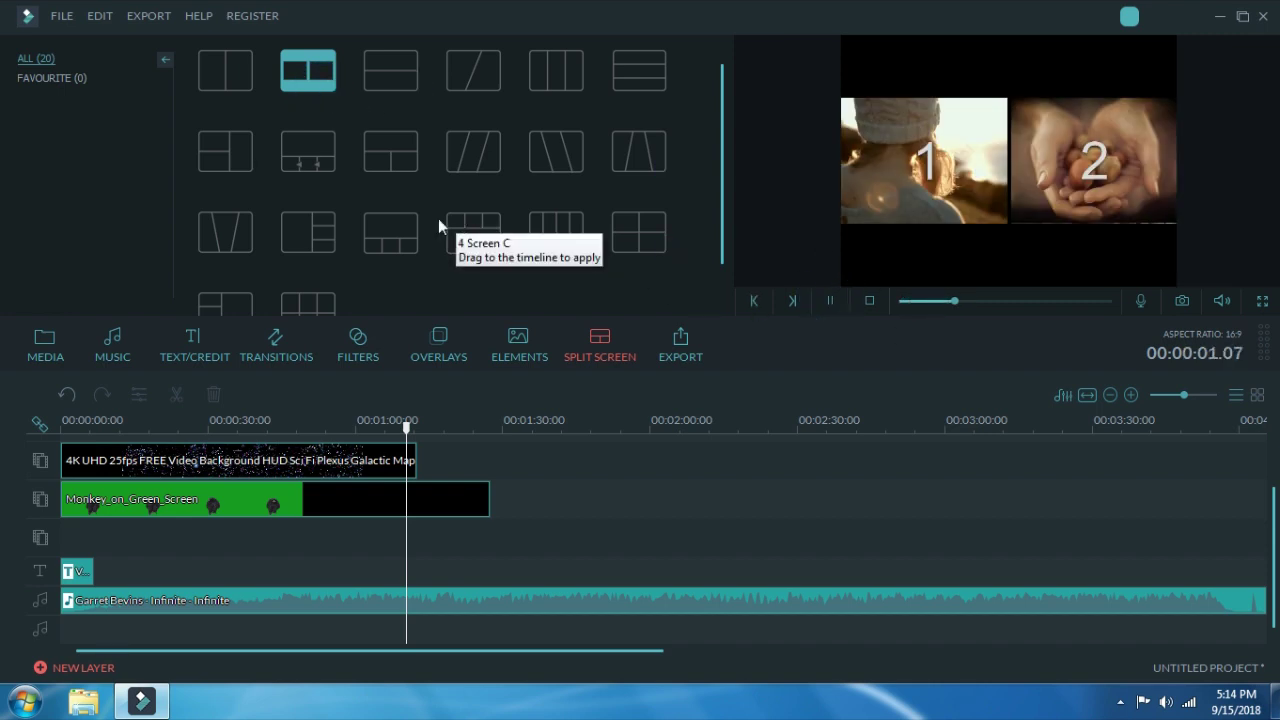
pyautogui.scroll(-1, 438, 226)
pyautogui.click(308, 265)
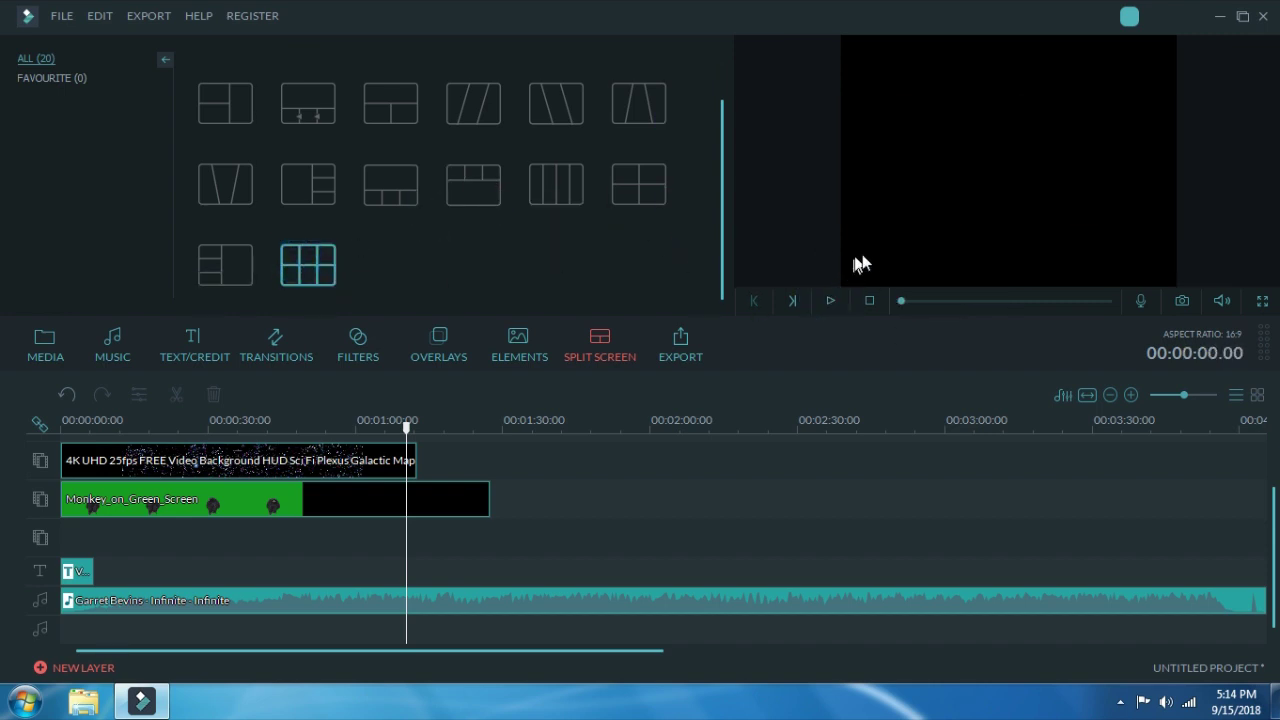
pyautogui.click(830, 301)
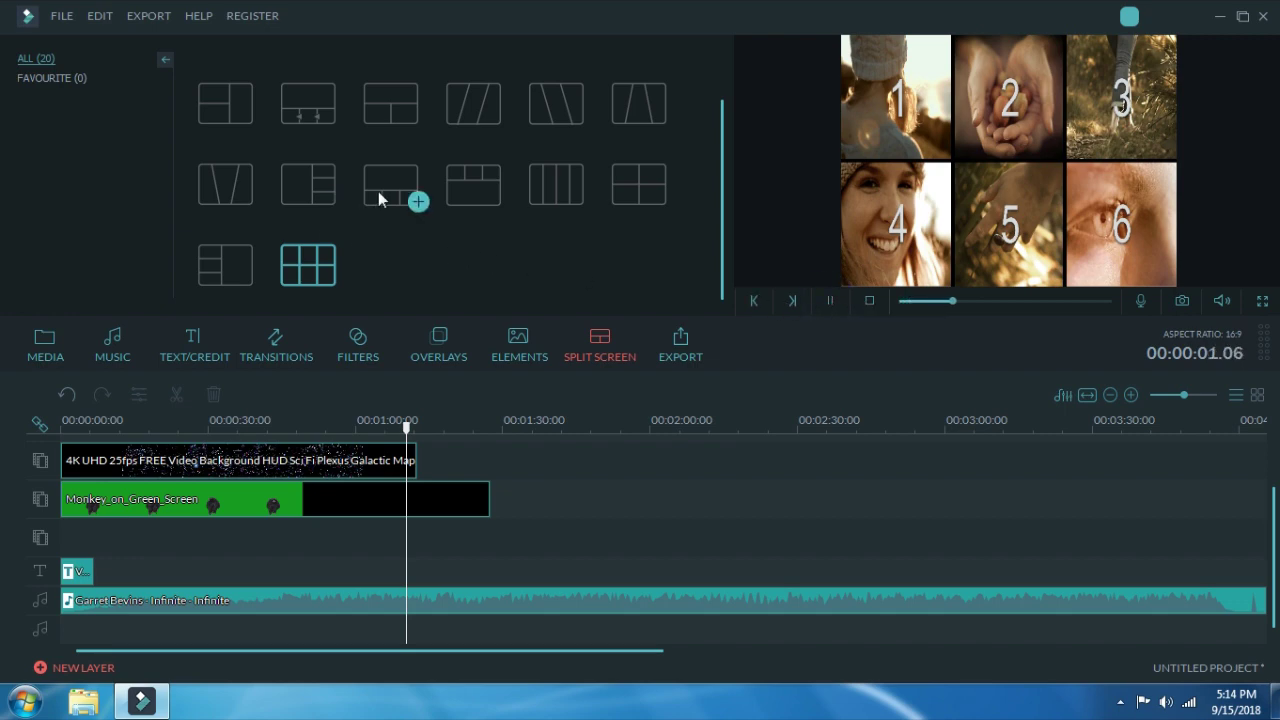
# Step: Preview the four-screen layouts with three small frames below, three small frames above, and four equal columns
pyautogui.click(378, 198)
pyautogui.click(468, 188)
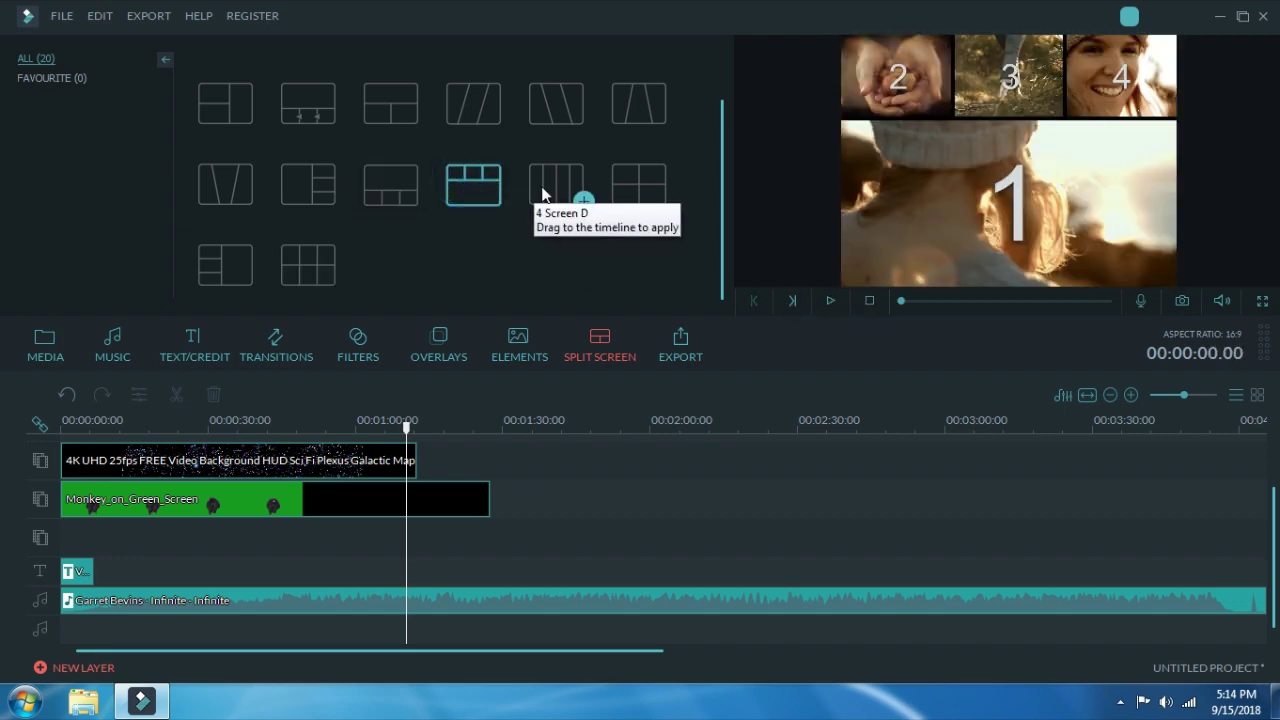
pyautogui.click(545, 192)
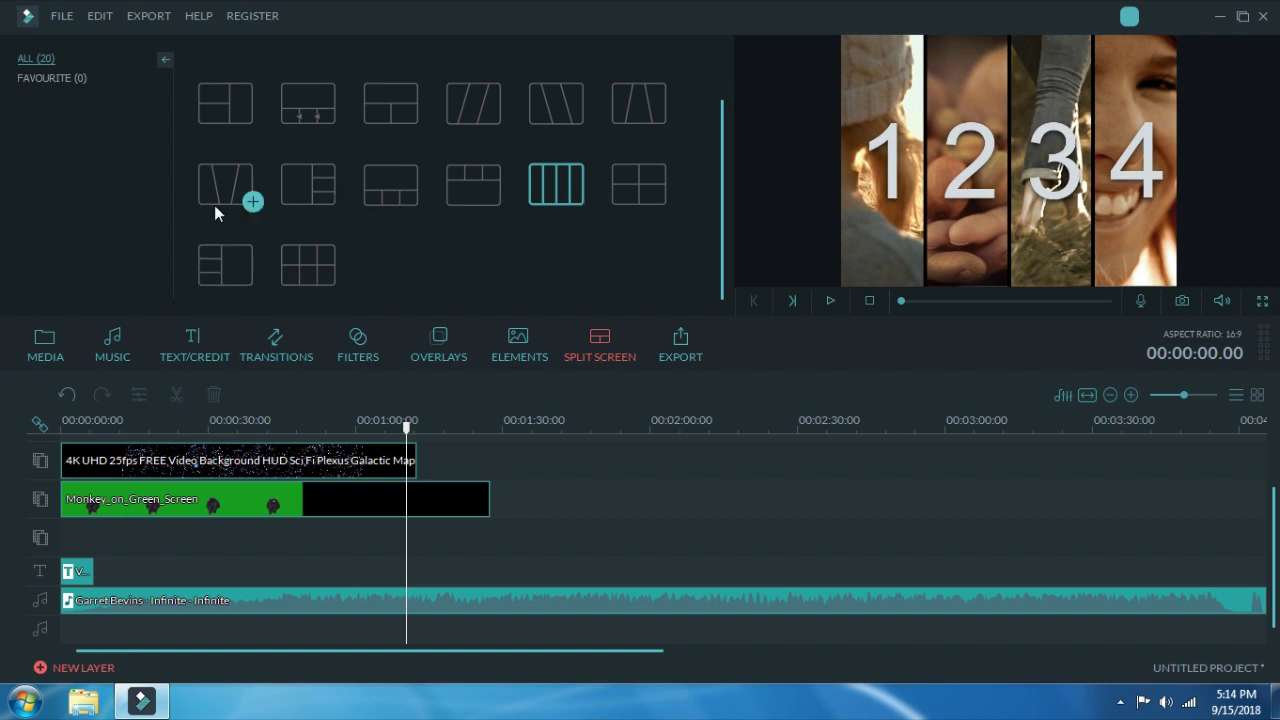
# Step: Return to the project's media, move the playhead to about 28 seconds, and select the Monkey_on_Green_Screen clip on the timeline
pyautogui.click(52, 345)
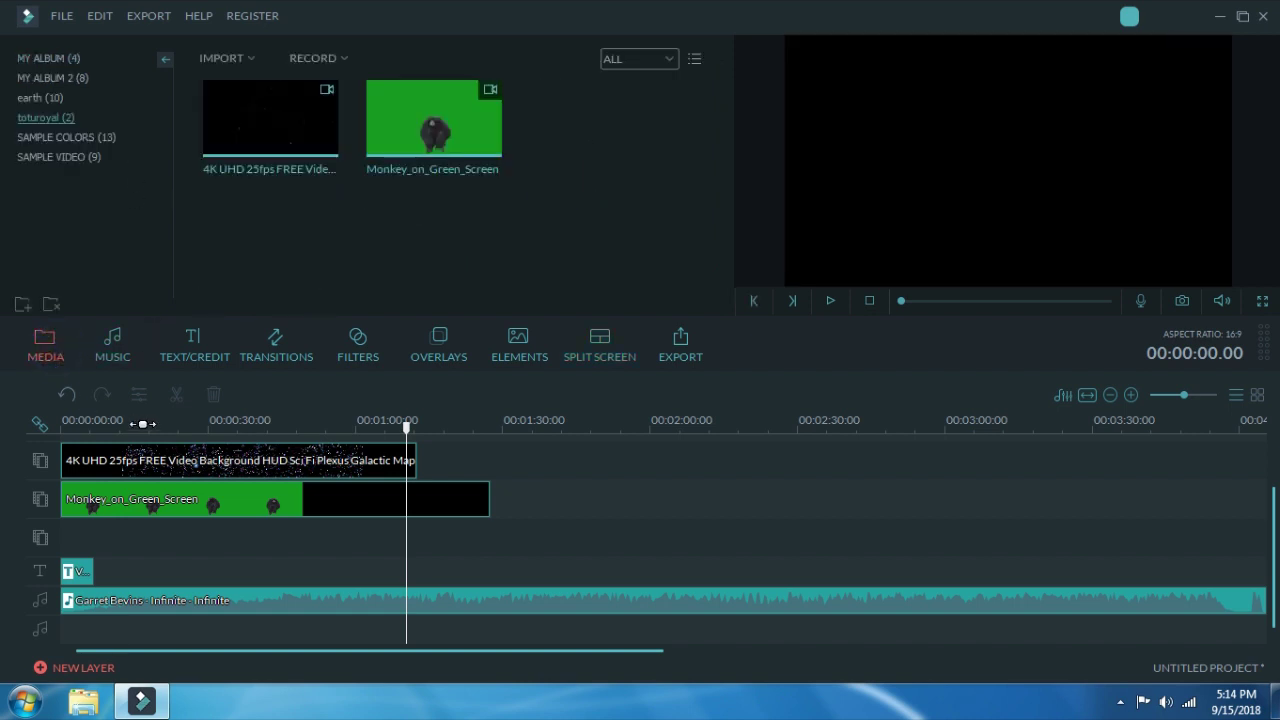
pyautogui.moveTo(407, 428); pyautogui.dragTo(211, 428)
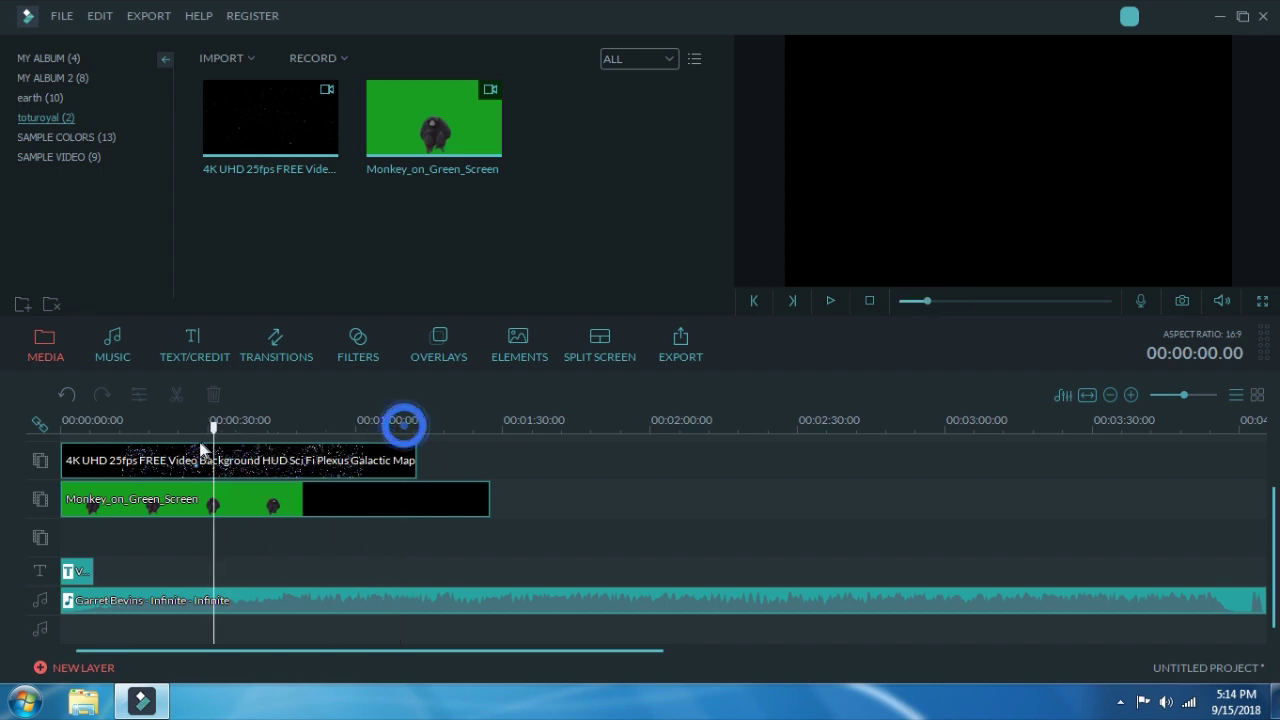
pyautogui.click(223, 466)
pyautogui.click(205, 497)
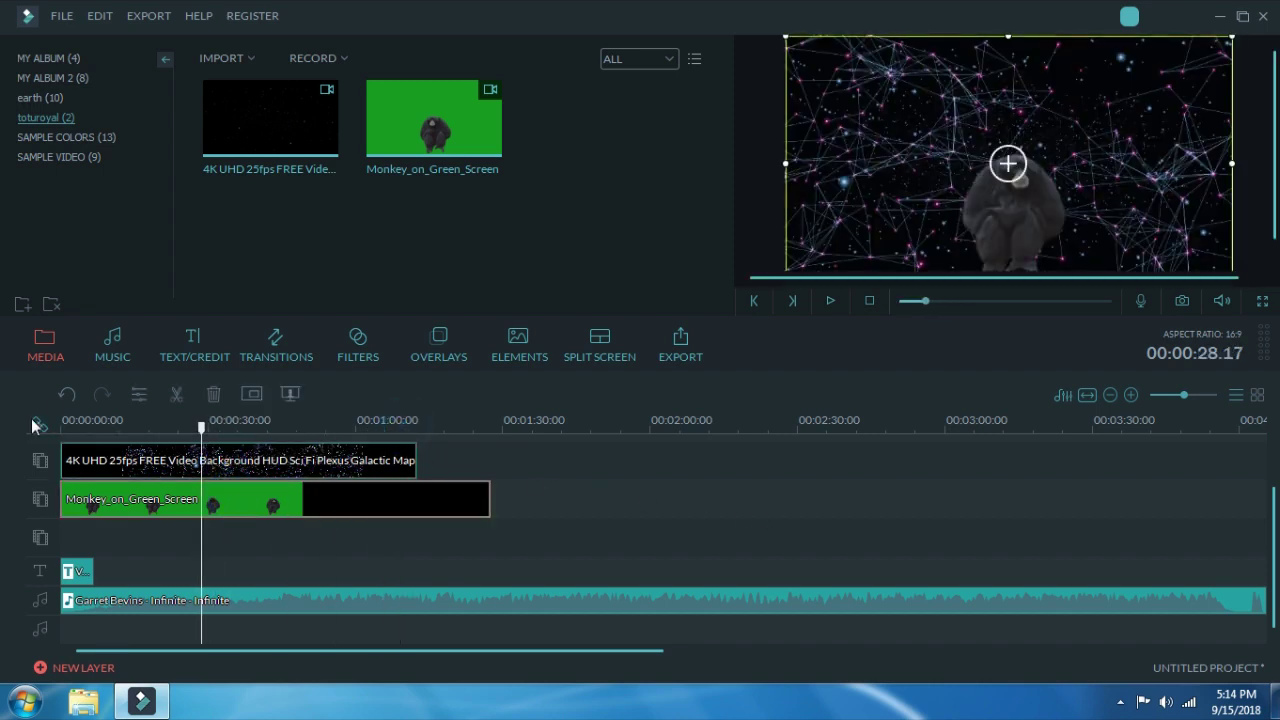
# Step: Switch the timeline's link toggle over and back again, looking through the tracks in between
pyautogui.click(34, 427)
pyautogui.scroll(1, 594, 478)
pyautogui.scroll(-1, 581, 480)
pyautogui.scroll(1, 610, 570)
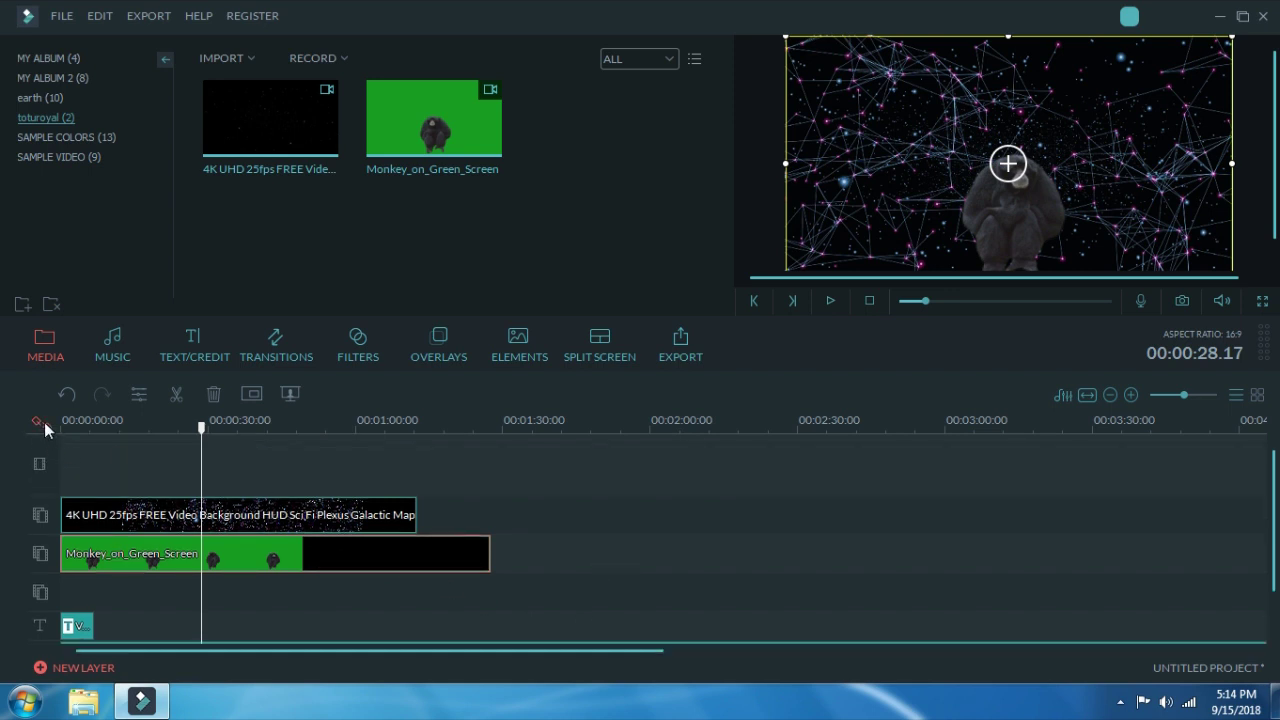
pyautogui.click(42, 424)
# Step: View the monkey clip's Chroma Key effect settings without changing them, and split the clip at 00:00:28.17
pyautogui.click(287, 394)
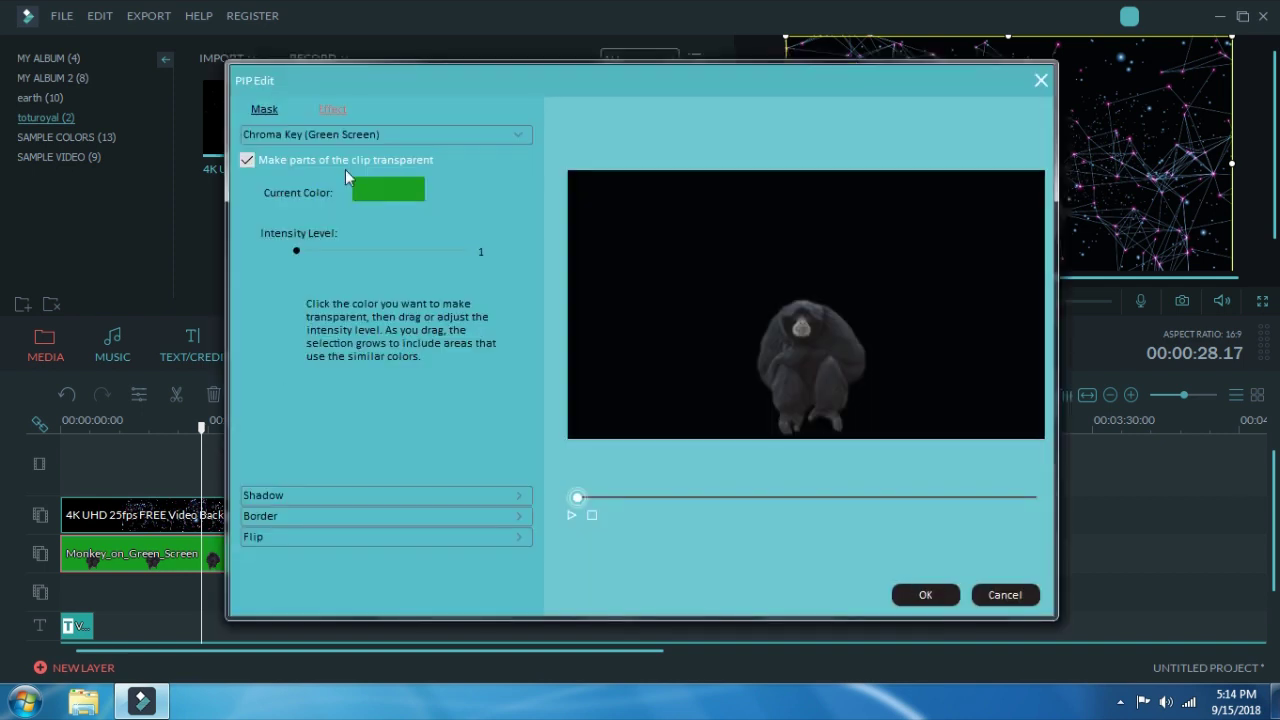
pyautogui.click(1041, 80)
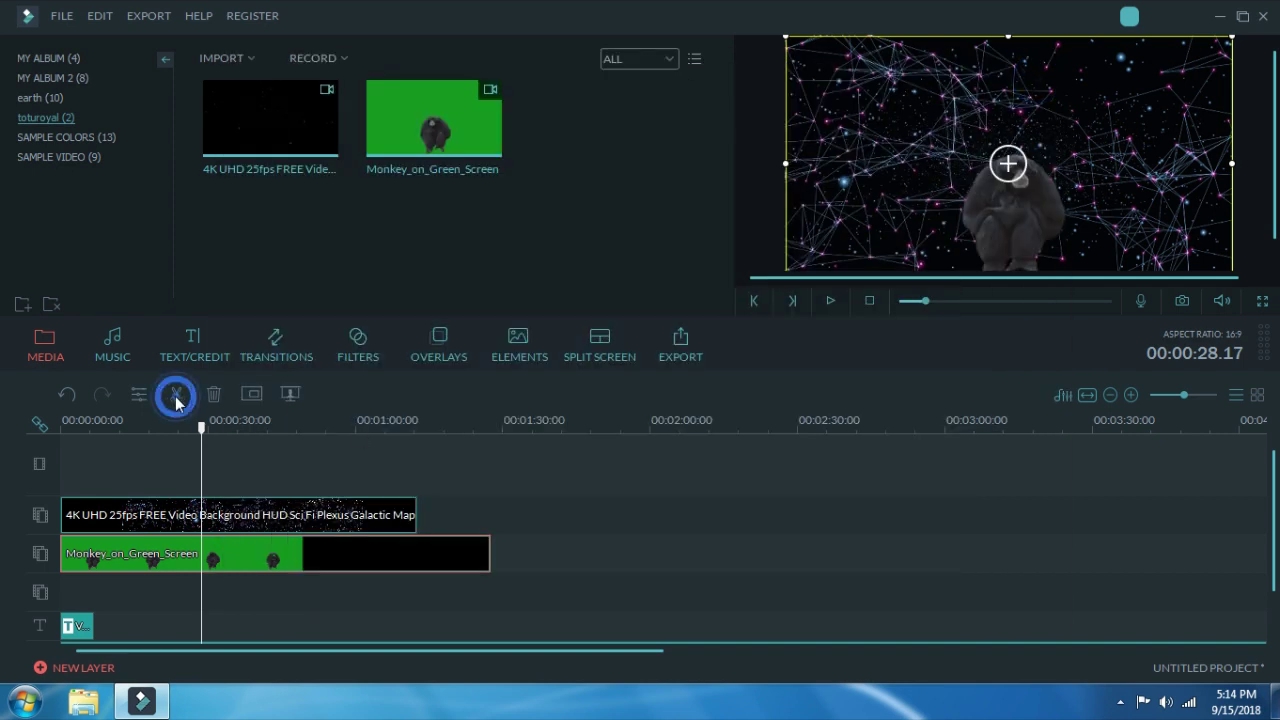
pyautogui.click(176, 396)
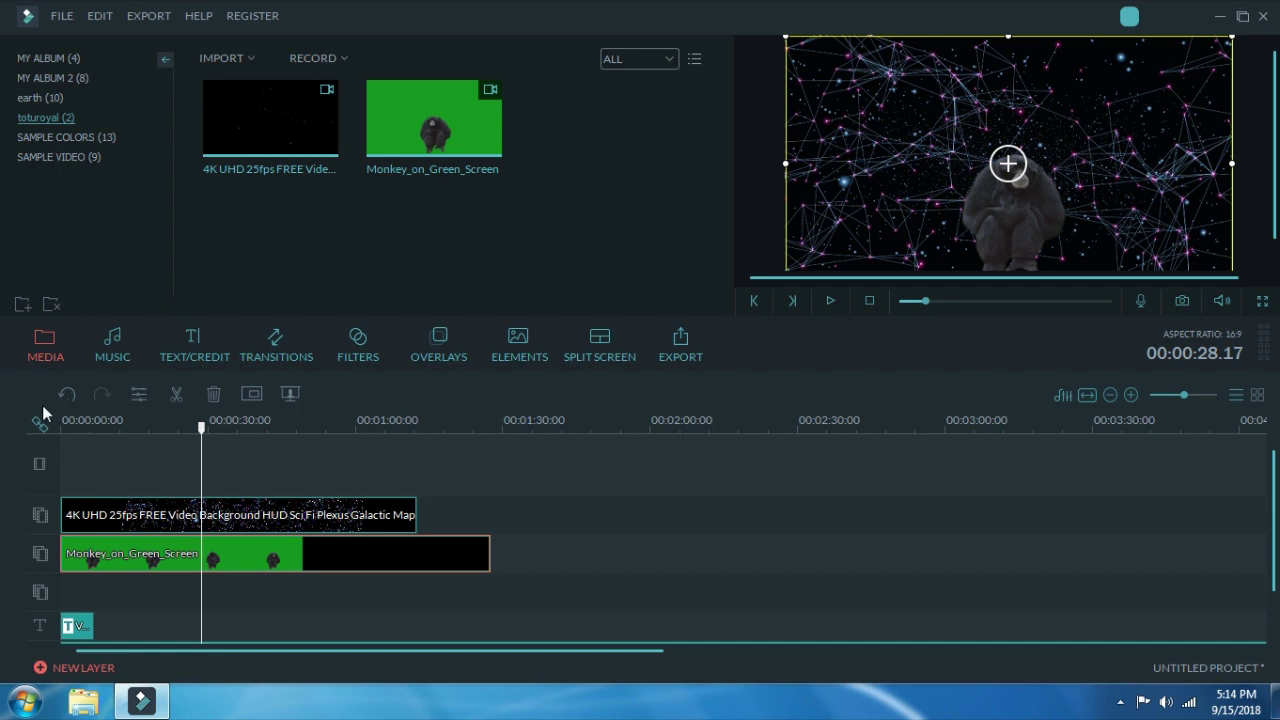
# Step: In the Audio Mixer, set picture track 2 and Master to 12.0 dB and music track 1 to -17.4 dB, and play the mix
pyautogui.click(1059, 396)
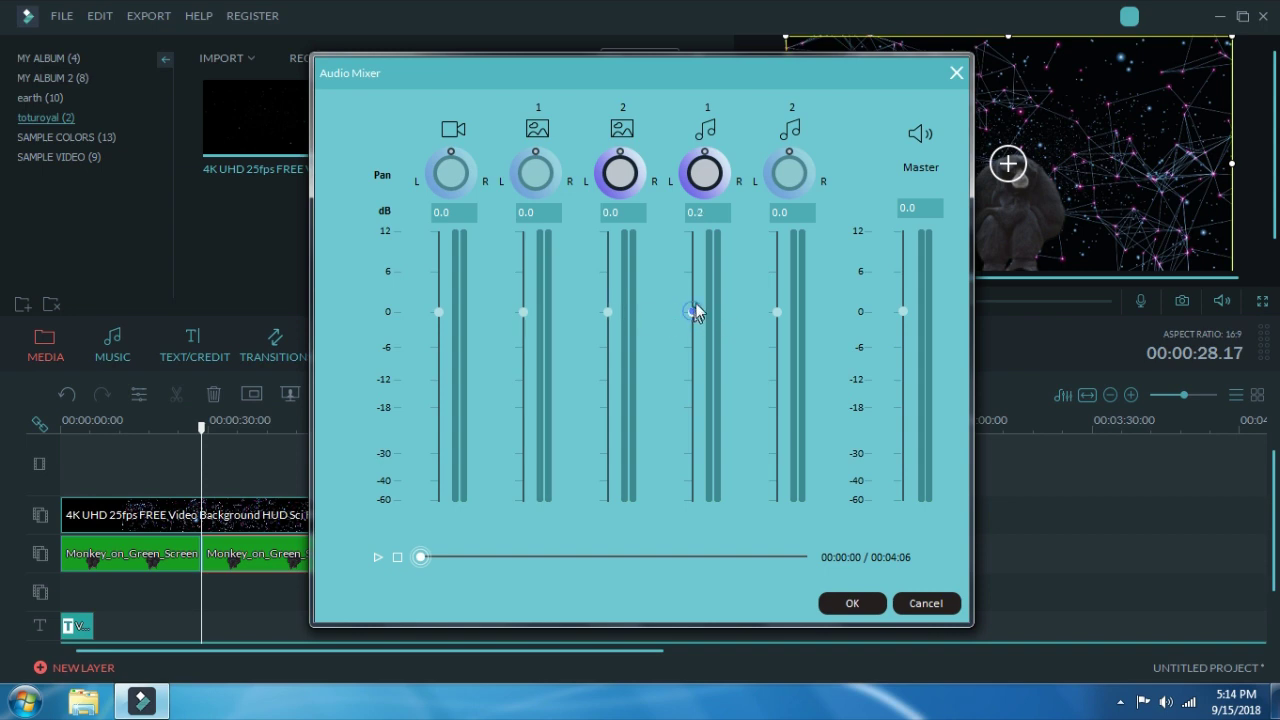
pyautogui.moveTo(696, 312); pyautogui.dragTo(721, 327)
pyautogui.moveTo(606, 311); pyautogui.dragTo(621, 275)
pyautogui.moveTo(698, 334); pyautogui.dragTo(725, 407)
pyautogui.moveTo(902, 312); pyautogui.dragTo(911, 237)
pyautogui.click(378, 557)
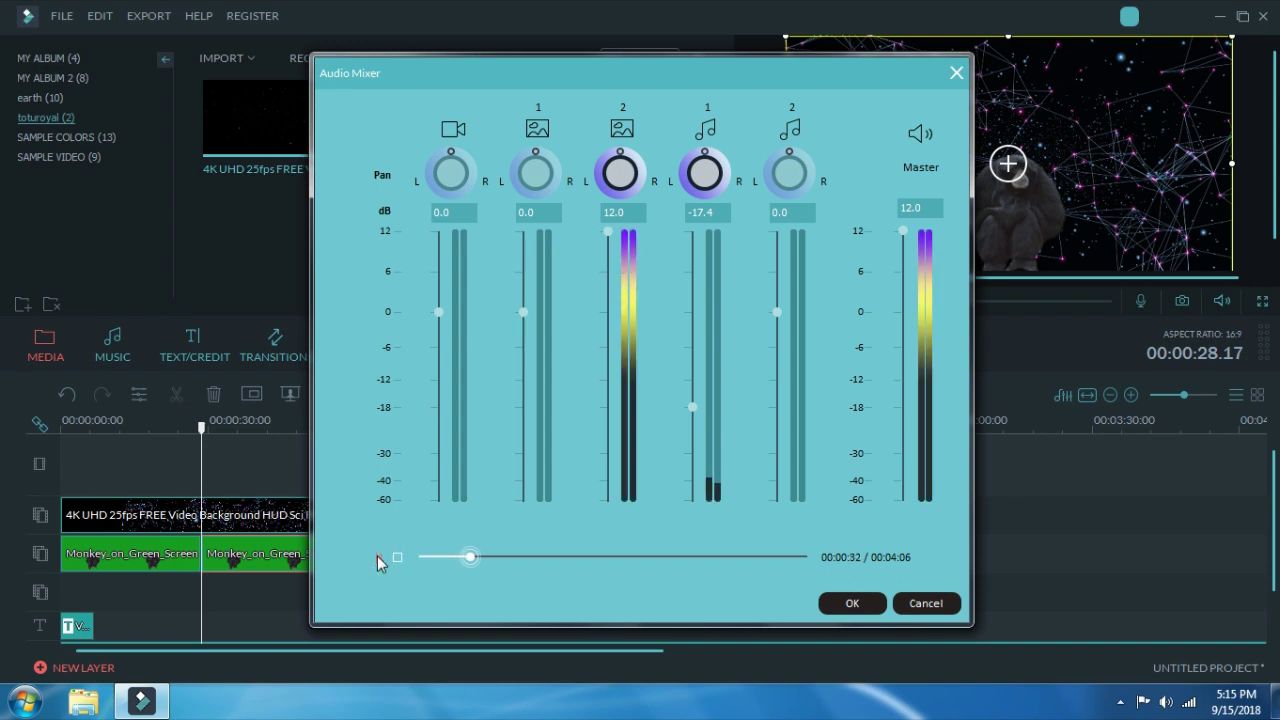
# Step: Lower picture track 2 to -10.1 dB and music track 1 to -37.2 dB, listen to the mix, and finish with the Audio Mixer
pyautogui.click(377, 556)
pyautogui.moveTo(606, 243); pyautogui.dragTo(607, 372)
pyautogui.click(380, 560)
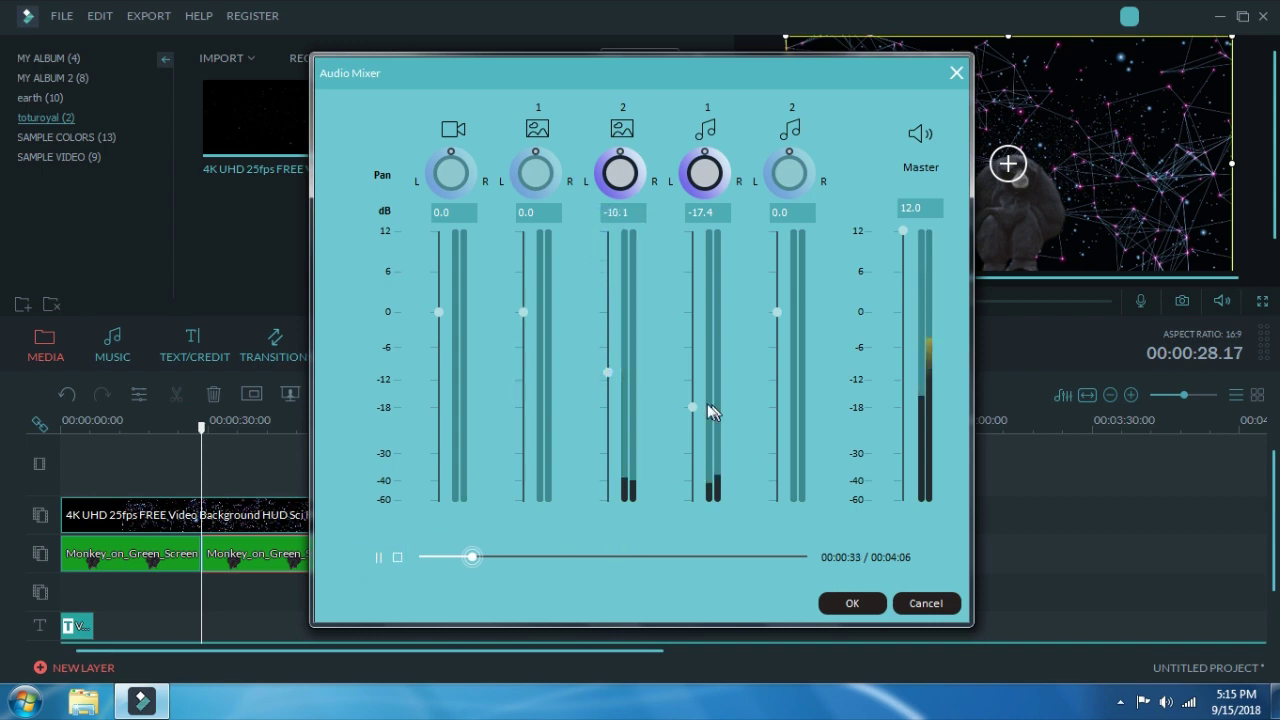
pyautogui.moveTo(692, 408); pyautogui.dragTo(694, 476)
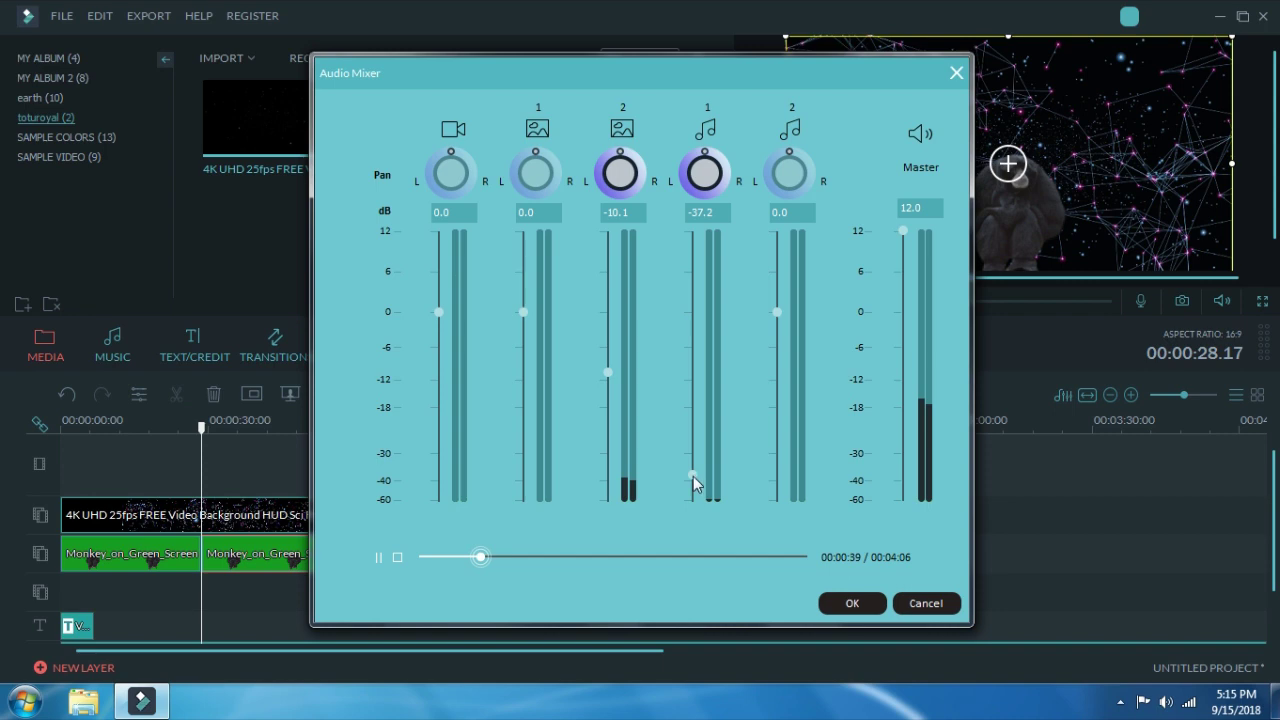
pyautogui.click(857, 605)
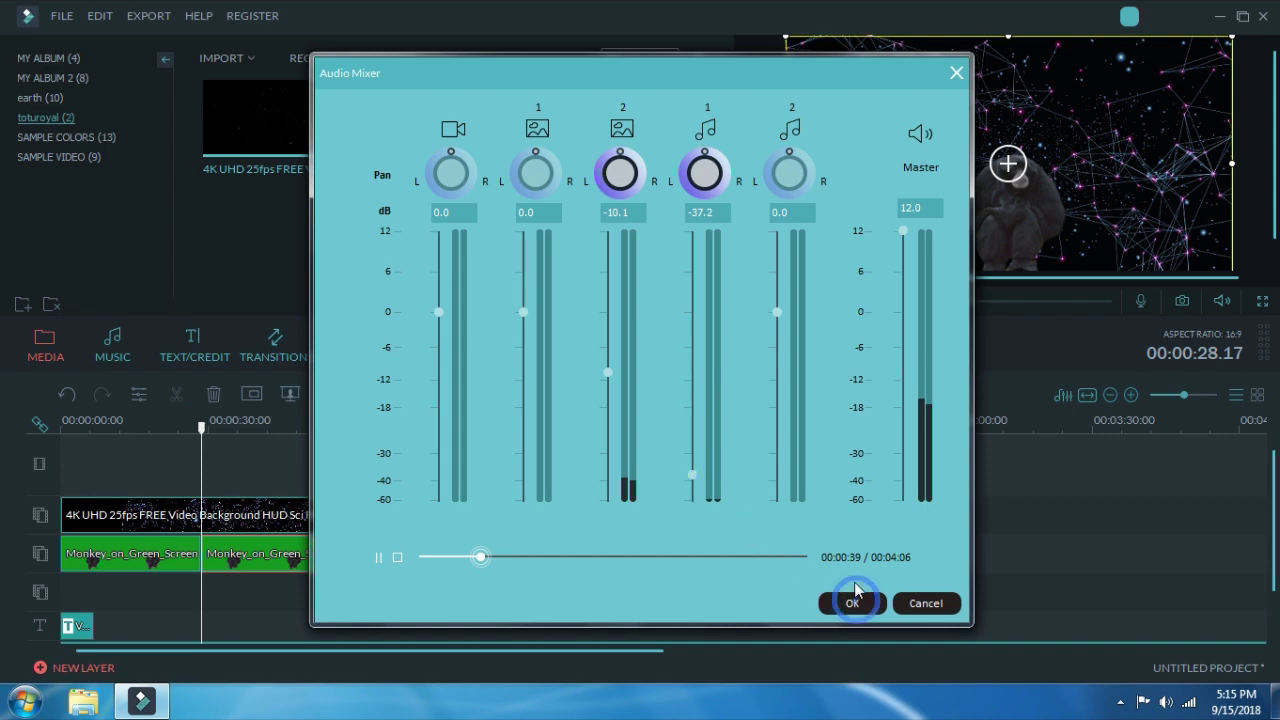
pyautogui.click(956, 80)
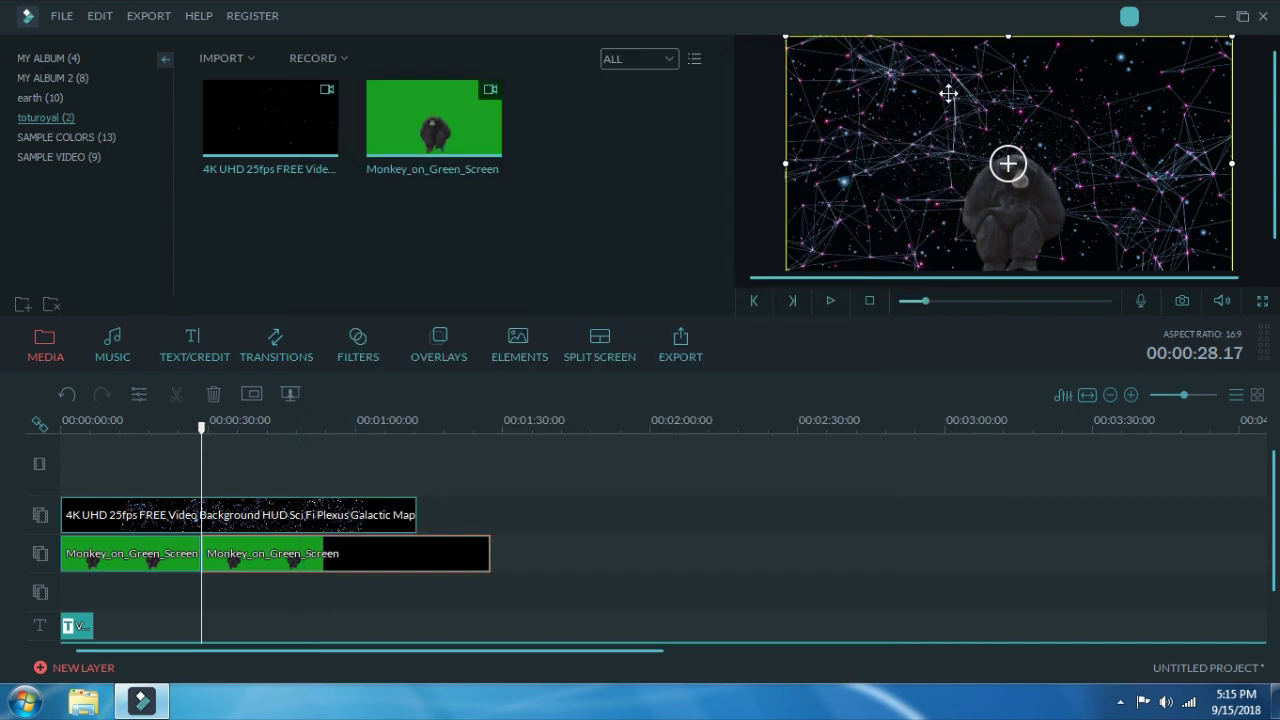
# Step: Trim the end of the Infinite music clip back to the end of the second monkey clip
pyautogui.click(522, 536)
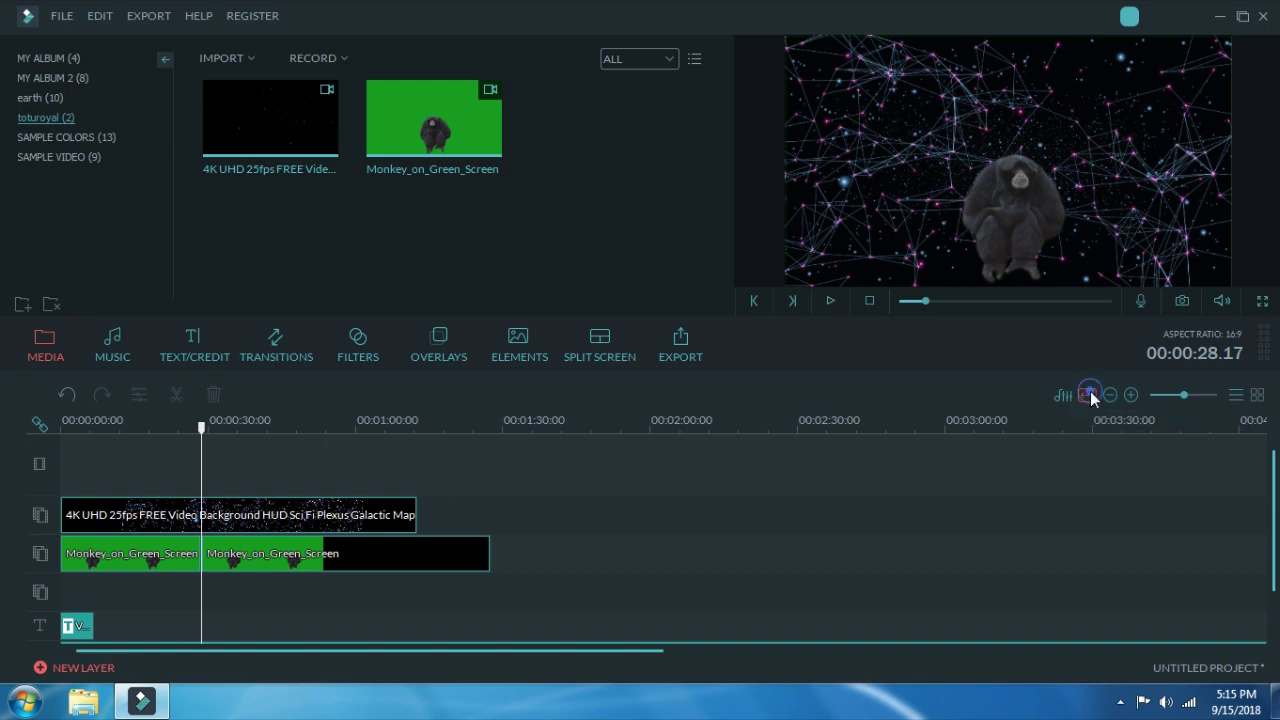
pyautogui.scroll(-2, 1087, 436)
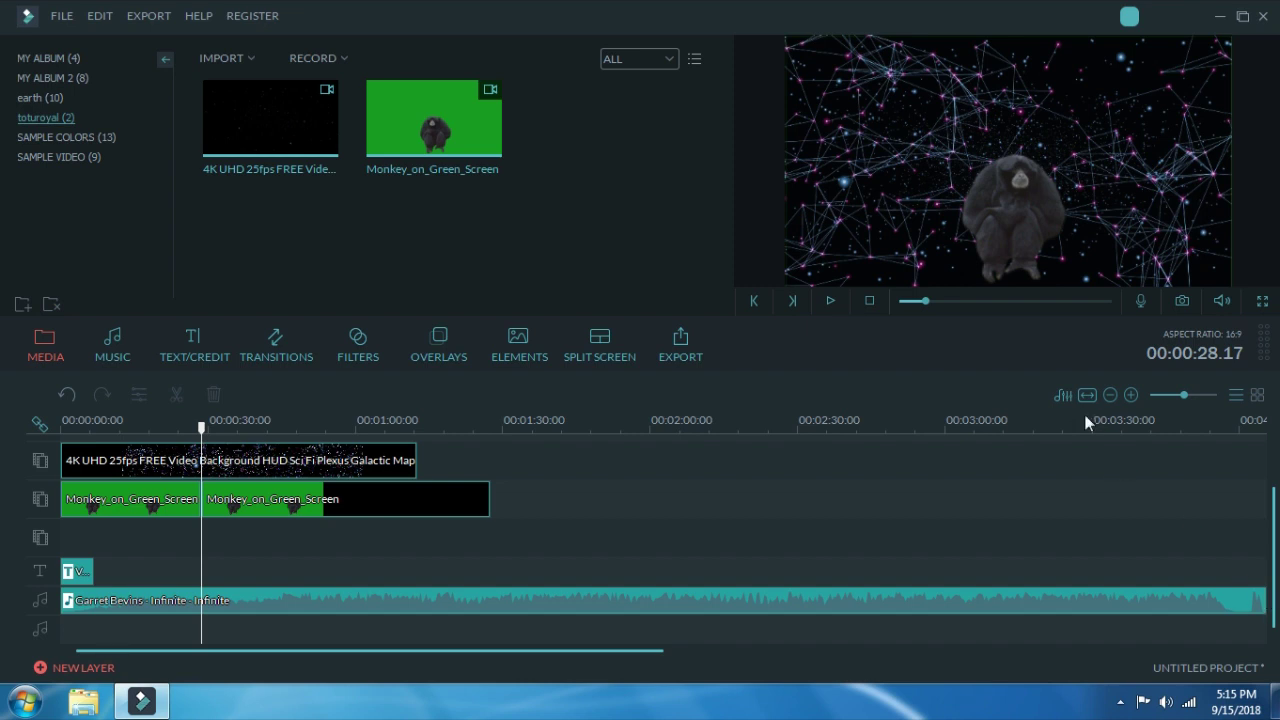
pyautogui.click(1111, 395)
pyautogui.click(1111, 395)
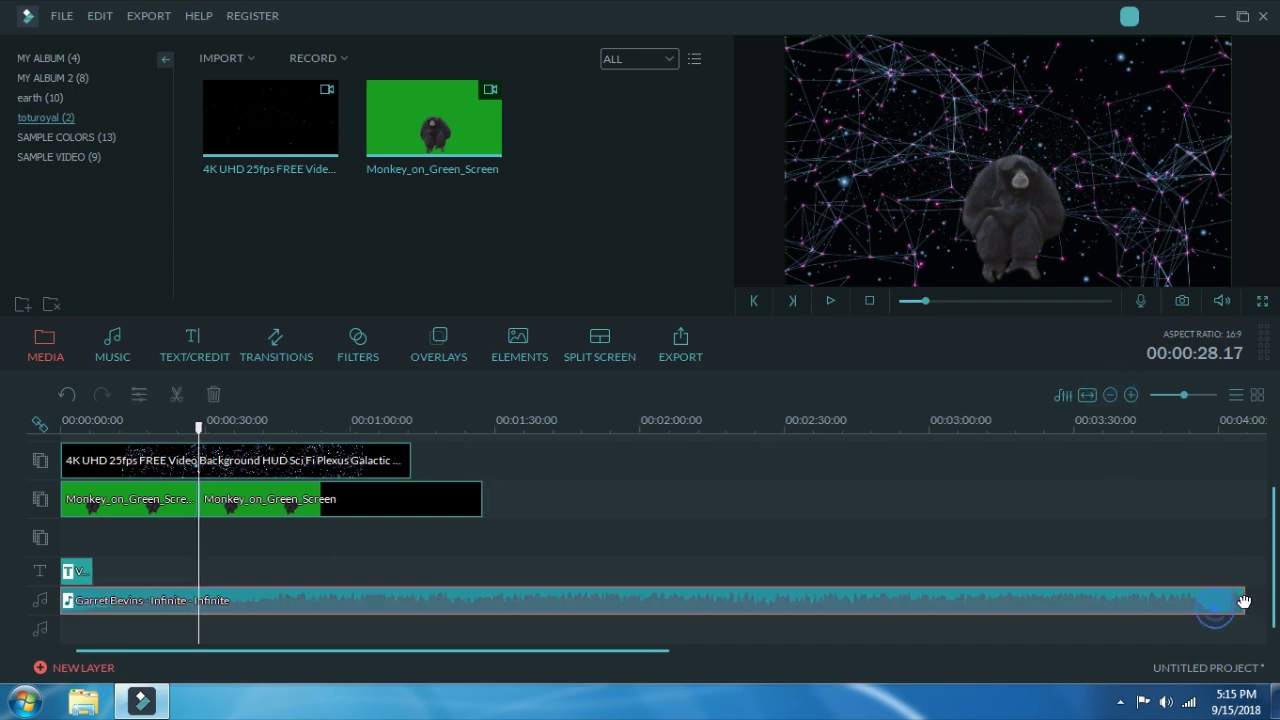
pyautogui.moveTo(1236, 599); pyautogui.dragTo(369, 457)
# Step: Trim the end of the second monkey clip so that it finishes together with the galactic background clip
pyautogui.click(477, 501)
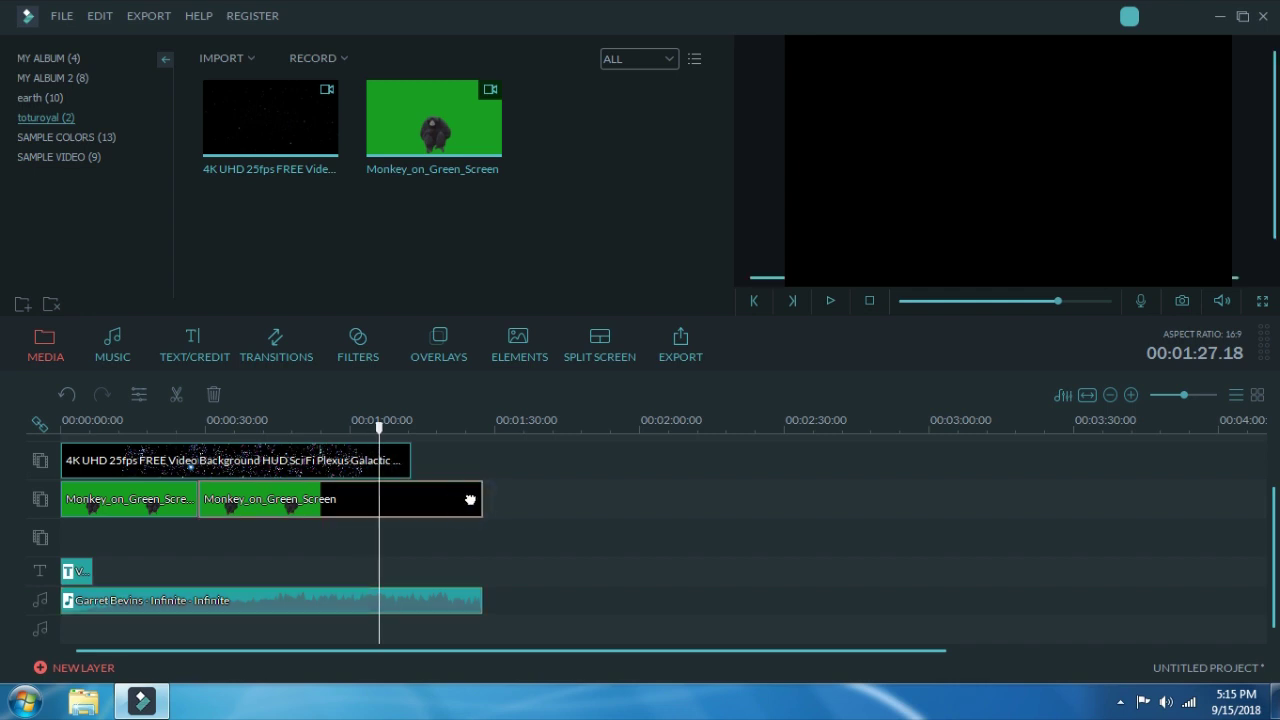
pyautogui.click(474, 498)
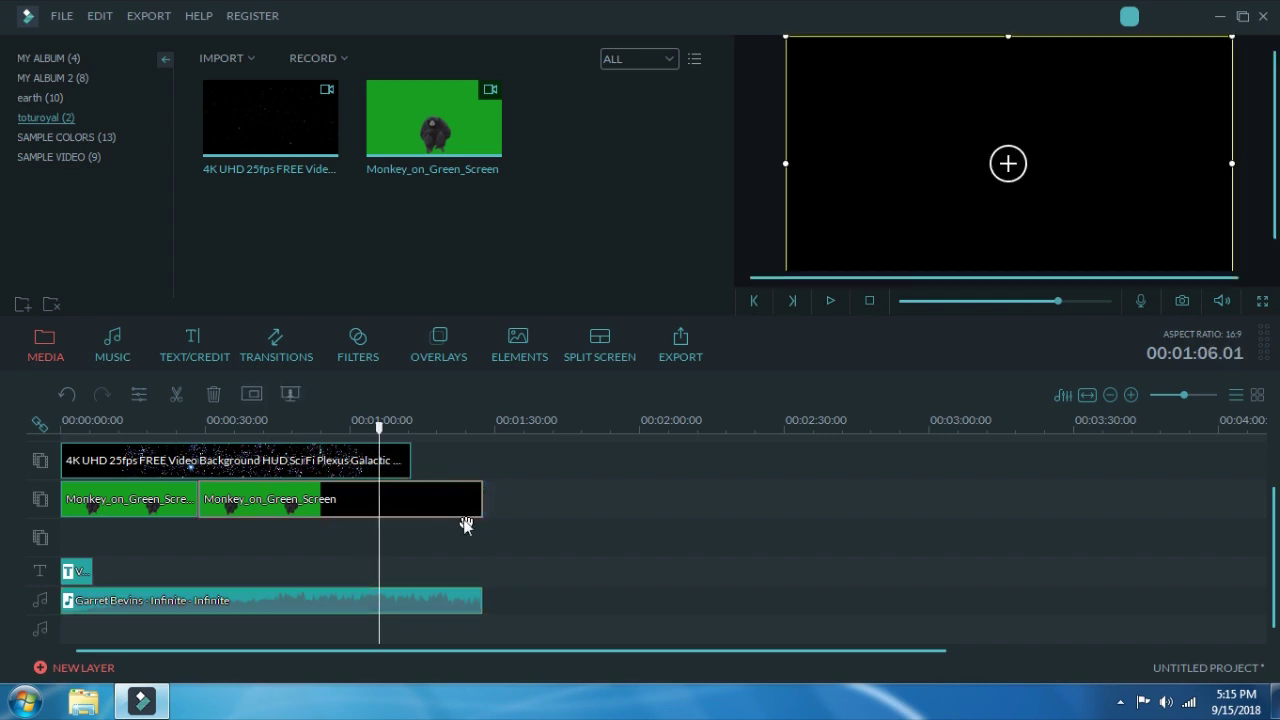
pyautogui.click(466, 525)
pyautogui.click(478, 500)
pyautogui.moveTo(481, 494); pyautogui.dragTo(386, 438)
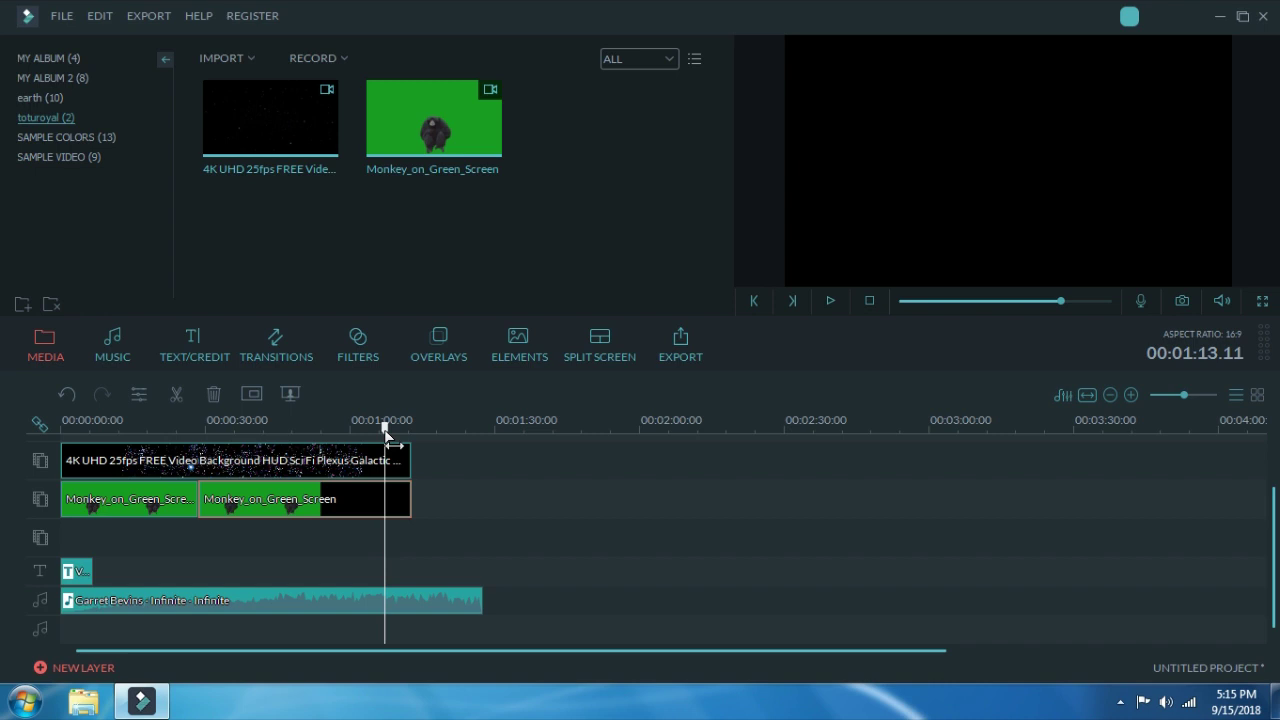
# Step: Trim the Infinite music clip to end at about 00:01:12:19, level with the two video tracks
pyautogui.click(466, 601)
pyautogui.doubleClick(477, 602)
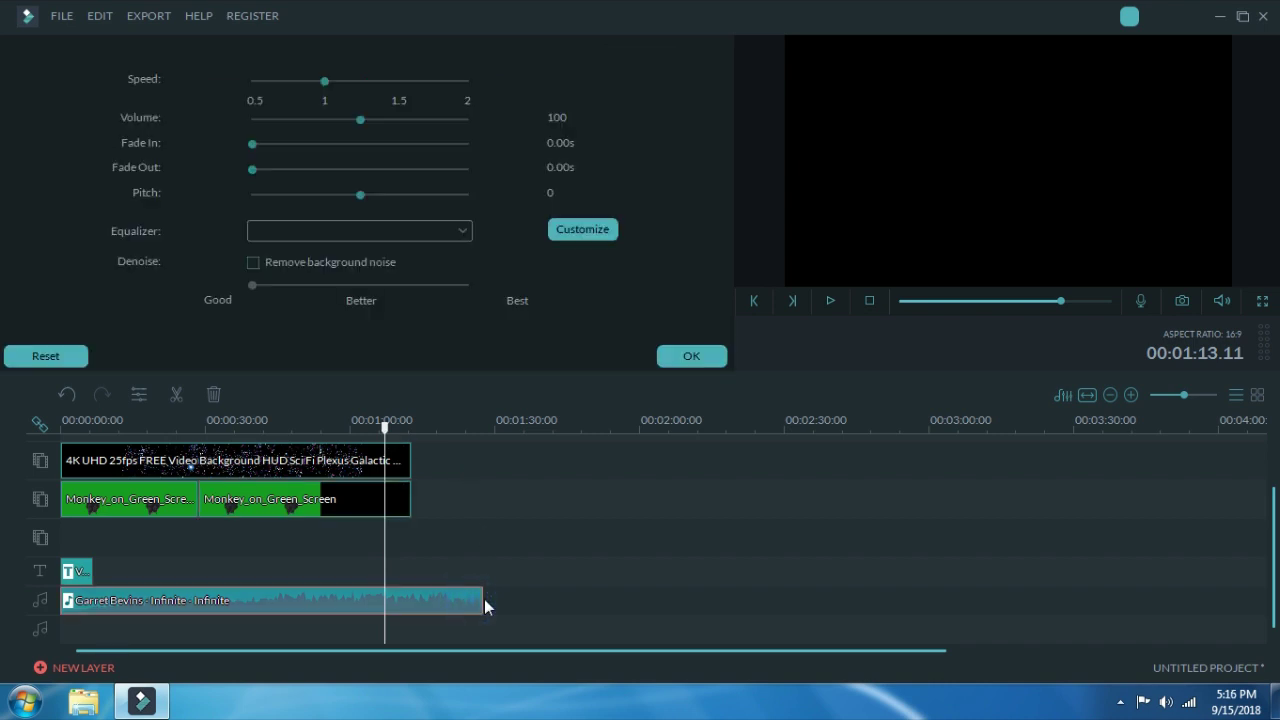
pyautogui.moveTo(482, 599); pyautogui.dragTo(411, 586)
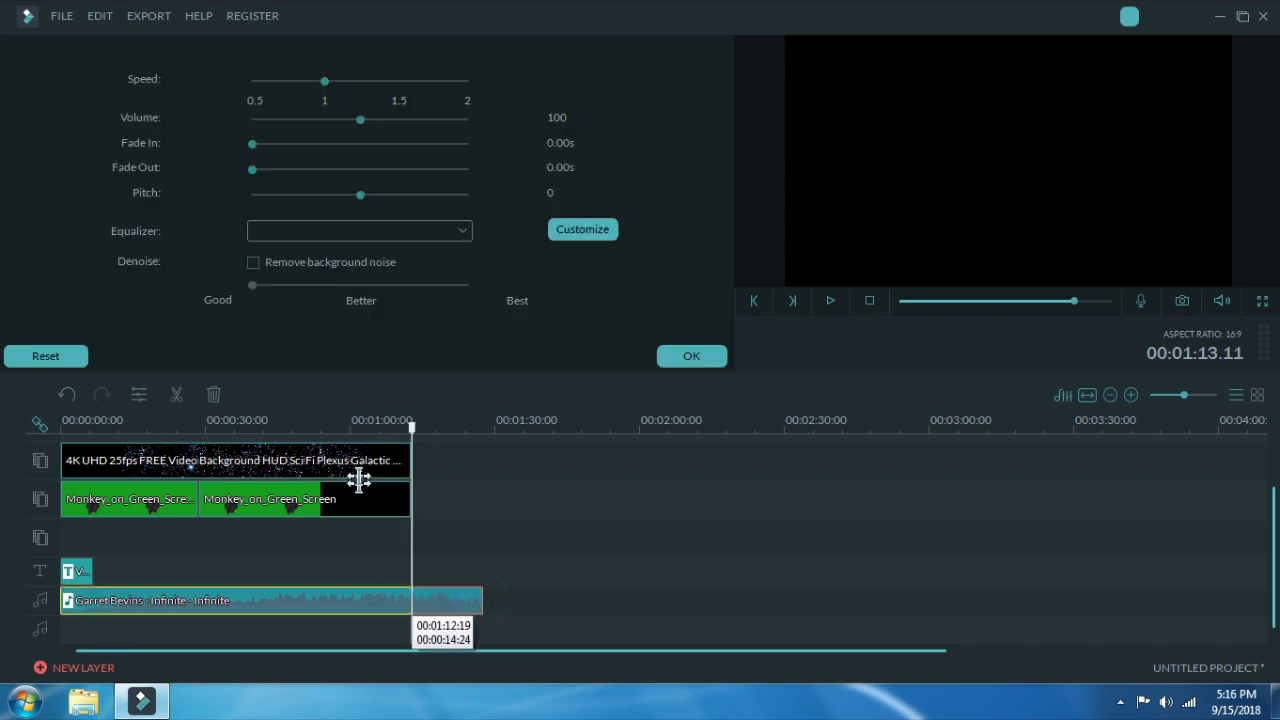
# Step: Trim the galactic background clip to end at about 00:00:54, where the monkey footage turns black
pyautogui.doubleClick(395, 510)
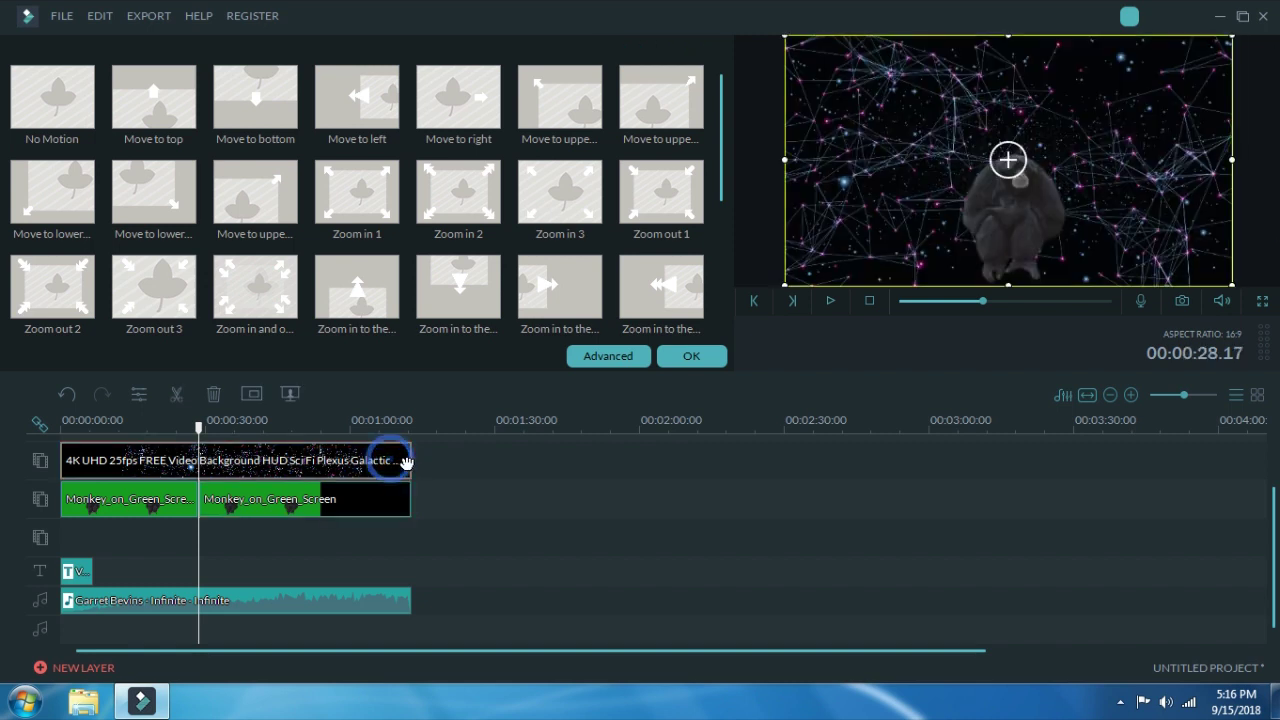
pyautogui.moveTo(410, 459); pyautogui.dragTo(322, 467)
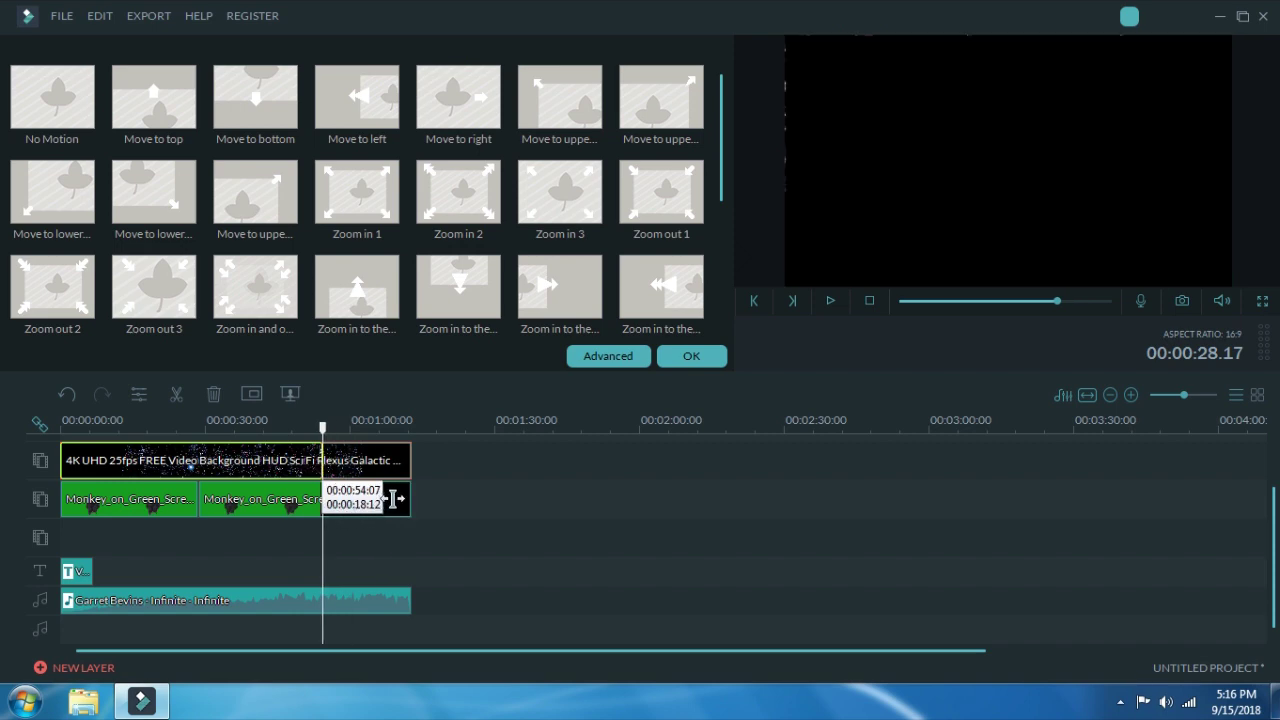
pyautogui.moveTo(392, 500); pyautogui.dragTo(395, 507)
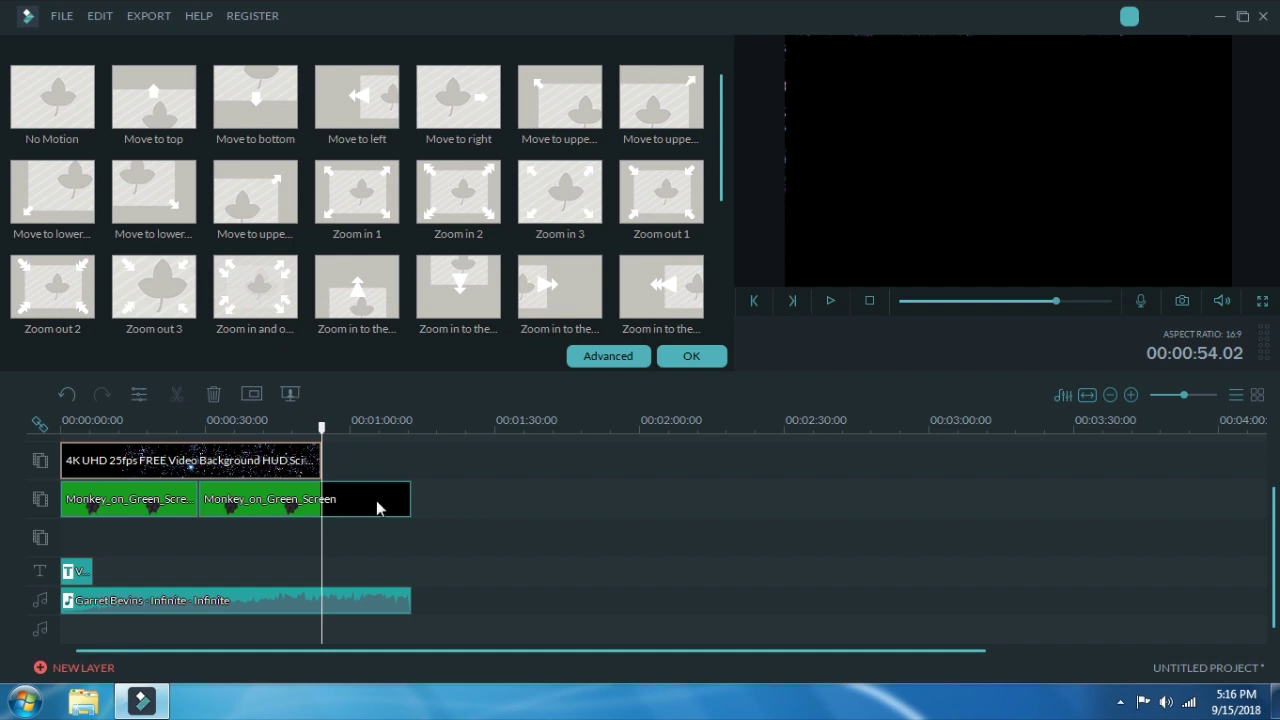
# Step: Trim the second monkey clip and the music to the background's end at 00:00:54.02, and open the music clip's audio settings
pyautogui.click(375, 500)
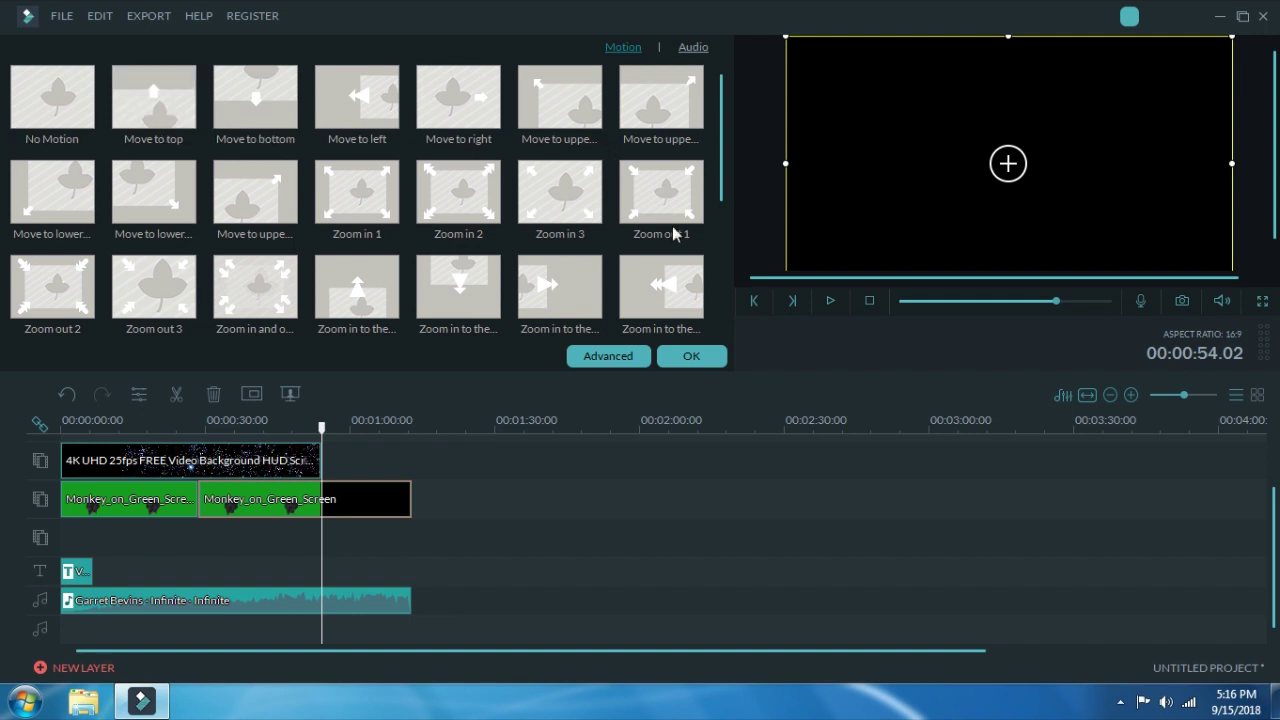
pyautogui.moveTo(410, 501); pyautogui.dragTo(321, 600)
pyautogui.doubleClick(389, 600)
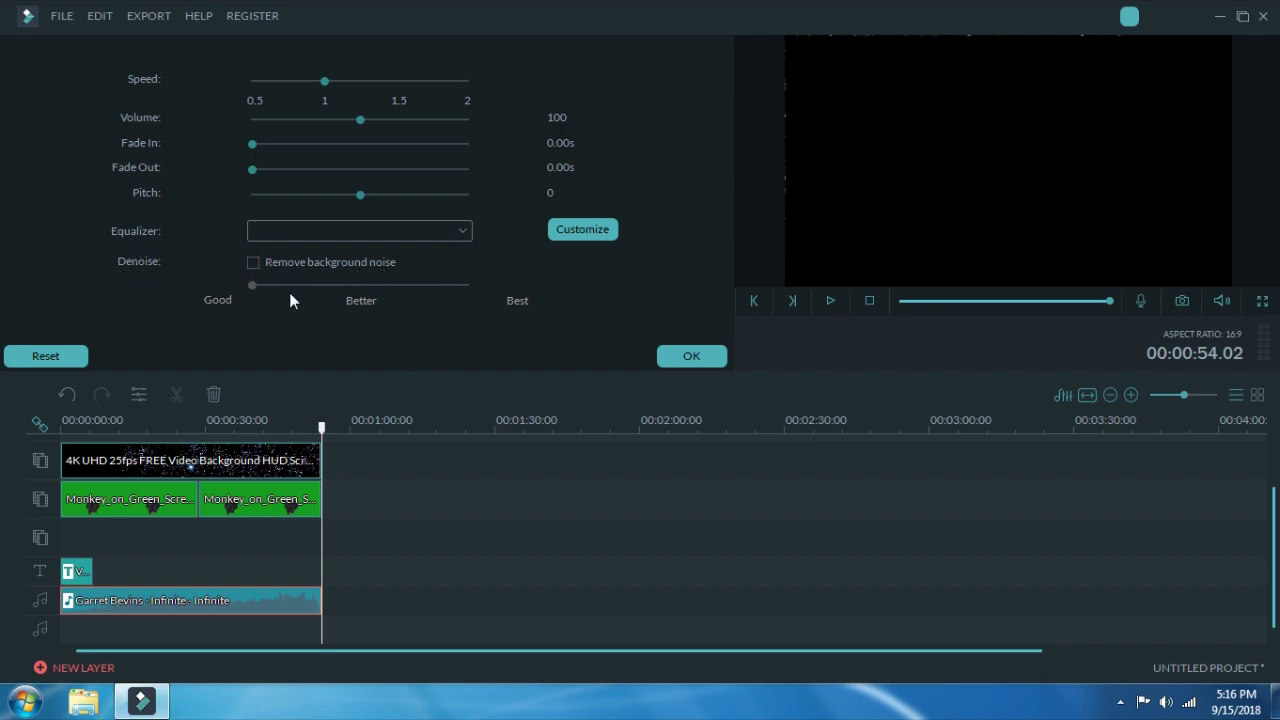
# Step: Close the music clip's audio settings and adjust the timeline zoom so that all clips fit in view
pyautogui.click(686, 357)
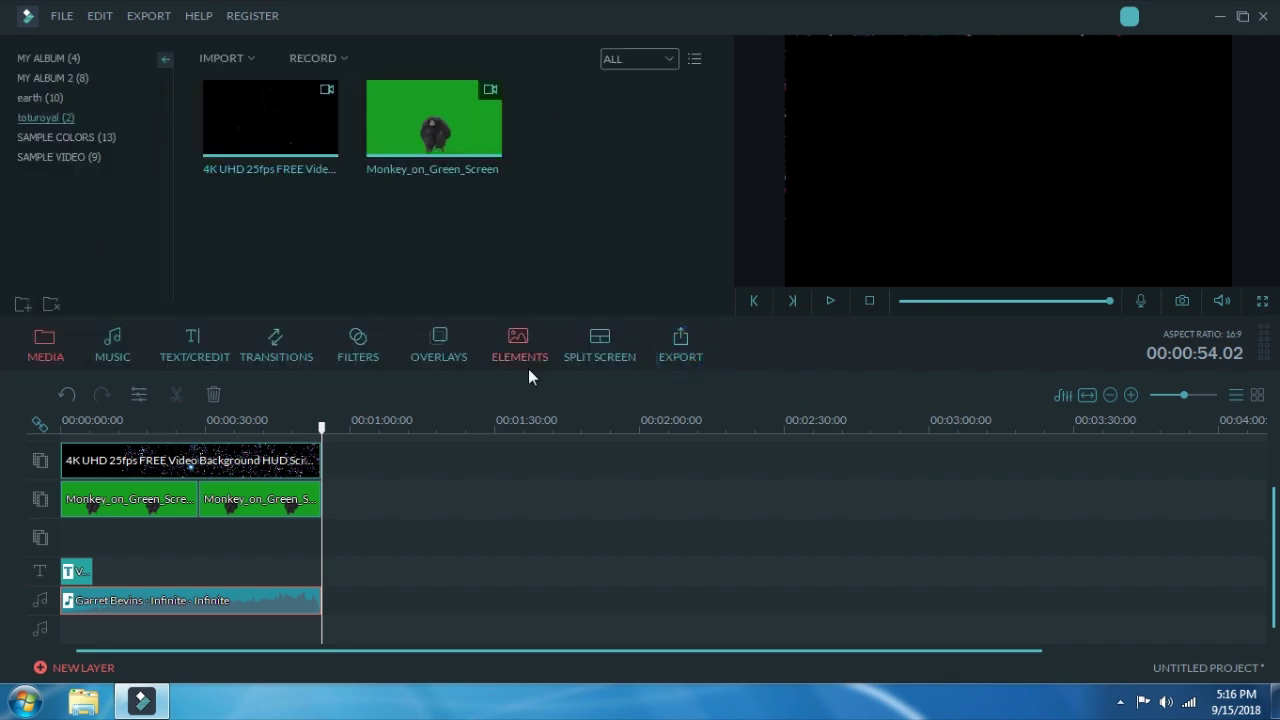
pyautogui.click(1087, 398)
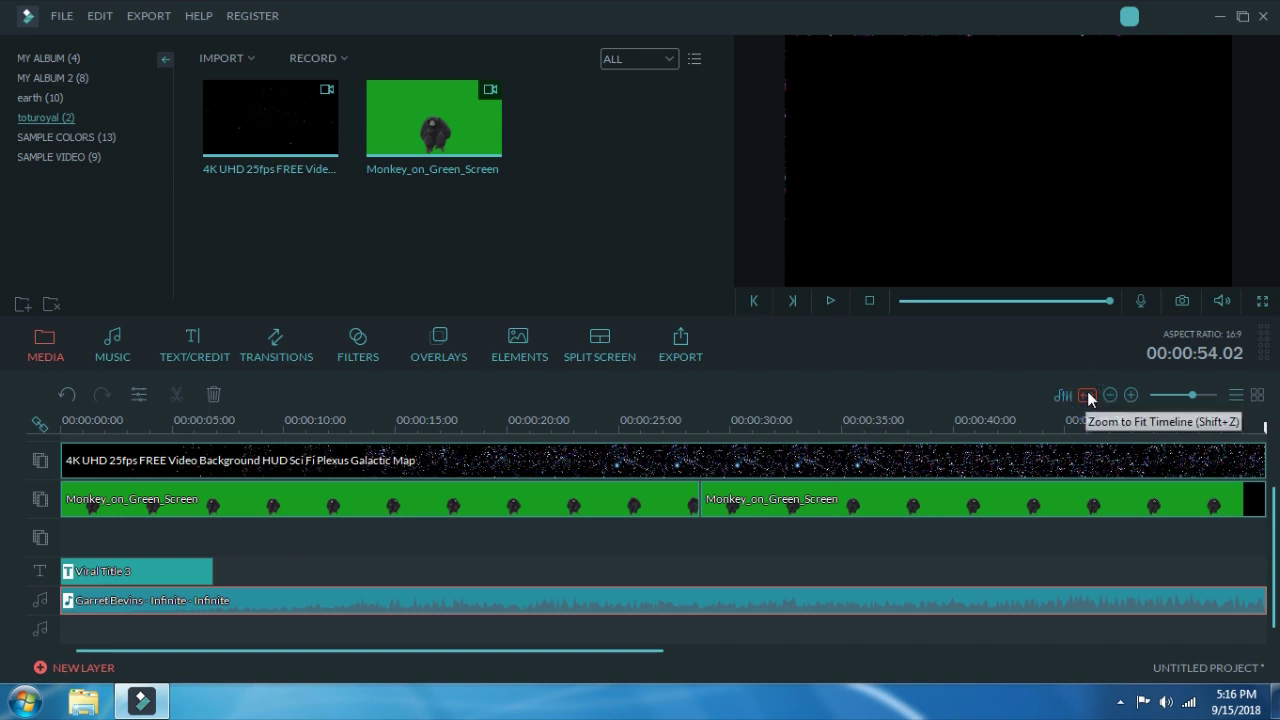
pyautogui.moveTo(643, 649); pyautogui.dragTo(629, 675)
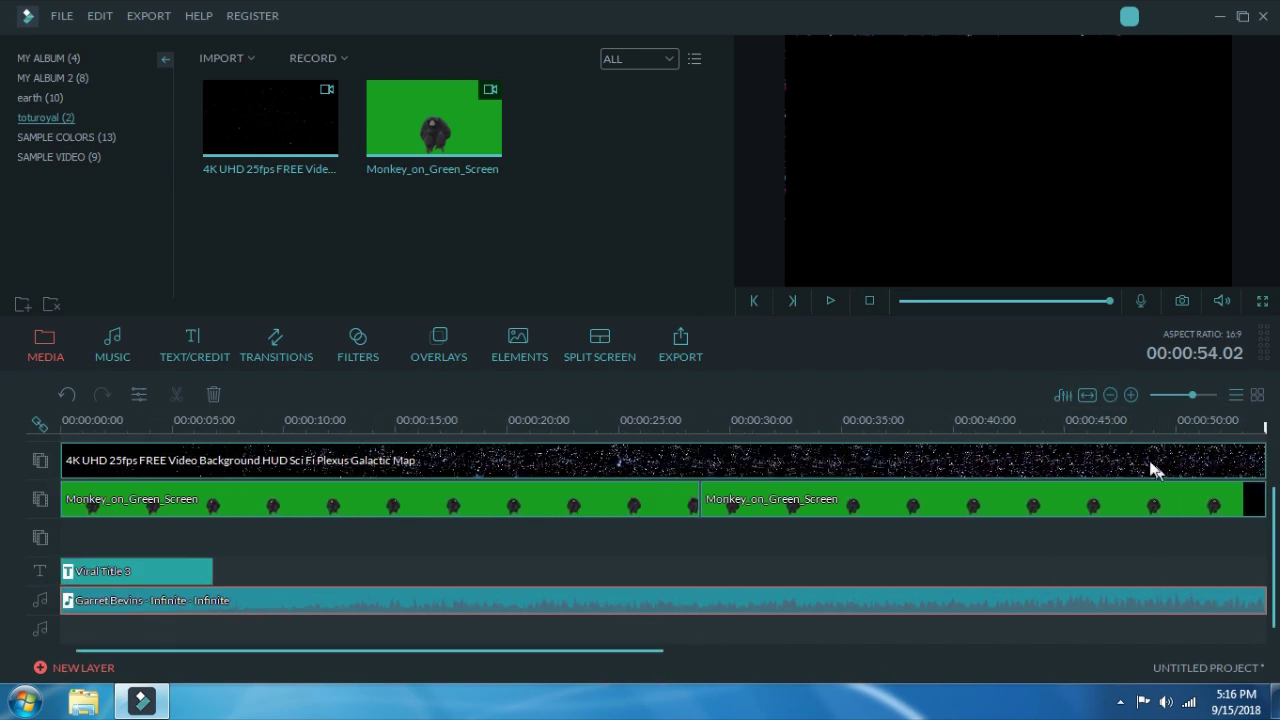
pyautogui.click(1109, 395)
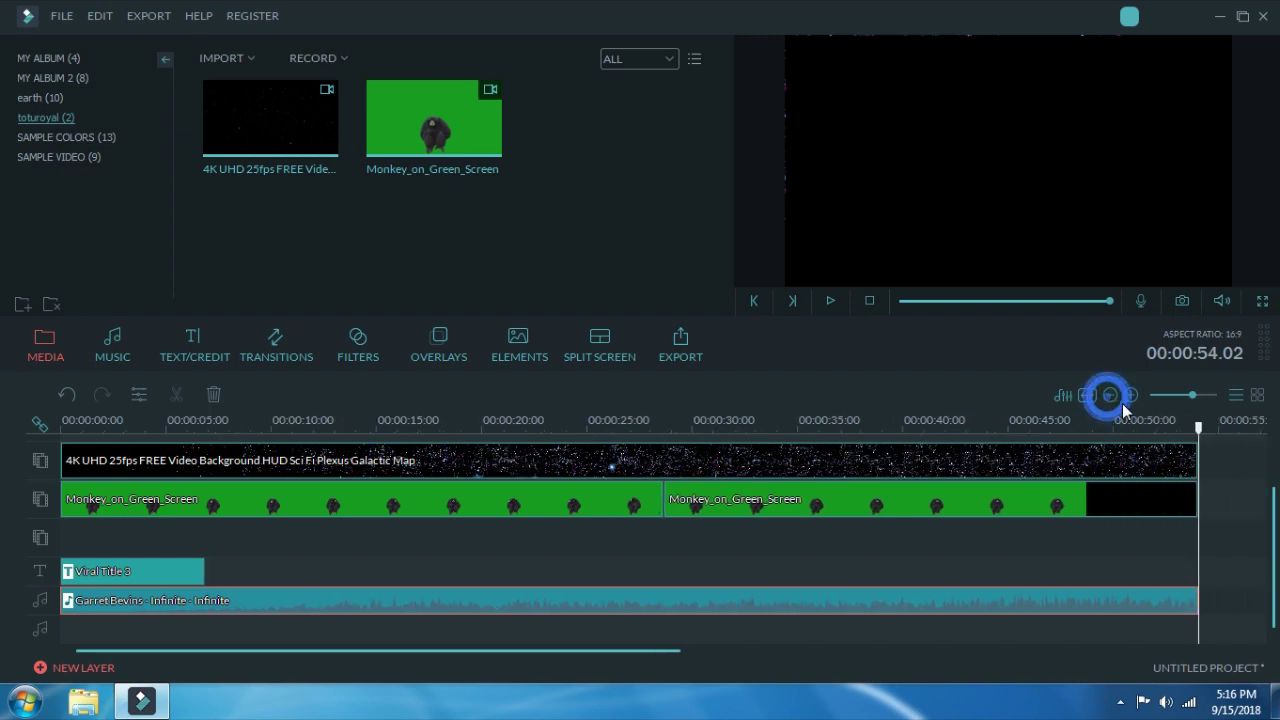
pyautogui.click(1131, 395)
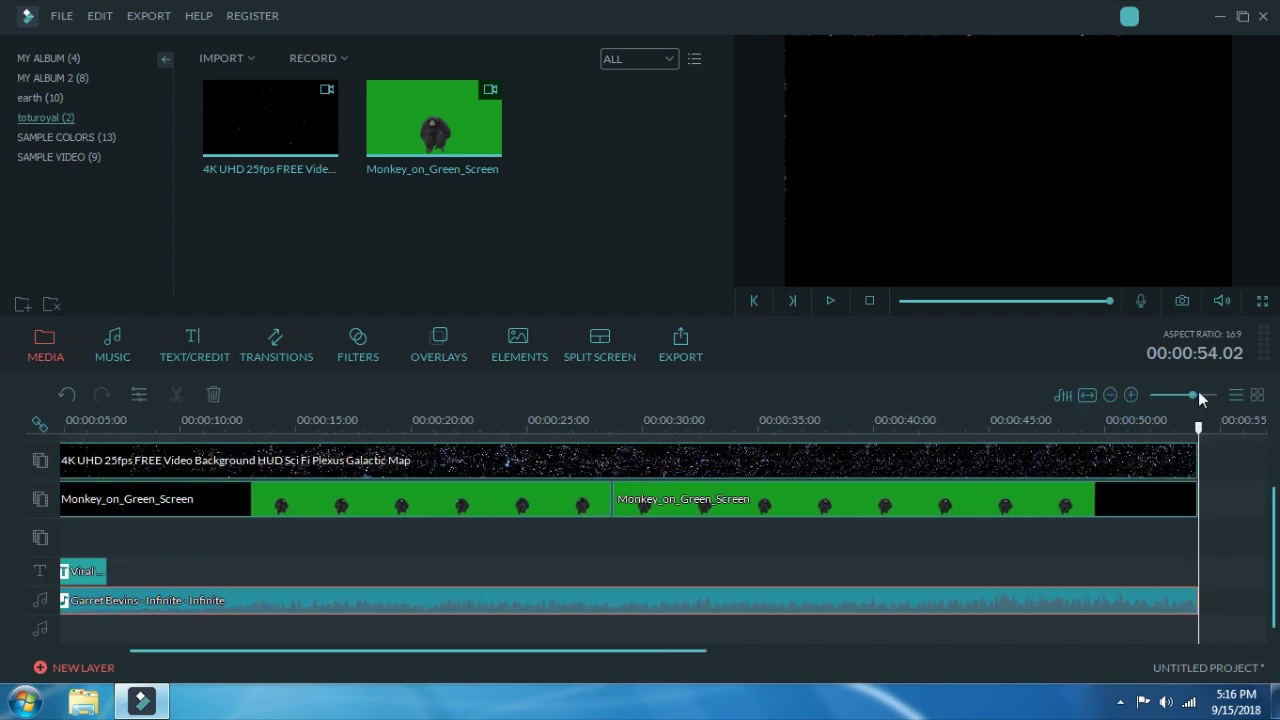
pyautogui.moveTo(1198, 397); pyautogui.dragTo(1190, 401)
# Step: Toggle between the timeline and storyboard views, finishing in the storyboard view
pyautogui.click(1234, 396)
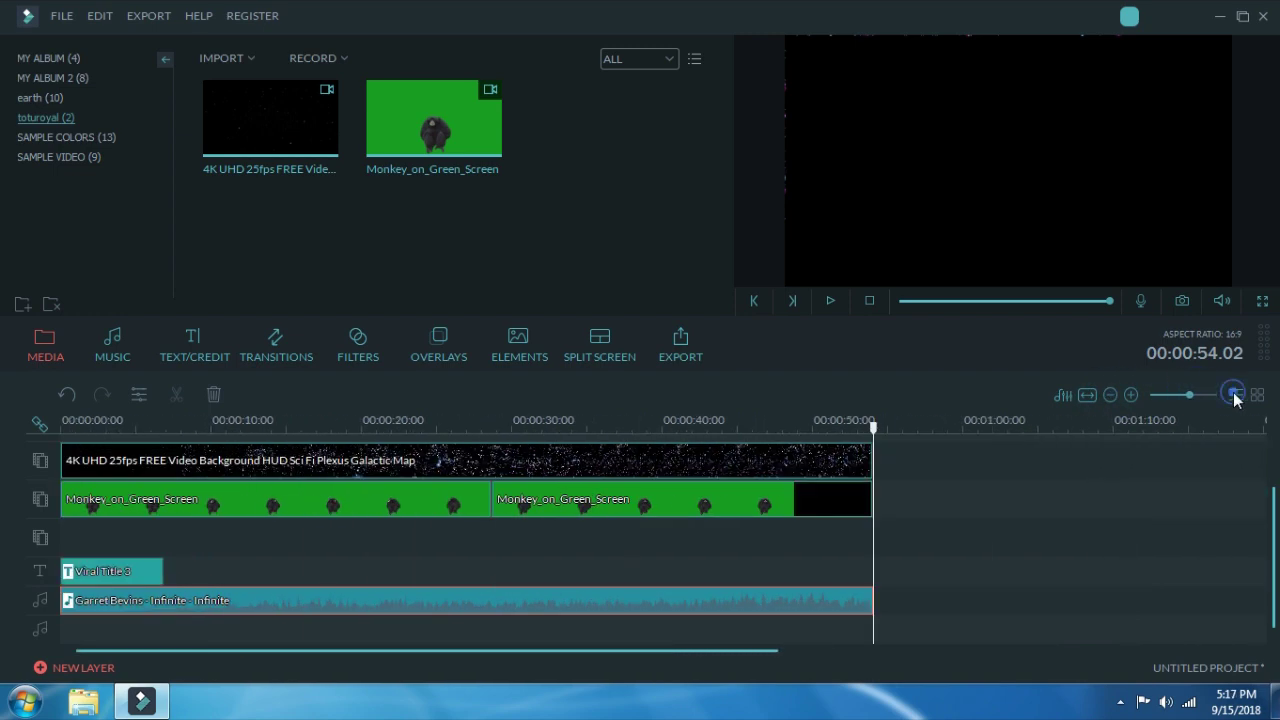
pyautogui.click(1257, 395)
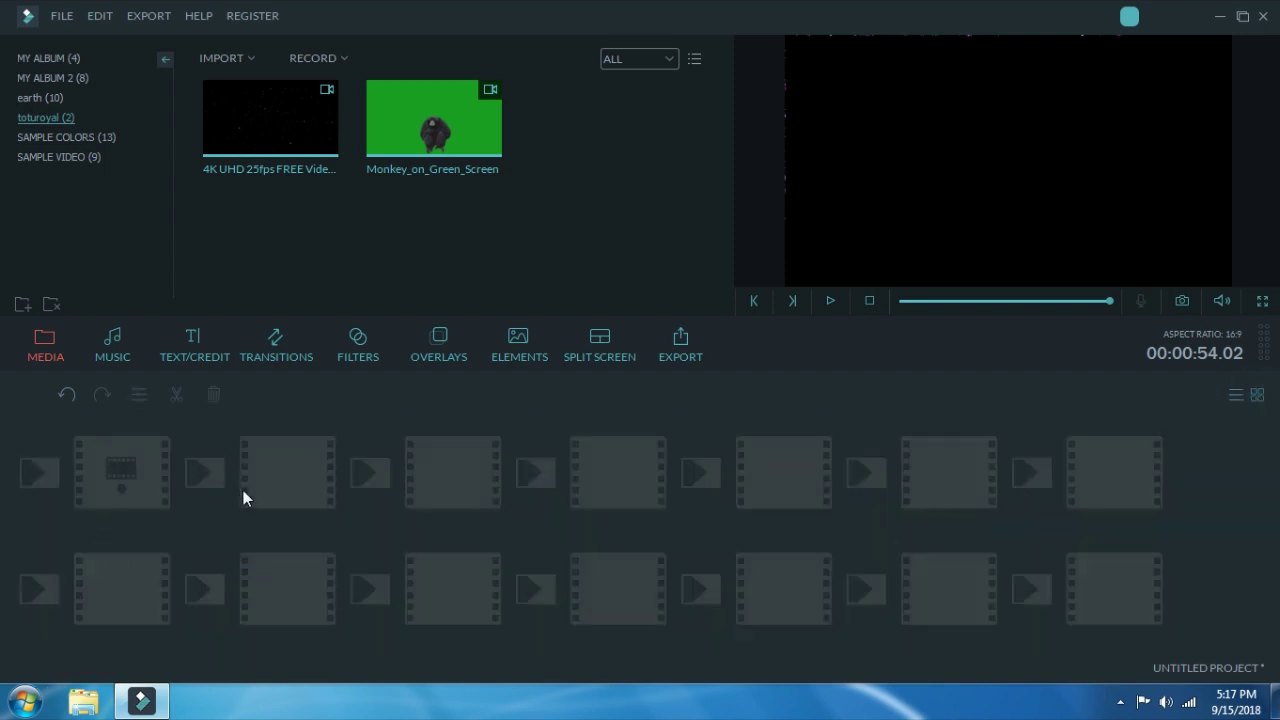
pyautogui.click(1252, 396)
pyautogui.click(1244, 398)
pyautogui.click(1255, 396)
# Step: Add the galactic background clip to the storyboard's first slot and play a few seconds of it
pyautogui.click(271, 117)
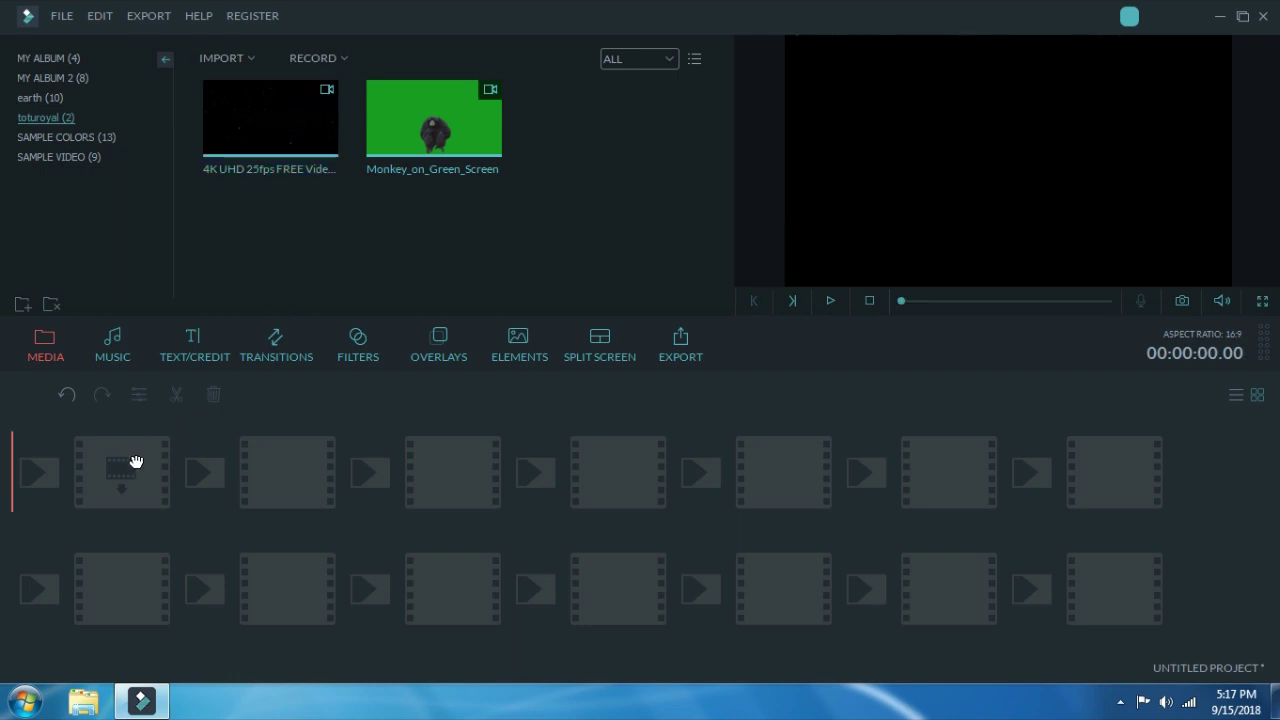
pyautogui.moveTo(136, 461); pyautogui.dragTo(110, 466)
pyautogui.click(36, 473)
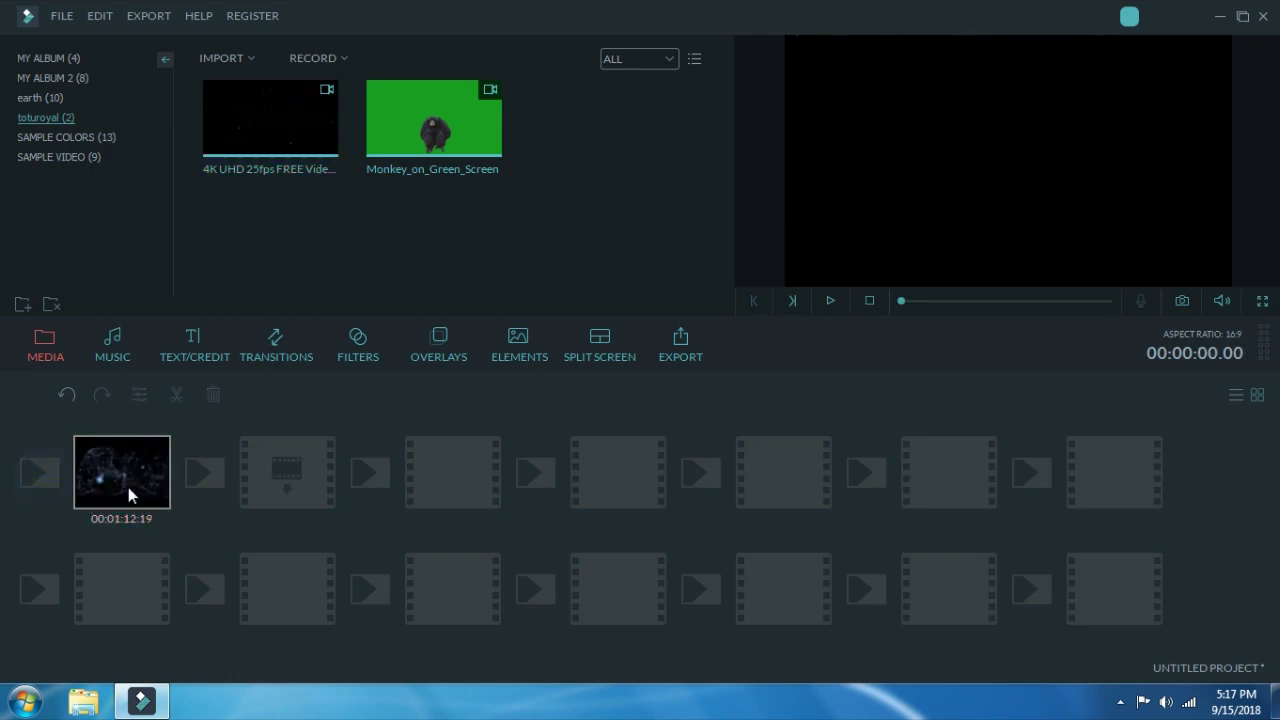
pyautogui.click(831, 299)
pyautogui.click(833, 299)
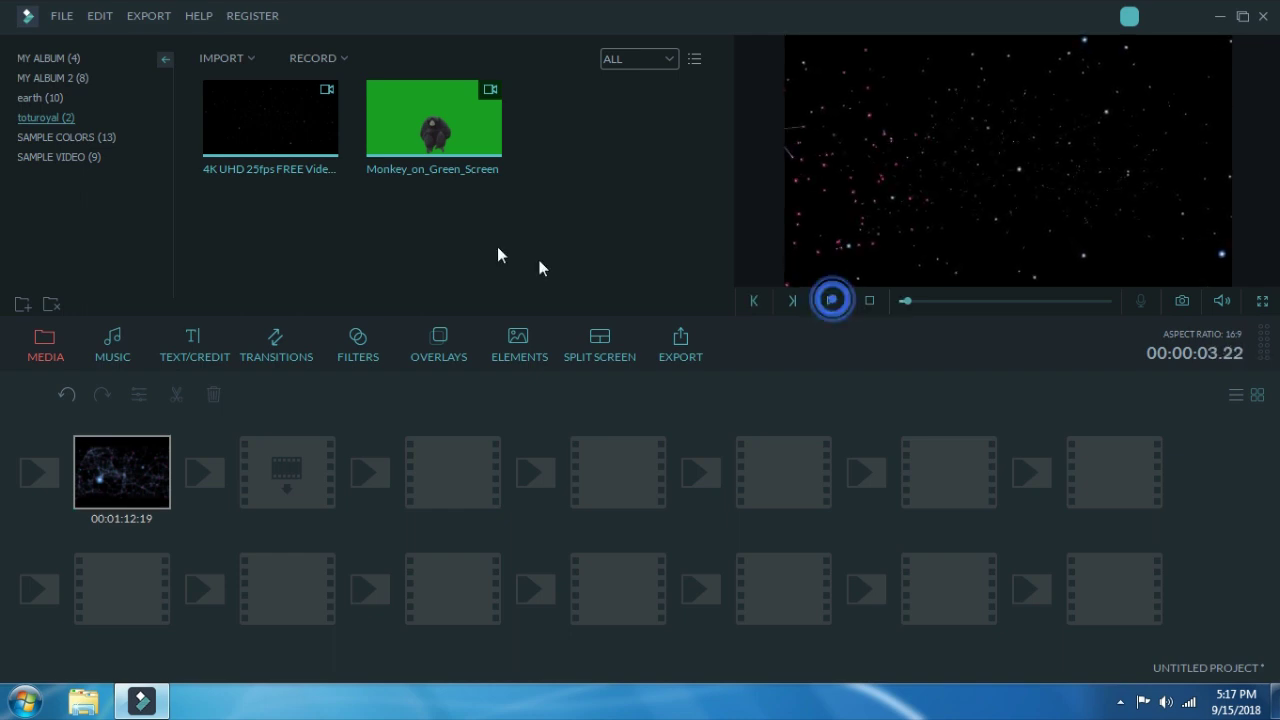
# Step: Return from the storyboard to the timeline and bring the overlay clips and title back to the start without the added clip
pyautogui.click(457, 149)
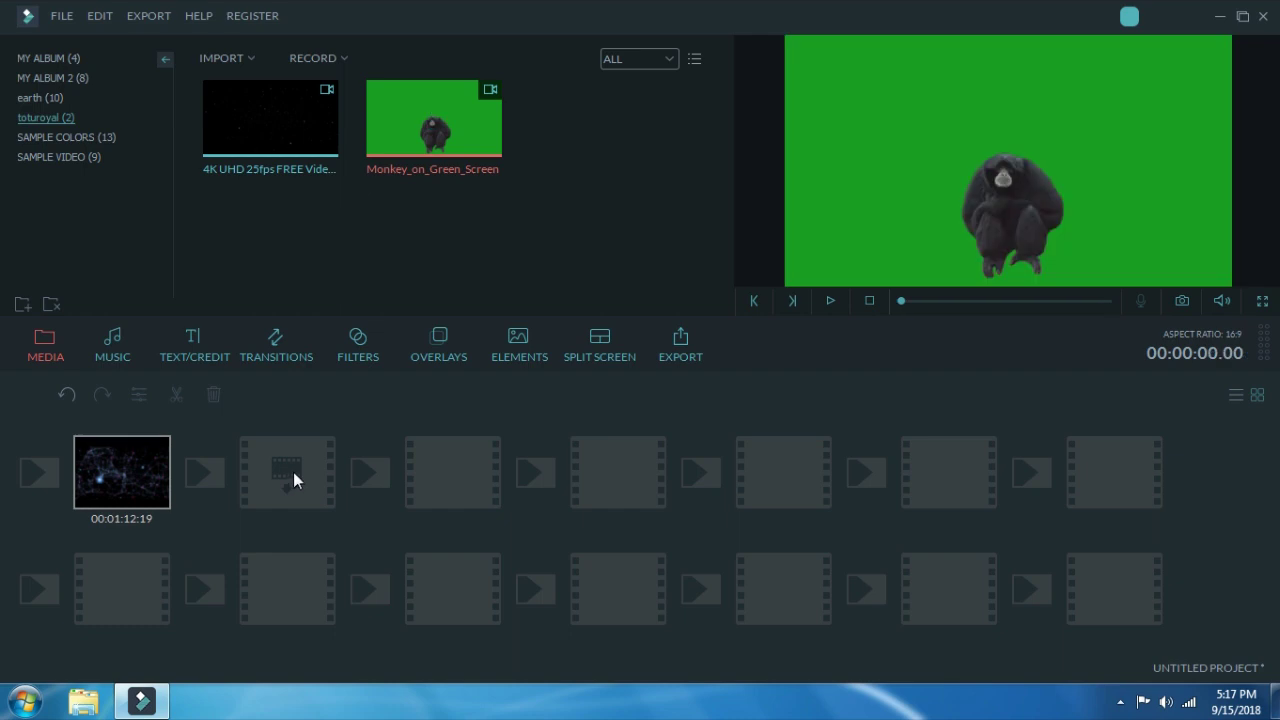
pyautogui.rightClick(160, 481)
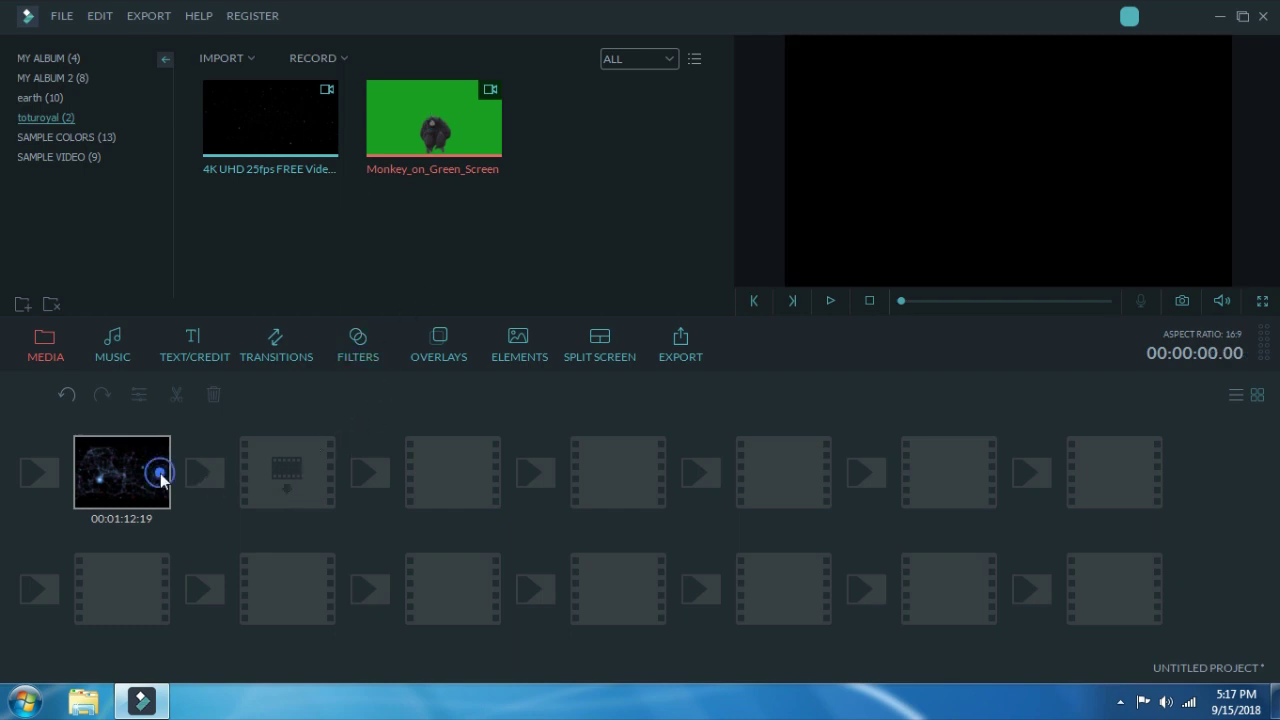
pyautogui.click(257, 512)
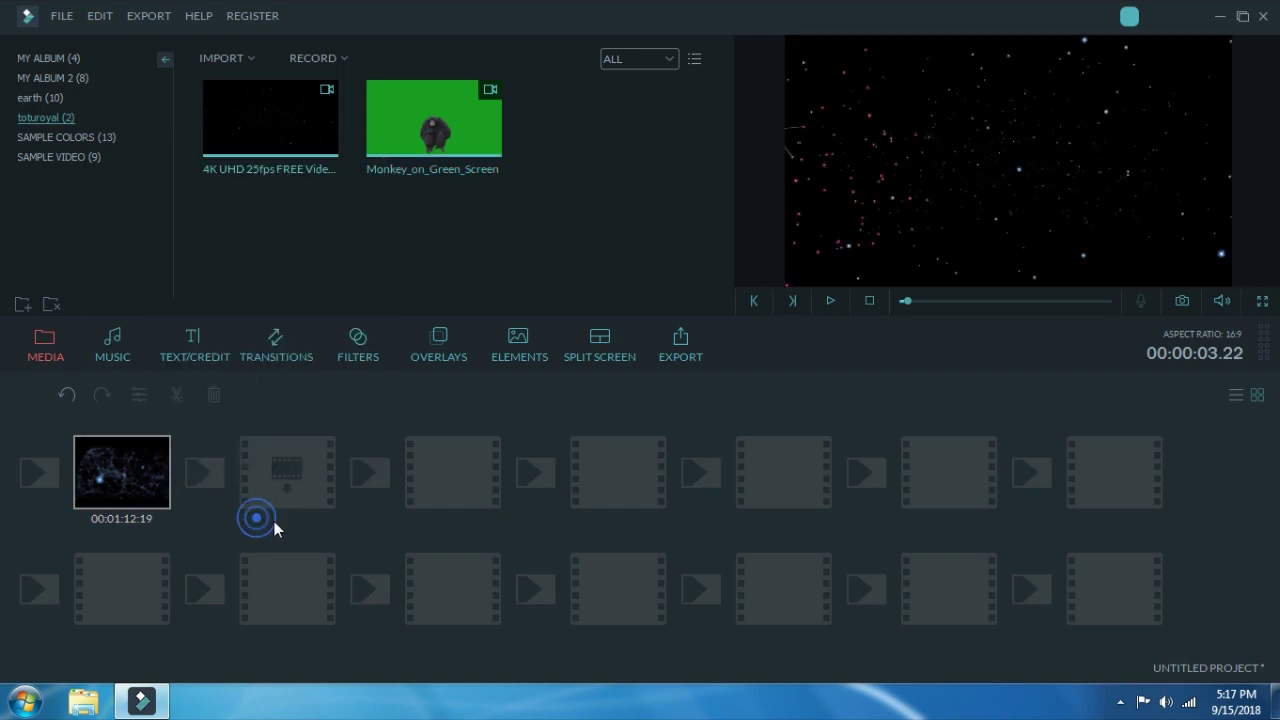
pyautogui.click(1233, 396)
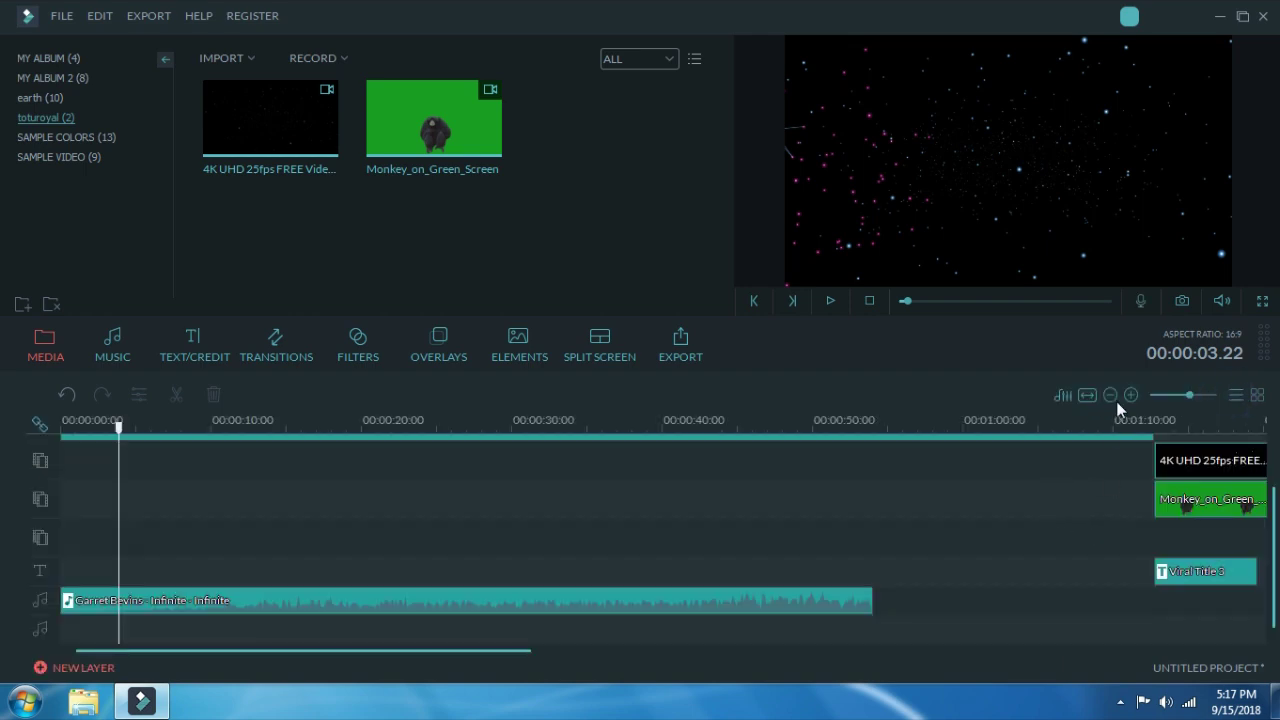
pyautogui.click(1088, 396)
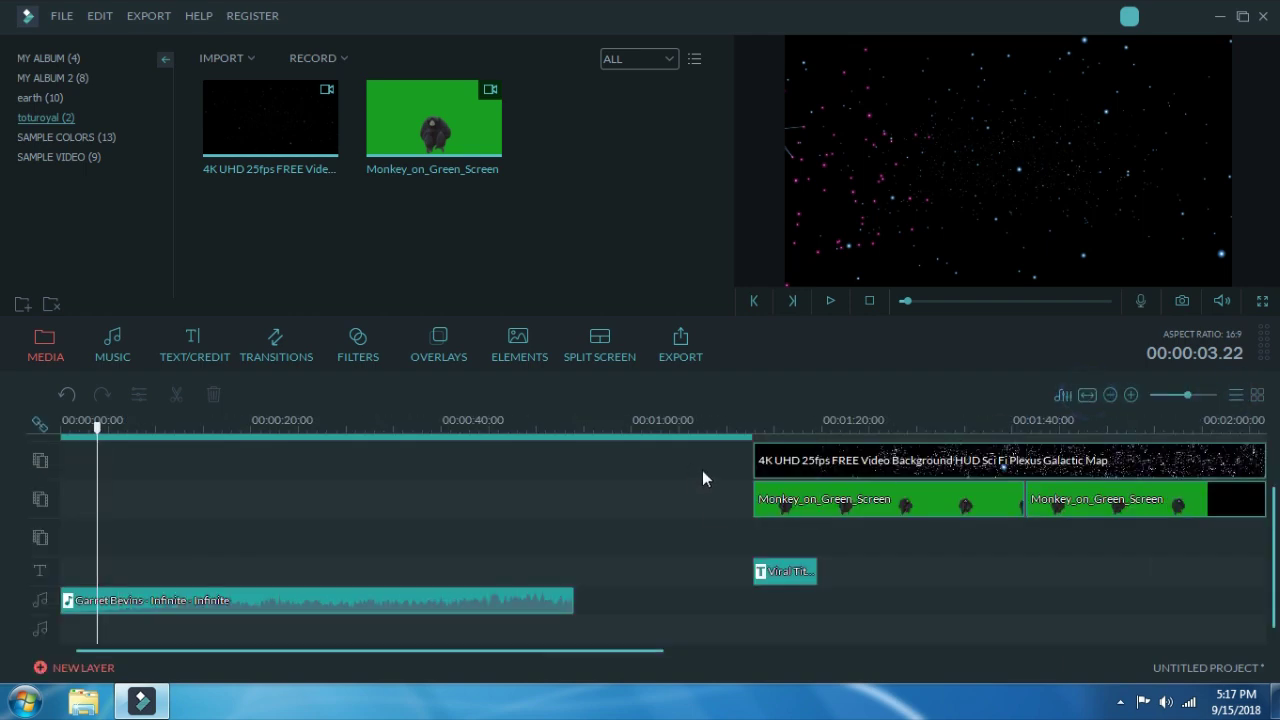
pyautogui.moveTo(765, 462); pyautogui.dragTo(72, 462)
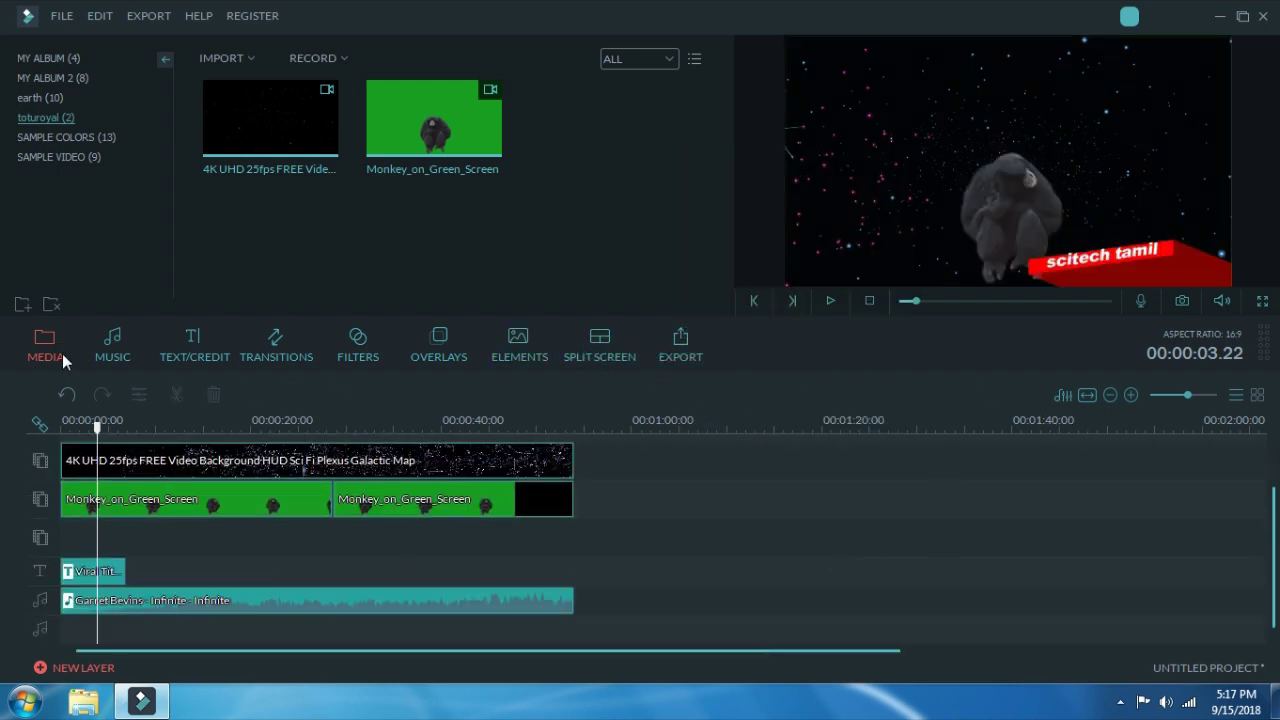
# Step: Open the motion presets of the first monkey clip for editing
pyautogui.rightClick(248, 503)
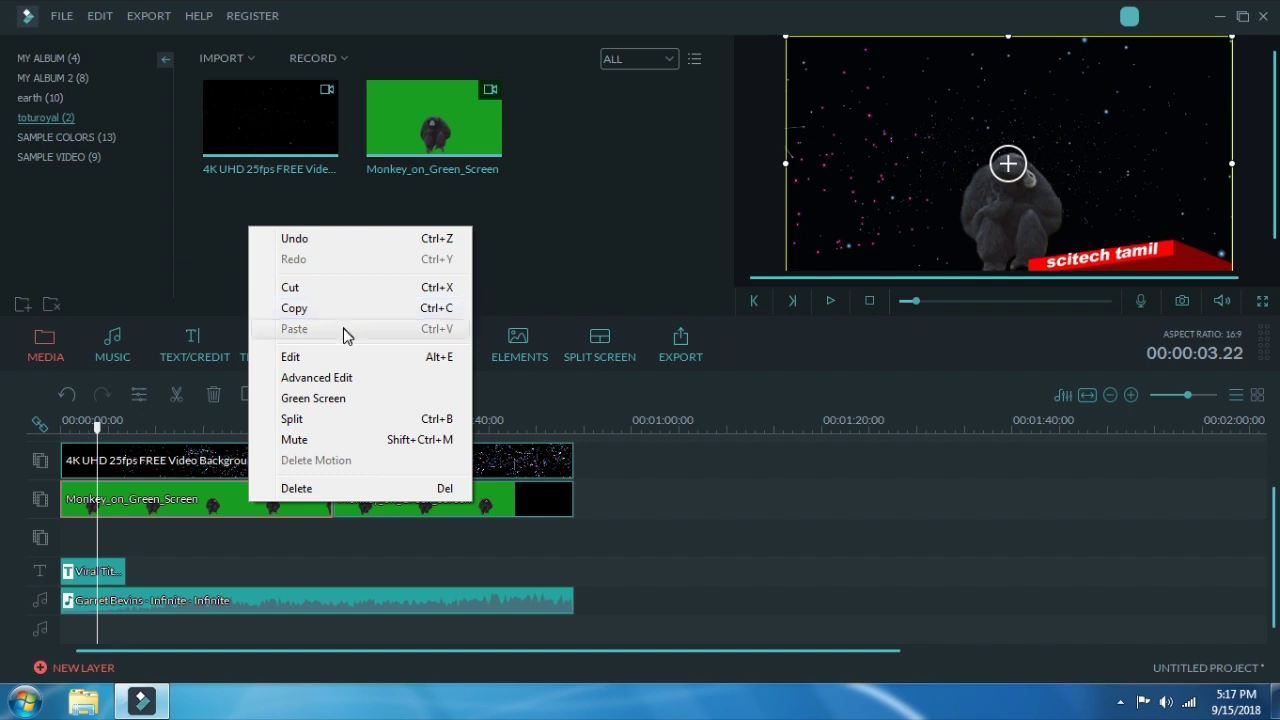
pyautogui.click(343, 361)
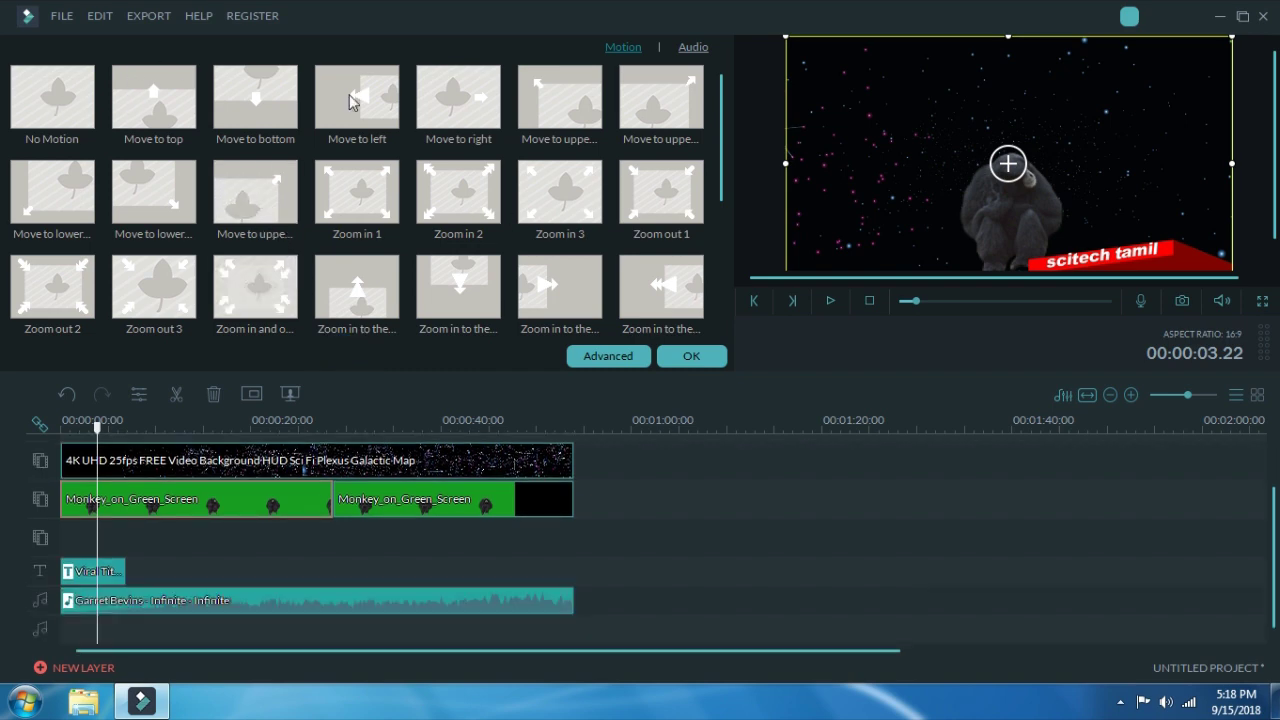
# Step: Examine the mask shapes and Chroma Key effect settings in the galactic background's Advanced Edit, and cancel without applying them
pyautogui.rightClick(380, 482)
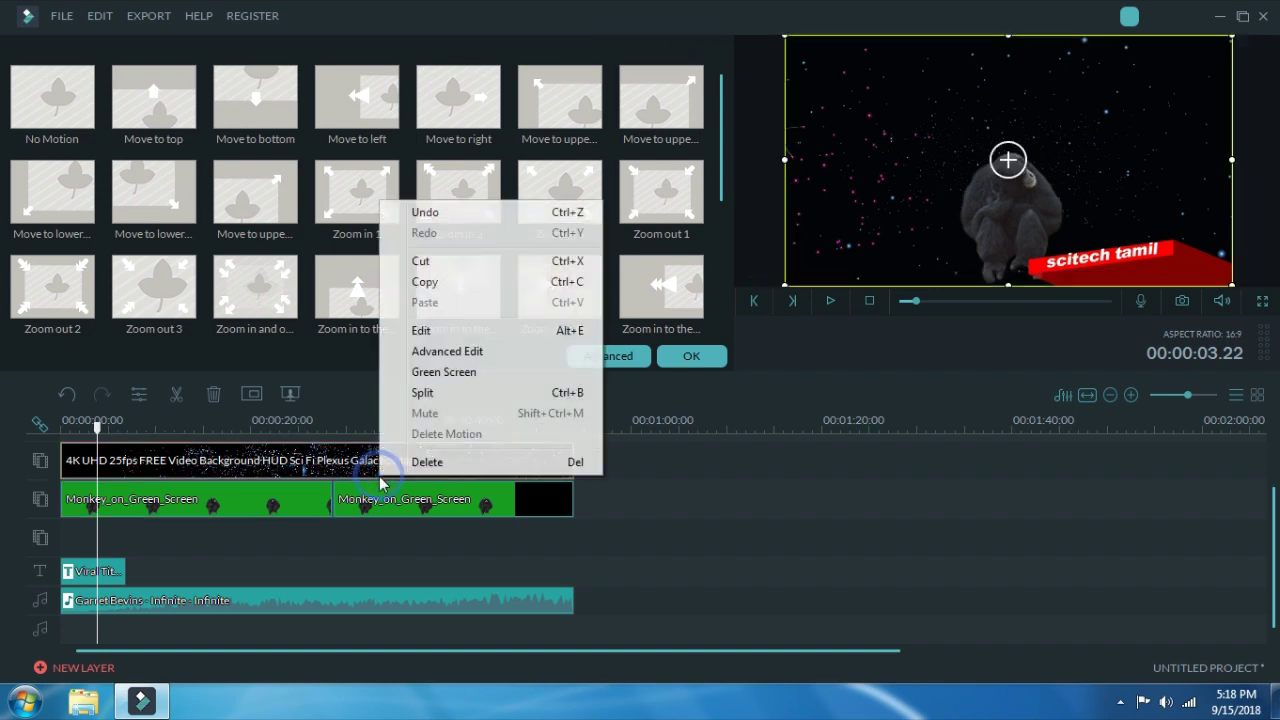
pyautogui.click(450, 352)
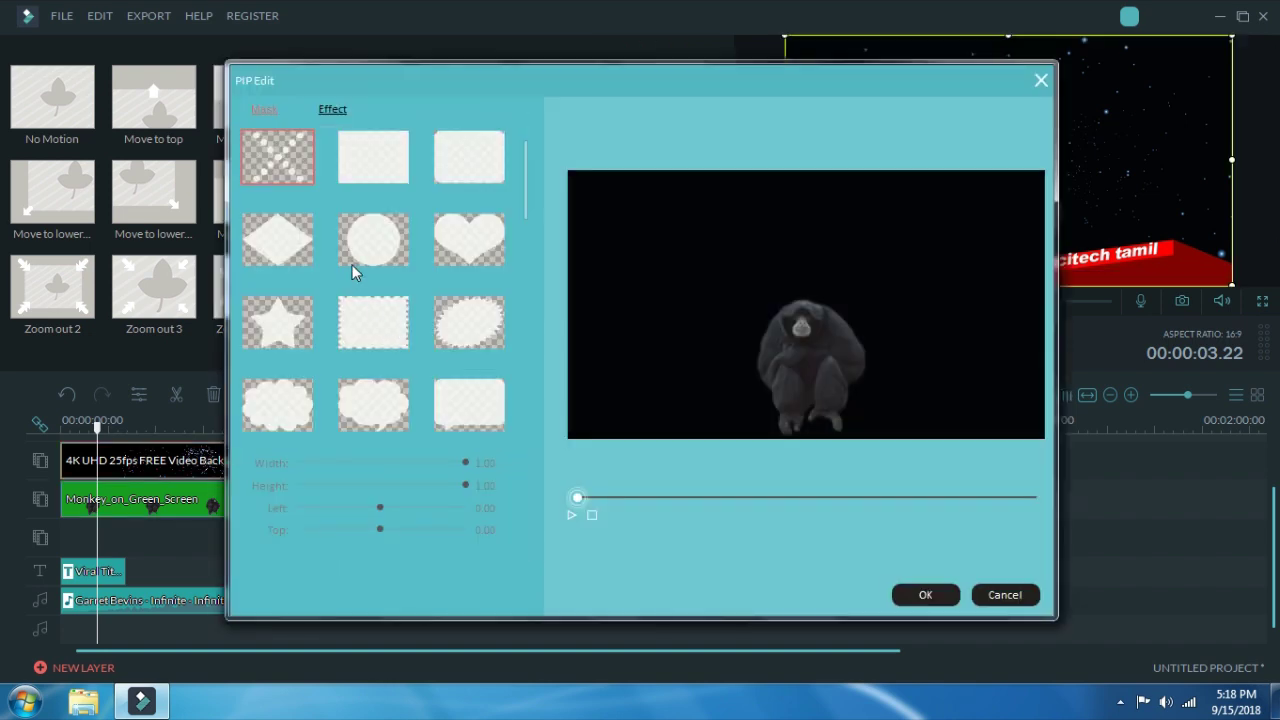
pyautogui.click(378, 252)
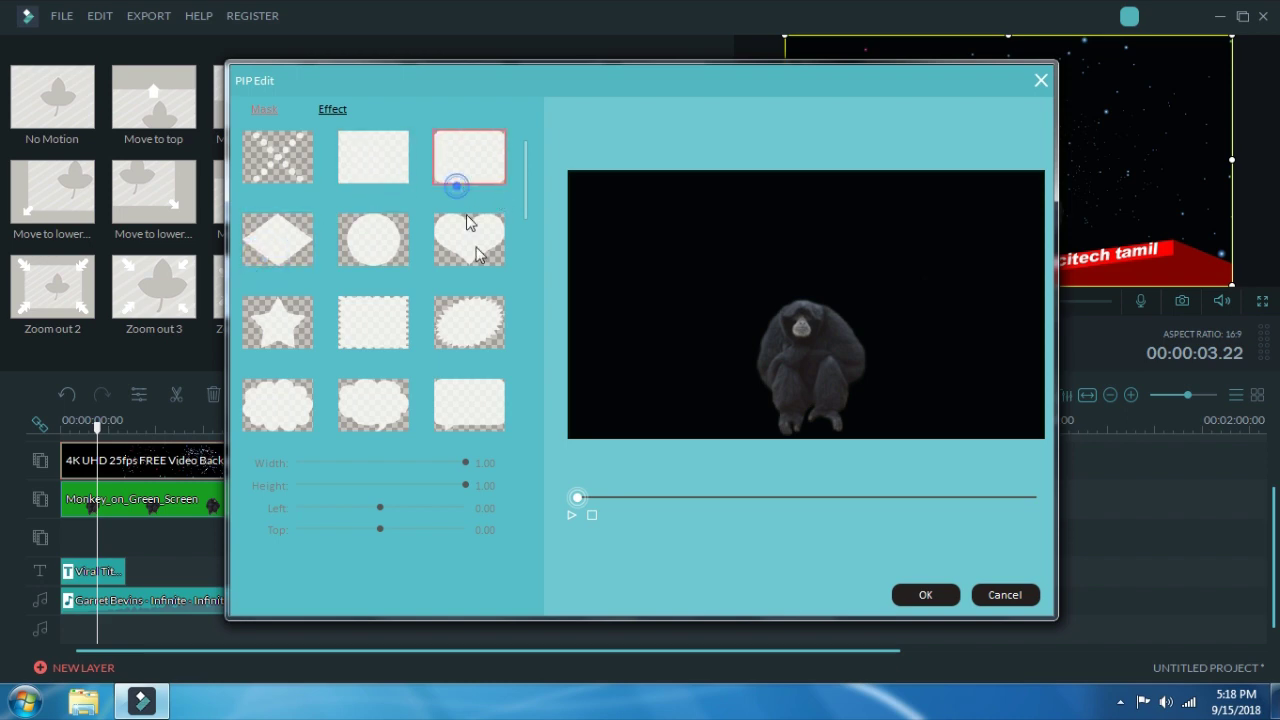
pyautogui.scroll(-5, 434, 366)
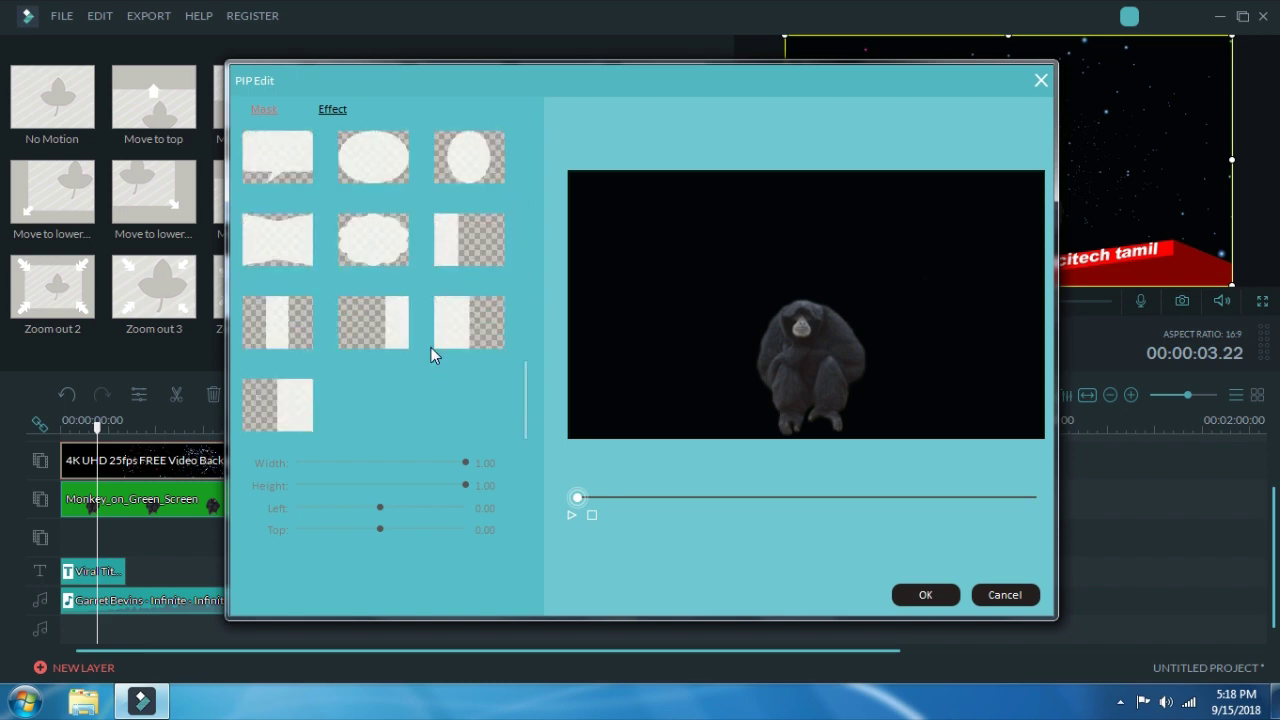
pyautogui.scroll(3, 431, 347)
pyautogui.scroll(3, 420, 348)
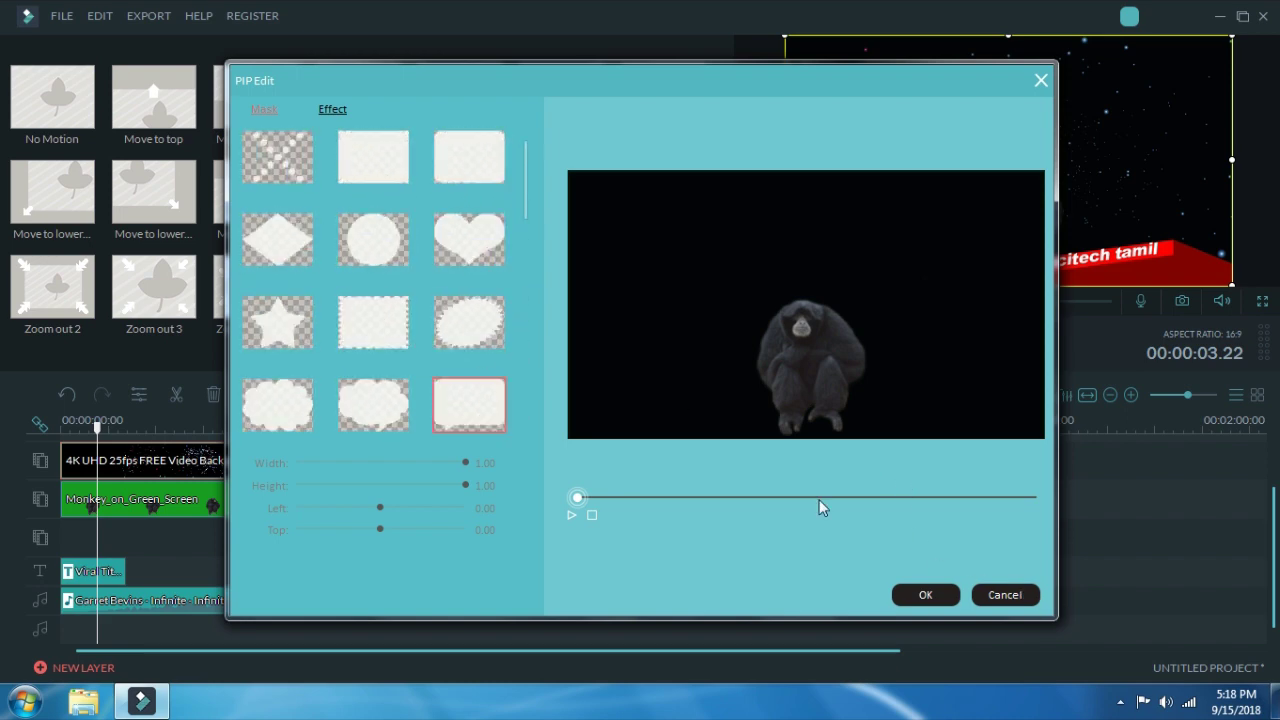
pyautogui.click(321, 111)
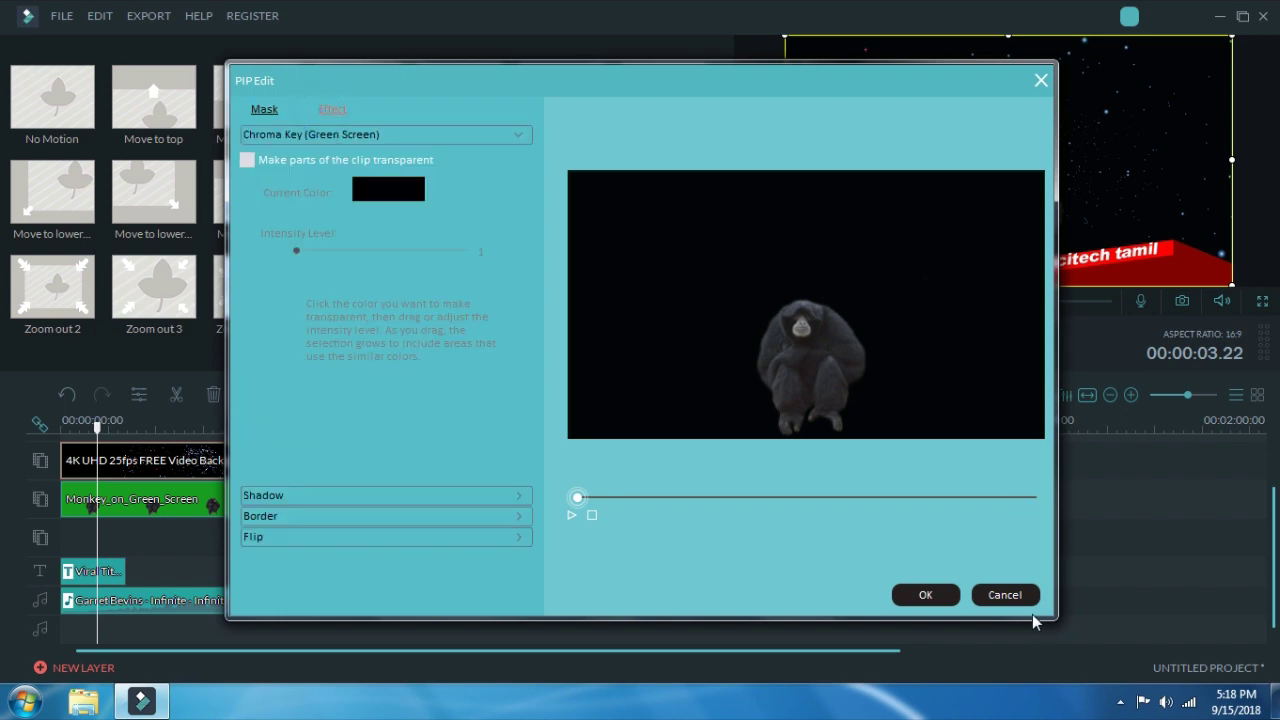
pyautogui.click(1028, 598)
# Step: Review the second monkey clip's editing commands, place the playhead at 00:00:05.20 and close the motion presets
pyautogui.click(423, 497)
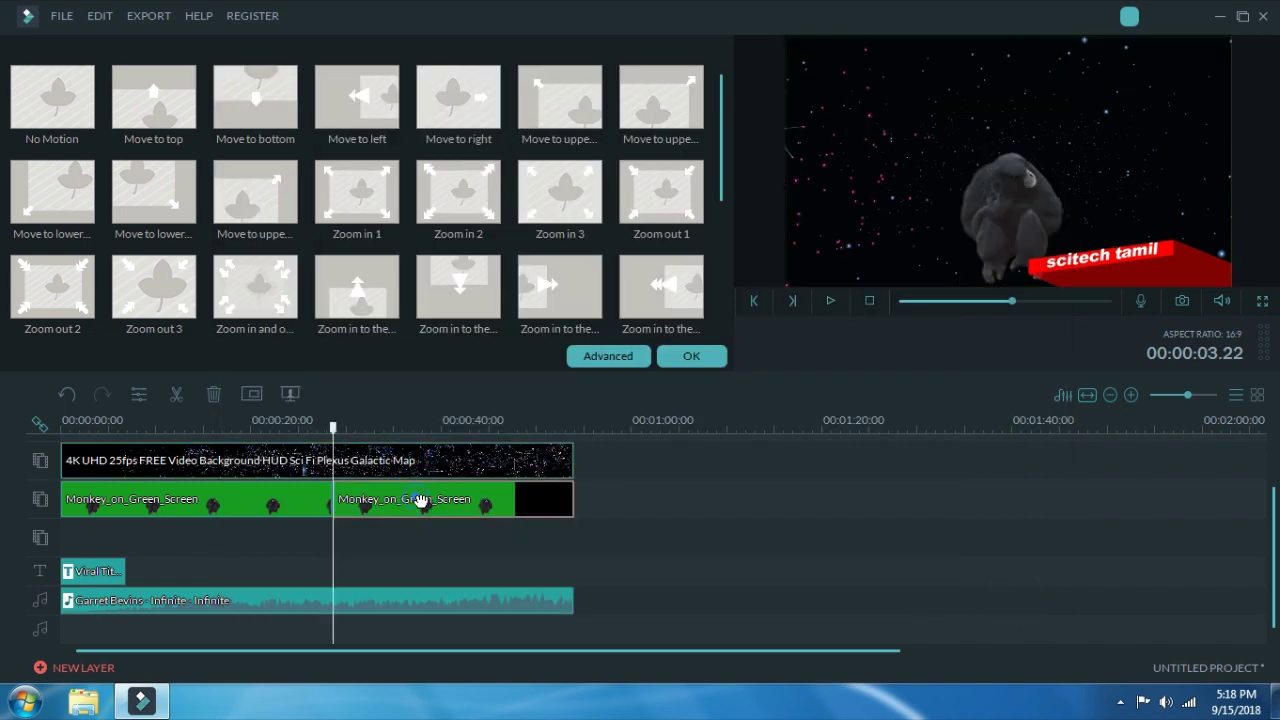
pyautogui.rightClick(416, 497)
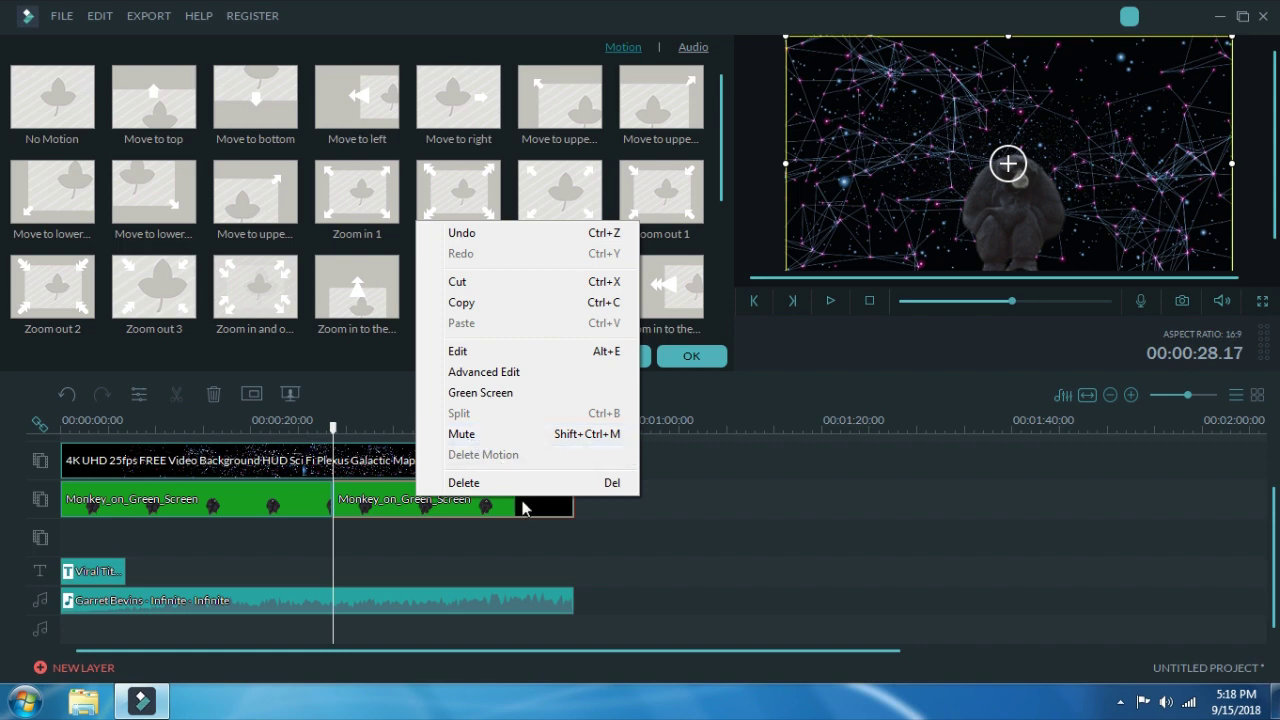
pyautogui.click(650, 562)
pyautogui.scroll(1, 432, 495)
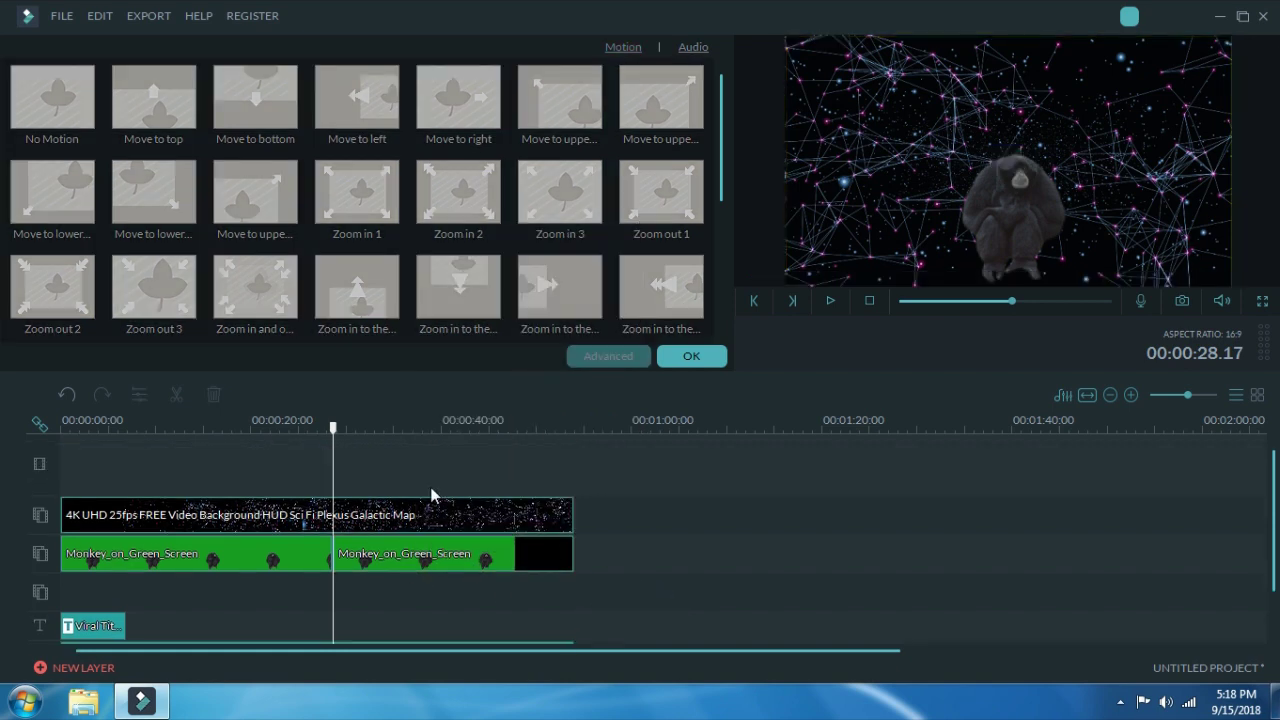
pyautogui.moveTo(336, 425); pyautogui.dragTo(113, 425)
pyautogui.click(690, 356)
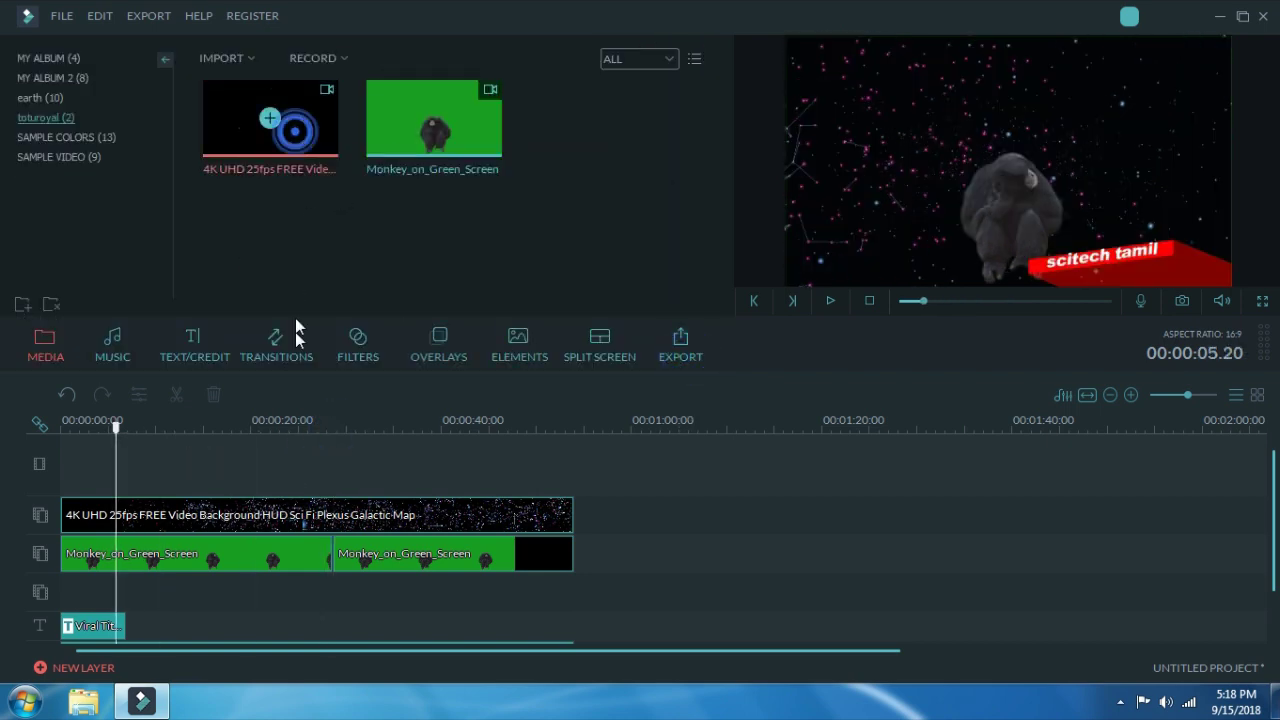
# Step: Insert the galactic background clip at the start of the main video track and switch its Auto Enhance on and off again
pyautogui.moveTo(270, 125); pyautogui.dragTo(243, 466)
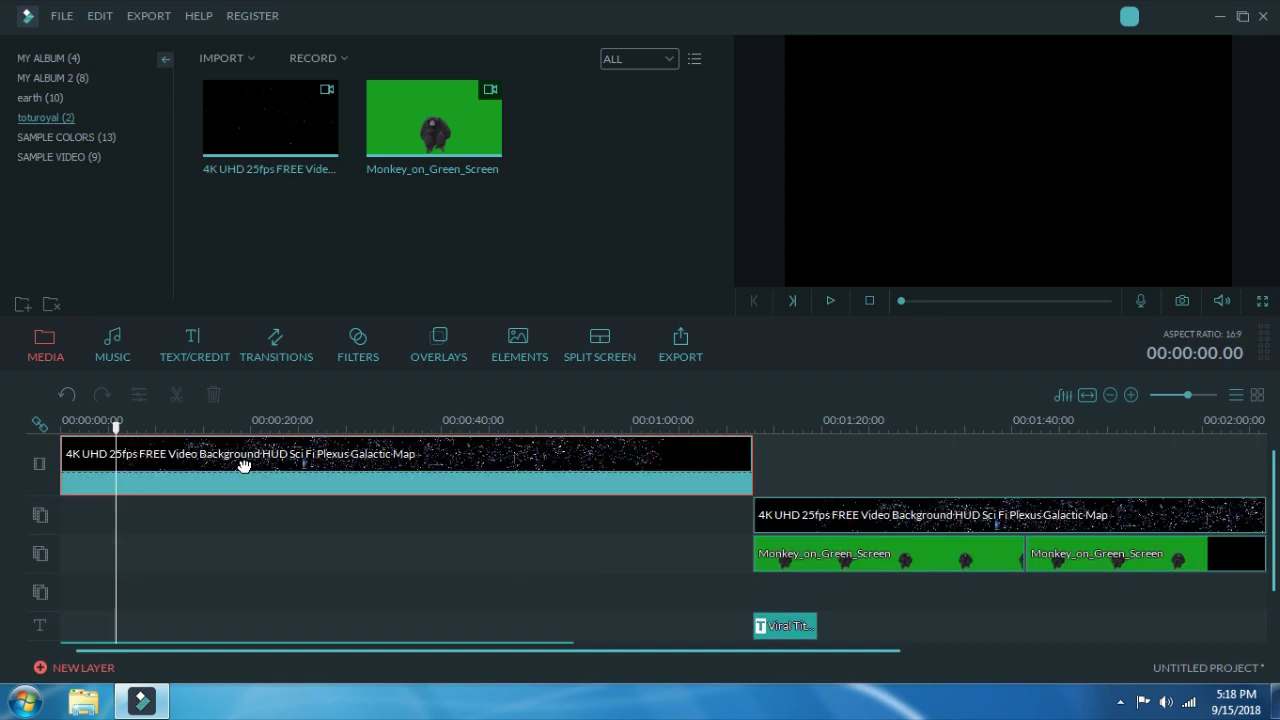
pyautogui.rightClick(251, 466)
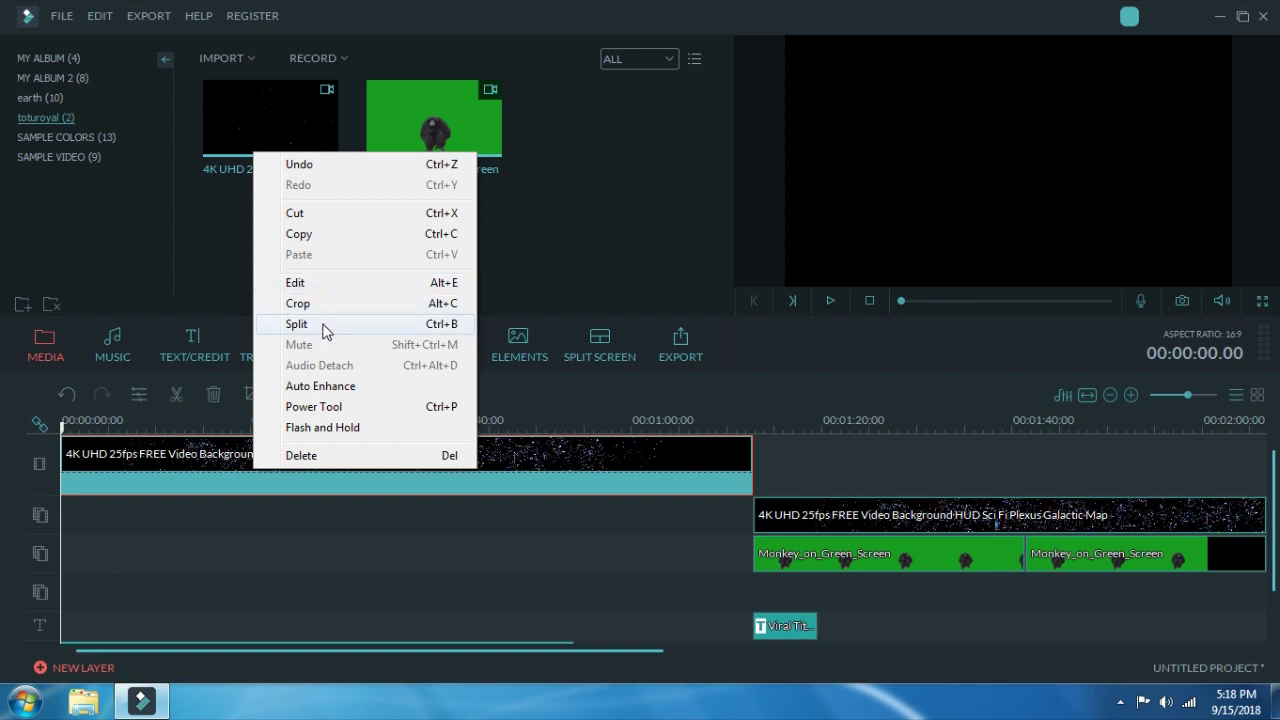
pyautogui.click(347, 388)
pyautogui.rightClick(336, 455)
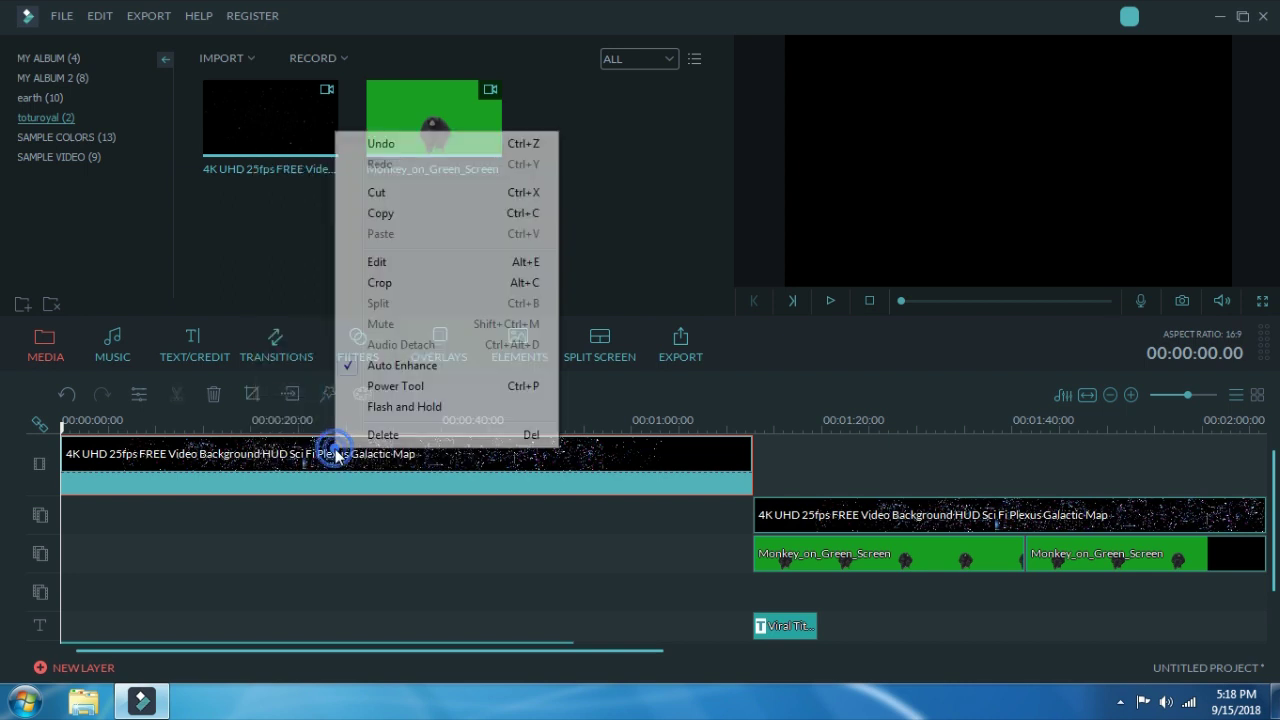
pyautogui.click(385, 367)
# Step: Open the Power Tool's Mosaic settings for the galactic background clip on the main video track and move its preview to 00:00:17
pyautogui.rightClick(375, 468)
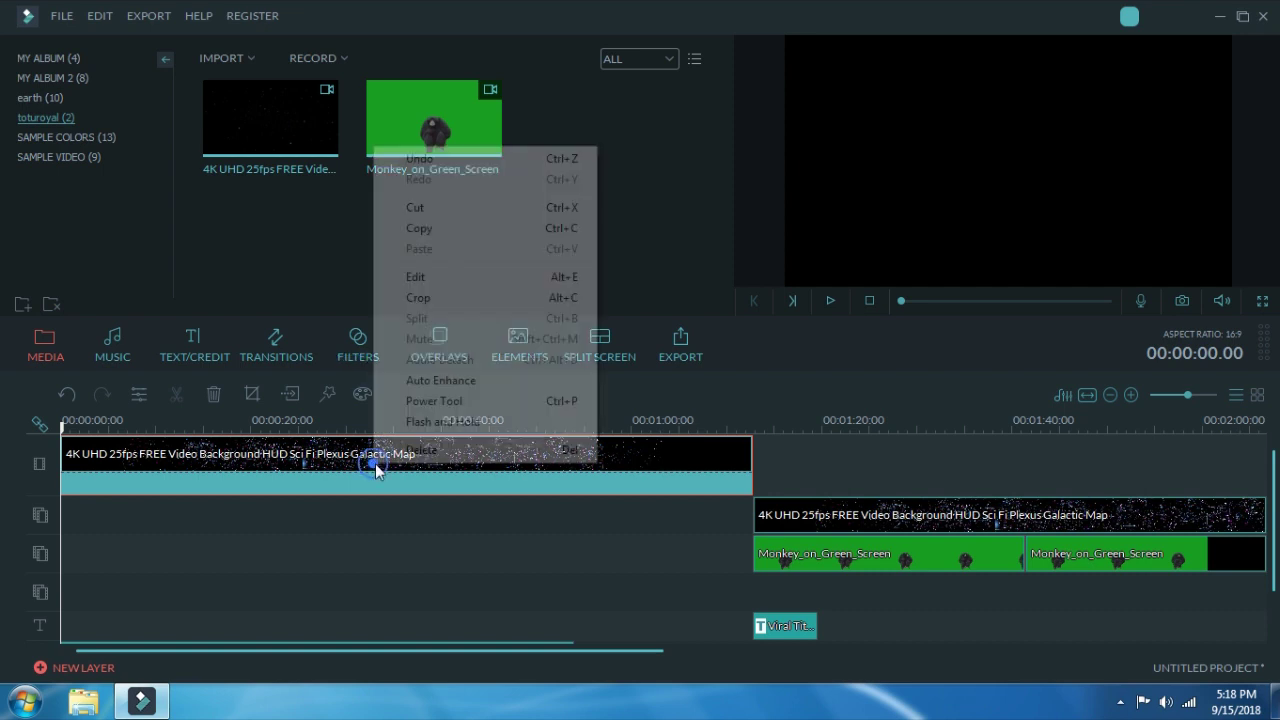
pyautogui.click(428, 400)
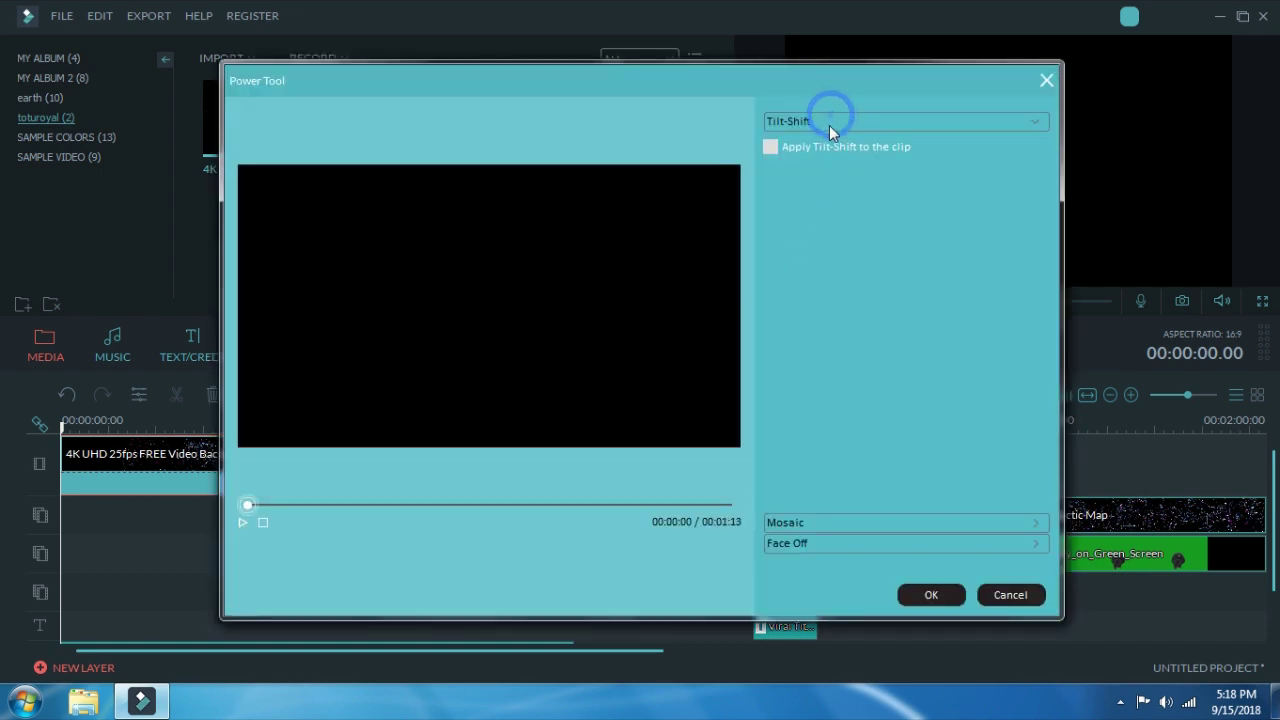
pyautogui.click(888, 522)
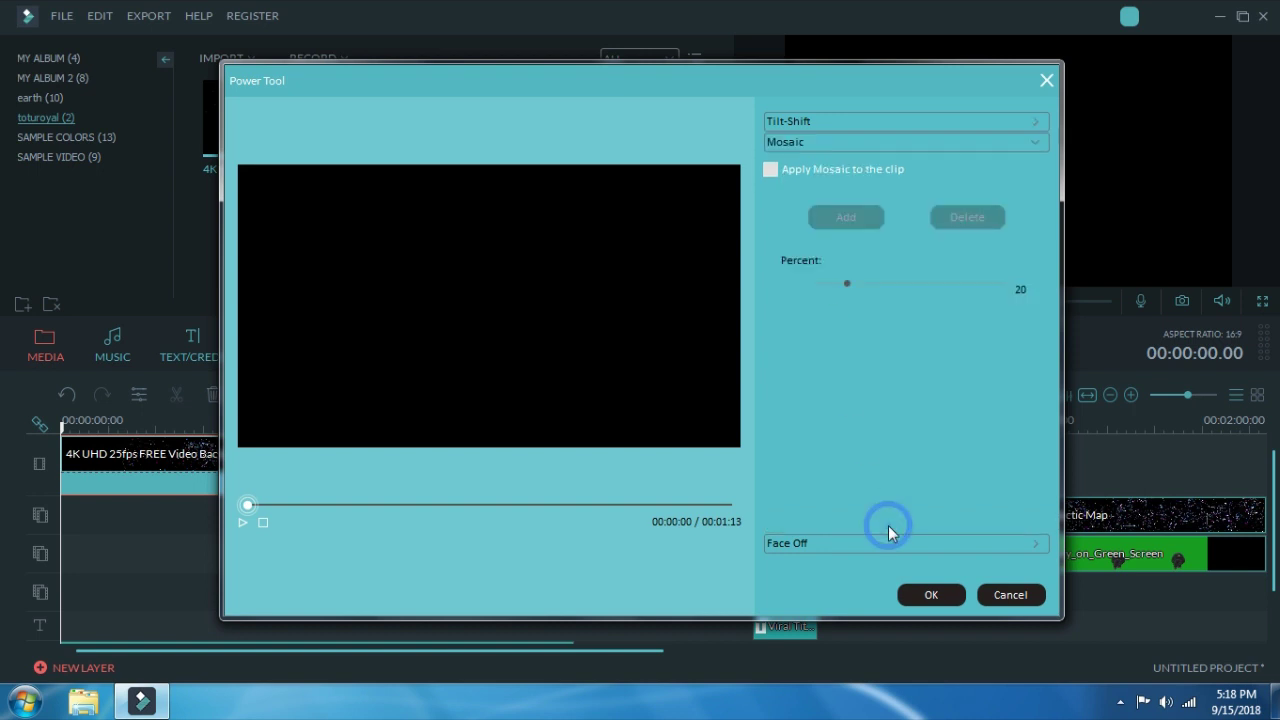
pyautogui.click(239, 522)
pyautogui.moveTo(254, 504); pyautogui.dragTo(361, 507)
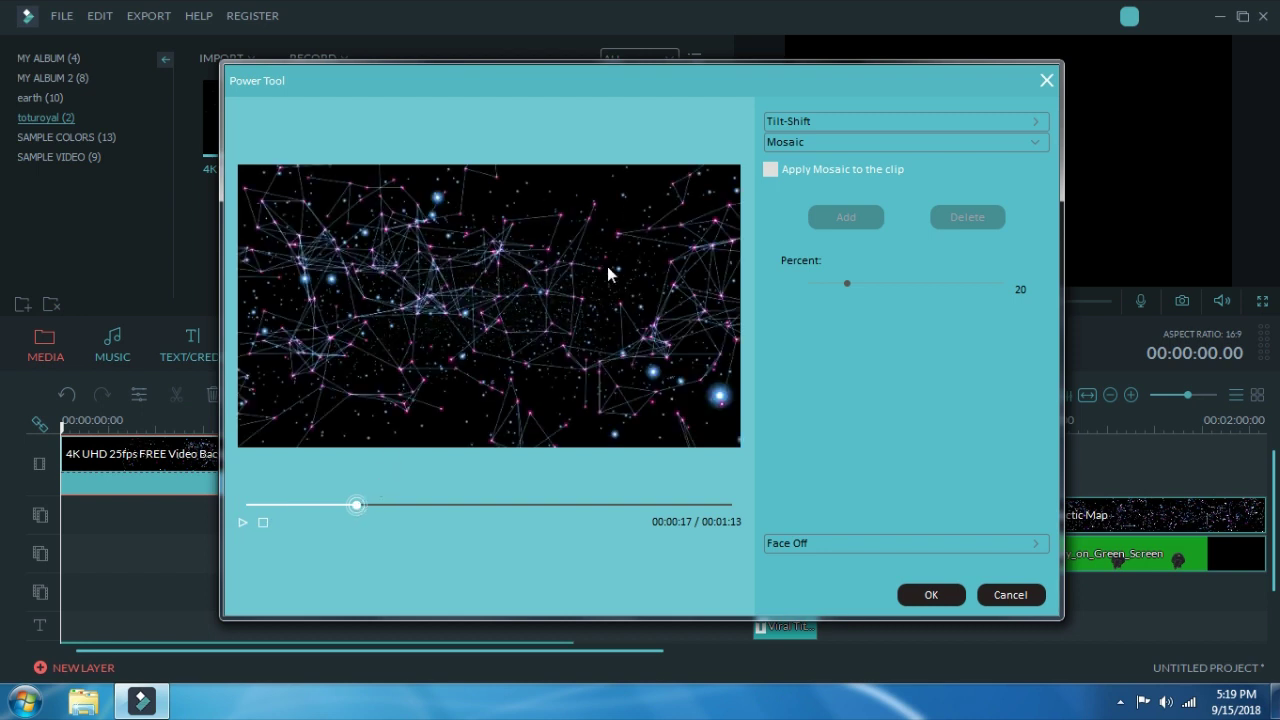
# Step: Try a mosaic area over the upper-left part of the galactic background's frame, and delete it and close the Power Tool without applying
pyautogui.click(770, 169)
pyautogui.click(846, 217)
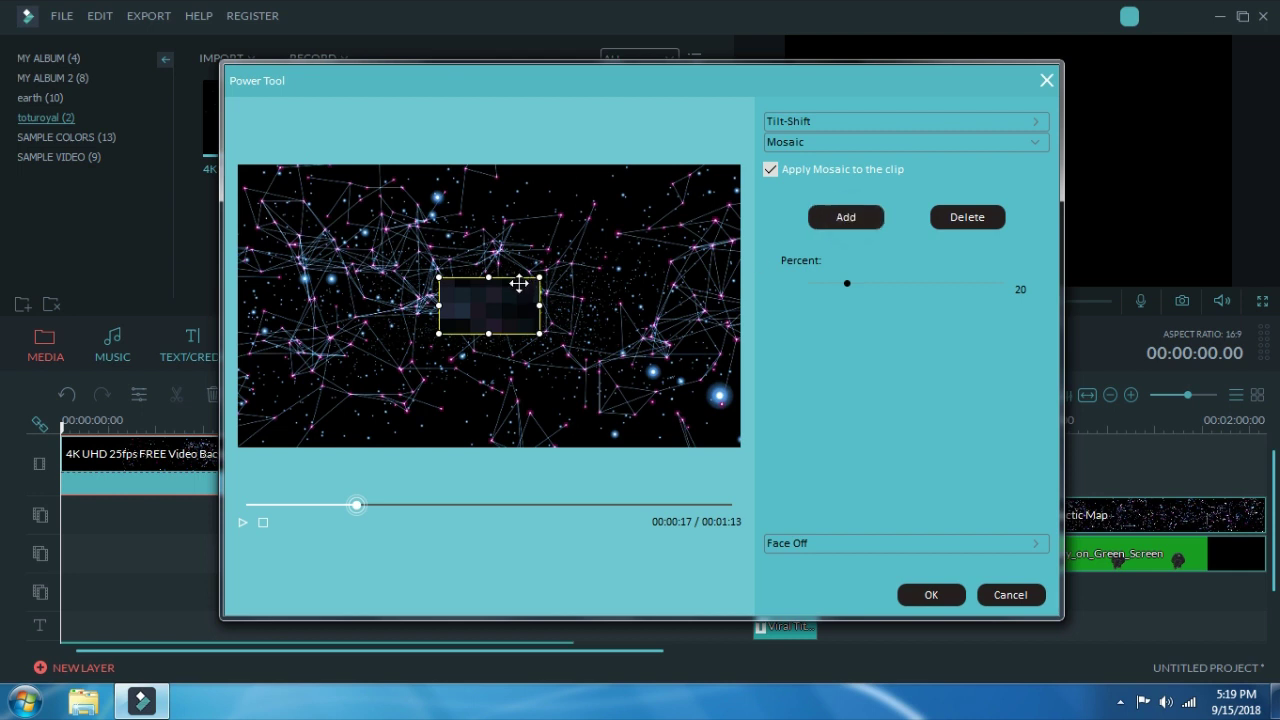
pyautogui.moveTo(519, 284); pyautogui.dragTo(432, 274)
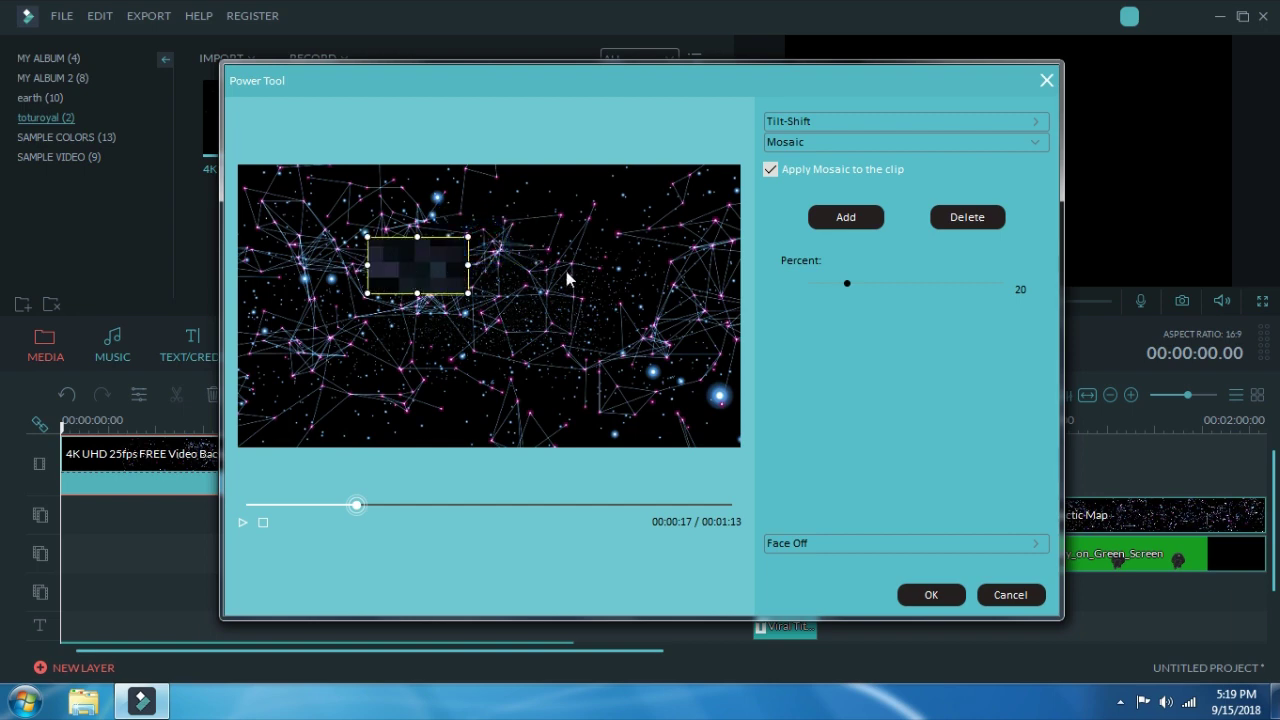
pyautogui.click(962, 218)
pyautogui.click(1046, 80)
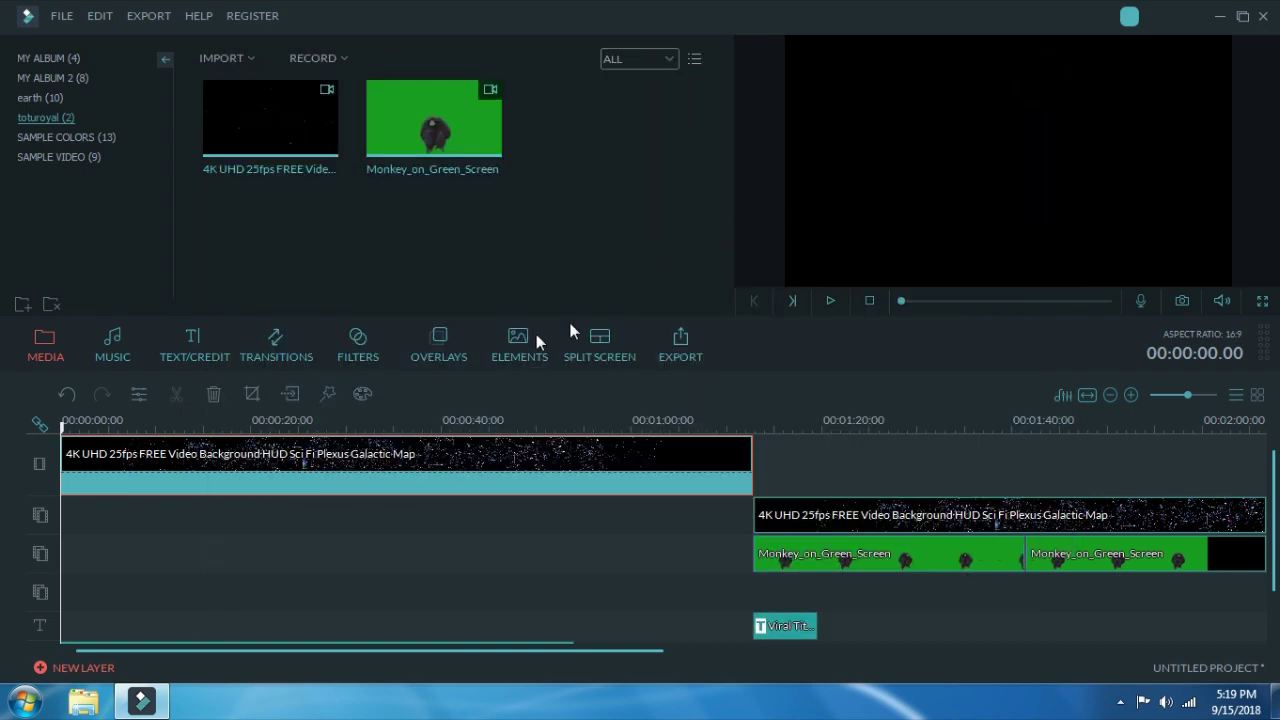
# Step: Export the project as an MP4 video named EARTH HISTROY to the E:\ drive
pyautogui.click(678, 349)
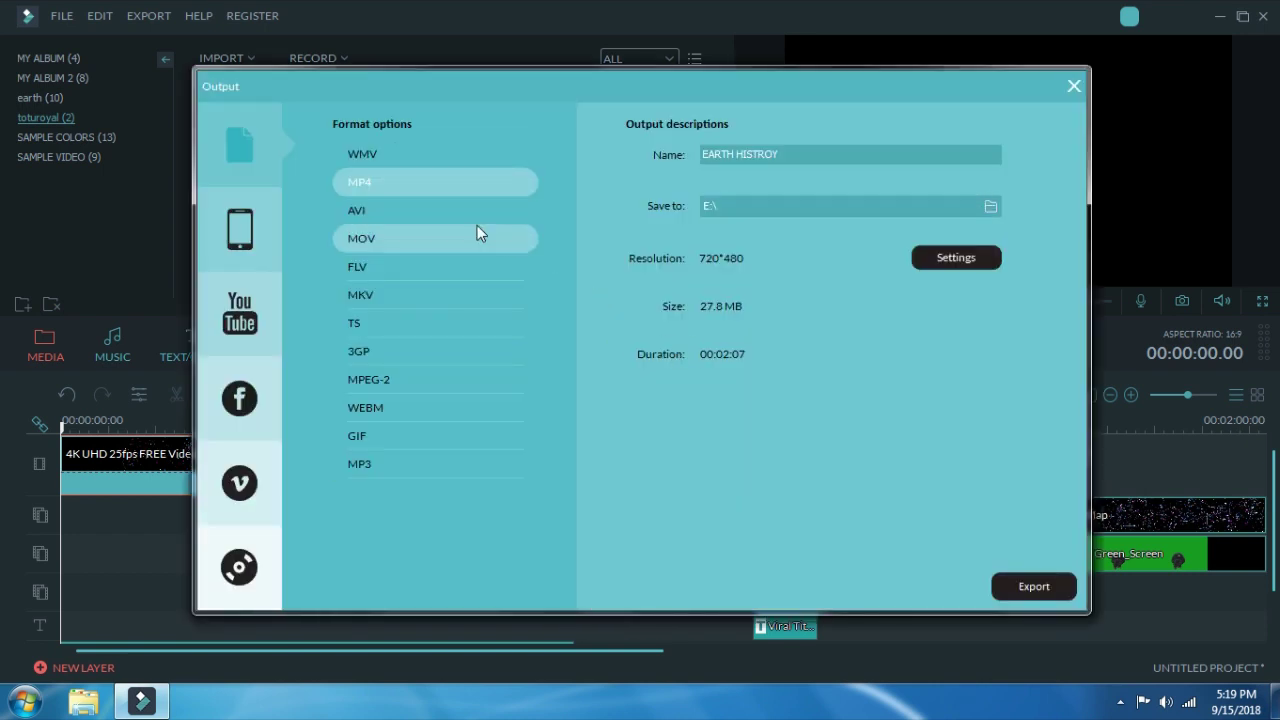
pyautogui.click(390, 180)
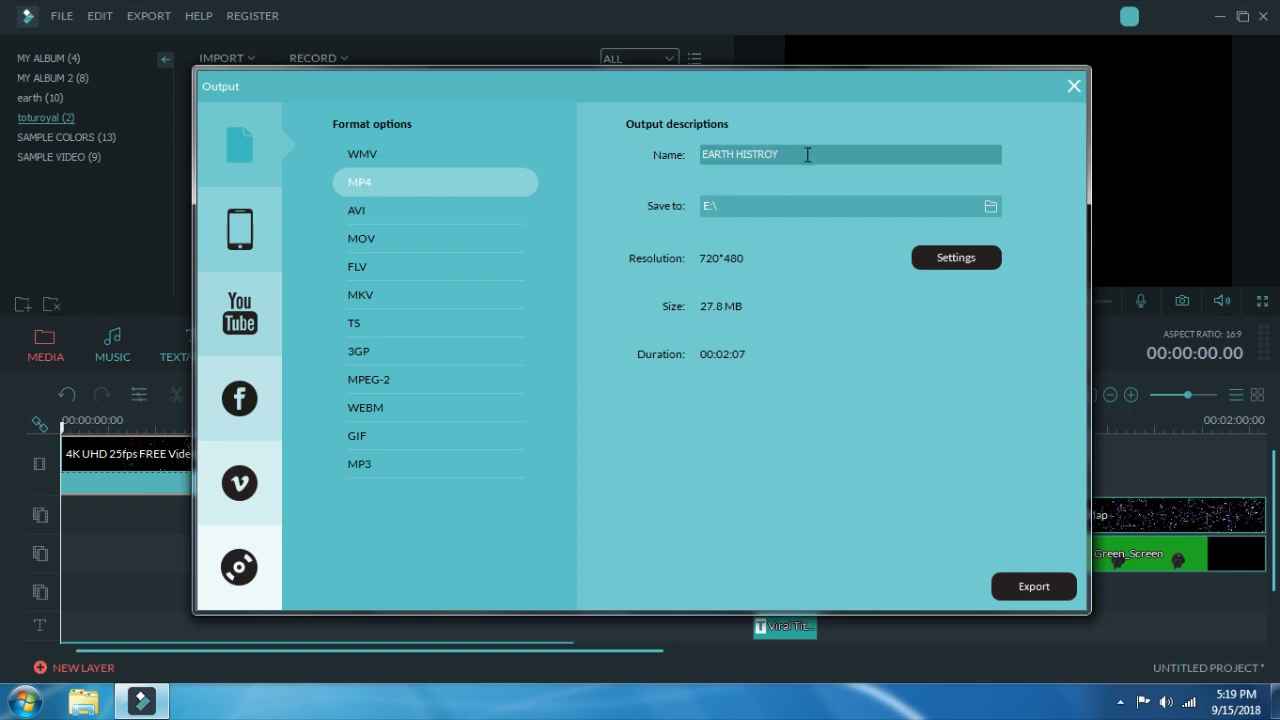
pyautogui.click(1016, 588)
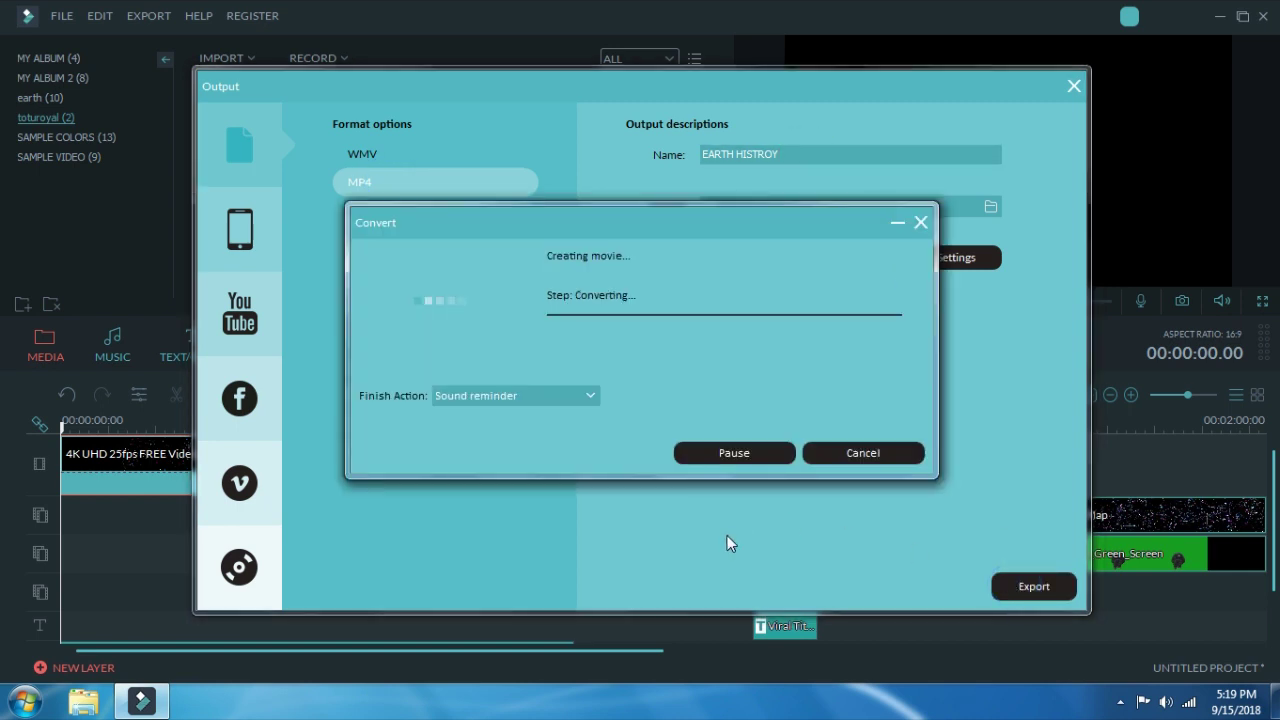